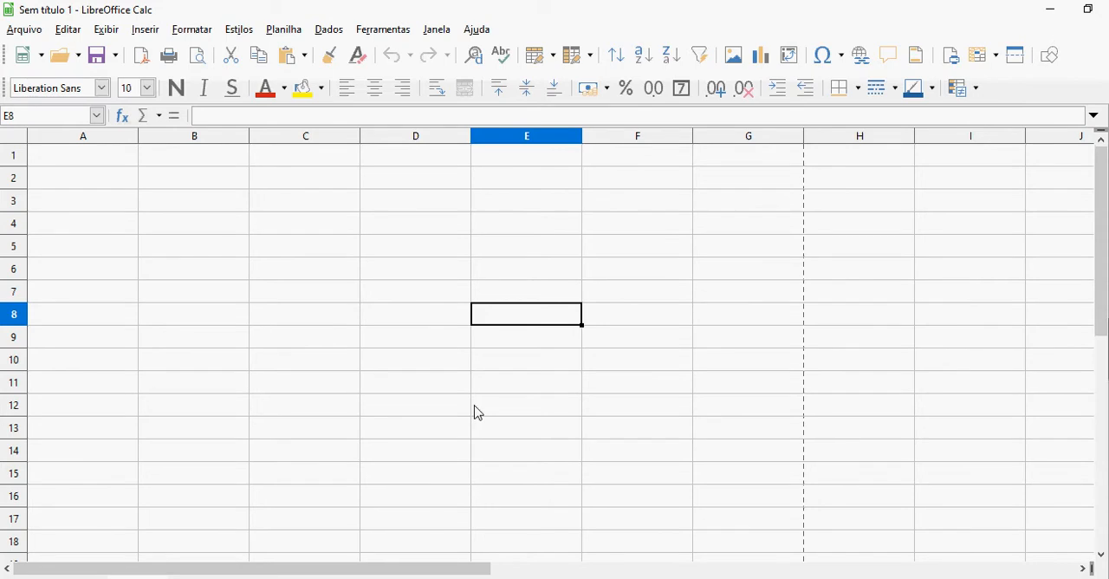
# Switch to the browser and examine the operating systems and available versions listed on the LibreOffice 6.4.1 download page
pyautogui.hotkey('alt', 'Tab')
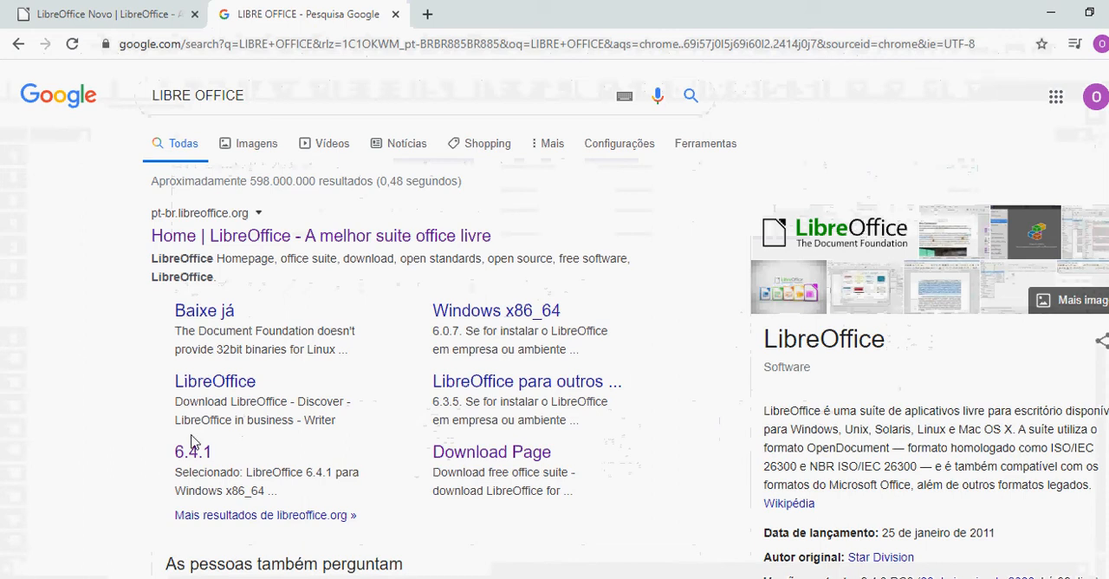
pyautogui.click(122, 10)
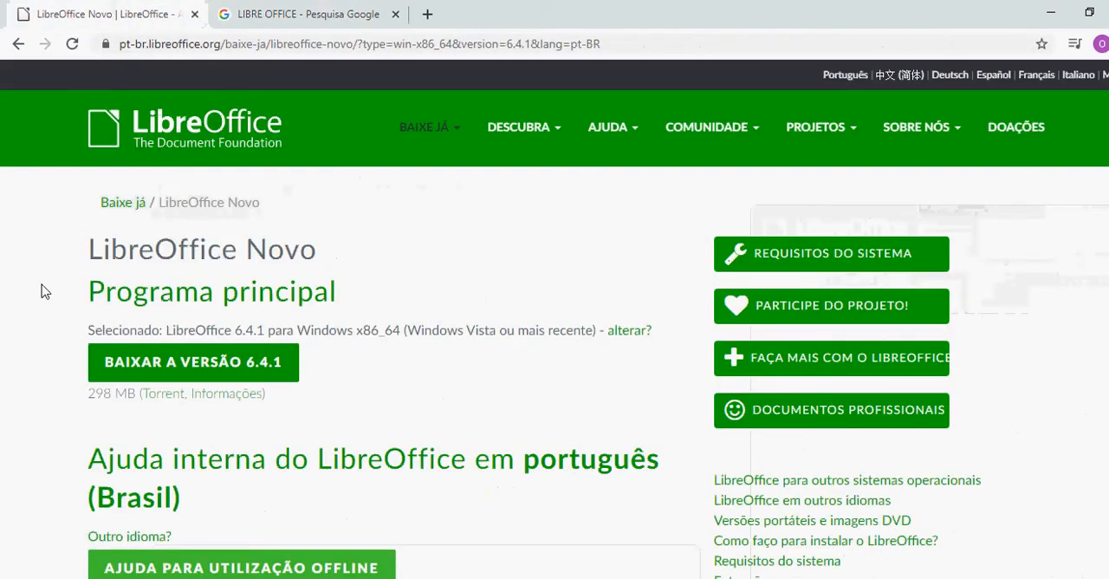
pyautogui.scroll(-4, 30, 293)
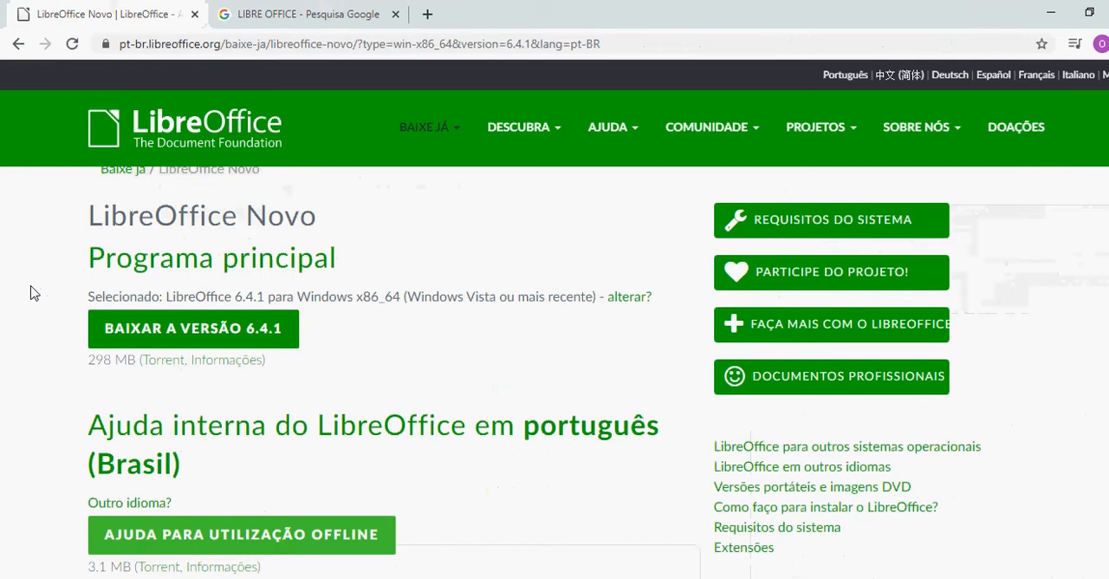
pyautogui.scroll(-2, 30, 293)
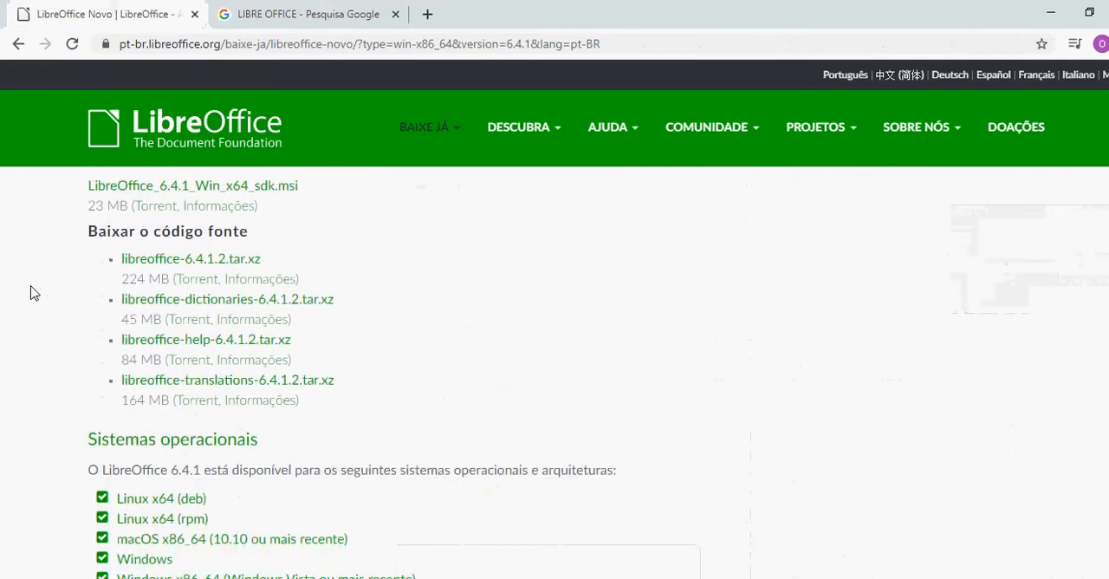
pyautogui.scroll(-1, 30, 293)
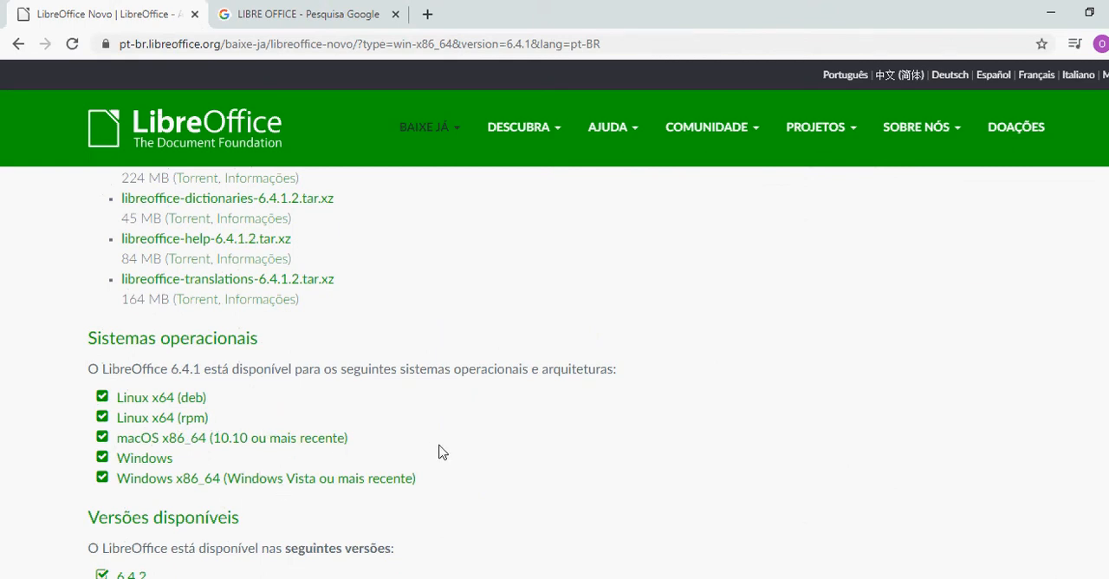
pyautogui.scroll(-2, 438, 451)
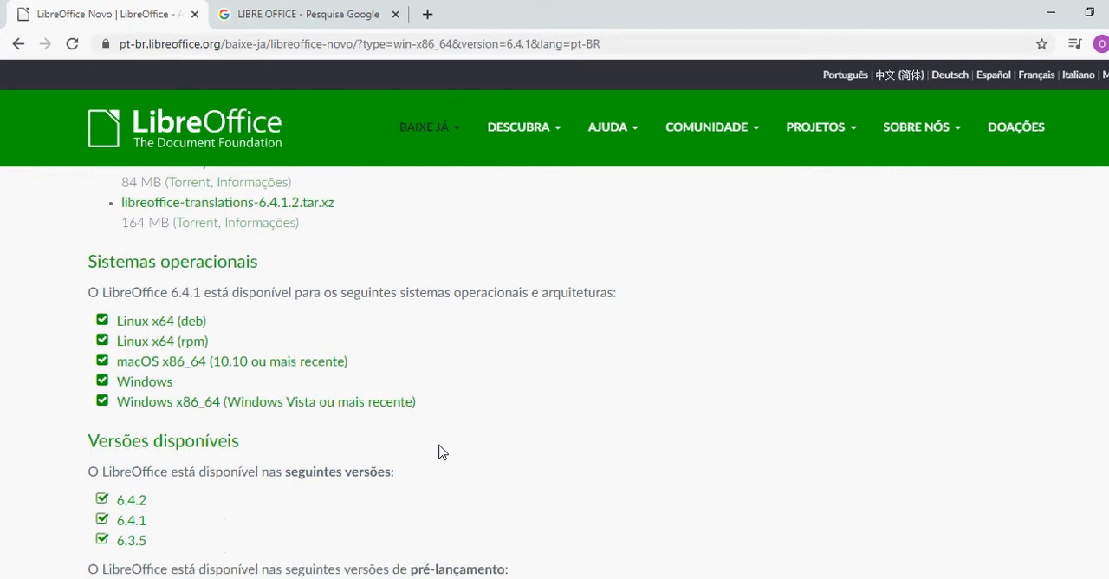
pyautogui.scroll(-1, 439, 452)
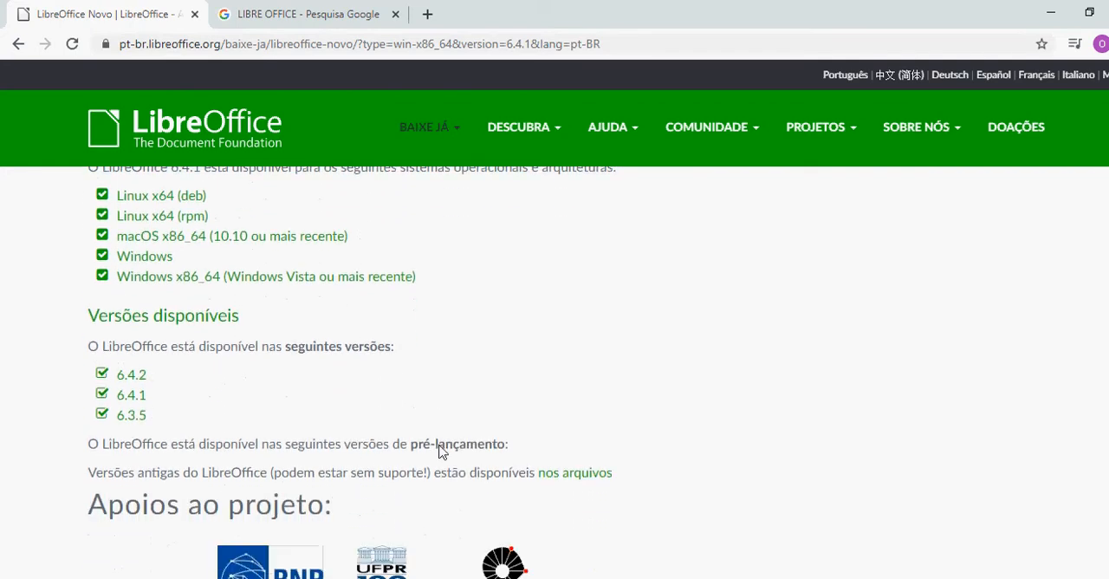
pyautogui.scroll(1, 438, 451)
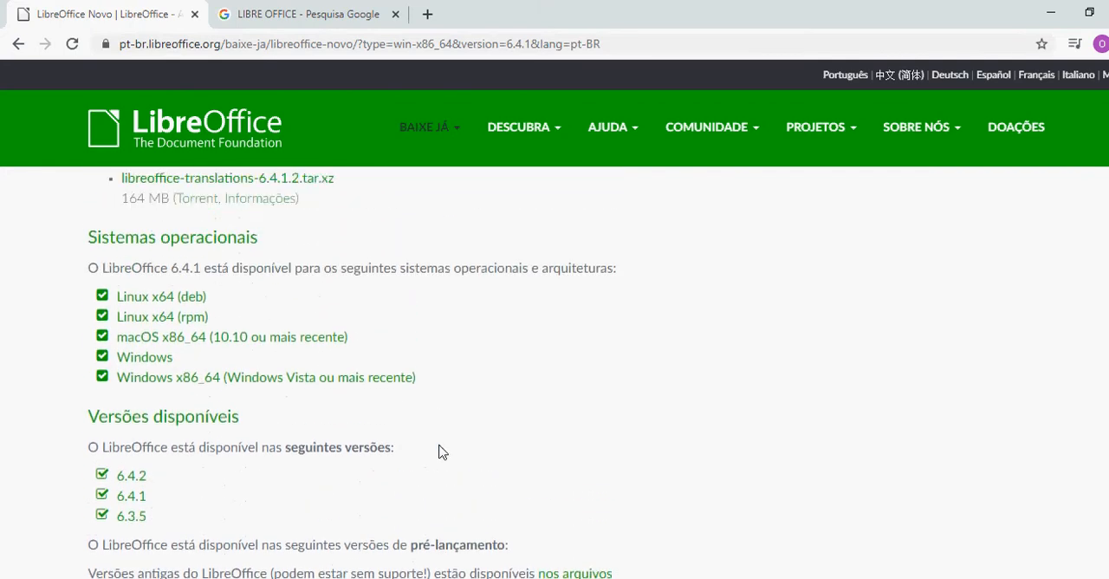
# Switch to the PDF "1 RF Método da Bissecção" and read the function, tolerance, bisection formula and root interval
pyautogui.hotkey('alt', 'Tab')
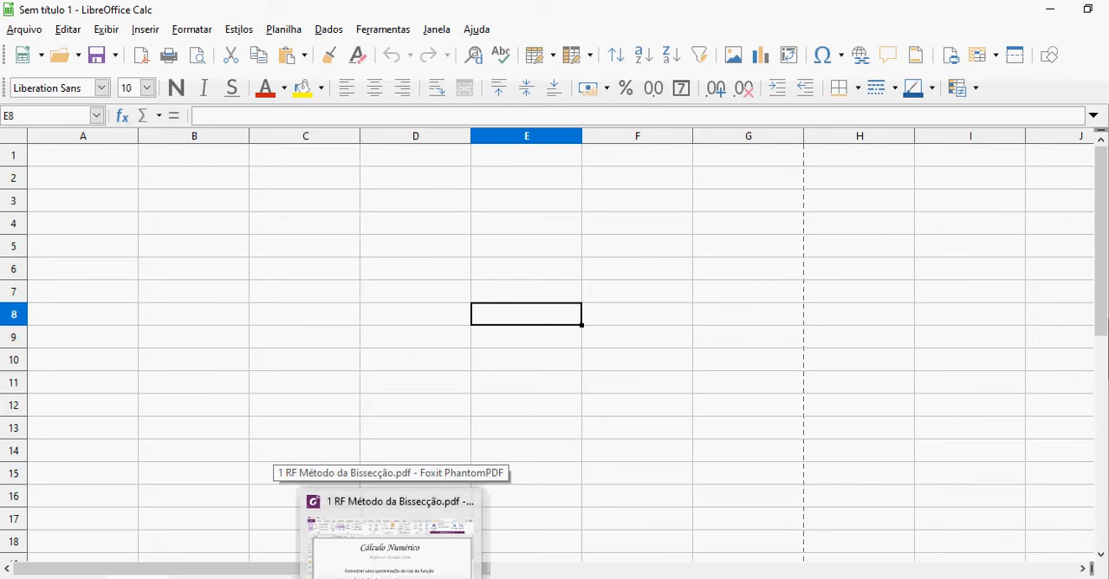
pyautogui.click(391, 577)
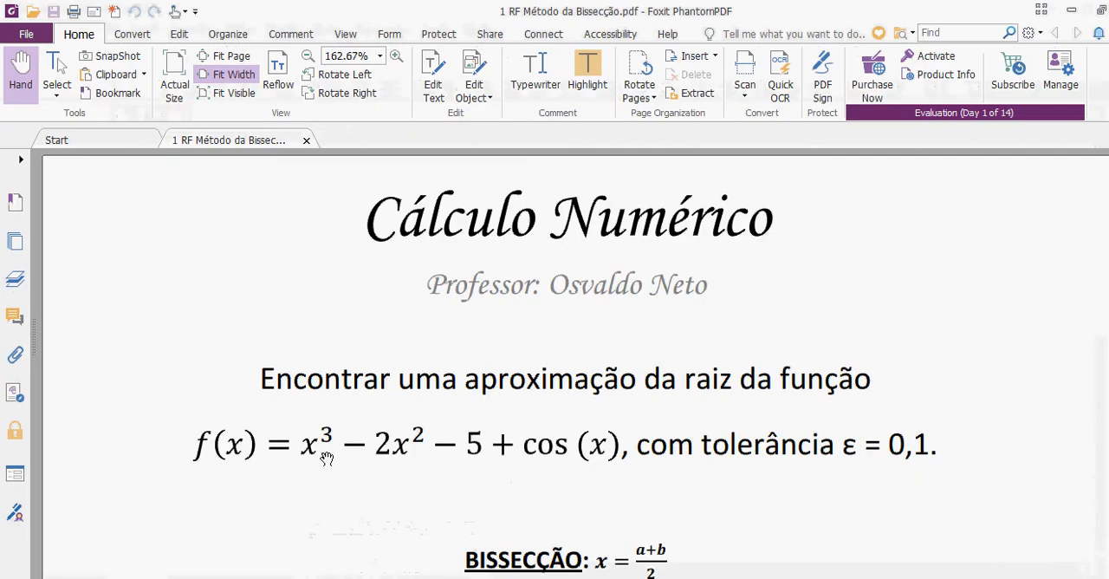
pyautogui.scroll(-3, 389, 465)
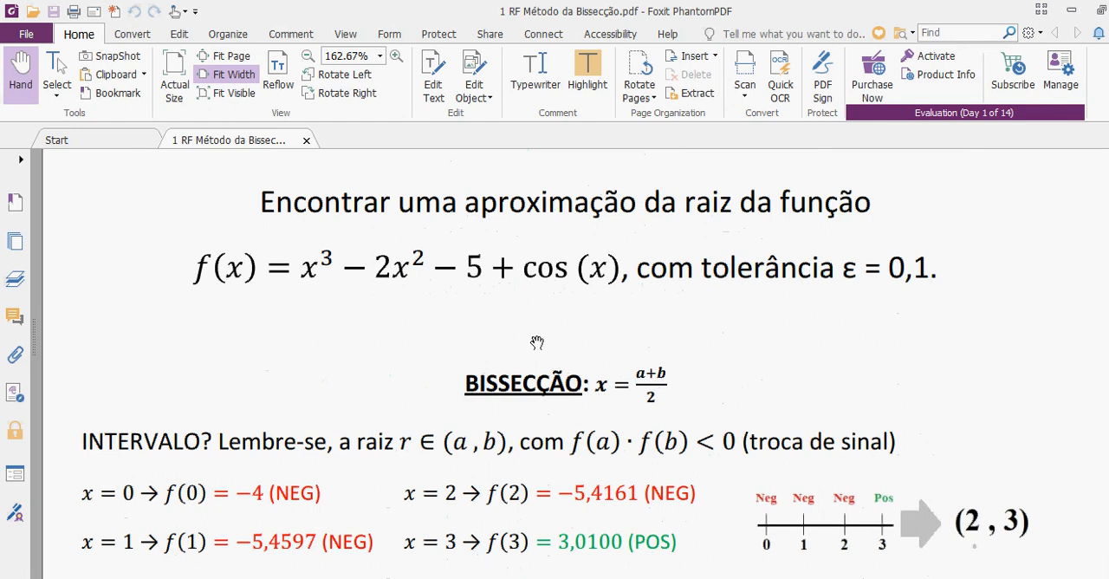
# Switch back to LibreOffice Calc and enter the labels "a=" in cell A1 and "b=" in cell A2
pyautogui.hotkey('alt', 'Tab')
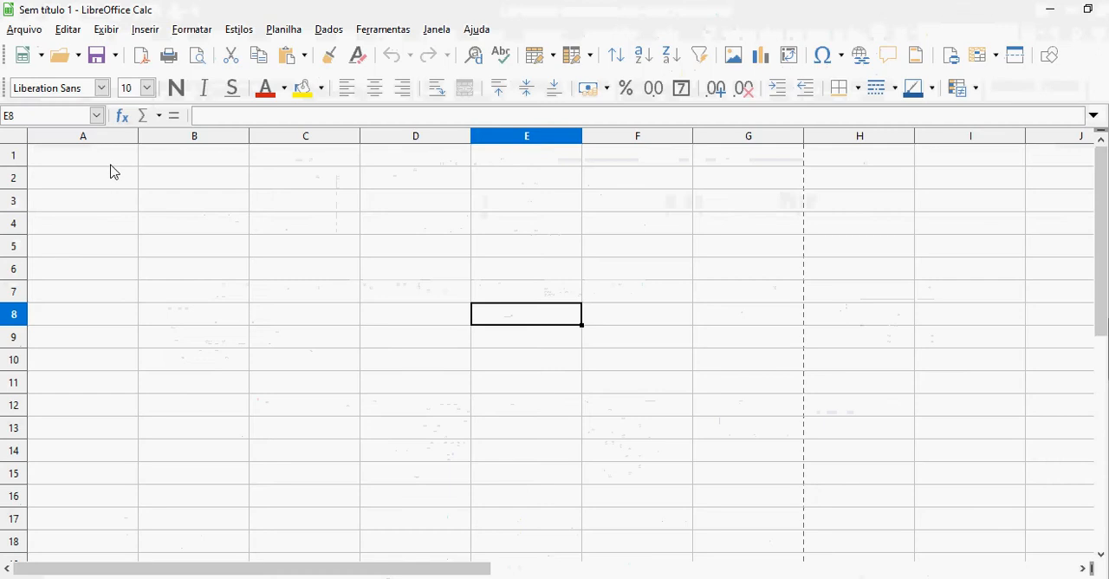
pyautogui.click(111, 165)
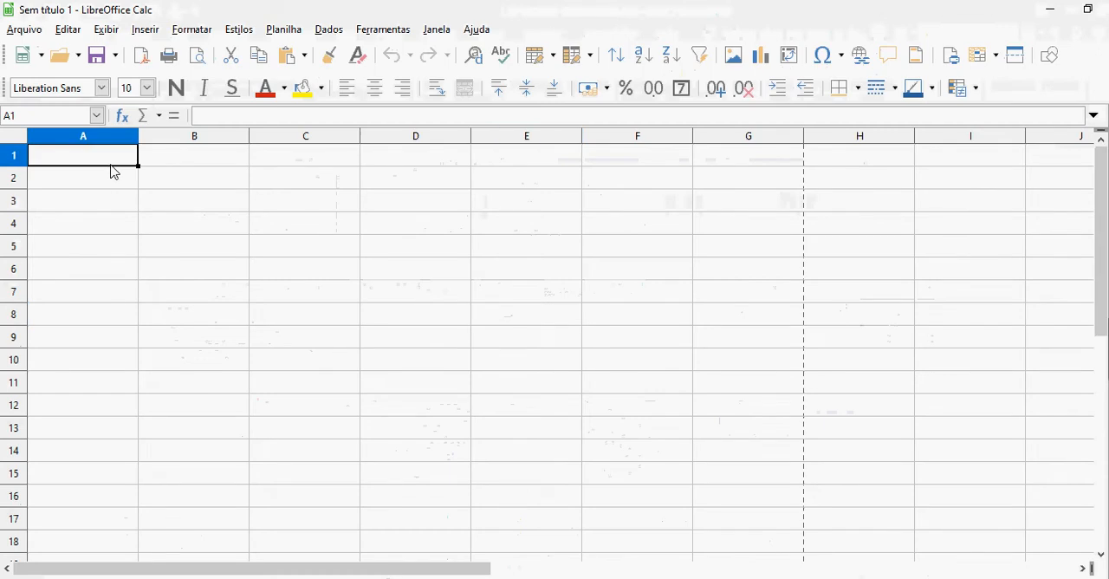
pyautogui.write('A')
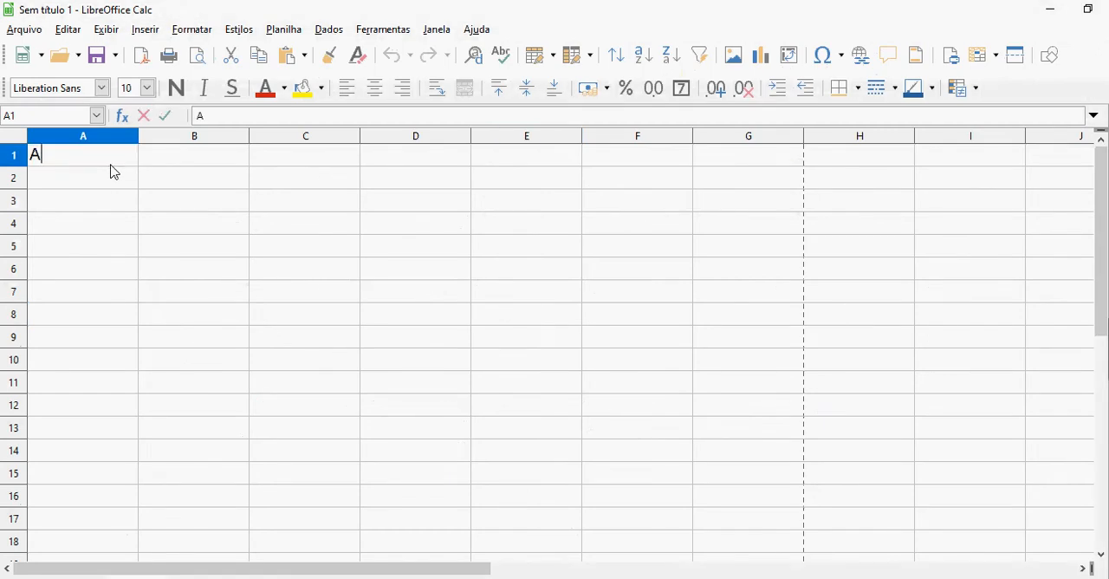
pyautogui.press('BackSpace')
pyautogui.write('a=')
pyautogui.press('Return')
pyautogui.write('b=')
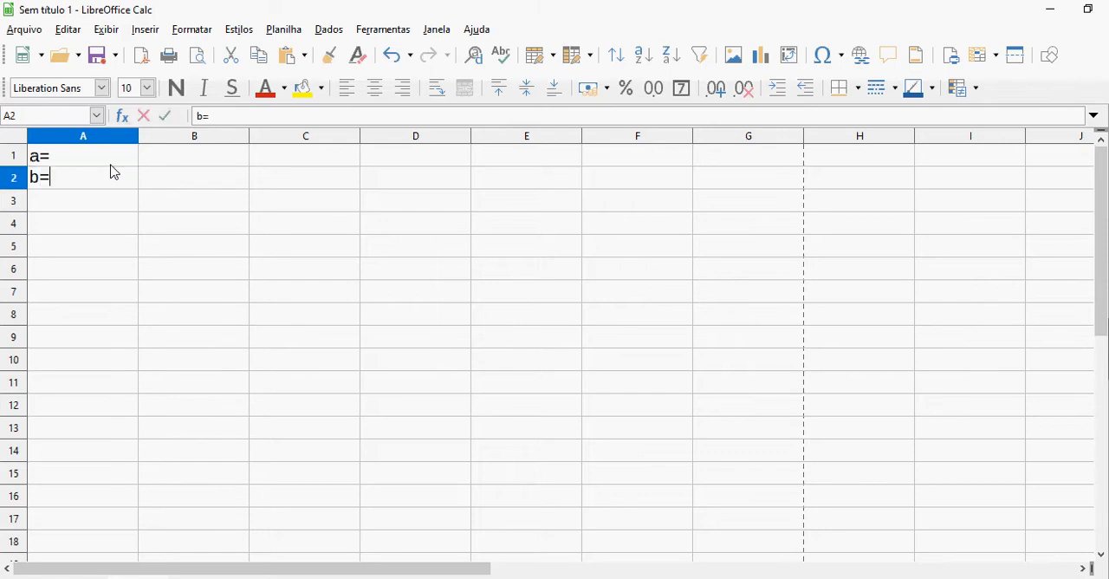
pyautogui.press('Return')
# Enter the interval limits beside their labels: =2 in cell B1 and =3 in cell B2
pyautogui.press('Up')
pyautogui.press('Up')
pyautogui.press('Right')
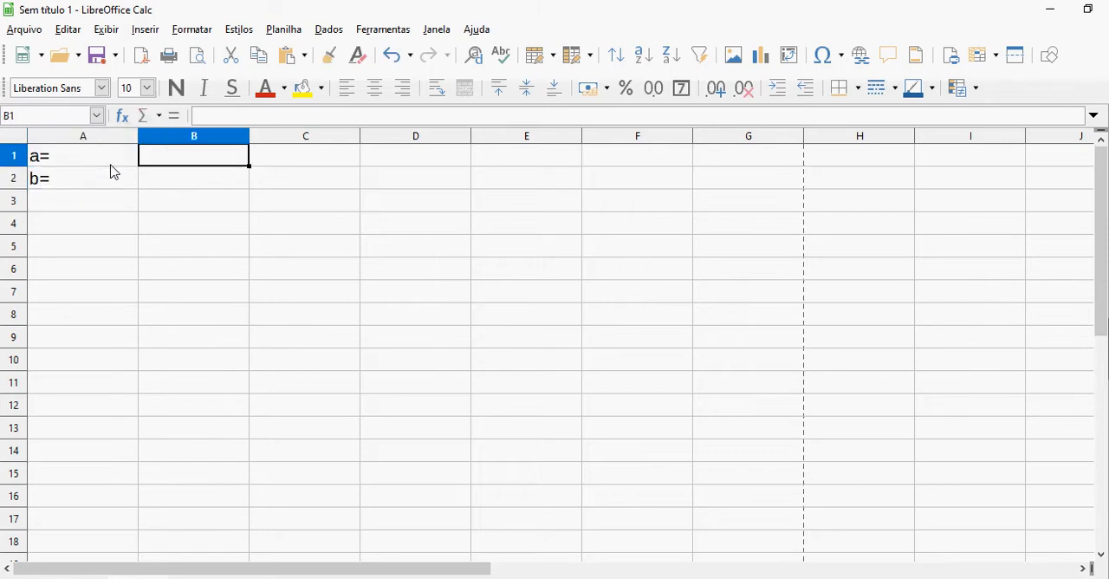
pyautogui.write('=2')
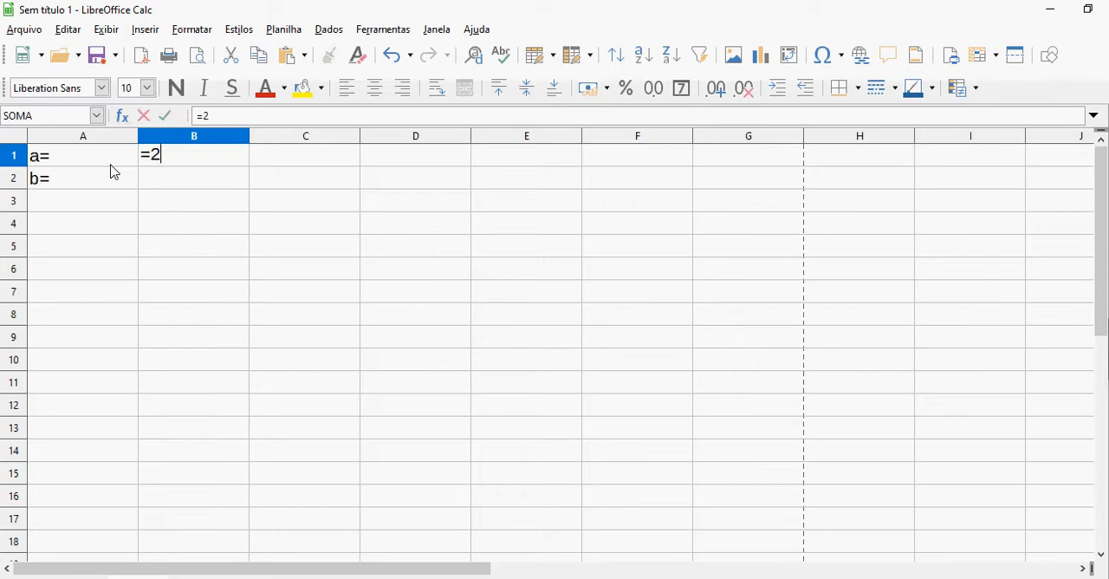
pyautogui.press('Return')
pyautogui.write('=3')
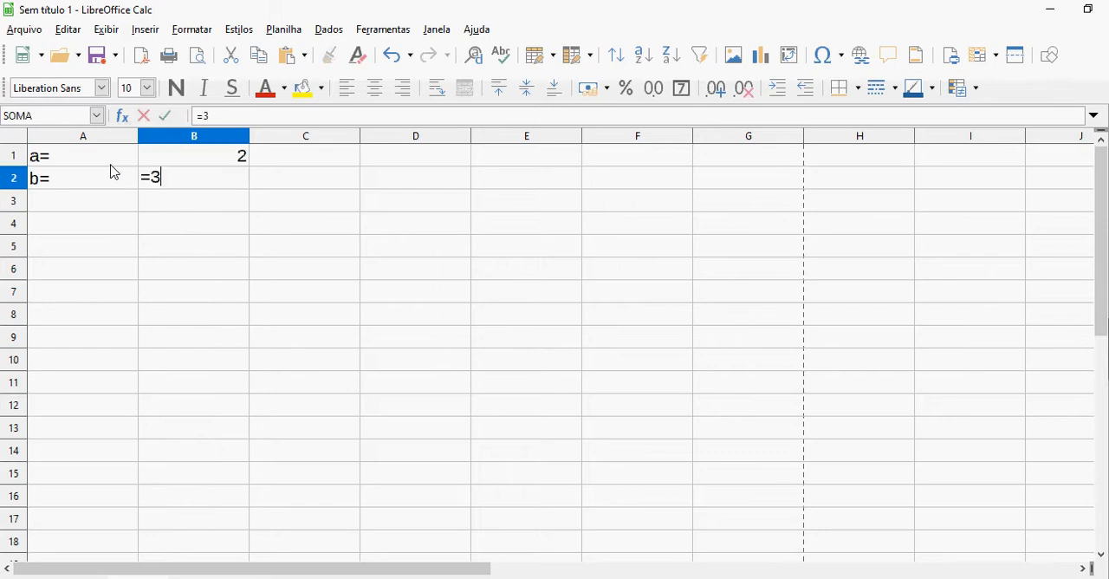
pyautogui.press('Return')
# Add the label "Tolerância" in cell A3 and enter =0,1 beside it in cell B3
pyautogui.press('Left')
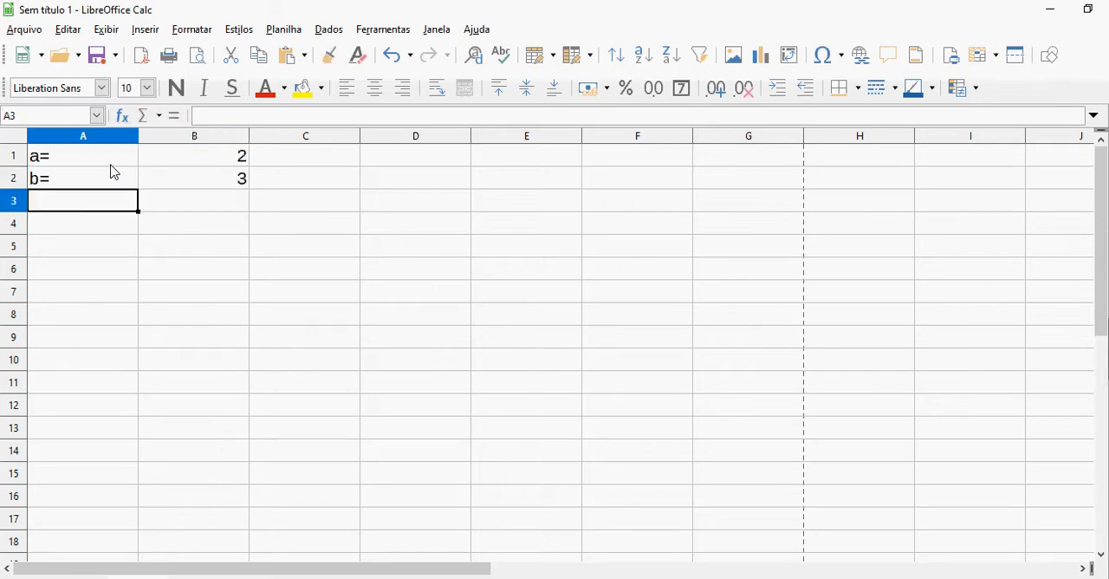
pyautogui.write('T')
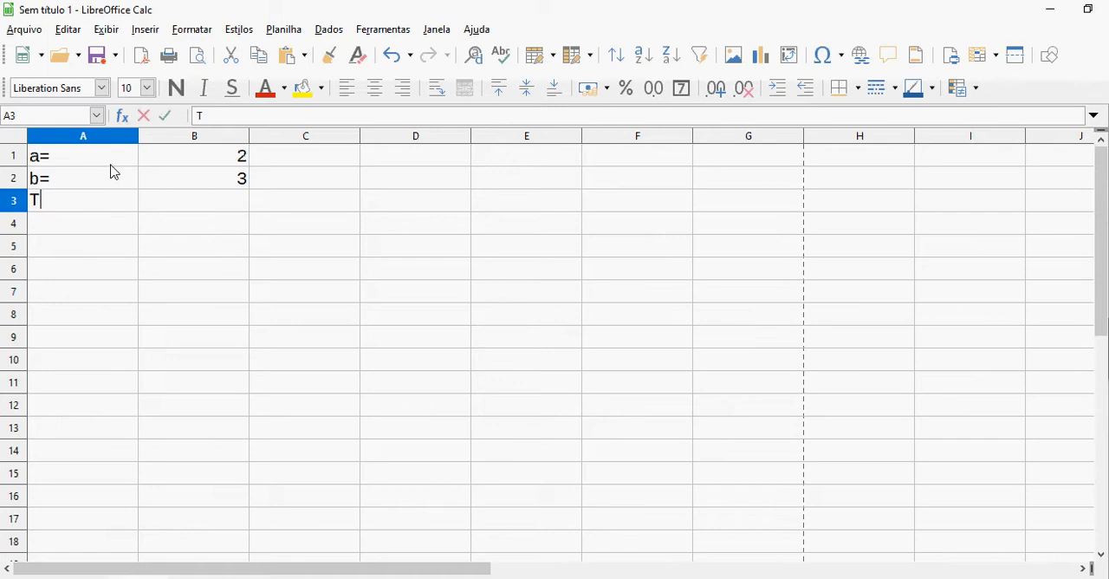
pyautogui.write('olerâ')
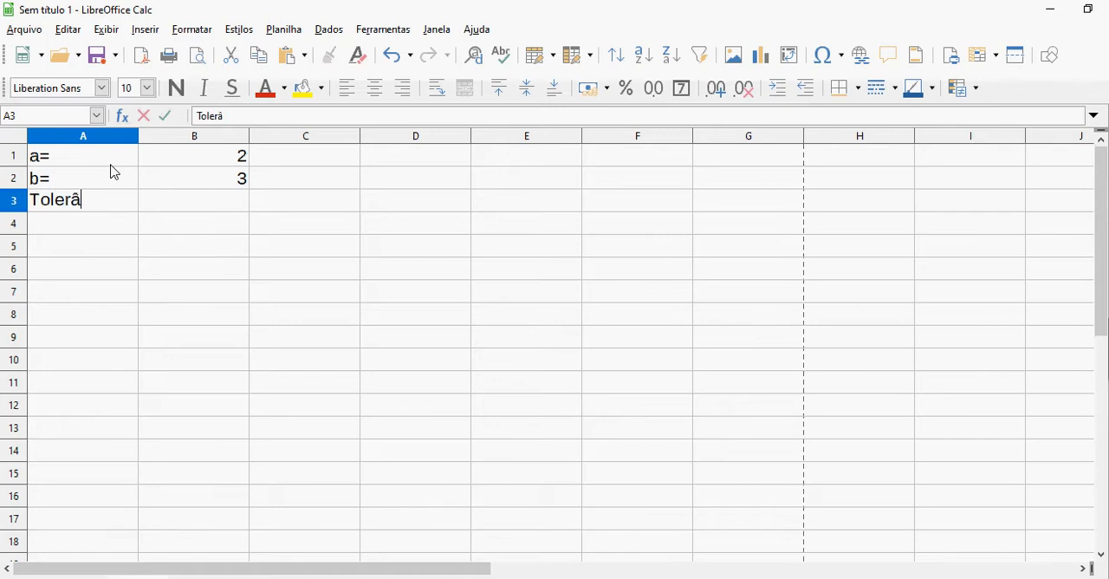
pyautogui.write('ncia')
pyautogui.press('Tab')
pyautogui.write('=')
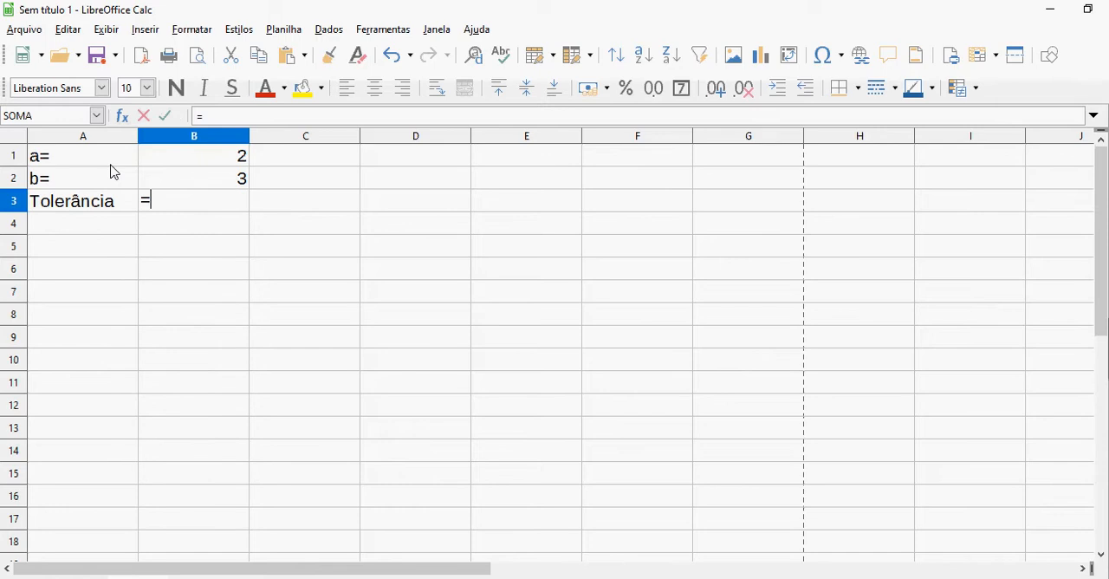
pyautogui.write('0,1')
pyautogui.press('Return')
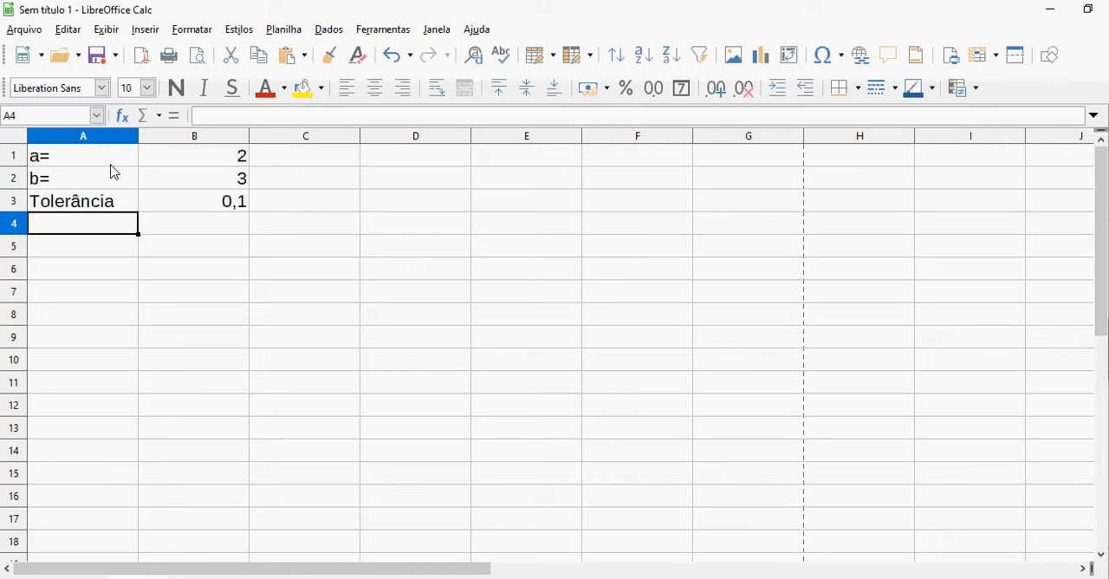
# Enter the iteration column header "i" in cell A5 and the starting value 0 in cell A6
pyautogui.press('Down')
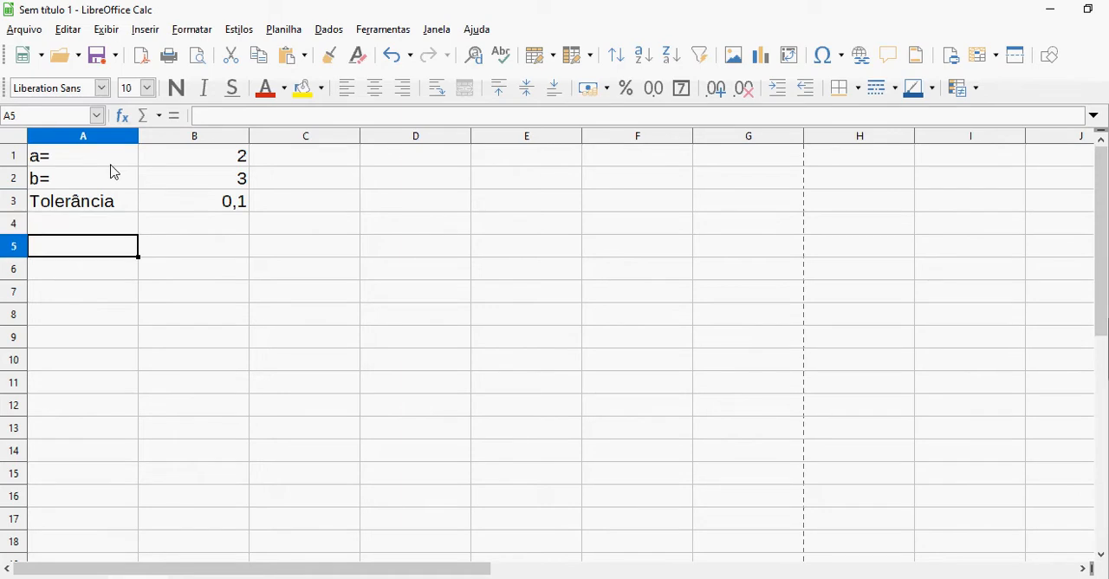
pyautogui.write('i')
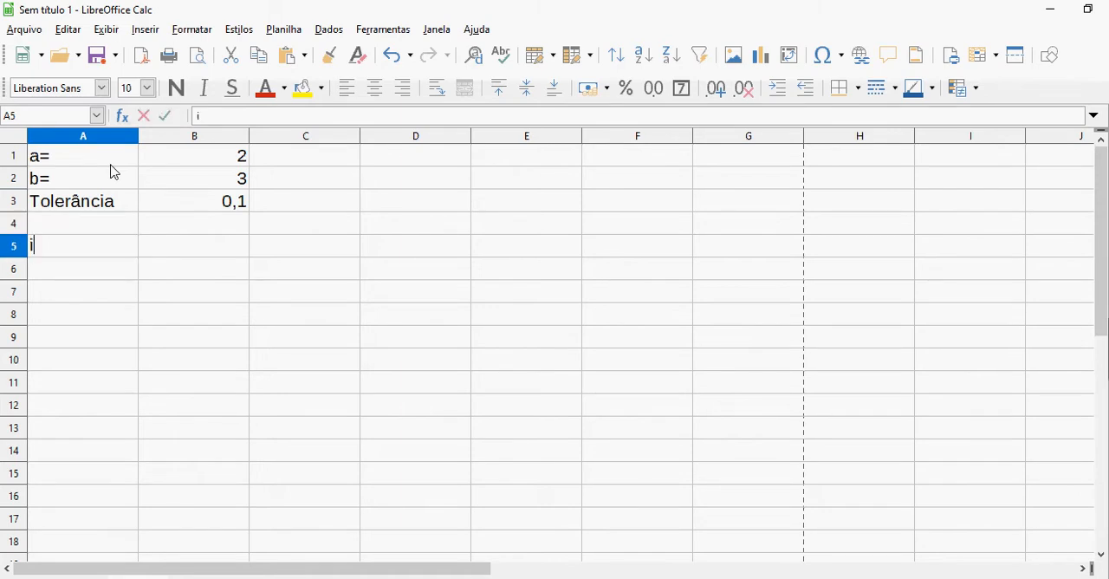
pyautogui.press('Return')
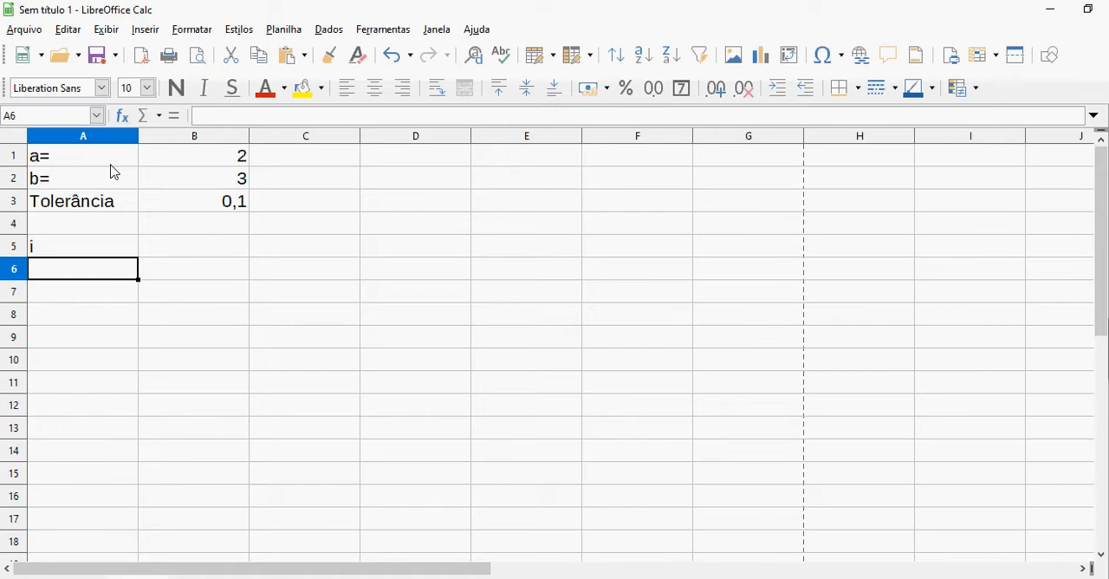
pyautogui.write('0')
pyautogui.press('Return')
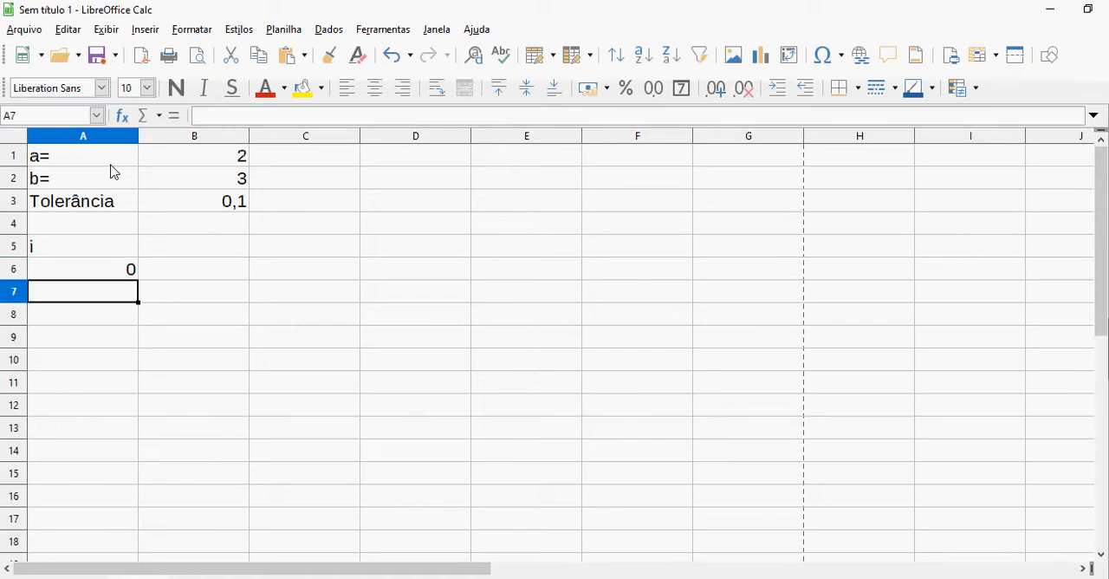
# Enter the formula =A6+1 in cell A7 to increment the iteration counter
pyautogui.write('=')
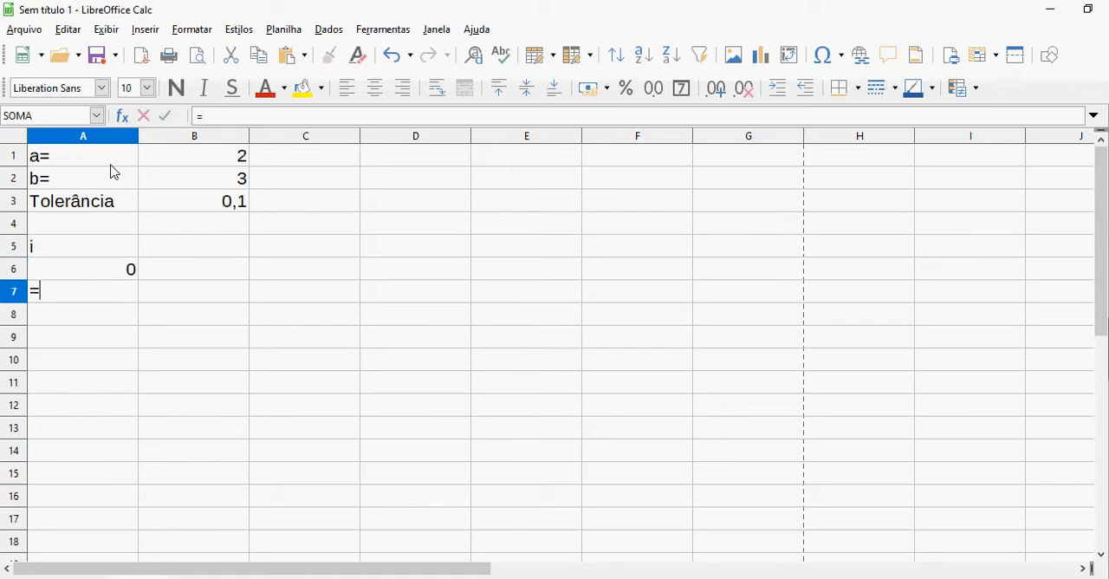
pyautogui.click(132, 271)
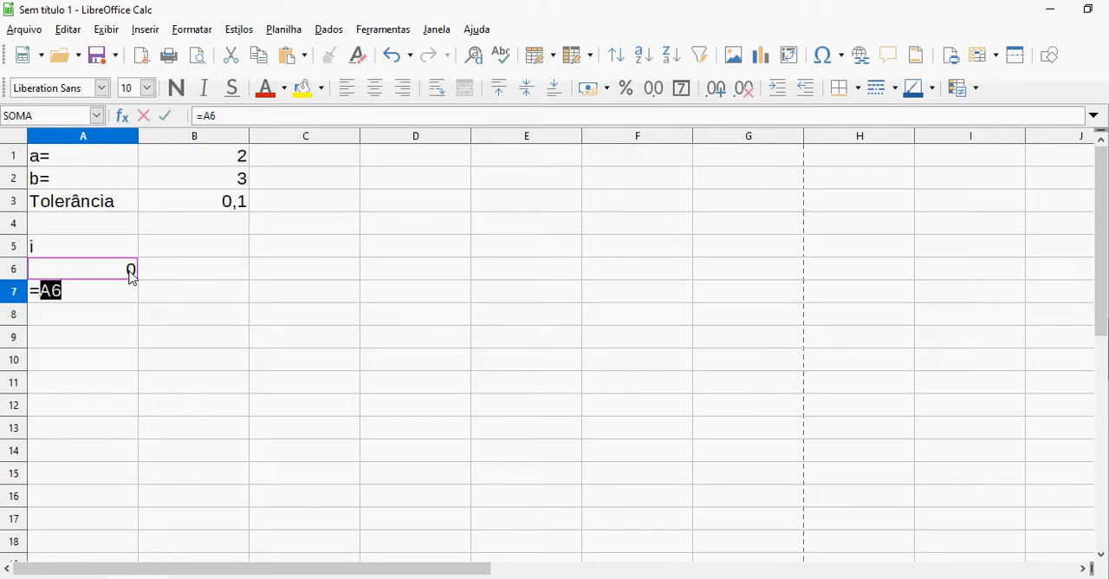
pyautogui.write('+1')
pyautogui.press('Return')
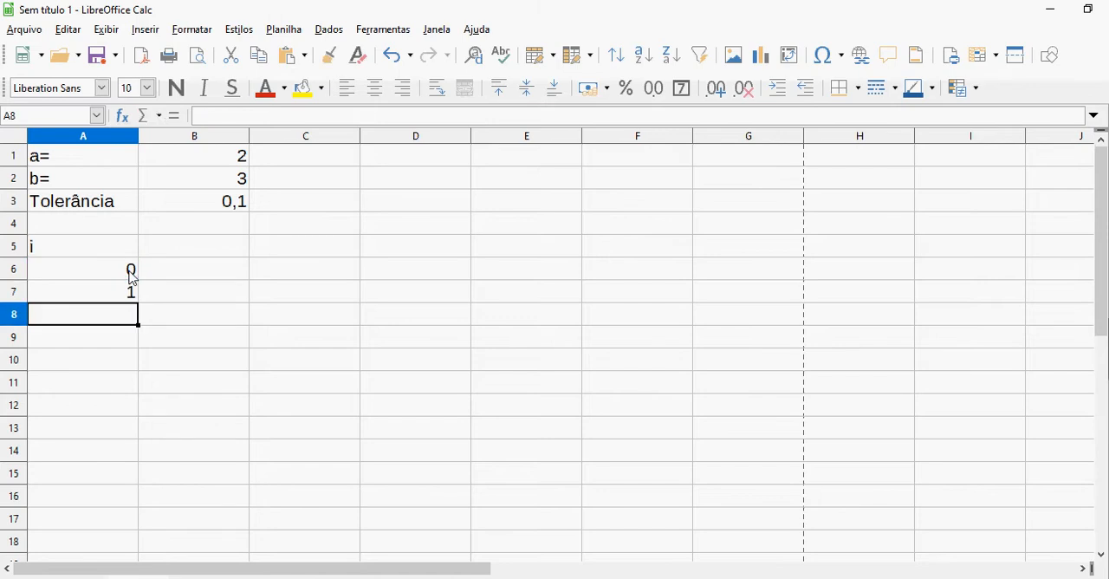
# Fill the counter formula from cell A7 down to A260, and return to the header cell A5
pyautogui.press('Up')
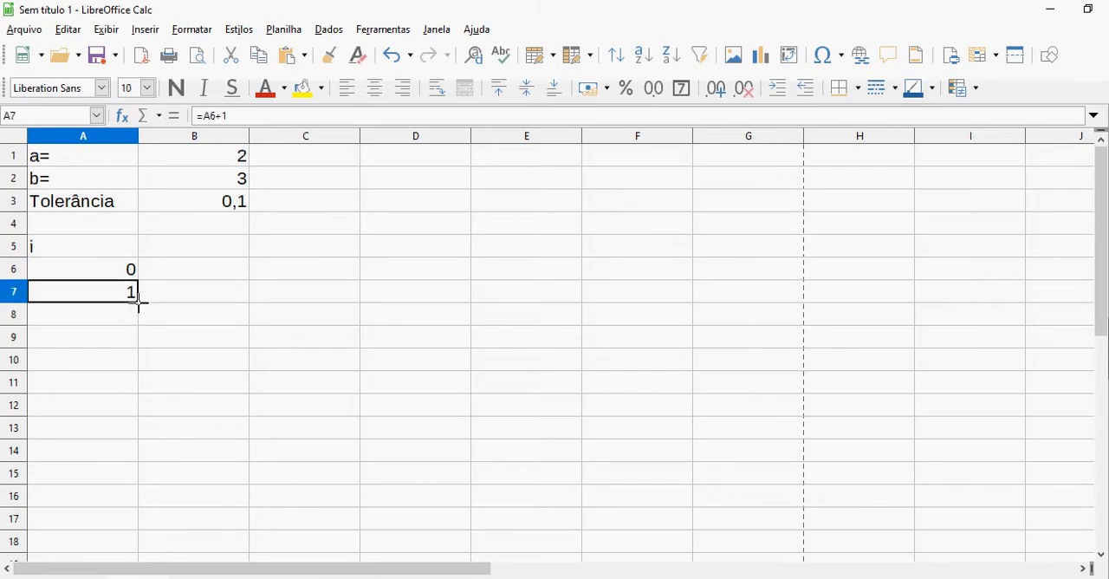
pyautogui.moveTo(139, 300); pyautogui.dragTo(103, 574)
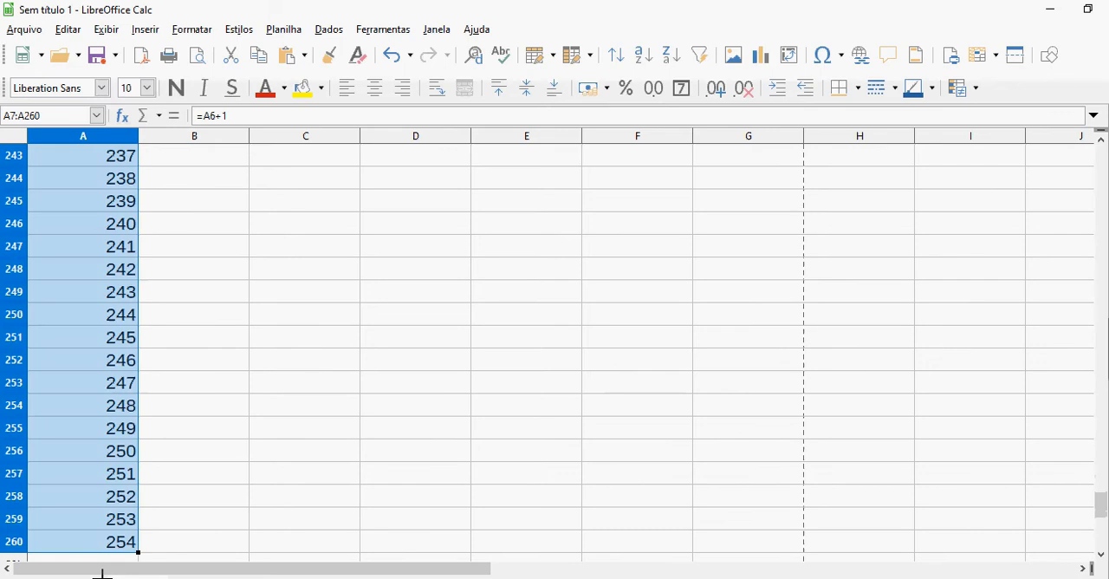
pyautogui.click(112, 544)
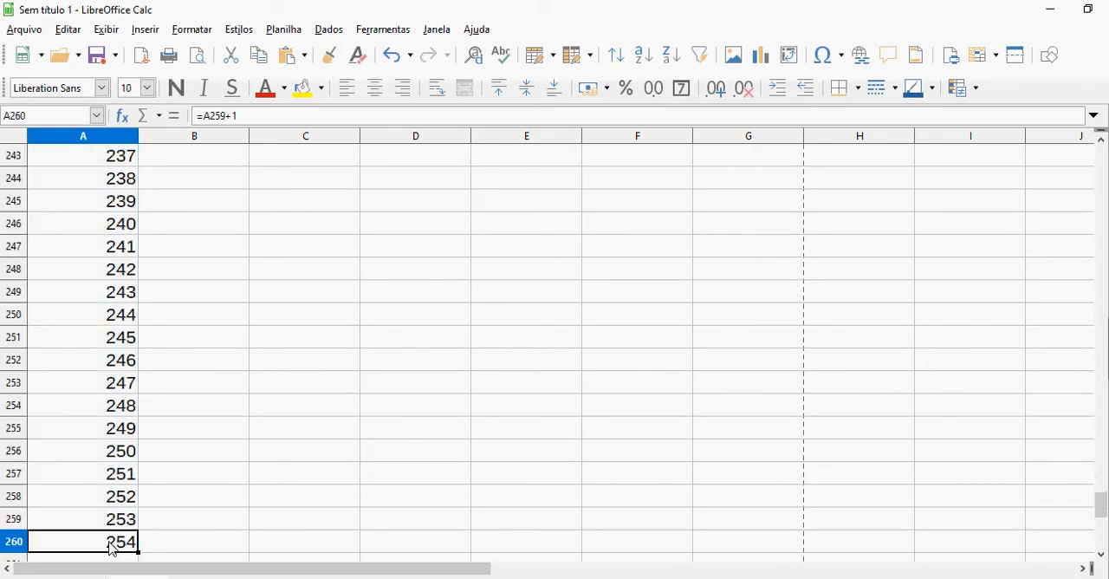
pyautogui.hotkey('ctrl', 'Up')
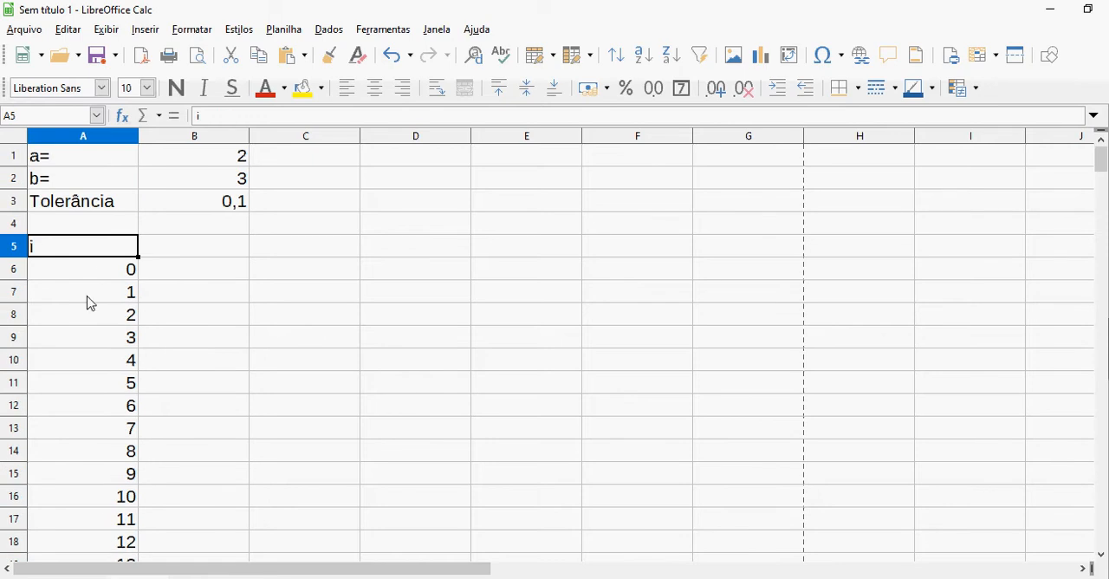
# Centre the contents of column A and of header row 5 horizontally
pyautogui.click(94, 141)
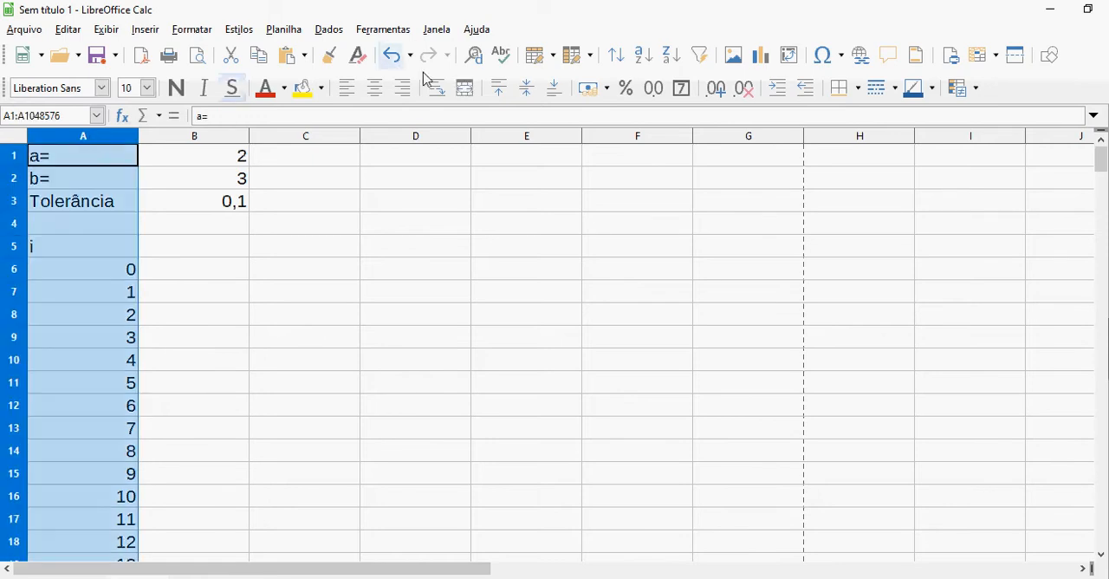
pyautogui.click(374, 88)
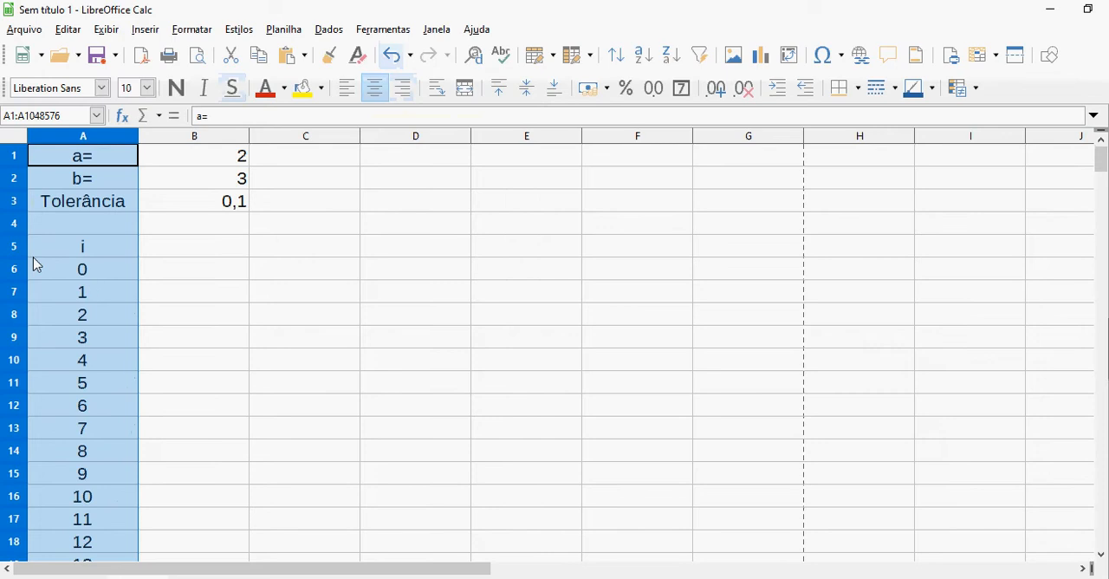
pyautogui.click(14, 246)
pyautogui.click(375, 89)
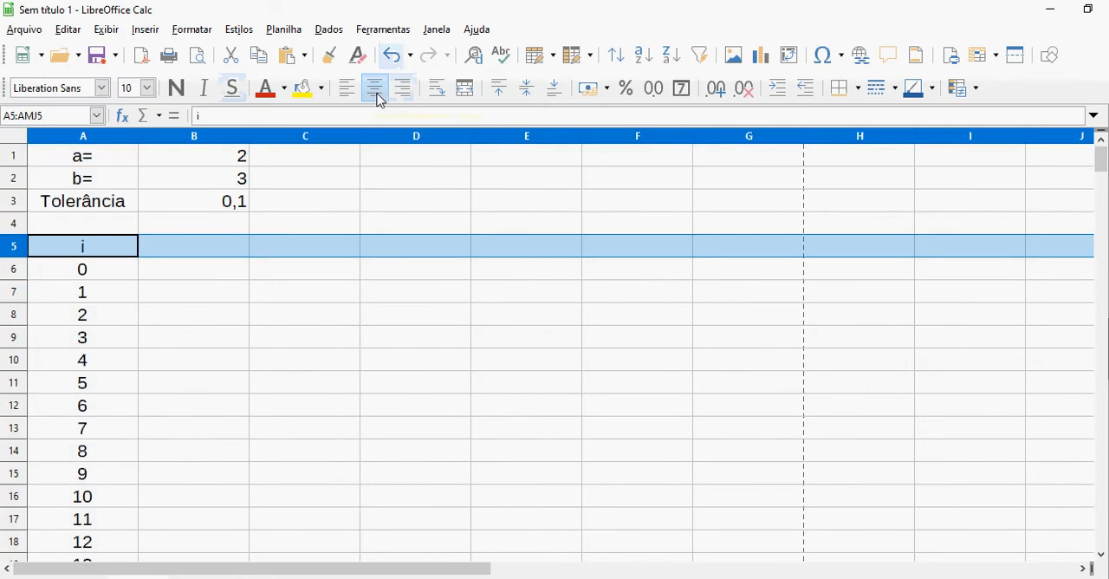
# Enter the column headers "a", "f(a)", "b" and "f(b)" in cells B5 to E5
pyautogui.click(232, 254)
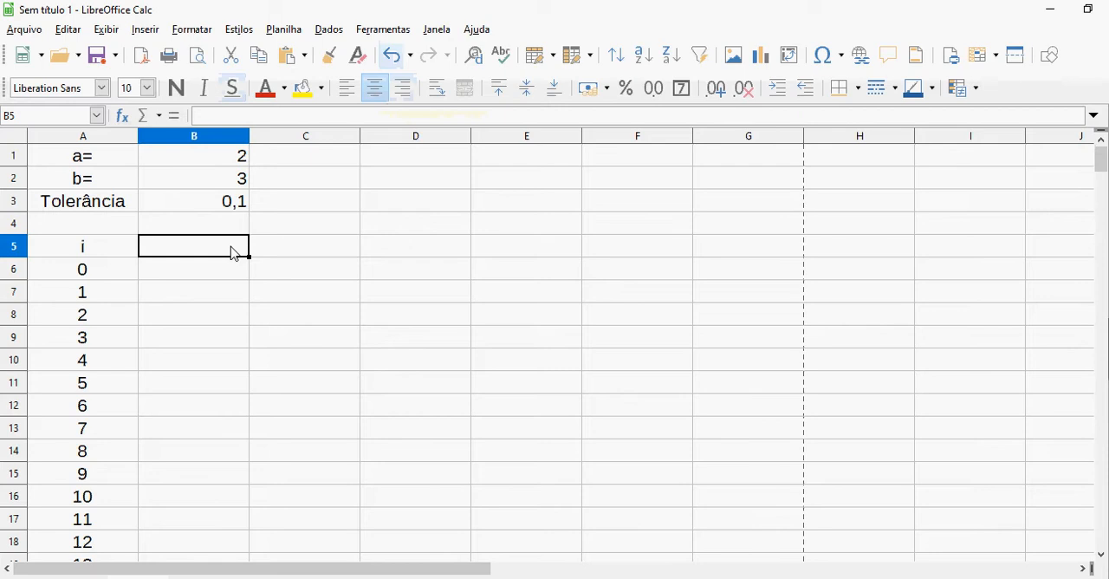
pyautogui.write('a')
pyautogui.press('Tab')
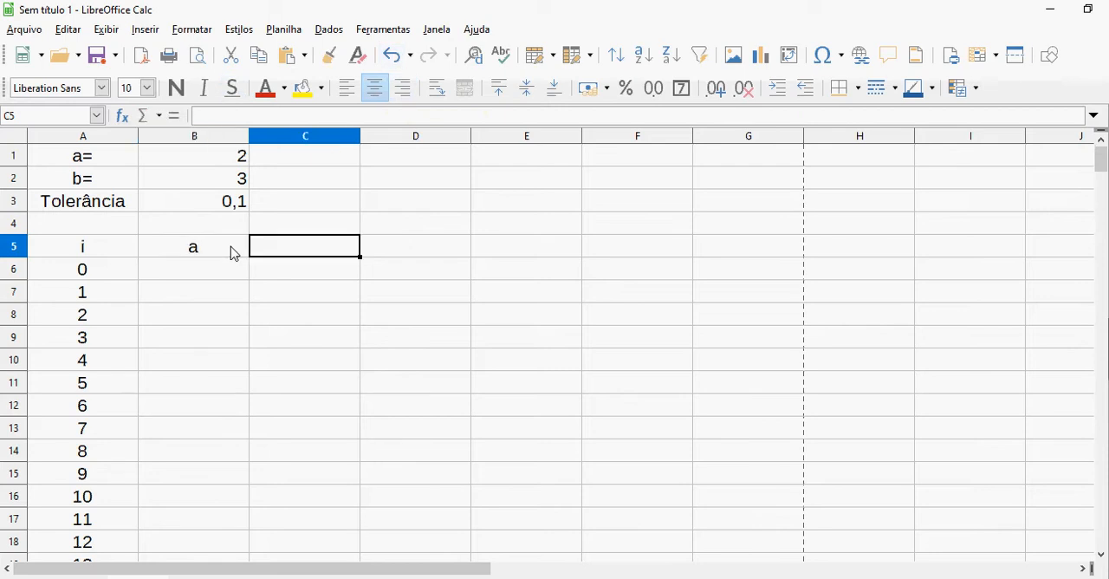
pyautogui.write('f(')
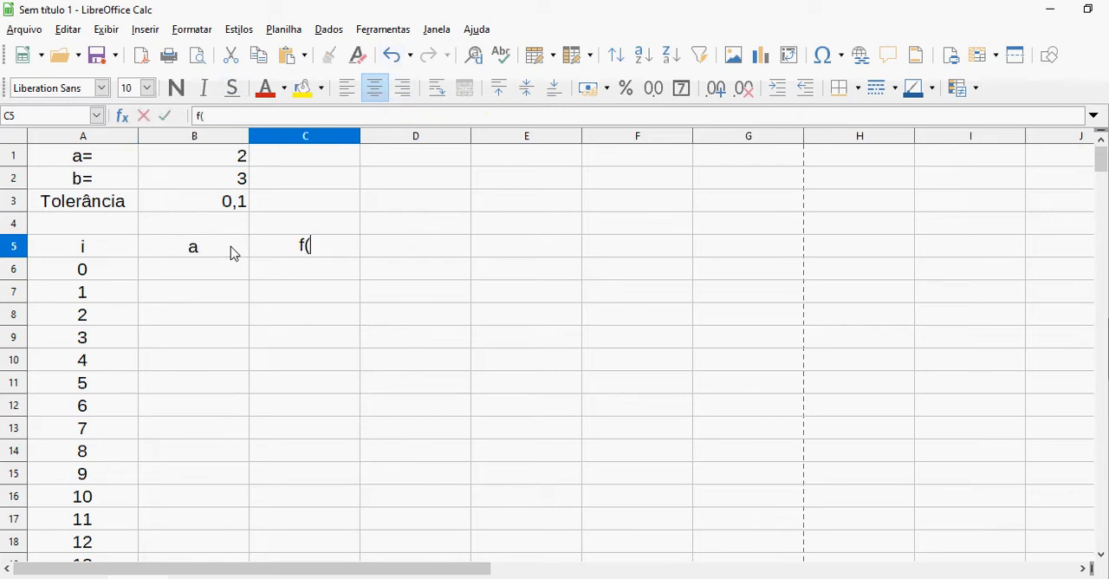
pyautogui.write('a)')
pyautogui.press('Tab')
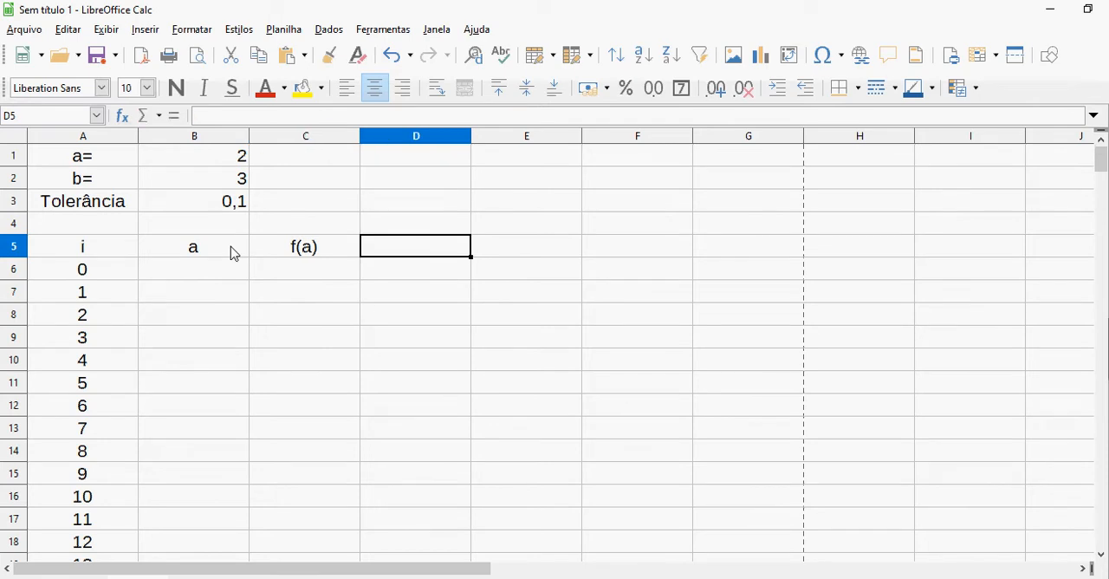
pyautogui.write('b')
pyautogui.press('Tab')
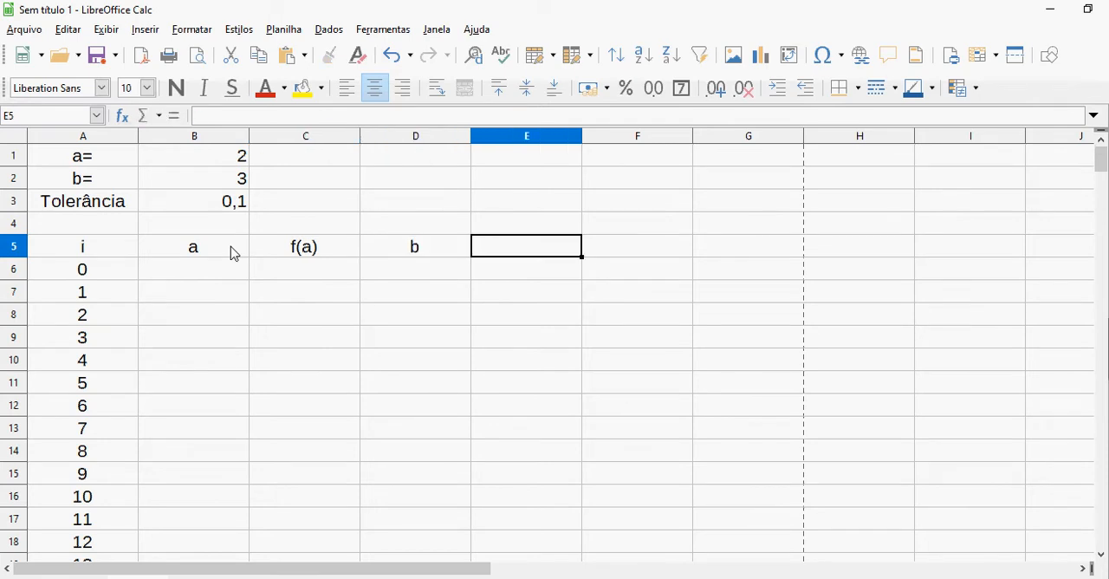
pyautogui.write('f(b)')
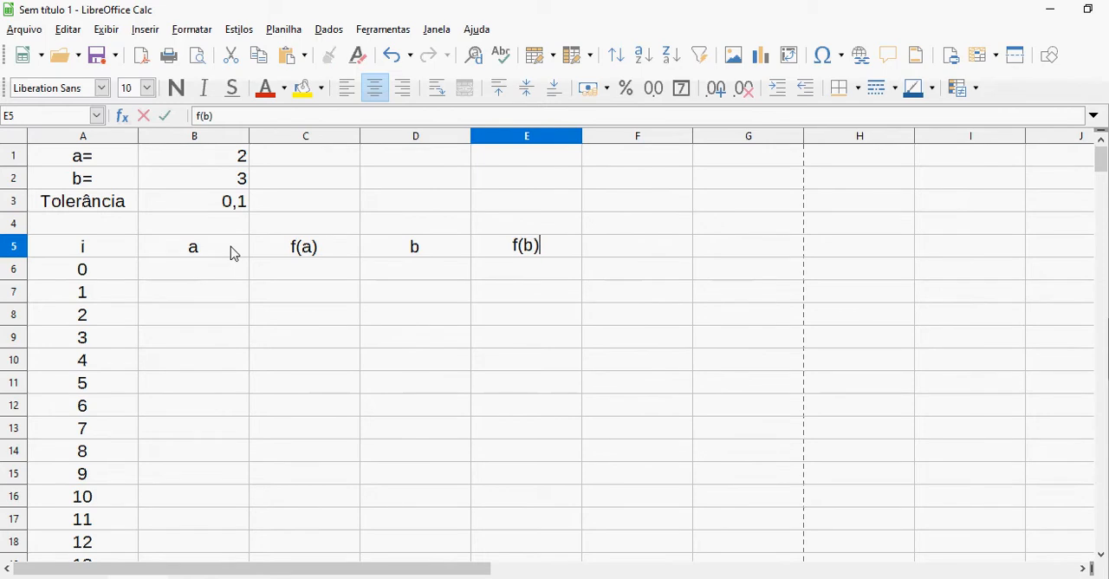
pyautogui.press('Tab')
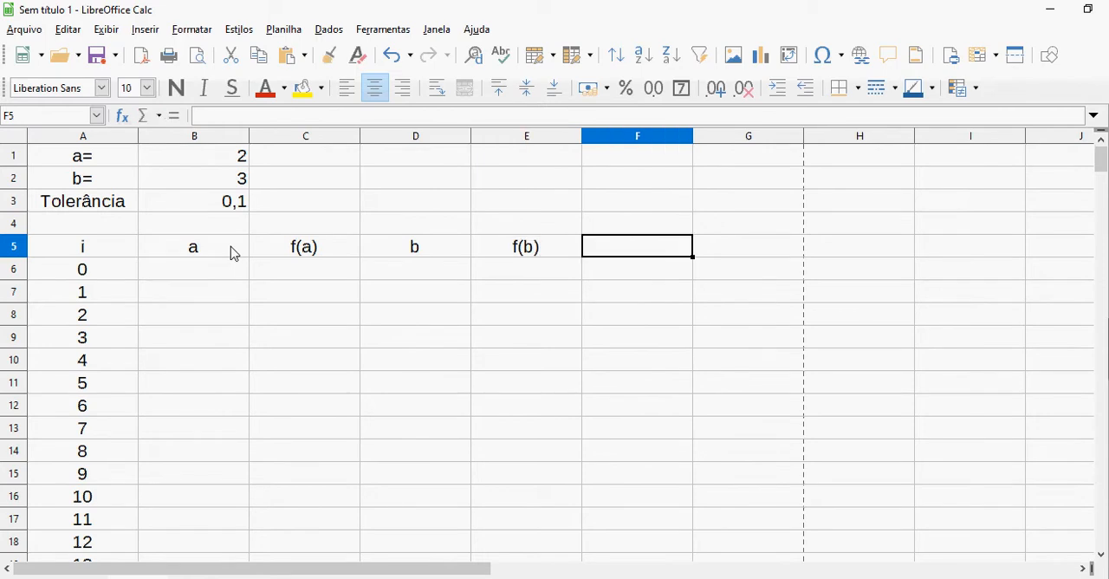
# Enter the column headers "x", "f(x)", "ERRO" and "Verificação" in cells F5 to I5
pyautogui.write('x')
pyautogui.press('Tab')
pyautogui.write('f')
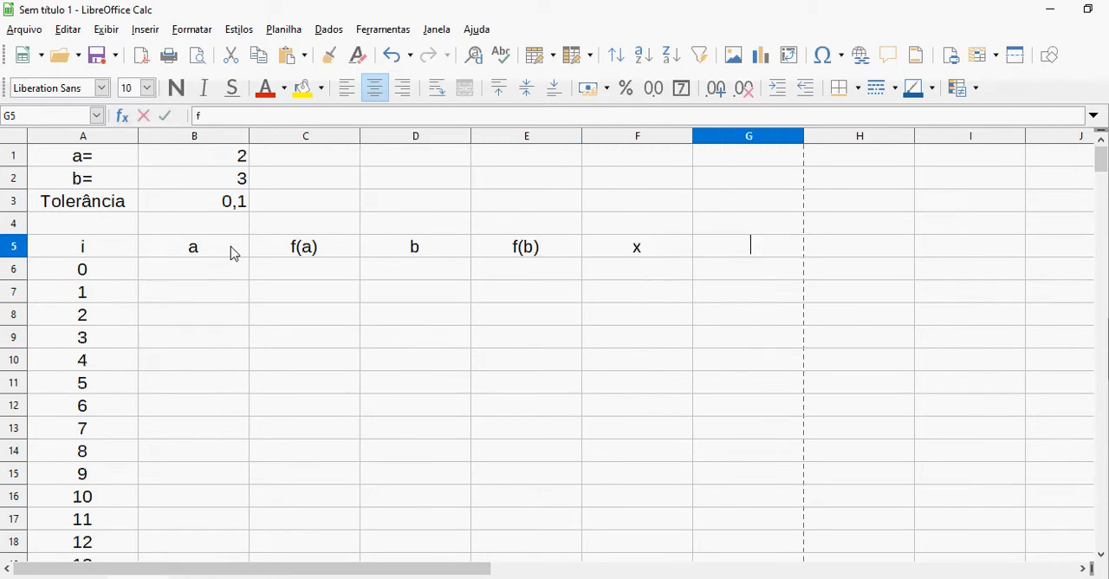
pyautogui.write('(x)')
pyautogui.press('Tab')
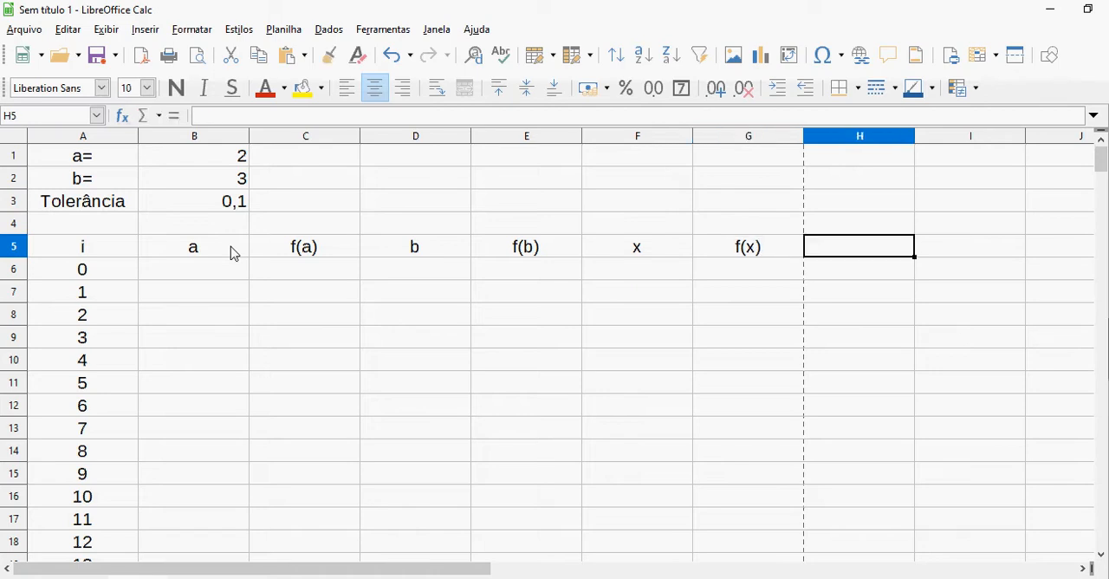
pyautogui.write('ERRO')
pyautogui.press('Tab')
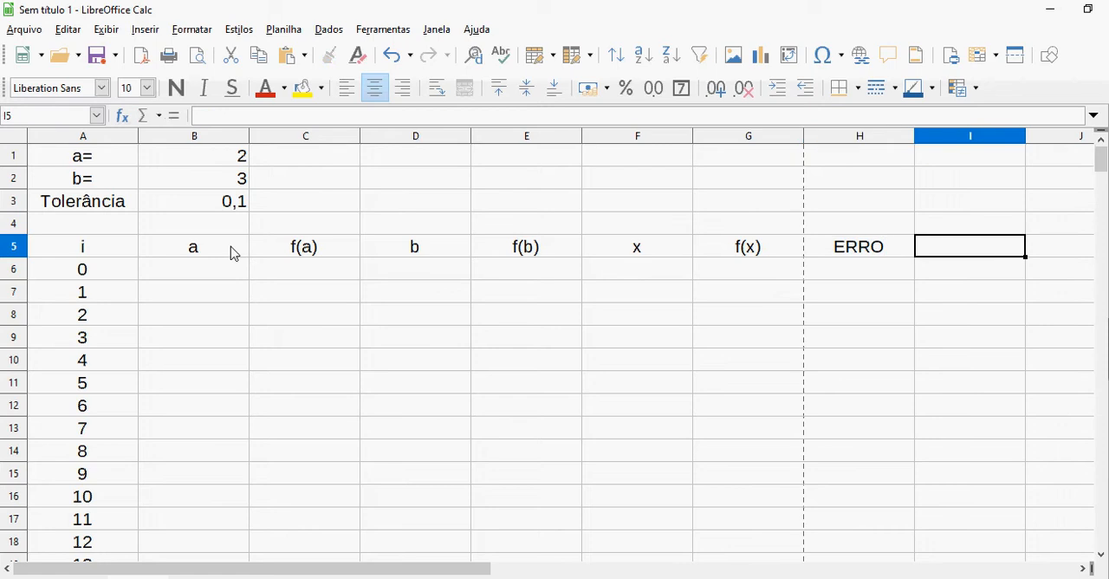
pyautogui.write('Ve')
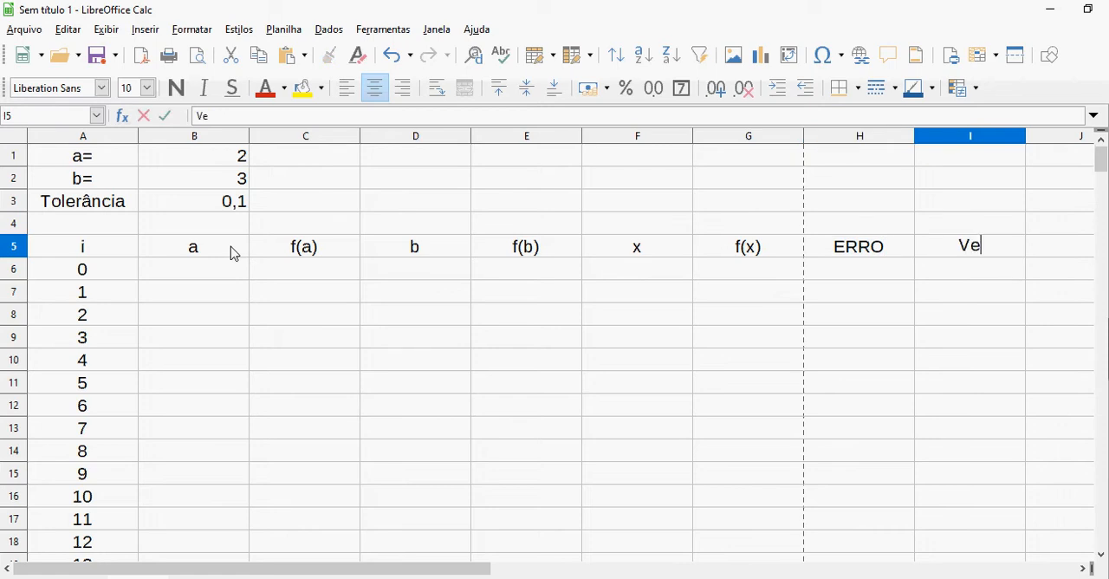
pyautogui.write('rific')
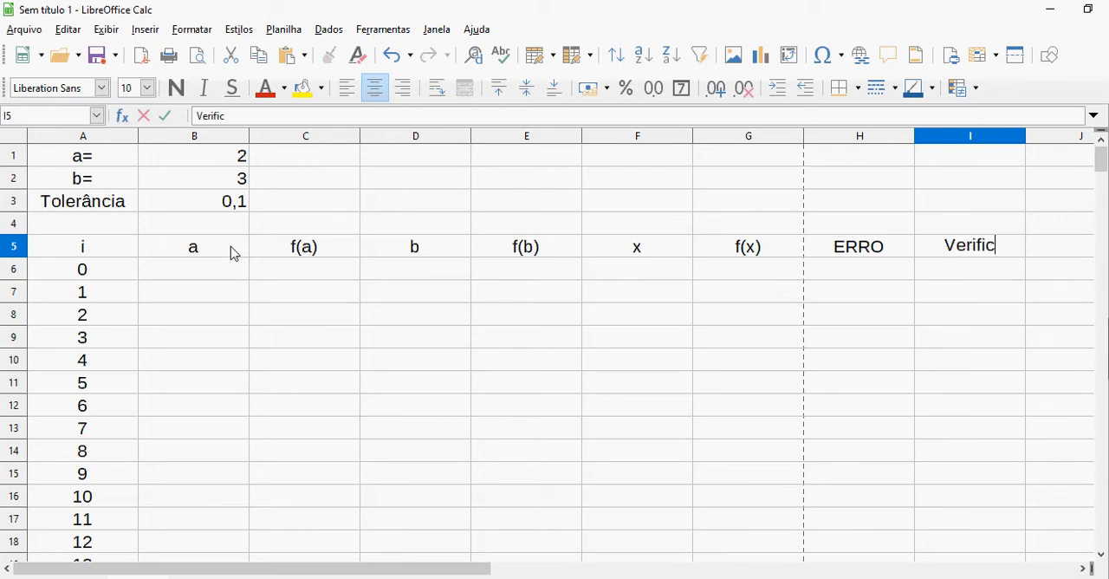
pyautogui.write('ação')
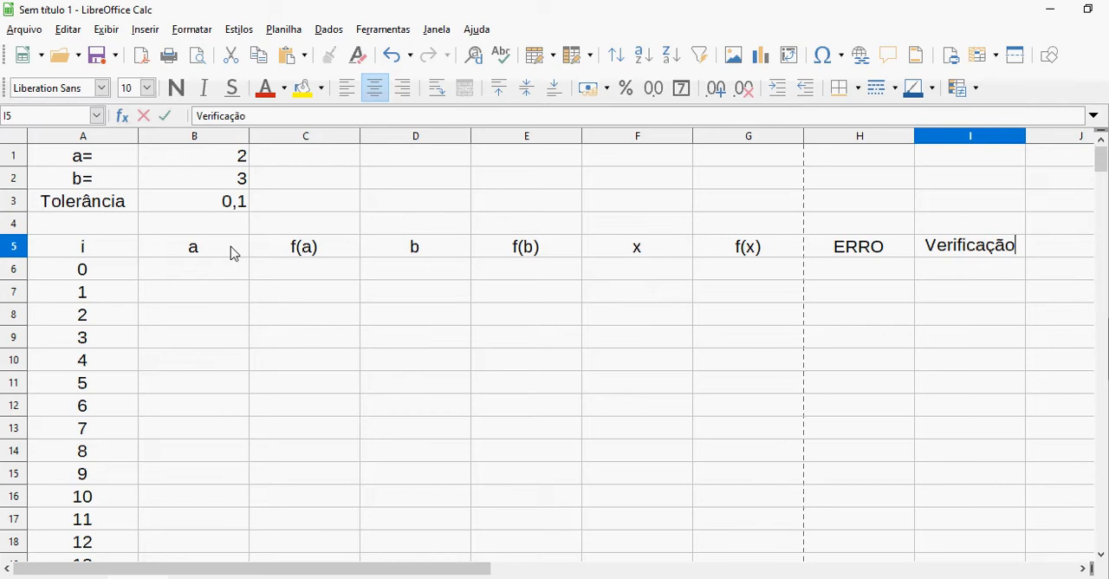
pyautogui.press('Return')
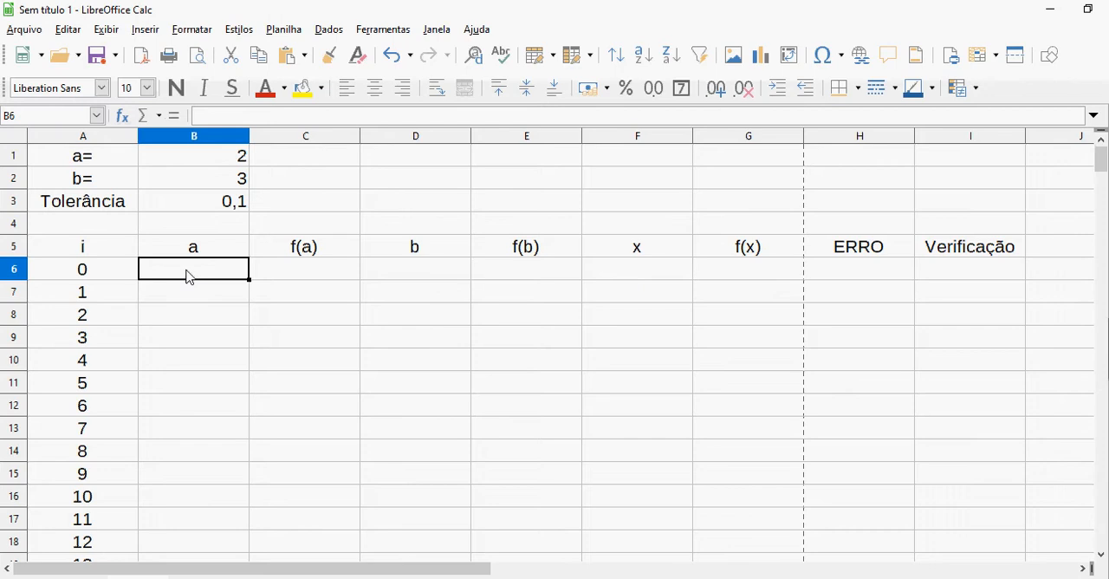
# Link the starting interval into row 6 by entering =B1 in cell B6 and =B2 in cell D6
pyautogui.write('=')
pyautogui.click(219, 157)
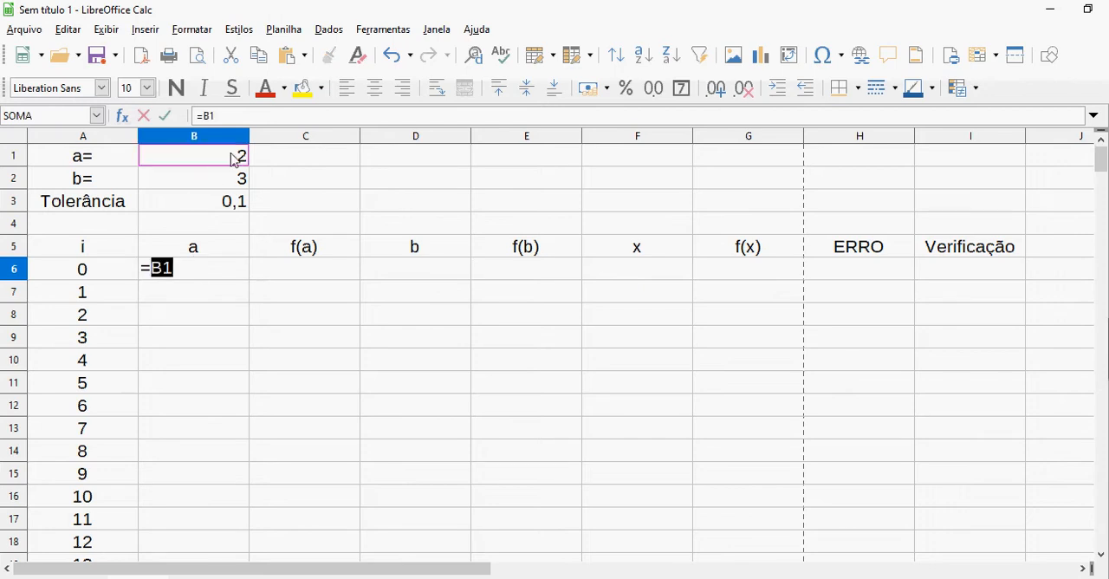
pyautogui.press('Tab')
pyautogui.press('Tab')
pyautogui.write('=')
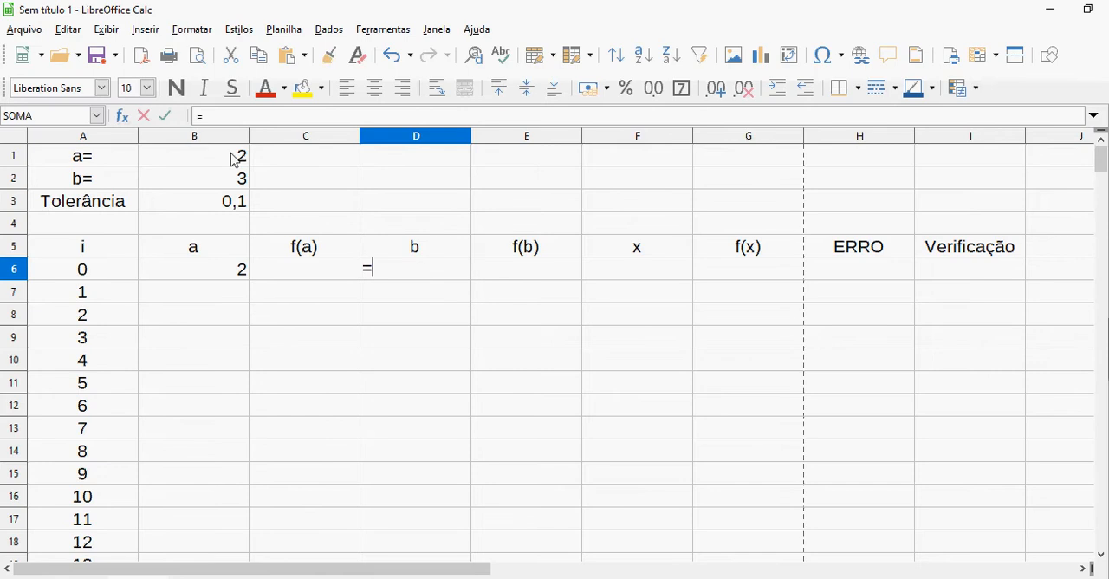
pyautogui.click(169, 181)
pyautogui.press('Return')
# Examine the linked interval cells in row 6 and their source value in cell B1
pyautogui.press('Up')
pyautogui.press('Up')
pyautogui.press('Up')
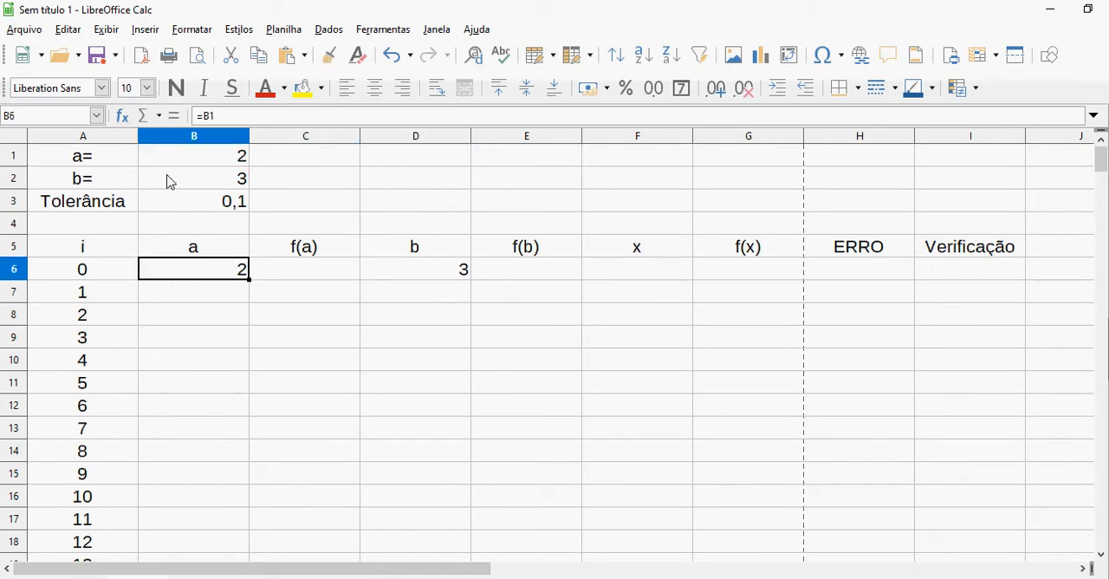
pyautogui.press('Up')
pyautogui.press('Up')
pyautogui.press('Up')
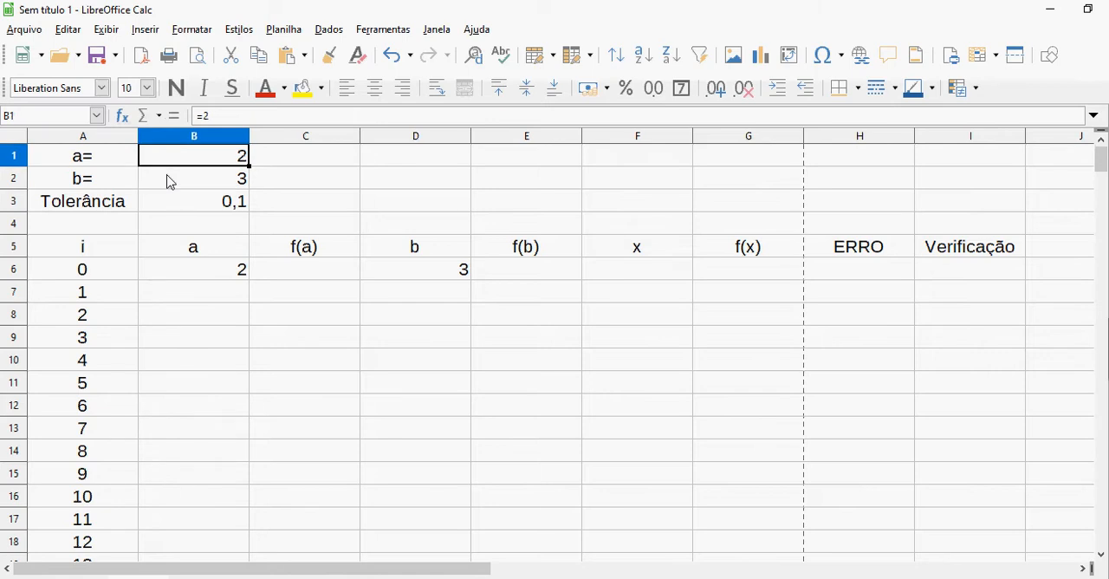
pyautogui.press('Down')
pyautogui.press('Down')
pyautogui.press('Down')
pyautogui.press('Down')
pyautogui.press('Down')
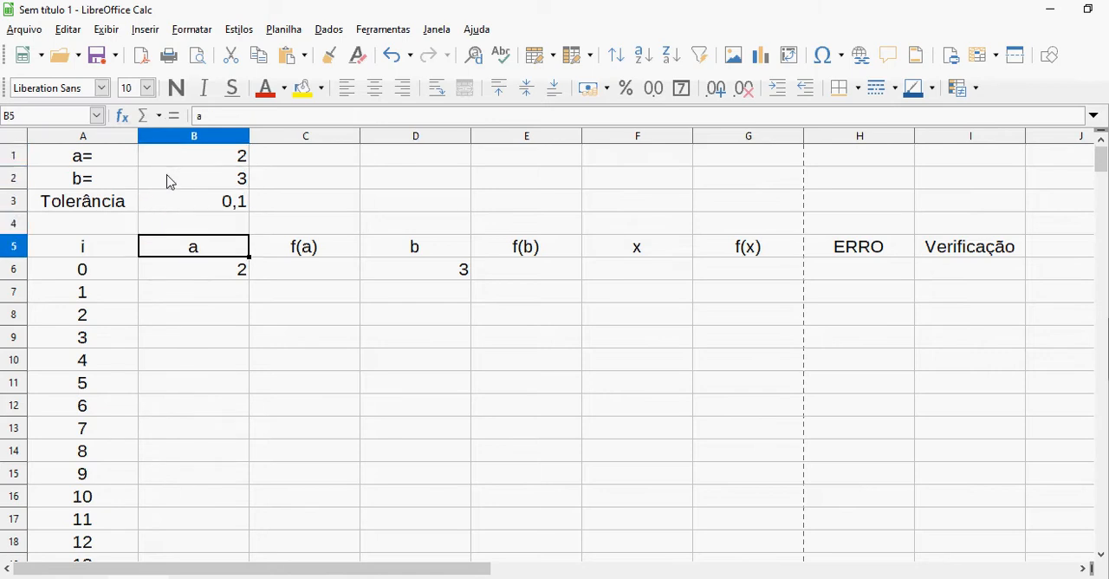
pyautogui.press('Right')
pyautogui.press('Right')
pyautogui.press('Right')
pyautogui.press('Left')
pyautogui.press('Left')
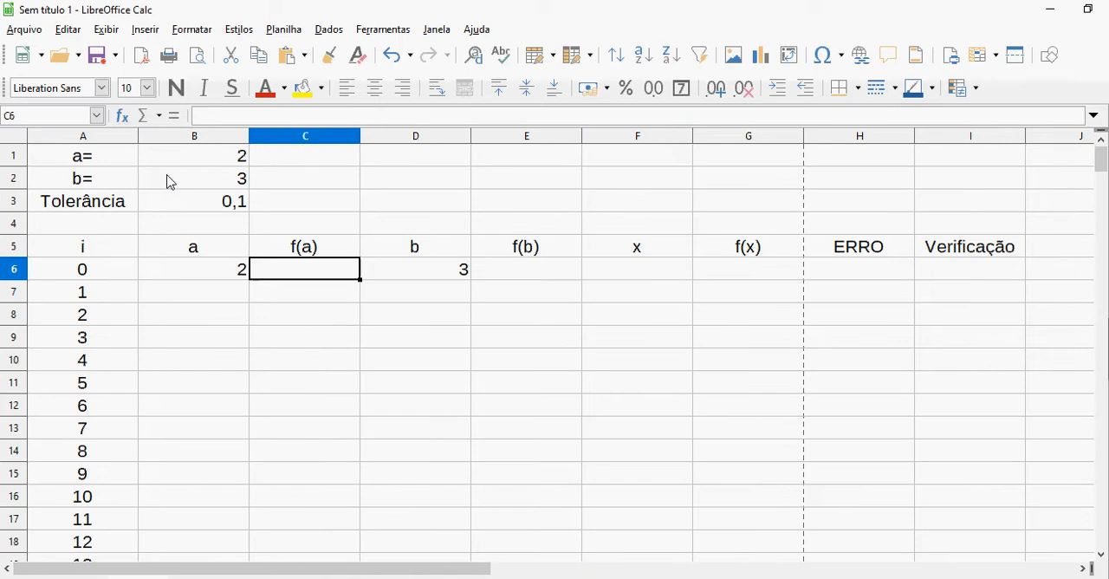
# Test the row 6 links by setting a in cell B1 to 0 and b in cell B2 to 5
pyautogui.click(192, 161)
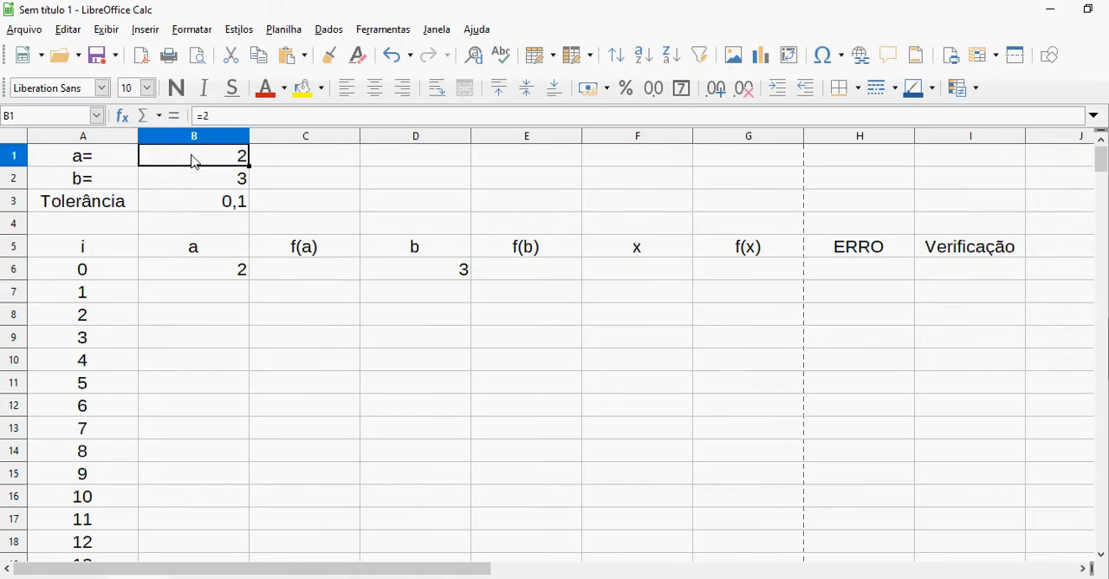
pyautogui.write('0')
pyautogui.press('Return')
pyautogui.write('5')
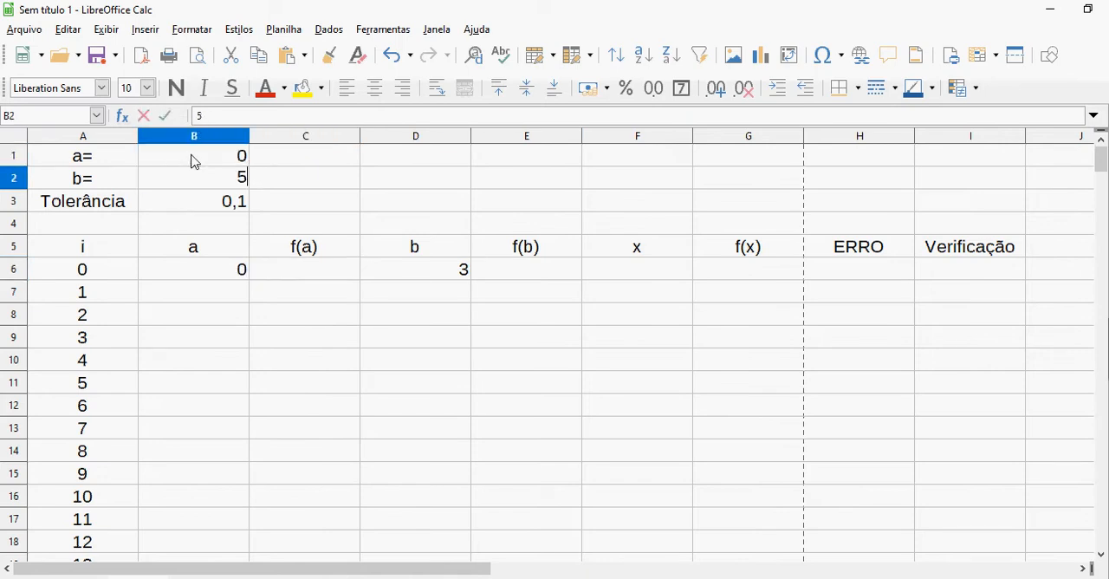
pyautogui.press('Return')
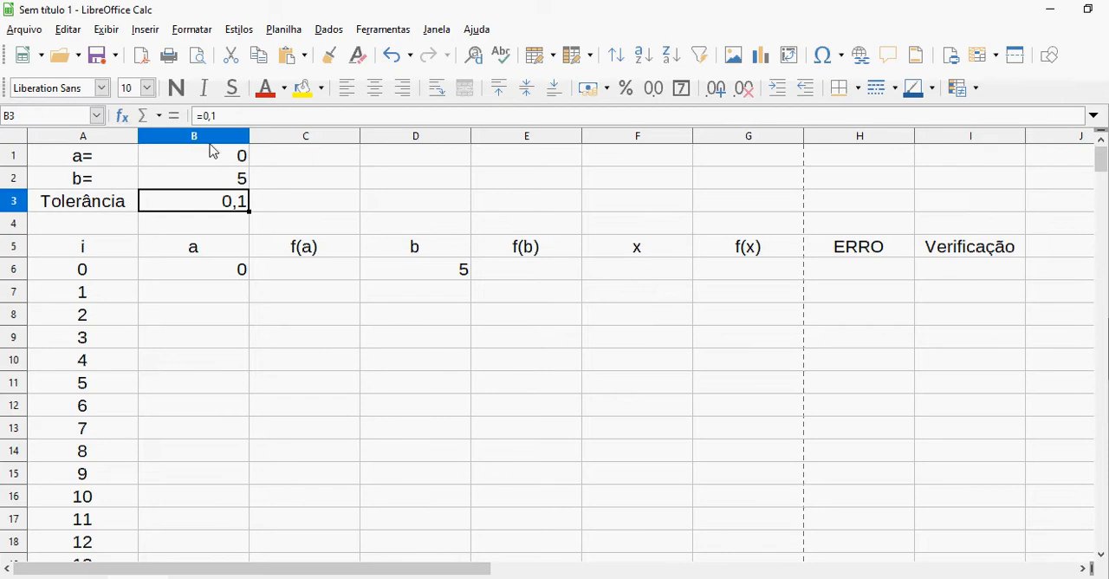
# Restore the interval limits by setting cell B1 to 2 and cell B2 to 3
pyautogui.click(216, 165)
pyautogui.write('2')
pyautogui.press('Return')
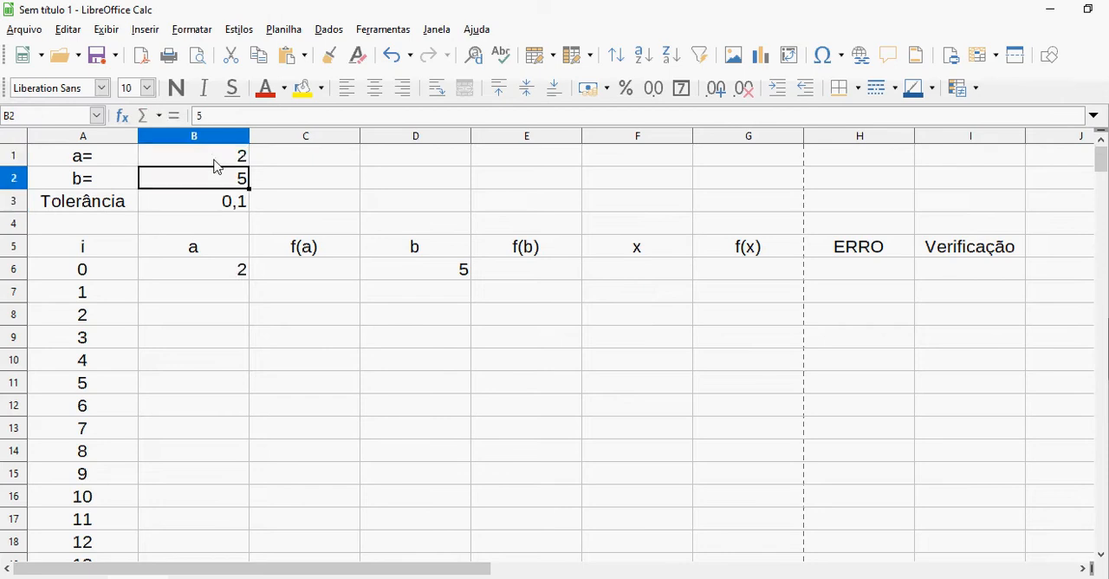
pyautogui.write('3')
pyautogui.press('Return')
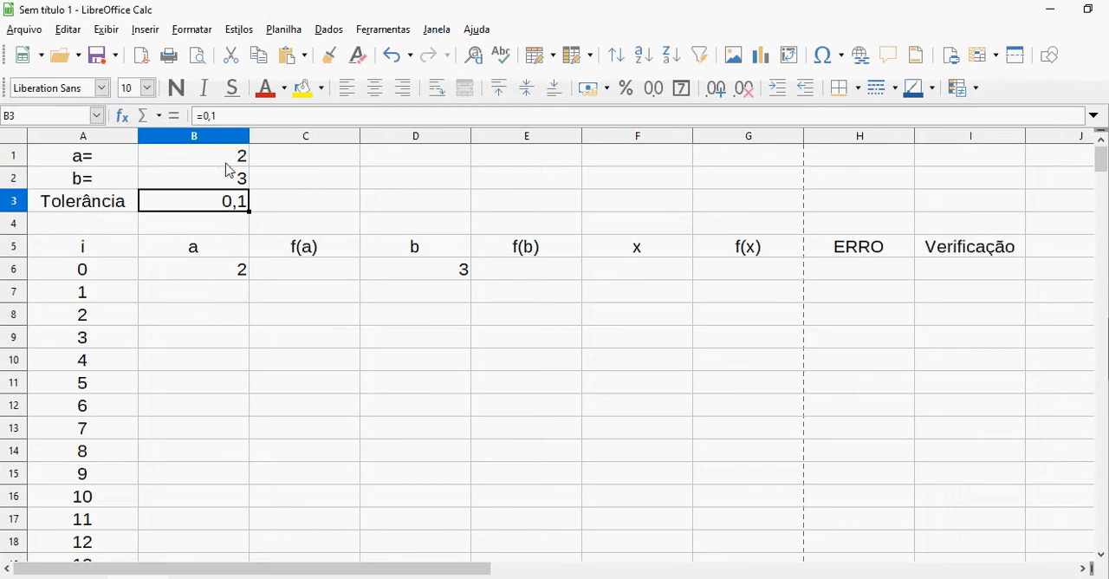
# Enter =B6^3-2*B6^2-5+cos(B6) in cell C6 for f(a), consulting the function in the Foxit PhantomPDF document
pyautogui.click(242, 273)
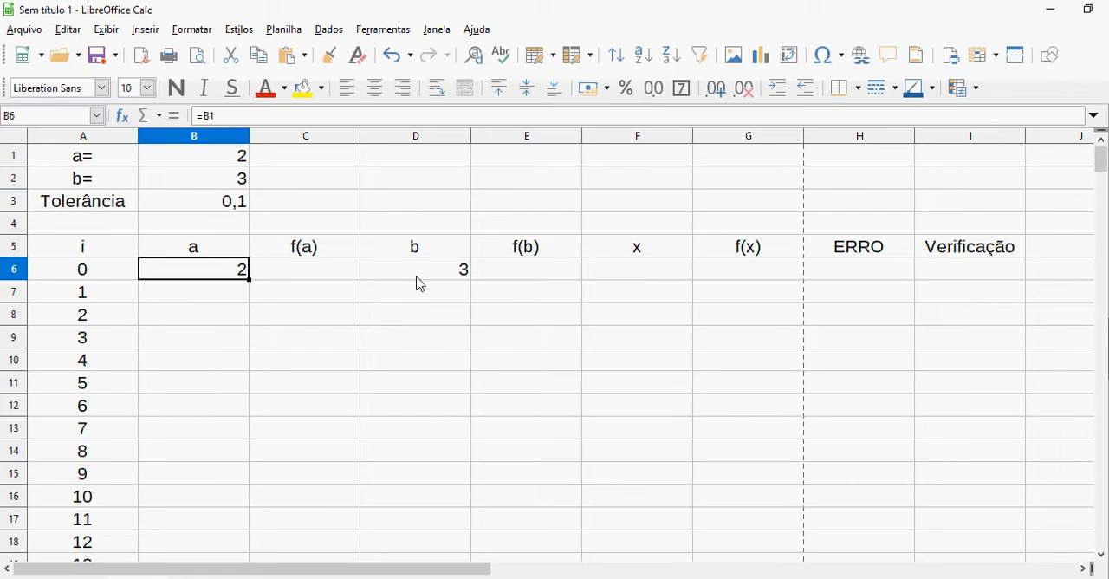
pyautogui.click(417, 283)
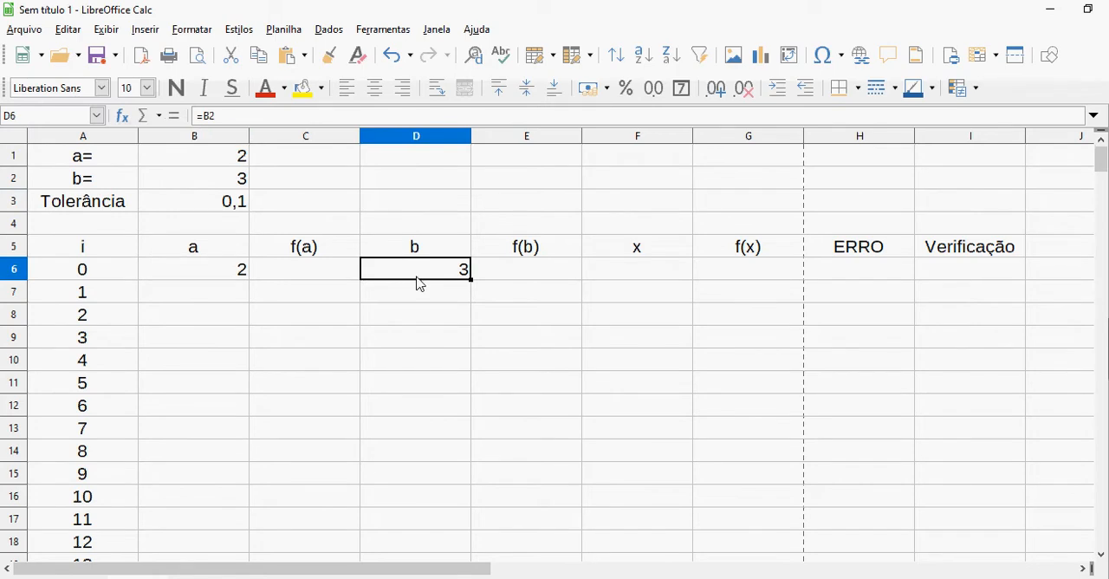
pyautogui.click(309, 280)
pyautogui.write('=')
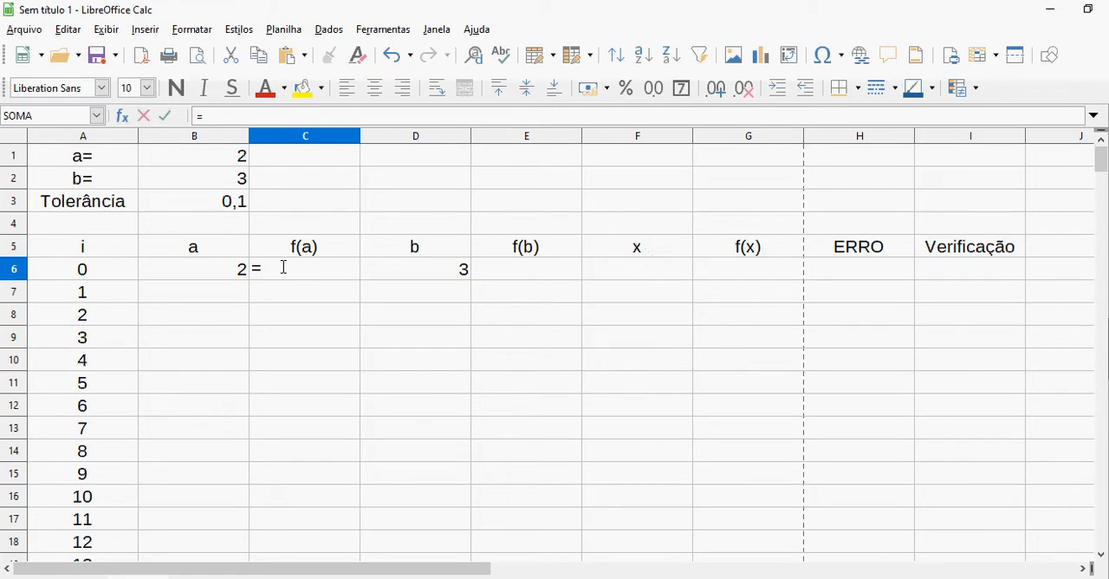
pyautogui.hotkey('alt', 'Tab')
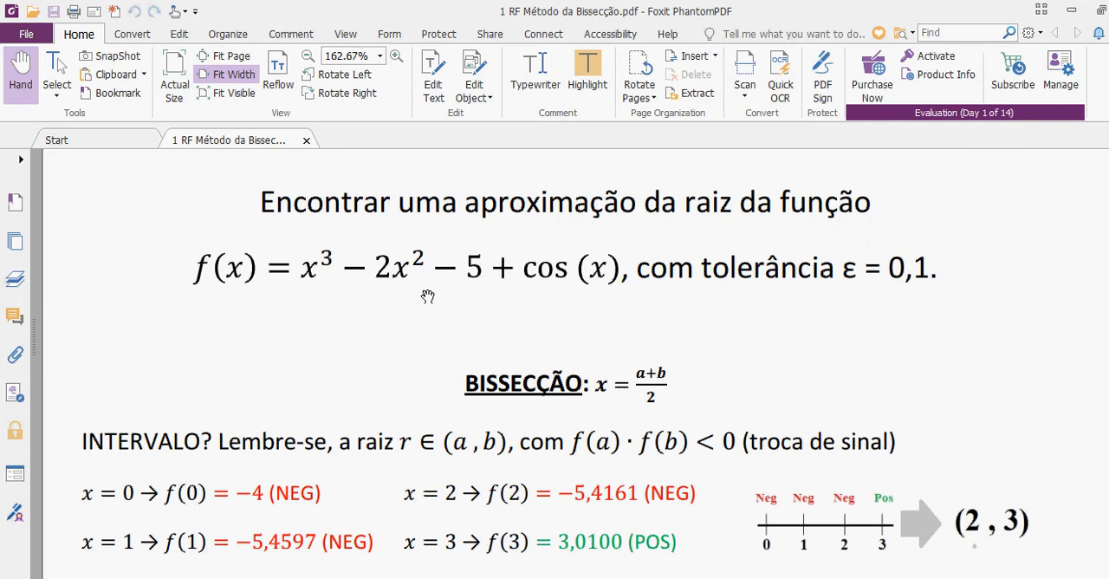
pyautogui.hotkey('alt', 'Tab')
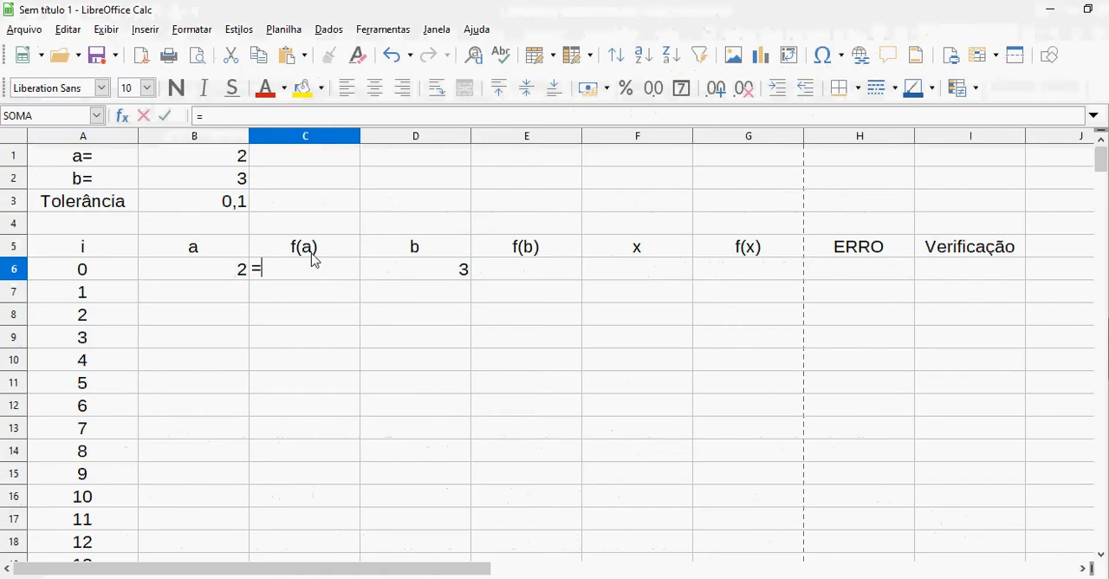
pyautogui.click(240, 275)
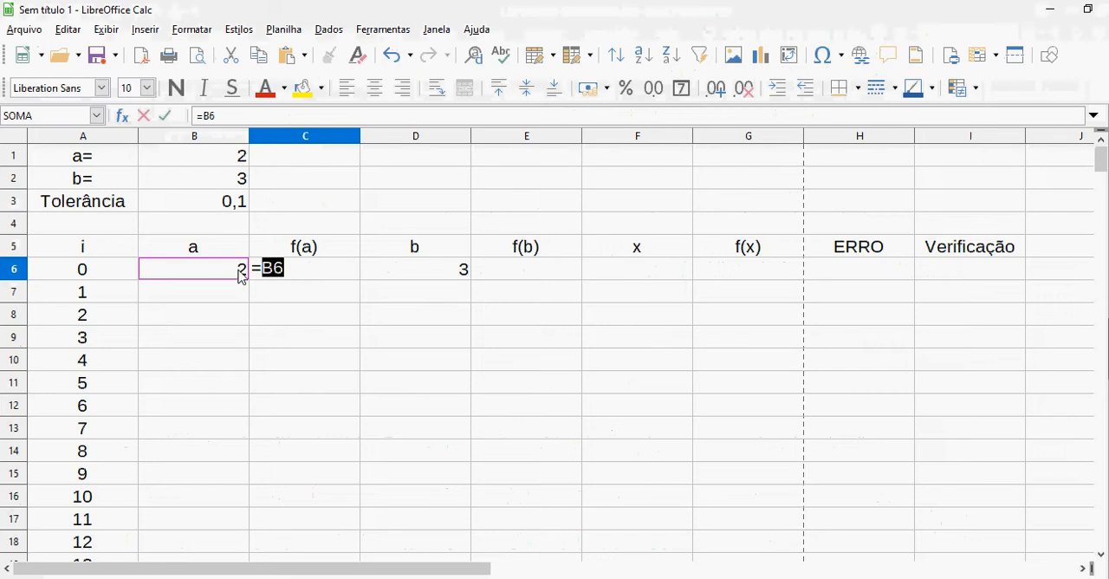
pyautogui.write('^3-')
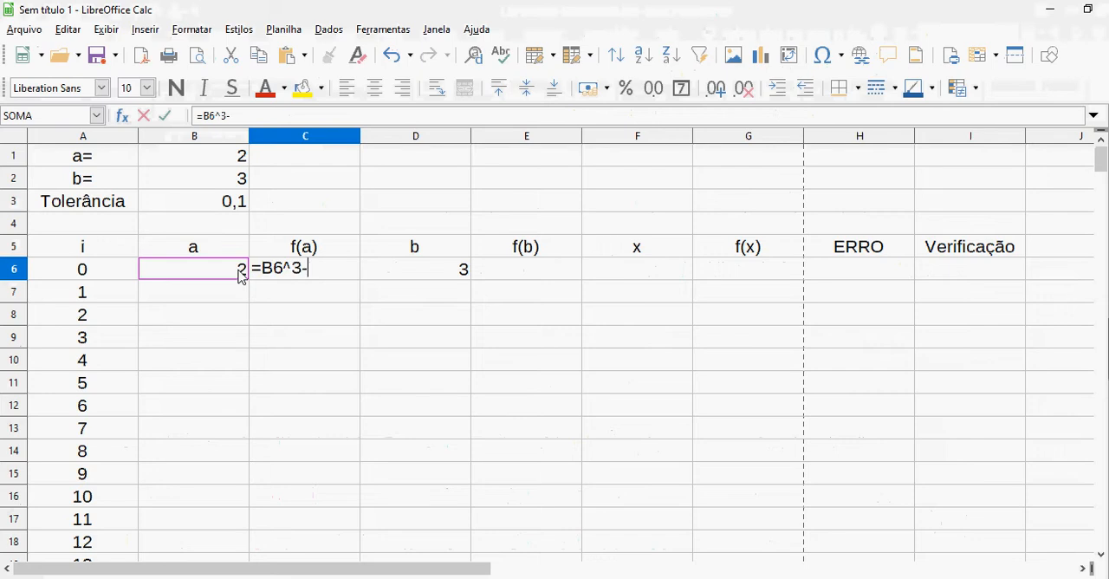
pyautogui.write('2*')
pyautogui.click(241, 275)
pyautogui.write('^2')
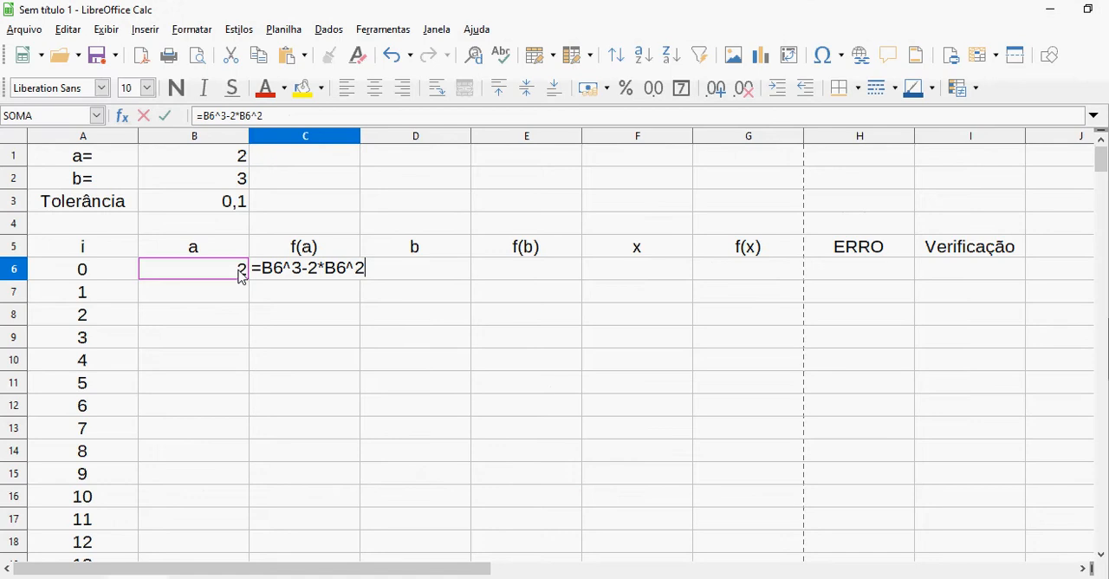
pyautogui.write('-5+cos(')
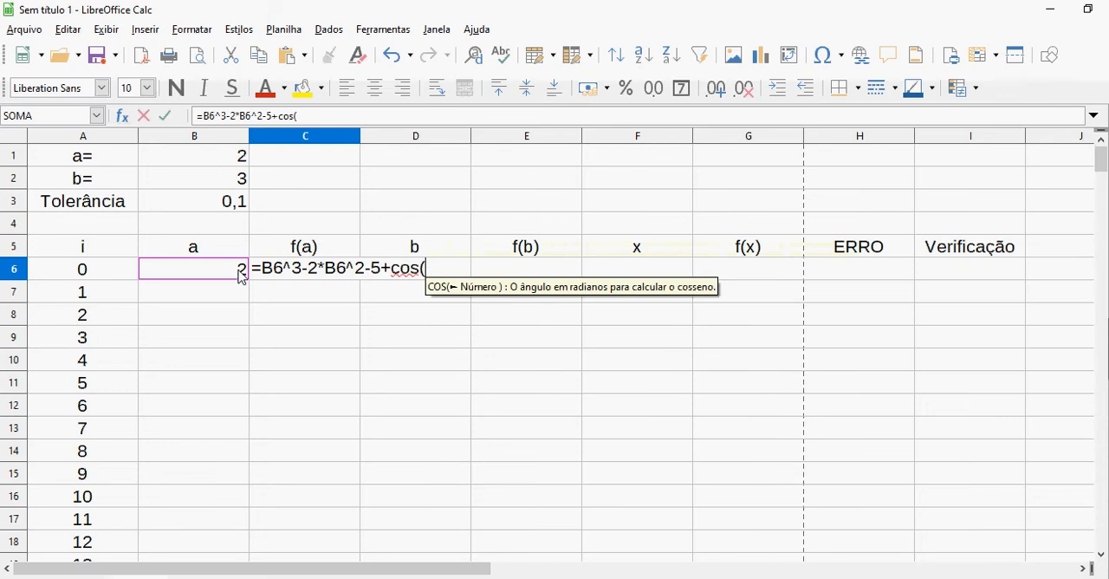
pyautogui.click(233, 275)
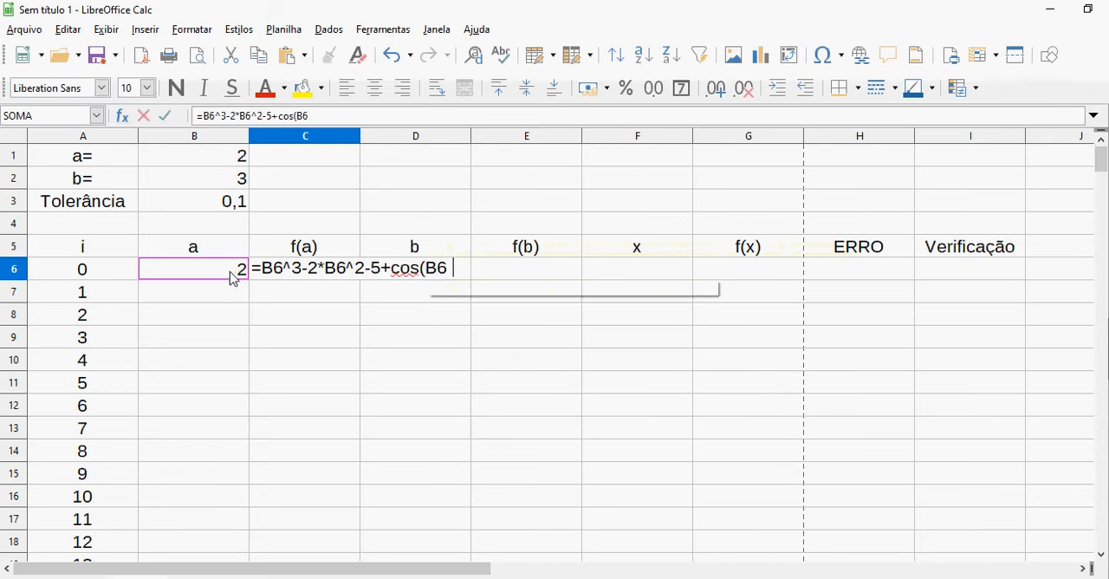
pyautogui.write(')')
pyautogui.press('Return')
pyautogui.click(234, 278)
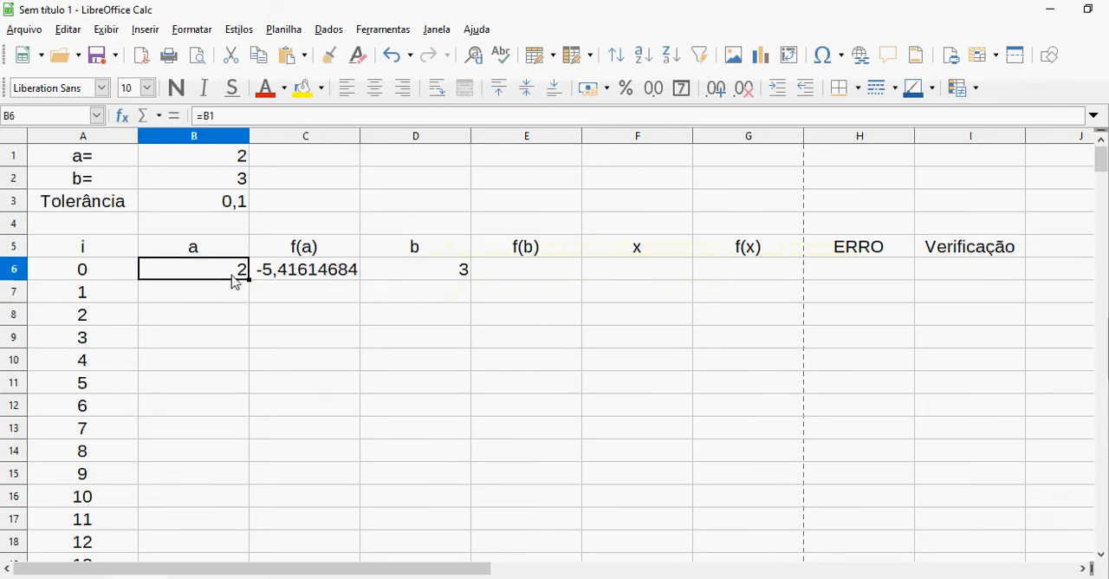
# Copy the f(a) formula from cell C6 into cell E6 to evaluate f(b)
pyautogui.click(301, 283)
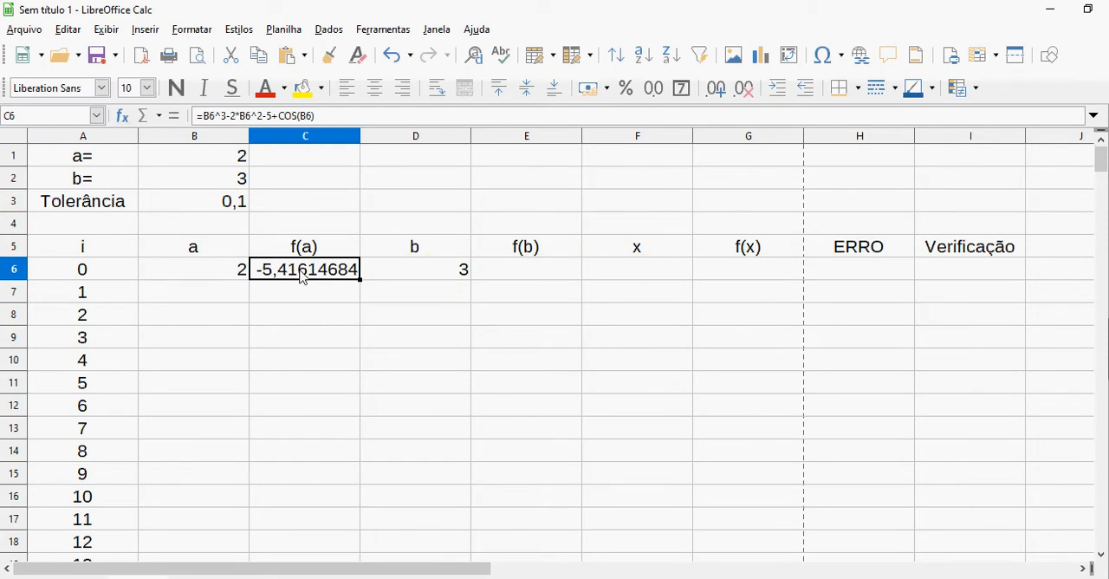
pyautogui.rightClick(302, 275)
pyautogui.click(337, 305)
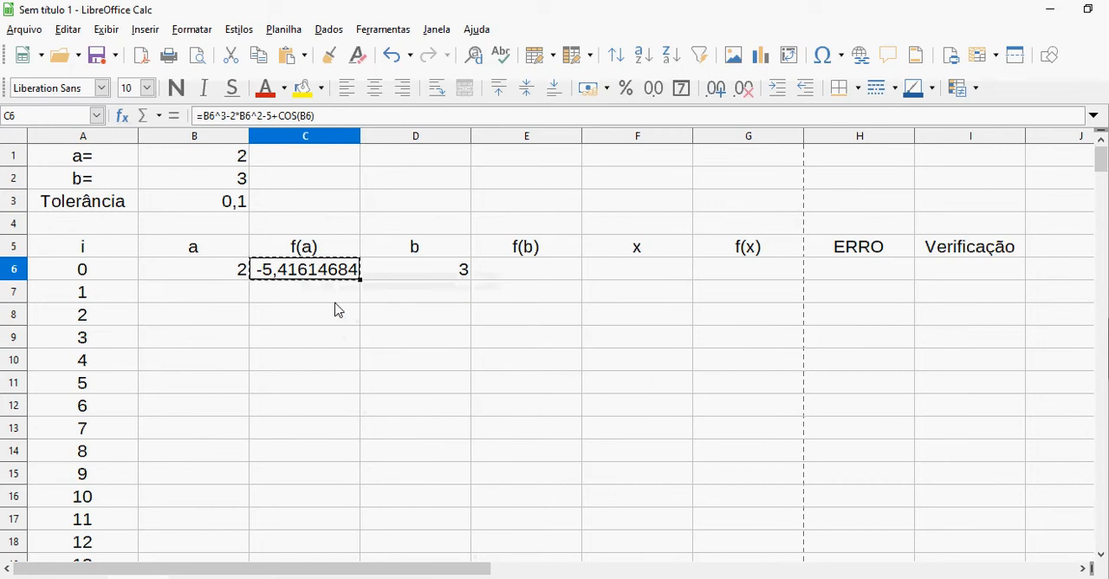
pyautogui.click(502, 272)
pyautogui.rightClick(504, 270)
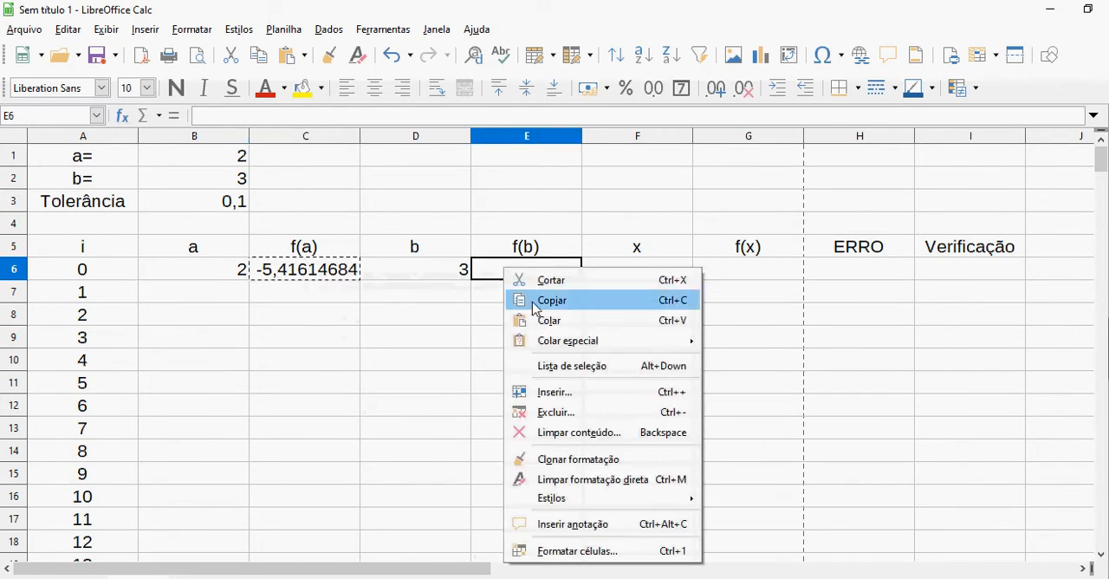
pyautogui.click(549, 320)
pyautogui.click(450, 277)
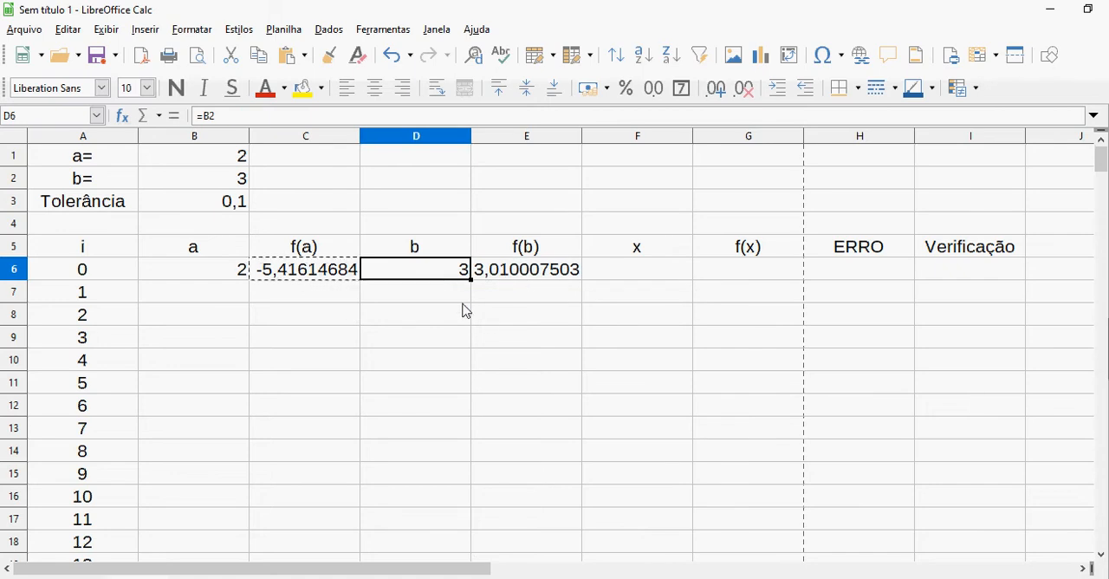
# Compare the f(a) and f(b) results in row 6 with the f(2) and f(3) values in the Foxit PhantomPDF document
pyautogui.hotkey('alt', 'Tab')
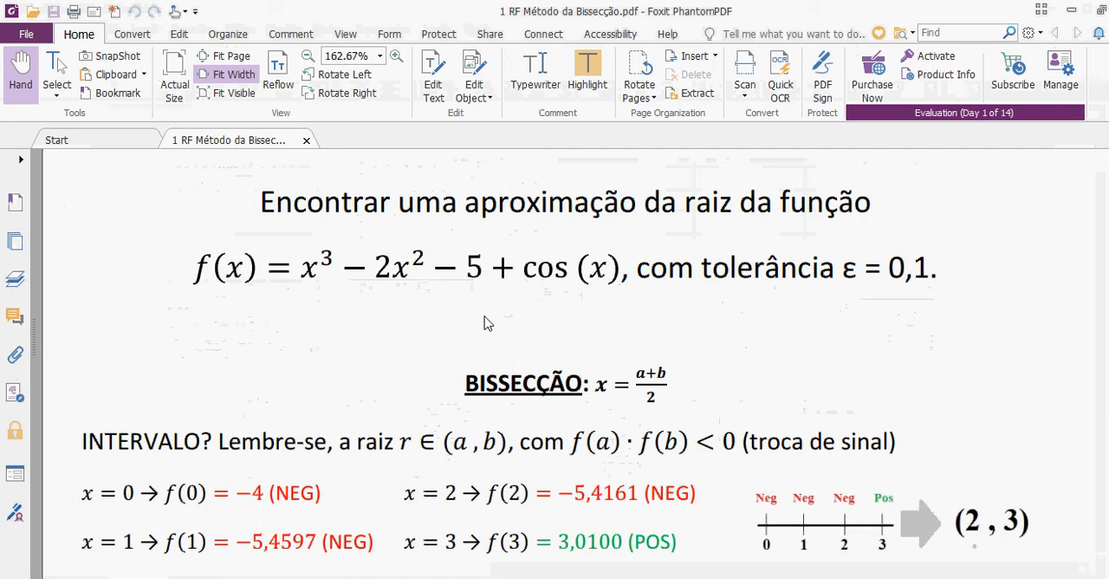
pyautogui.scroll(-1, 486, 323)
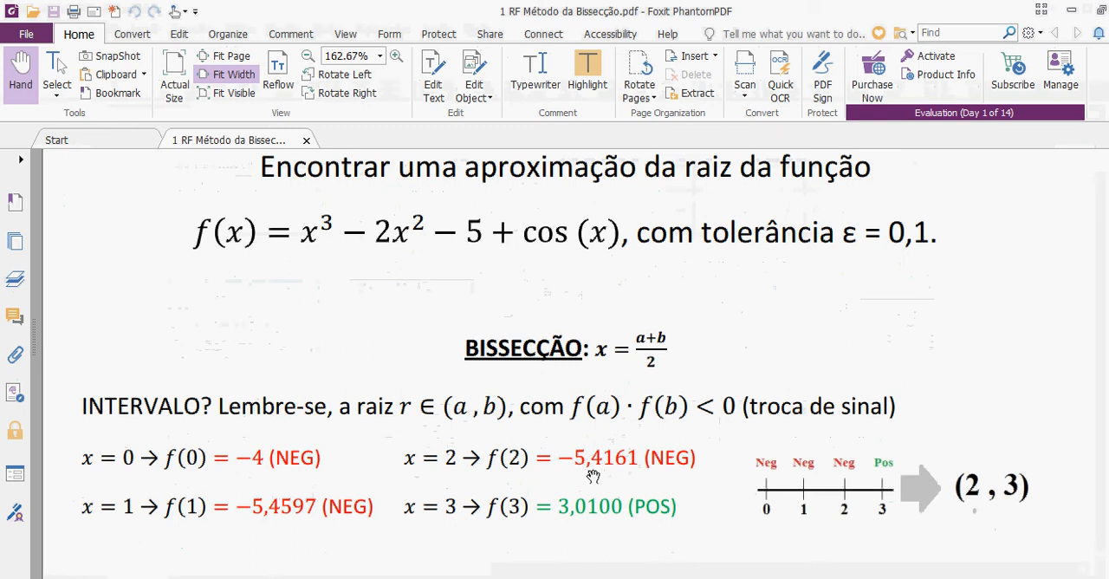
pyautogui.hotkey('alt', 'Tab')
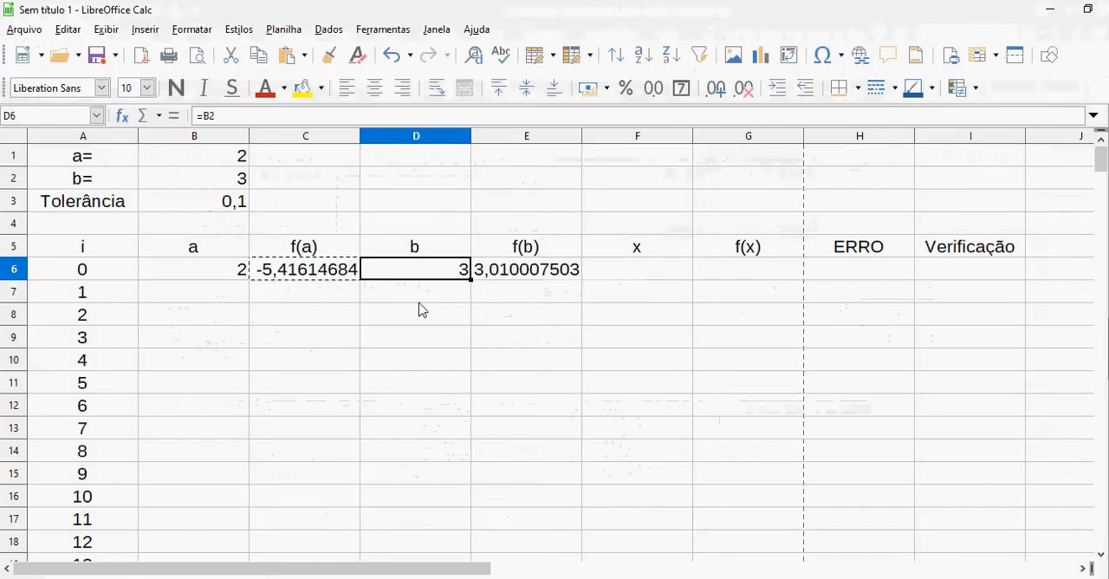
pyautogui.hotkey('alt', 'Tab')
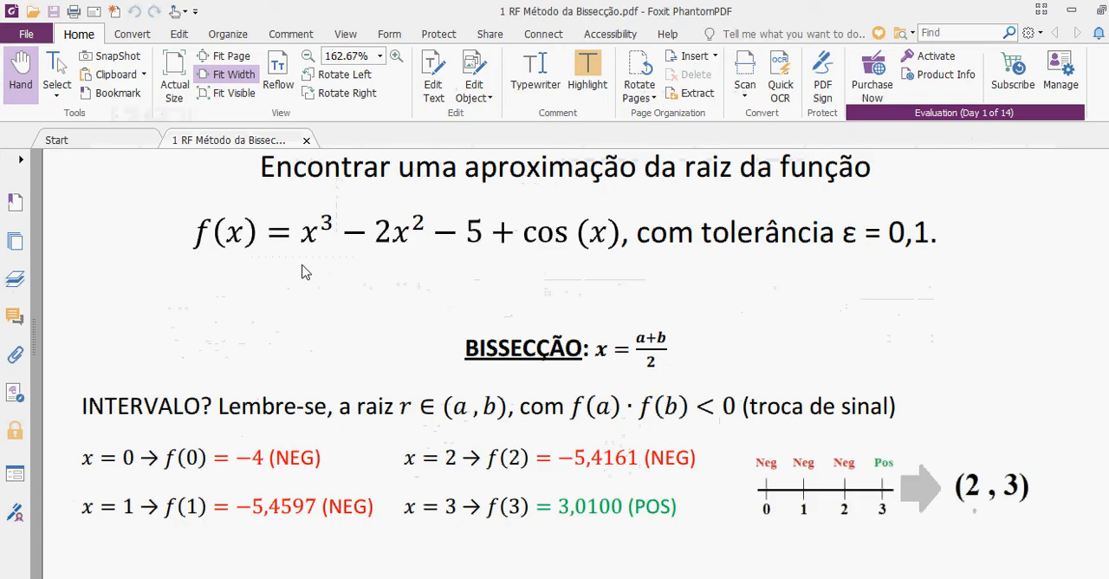
pyautogui.hotkey('alt', 'Tab')
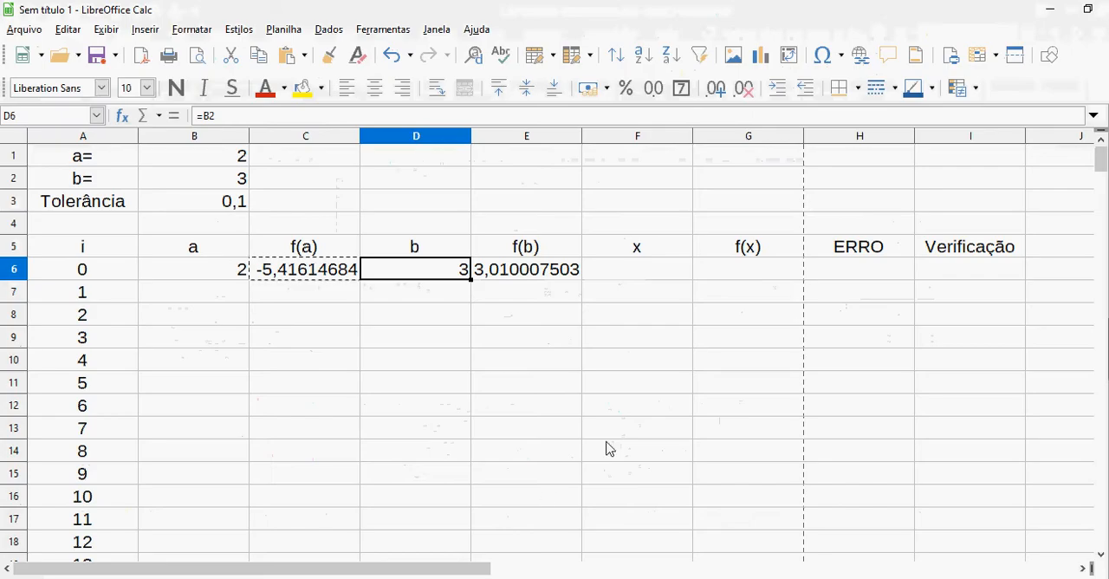
pyautogui.click(554, 274)
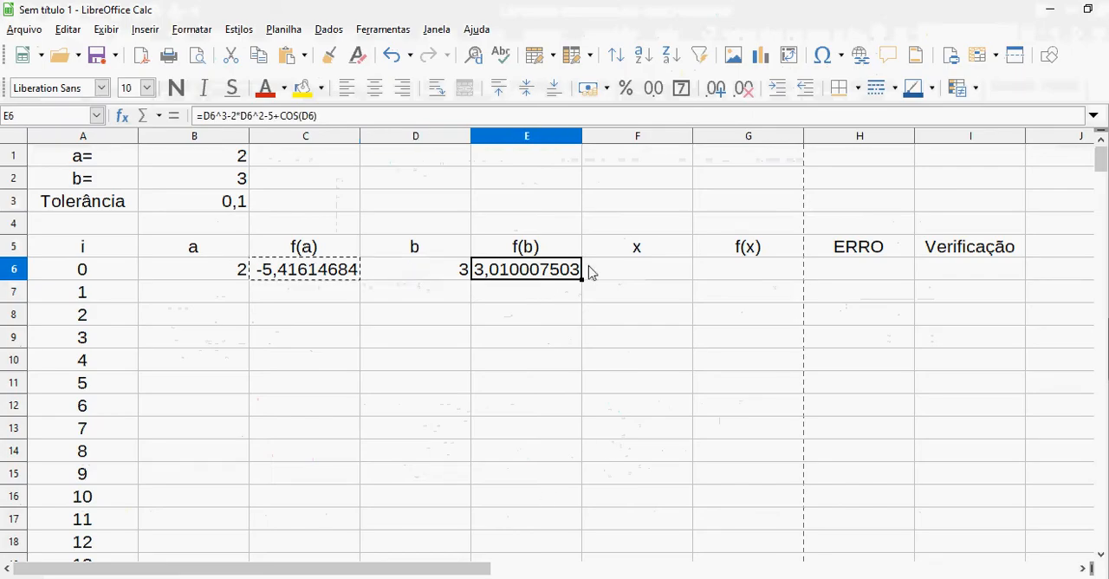
# Enter the midpoint formula =(B6+D6)/2 in cell F6 under x, consulting the bisection formula in the Foxit PhantomPDF document
pyautogui.click(645, 277)
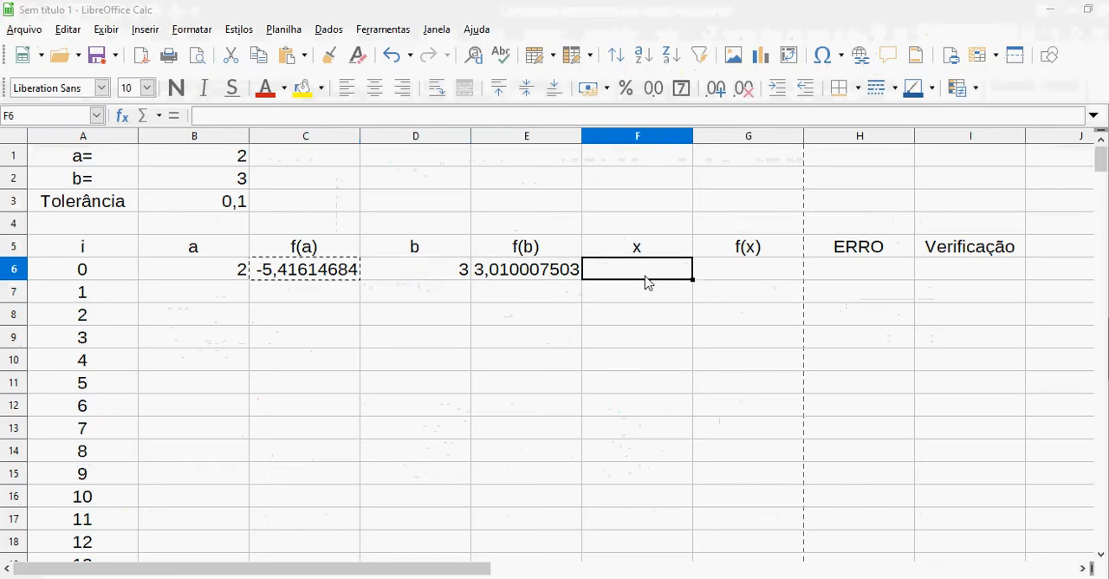
pyautogui.hotkey('alt', 'Tab')
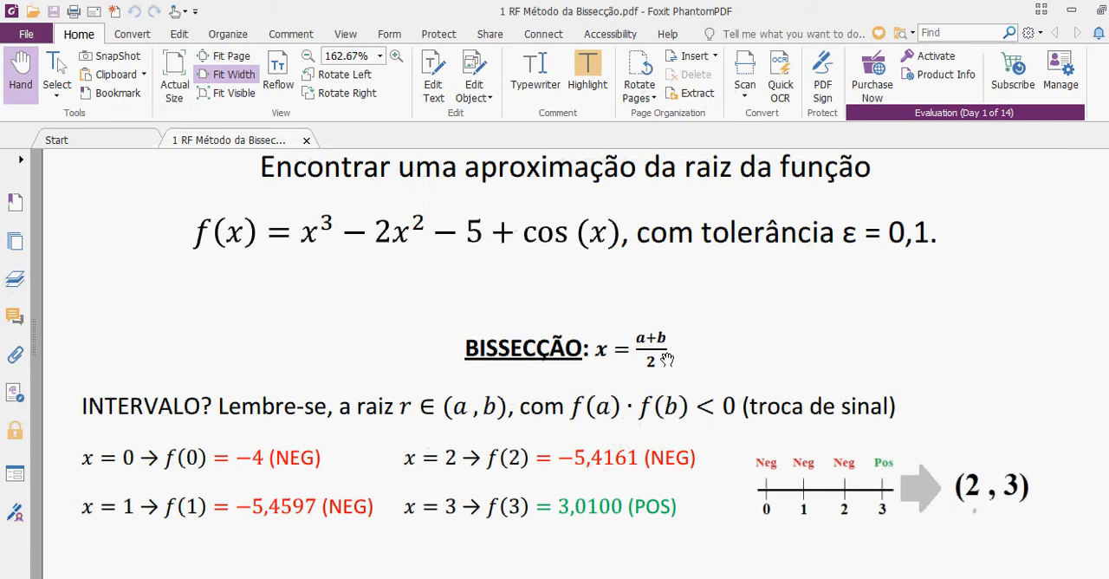
pyautogui.hotkey('alt', 'Tab')
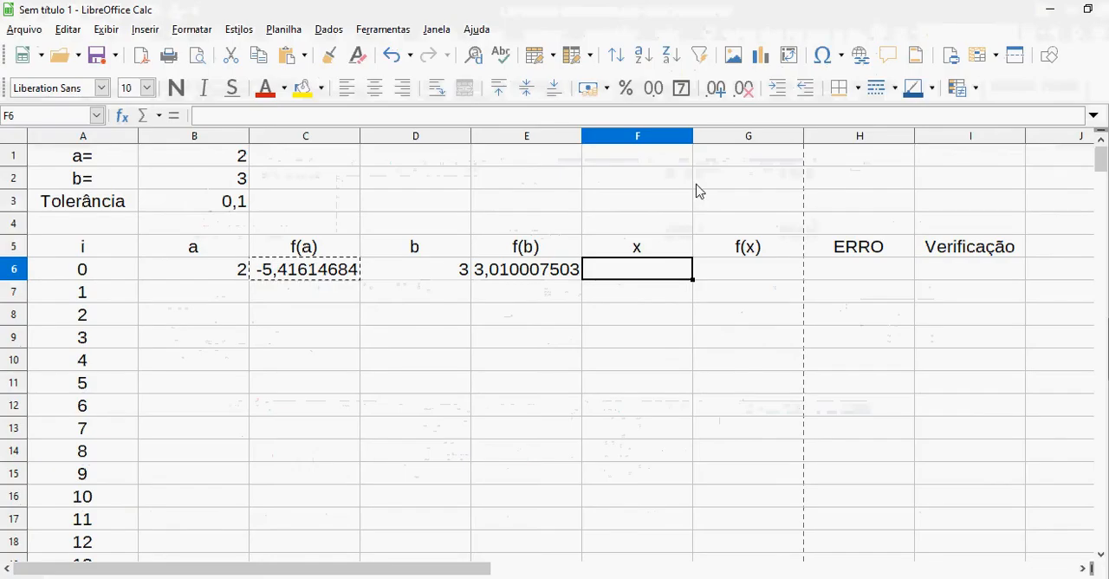
pyautogui.write('=(')
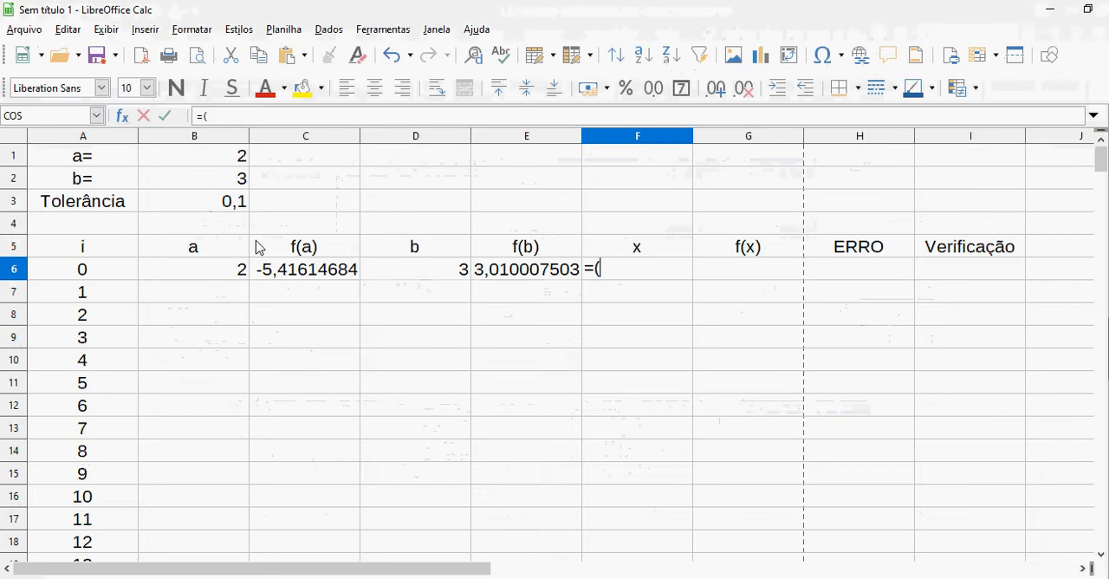
pyautogui.click(214, 271)
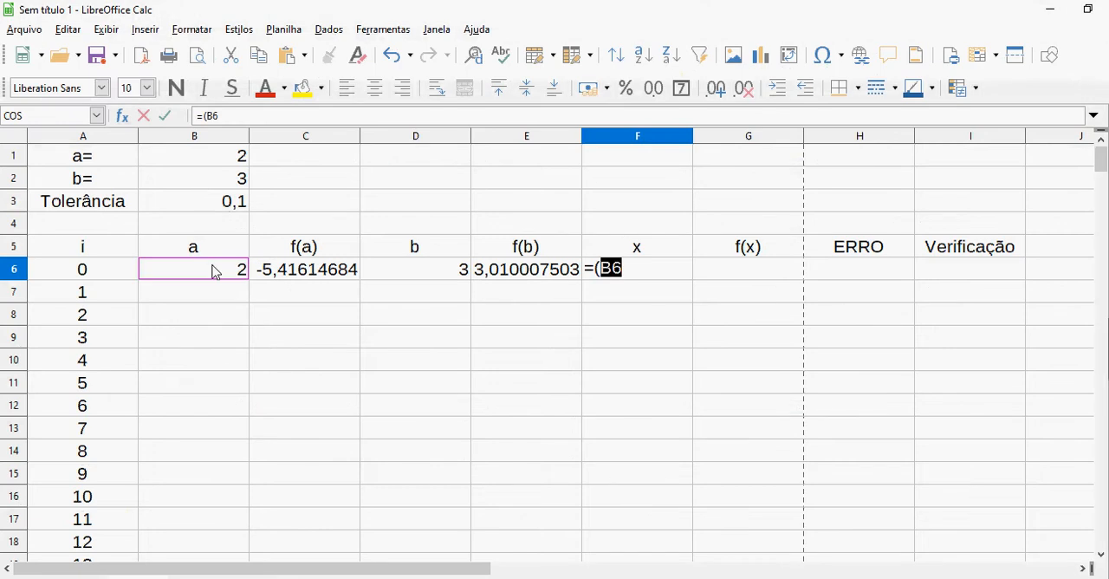
pyautogui.write('+')
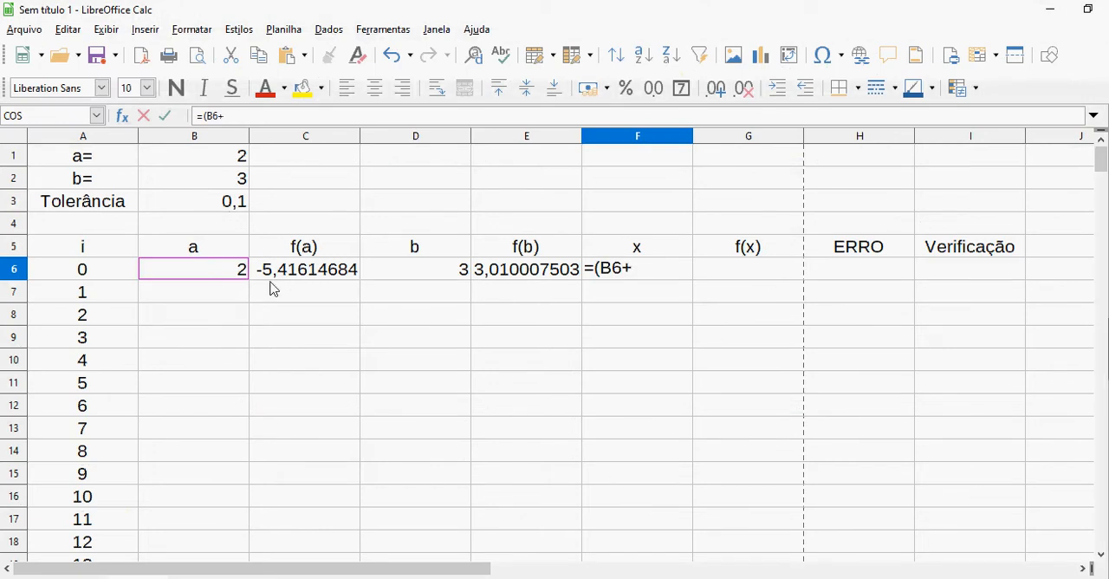
pyautogui.click(433, 278)
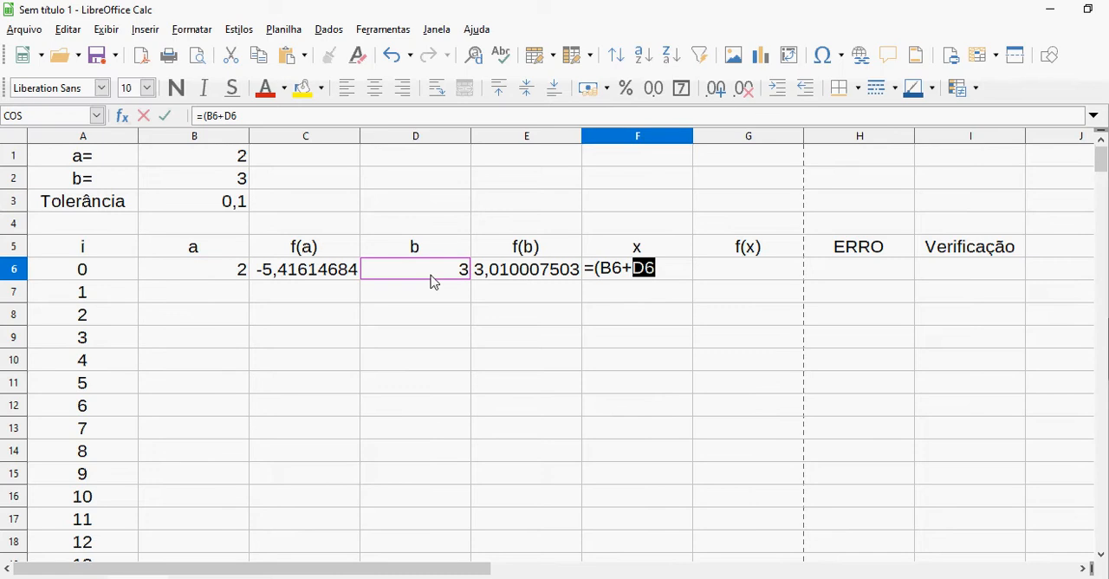
pyautogui.write(')')
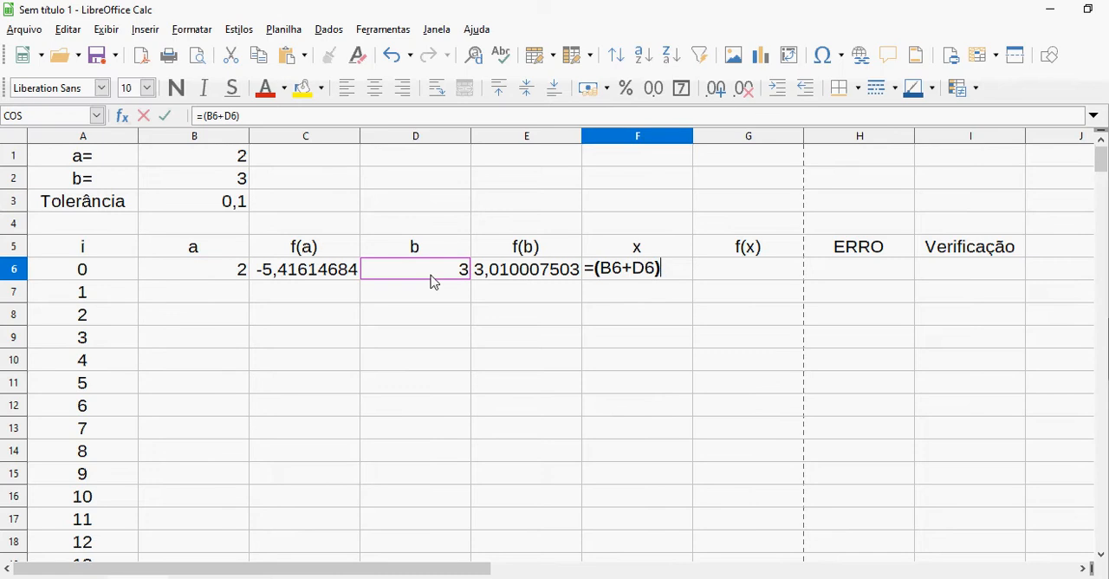
pyautogui.write('/2')
pyautogui.press('Return')
pyautogui.press('Up')
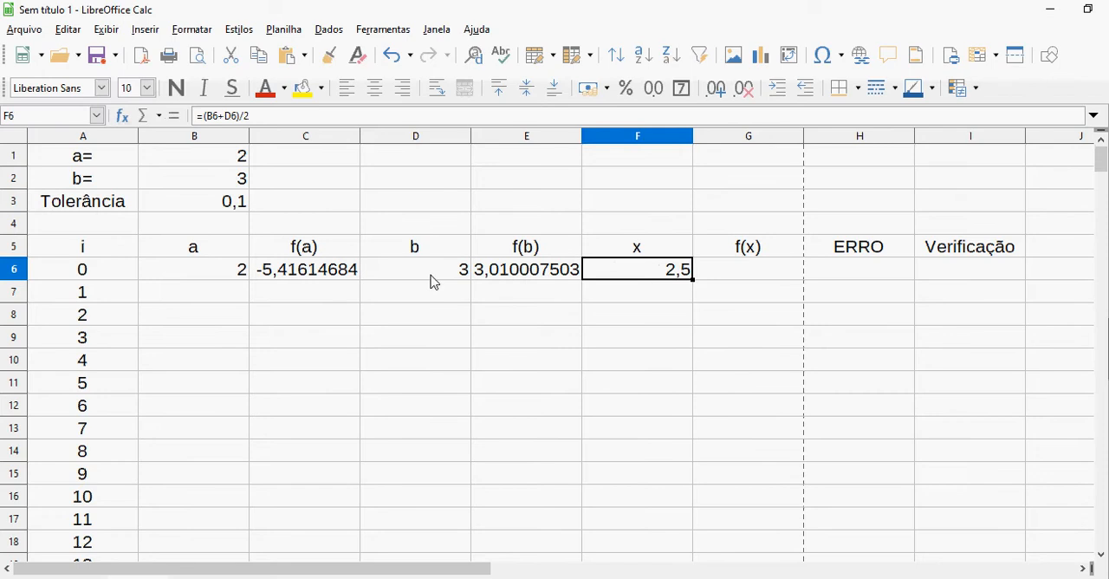
# Copy the f(b) formula from cell E6 into cell G6 to evaluate f(x)
pyautogui.press('Left')
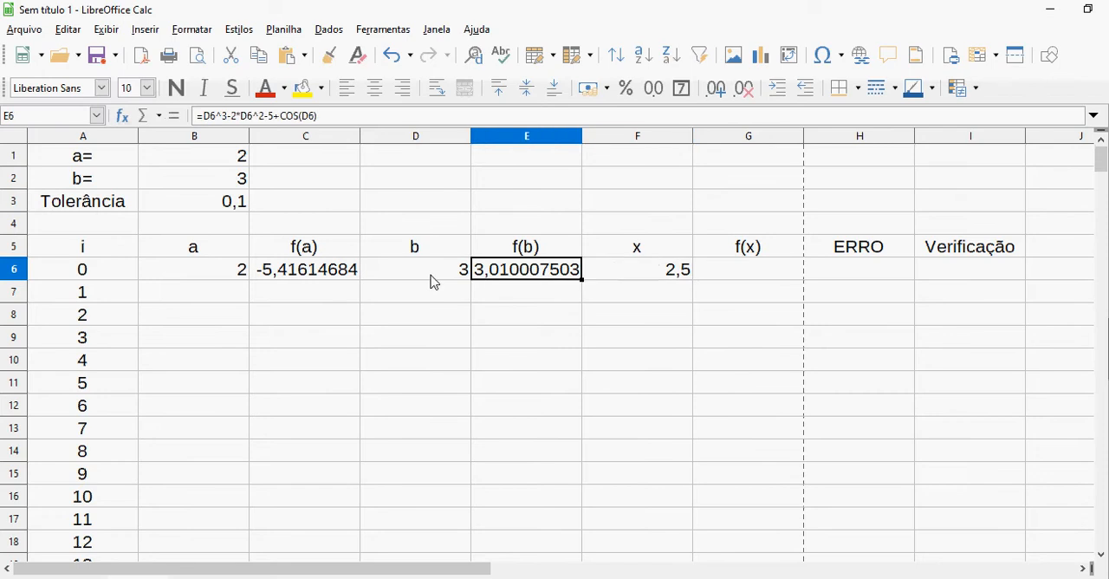
pyautogui.rightClick(530, 272)
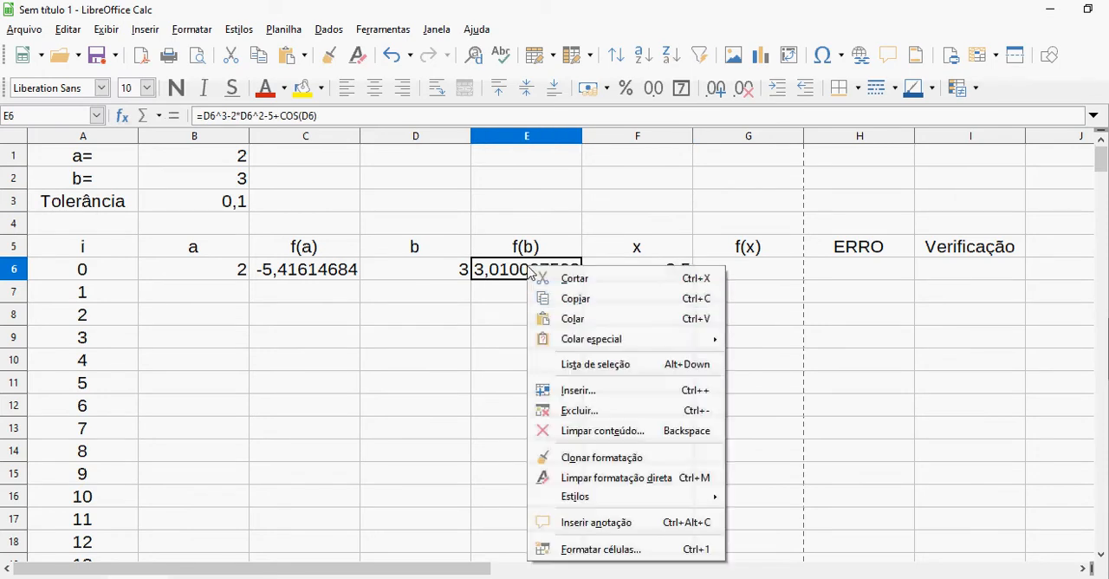
pyautogui.click(596, 302)
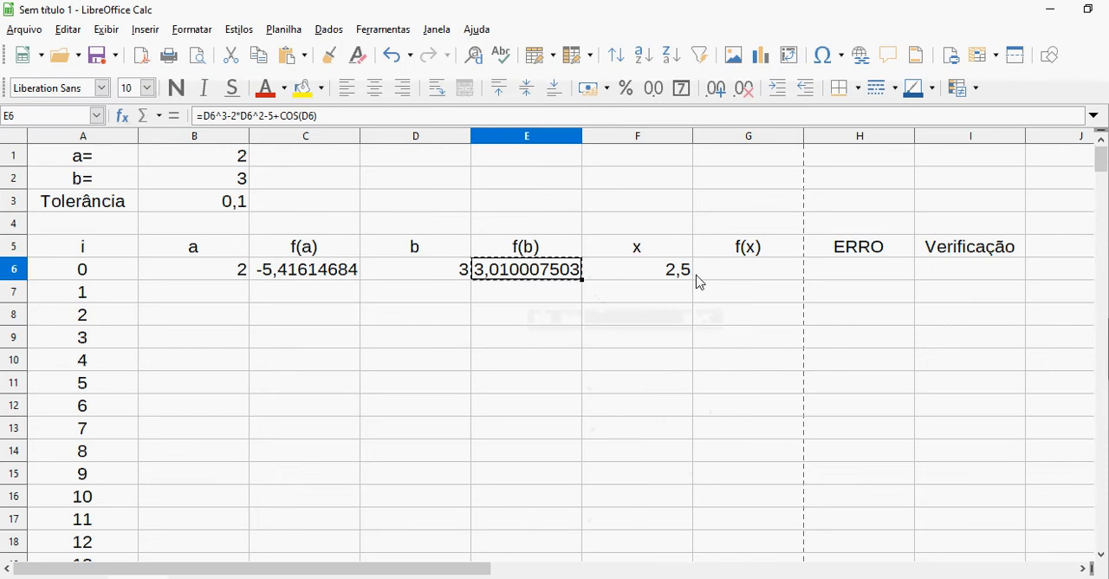
pyautogui.click(730, 275)
pyautogui.rightClick(729, 275)
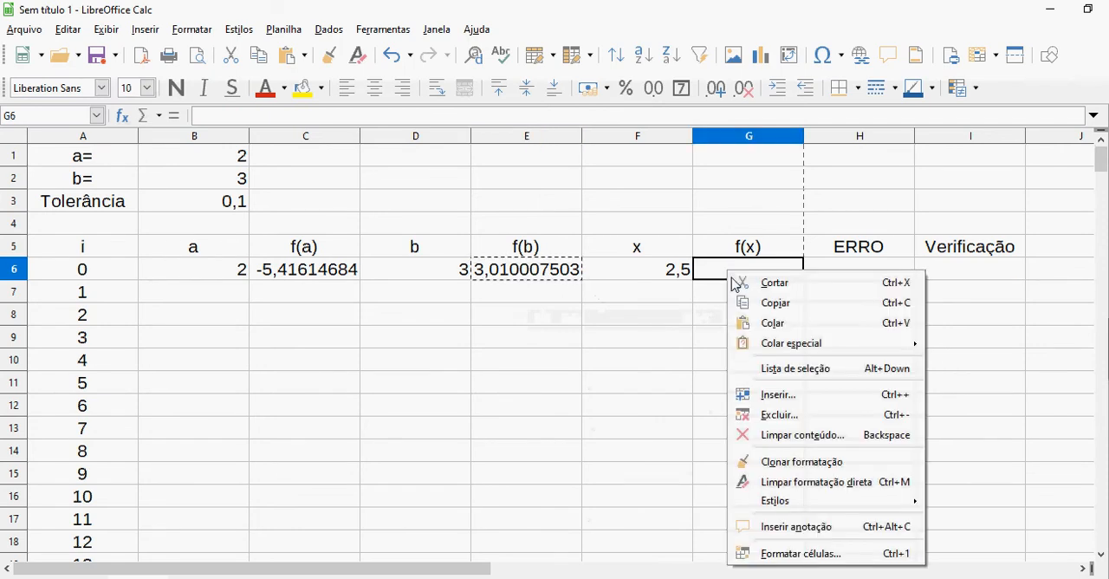
pyautogui.click(768, 326)
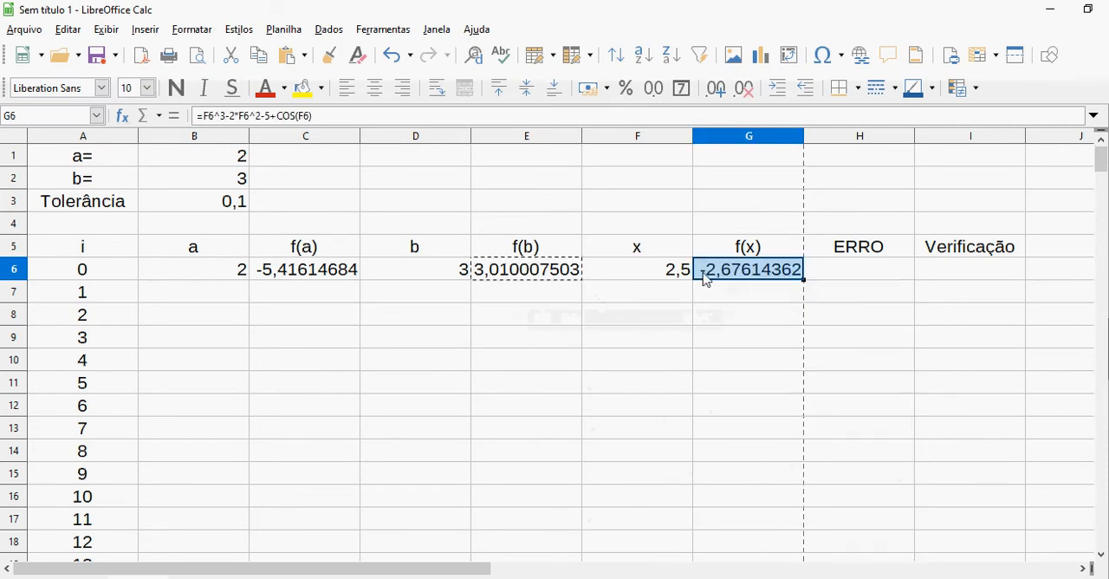
# Check which cells the f(a), f(b) and f(x) formulas in C6, E6 and G6 refer to, leaving the formulas as they are
pyautogui.click(518, 277)
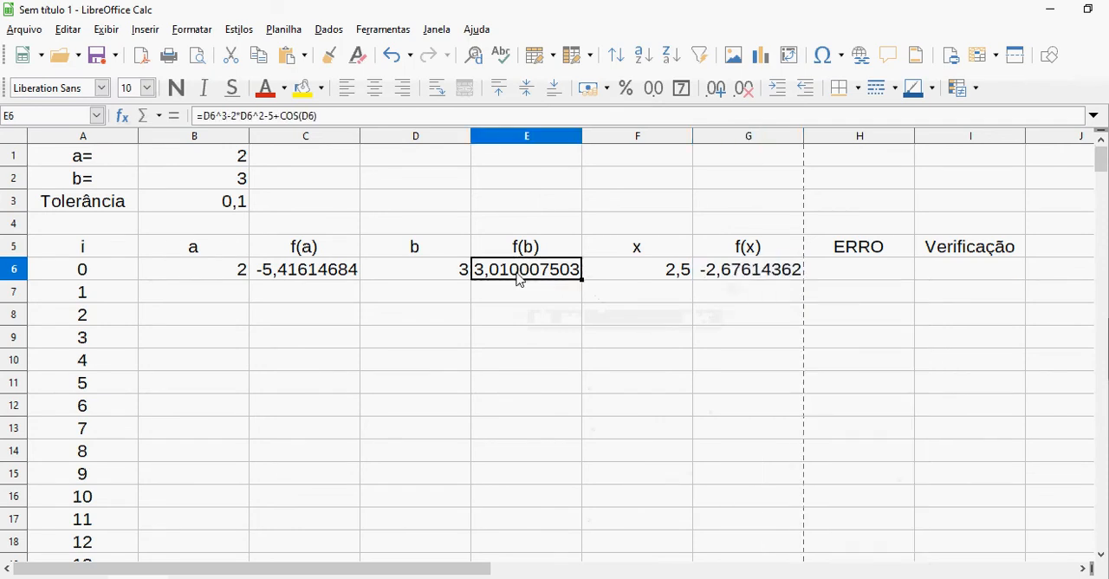
pyautogui.click(340, 276)
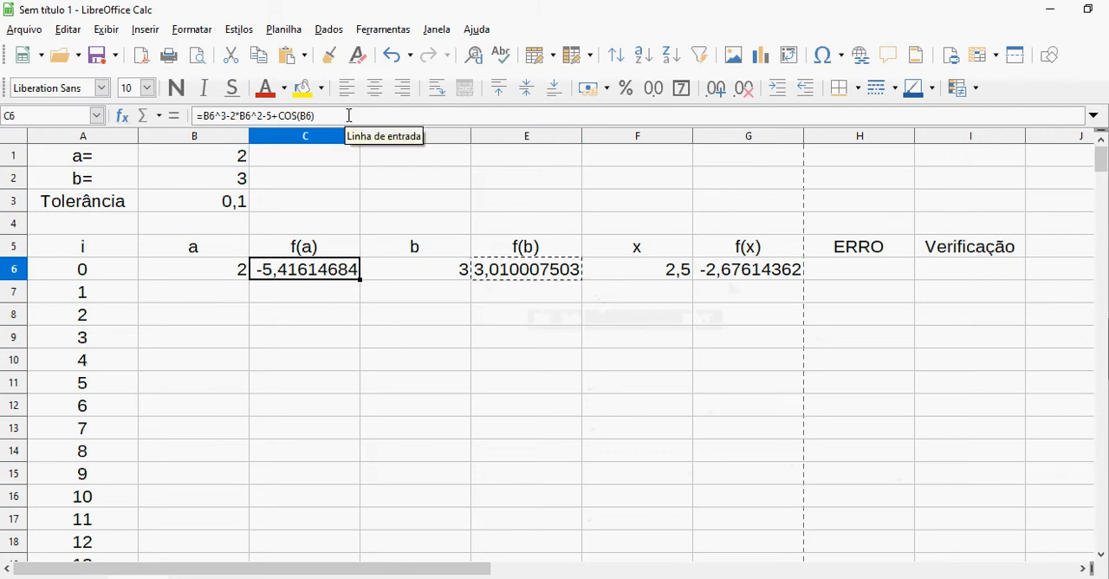
pyautogui.click(347, 115)
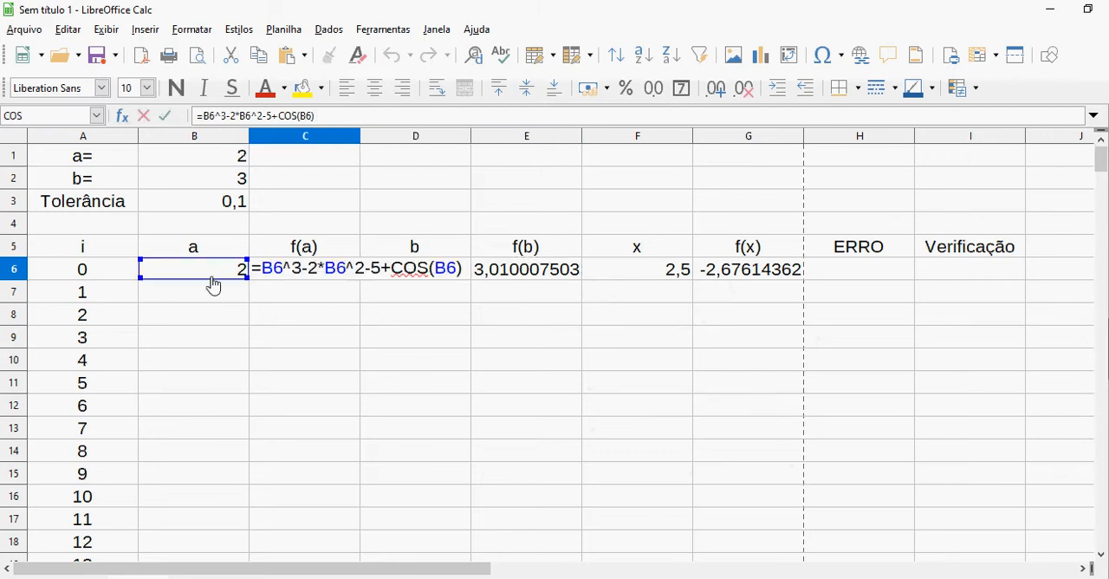
pyautogui.press('Escape')
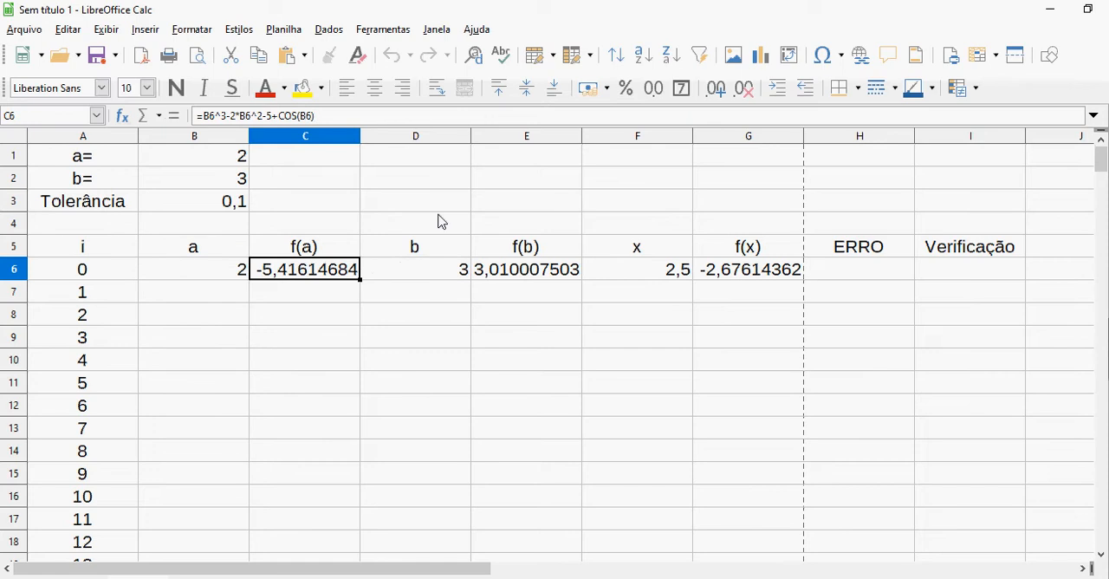
pyautogui.click(506, 270)
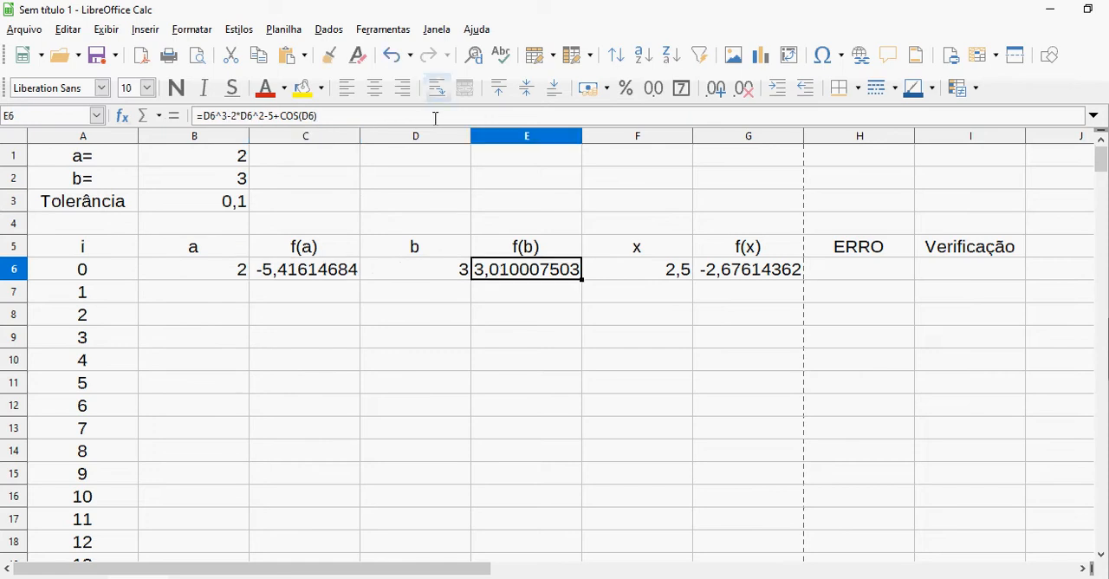
pyautogui.click(435, 116)
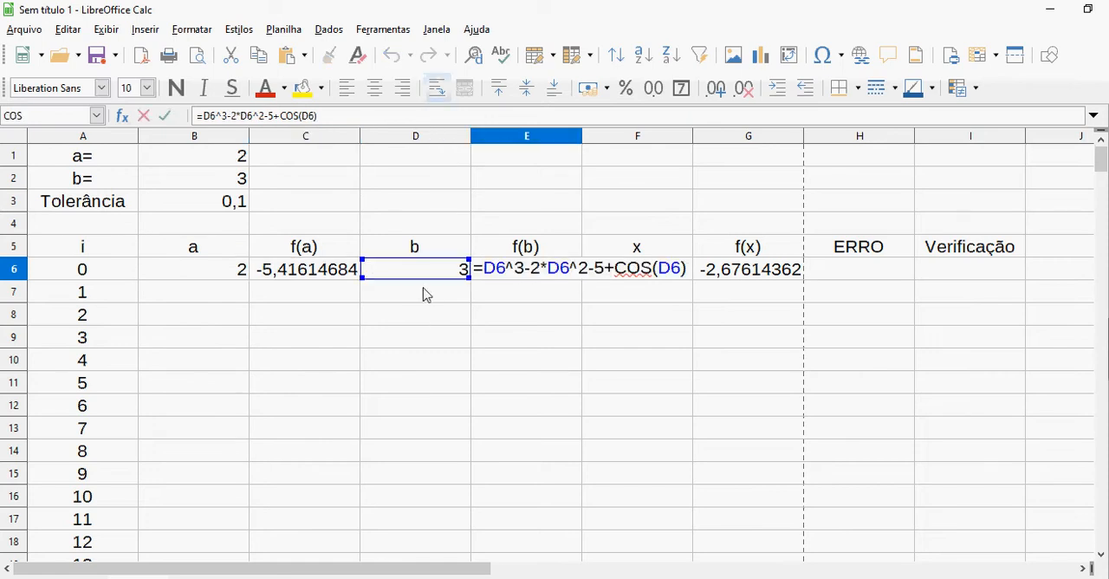
pyautogui.press('Escape')
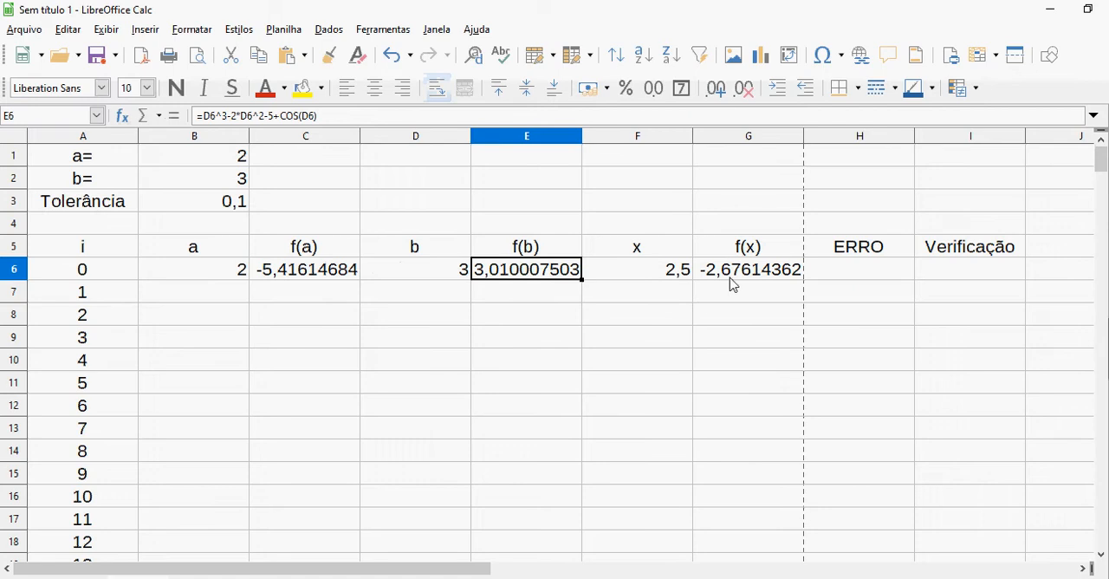
pyautogui.click(735, 279)
pyautogui.click(659, 111)
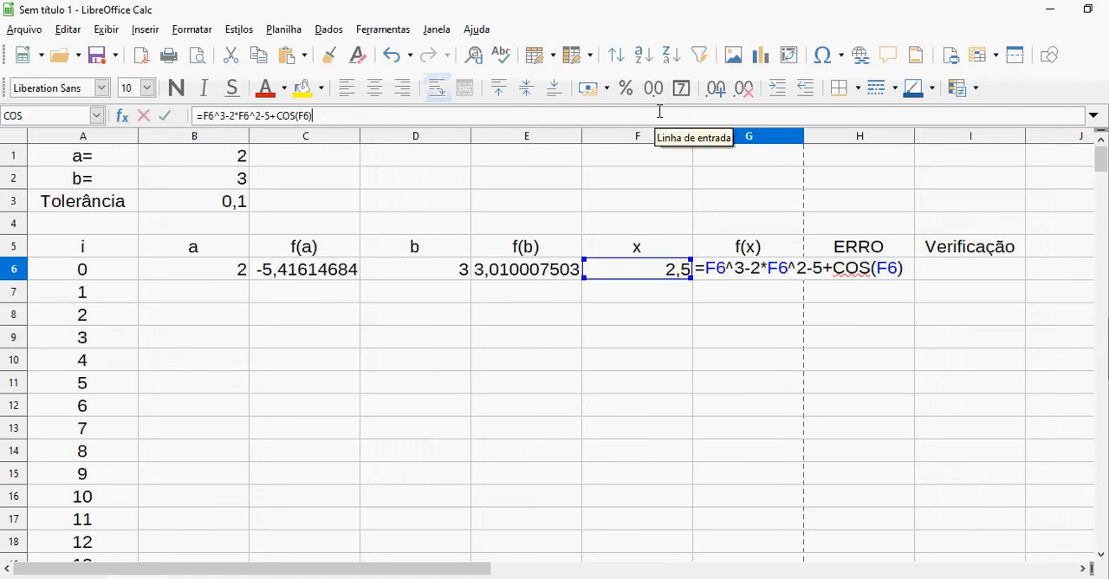
pyautogui.press('Return')
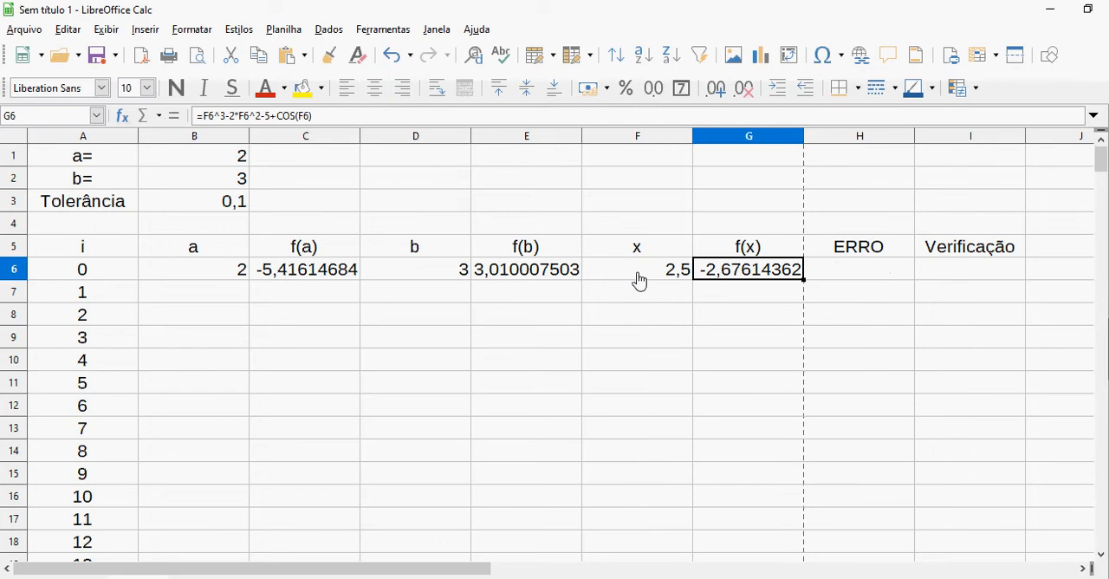
# Enter a hyphen as a placeholder in H6 under ERRO and in I6 under Verificação for iteration 0
pyautogui.press('Right')
pyautogui.press('Left')
pyautogui.press('Left')
pyautogui.press('Right')
pyautogui.press('Right')
pyautogui.write('-')
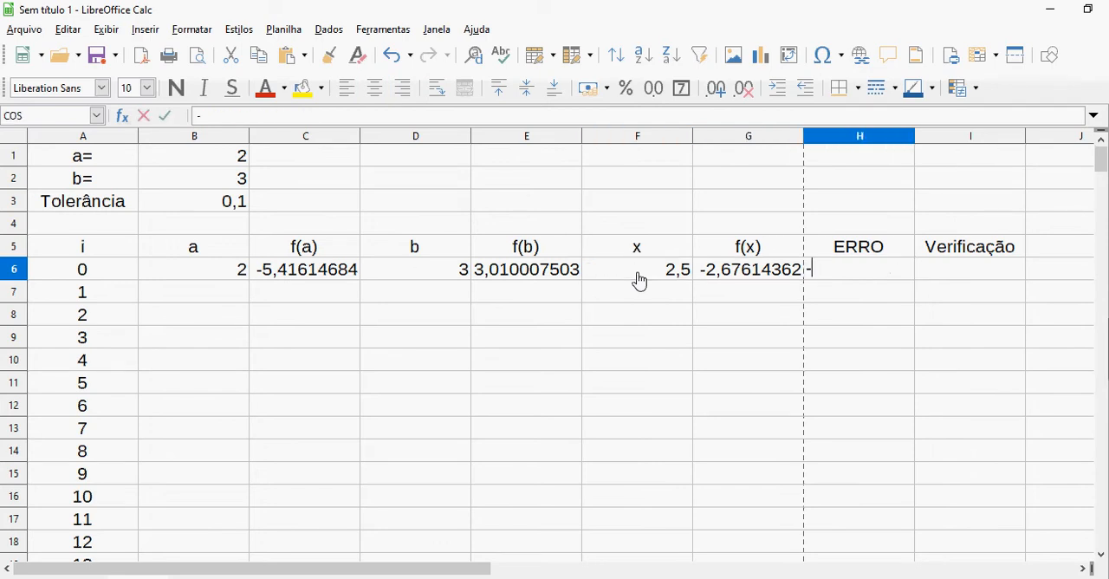
pyautogui.press('Tab')
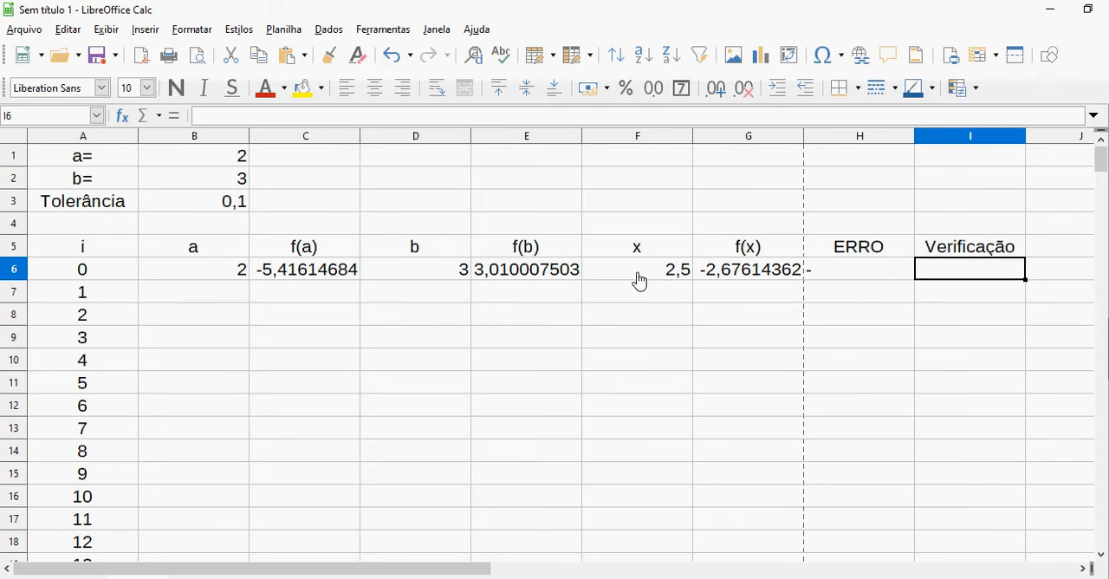
pyautogui.write('-')
pyautogui.press('Left')
pyautogui.press('BackSpace')
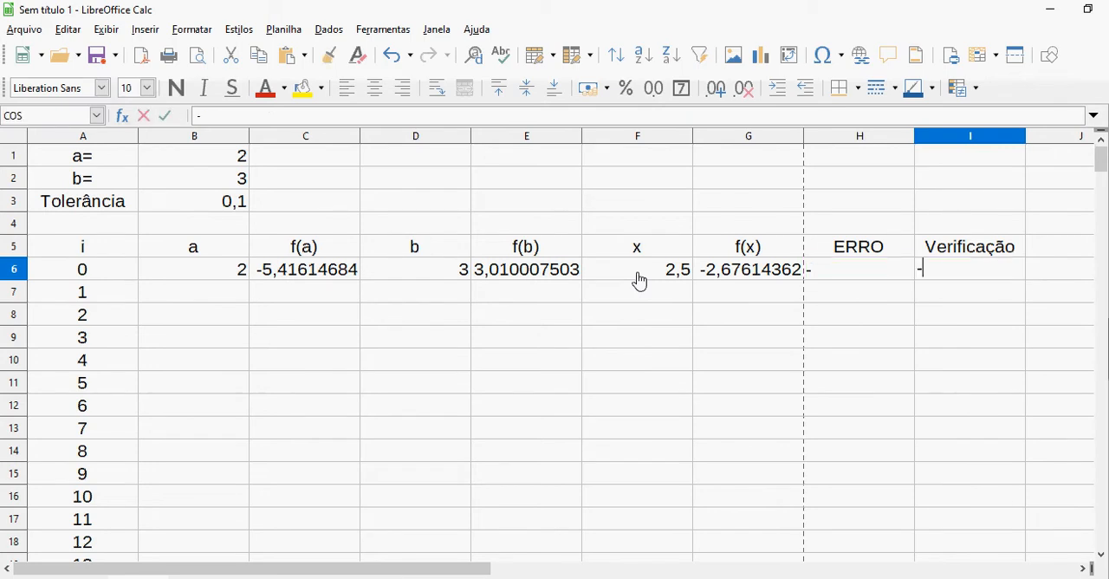
# Centre the placeholder hyphens in cells H6:I6 horizontally
pyautogui.hotkey('shift', 'Tab')
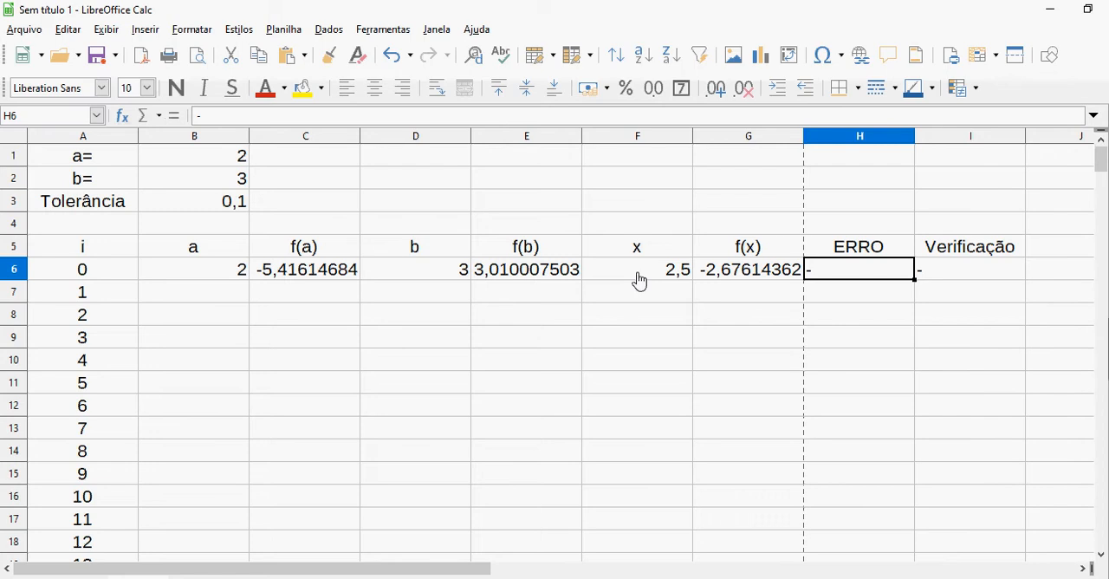
pyautogui.hotkey('shift', 'Right')
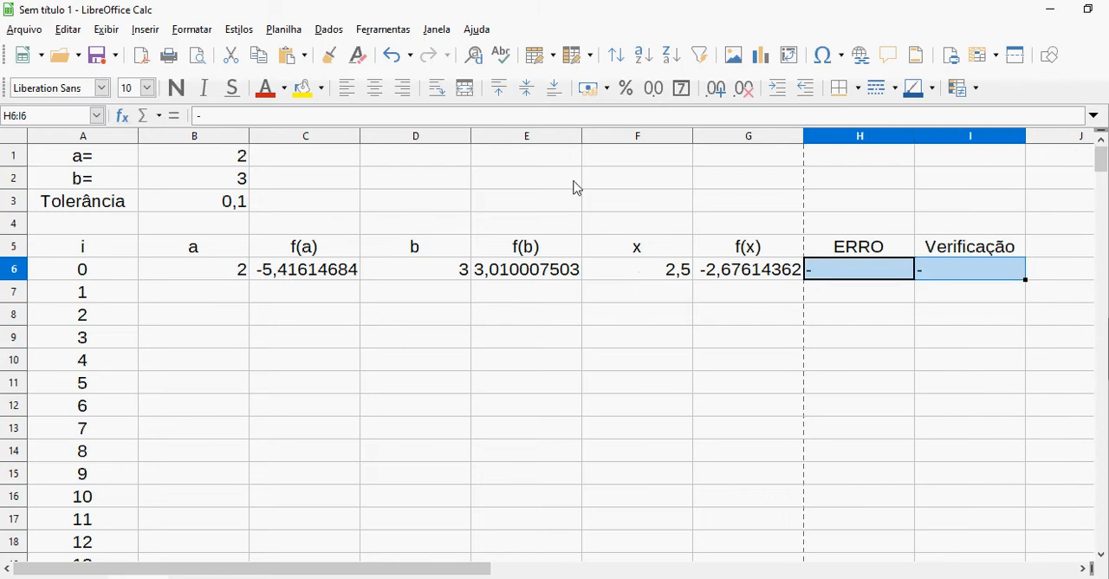
pyautogui.click(377, 90)
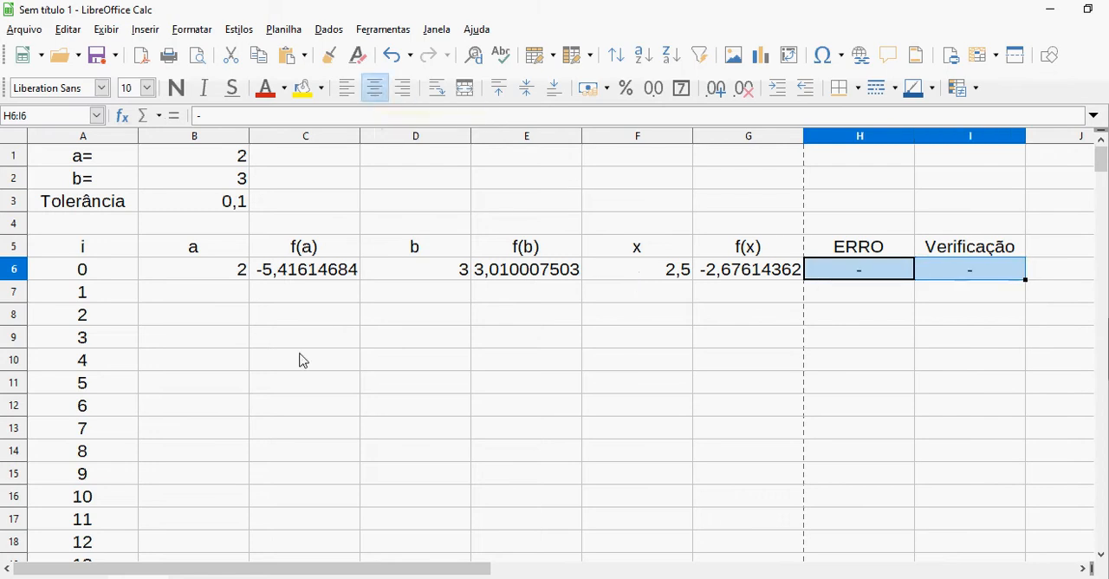
pyautogui.click(218, 291)
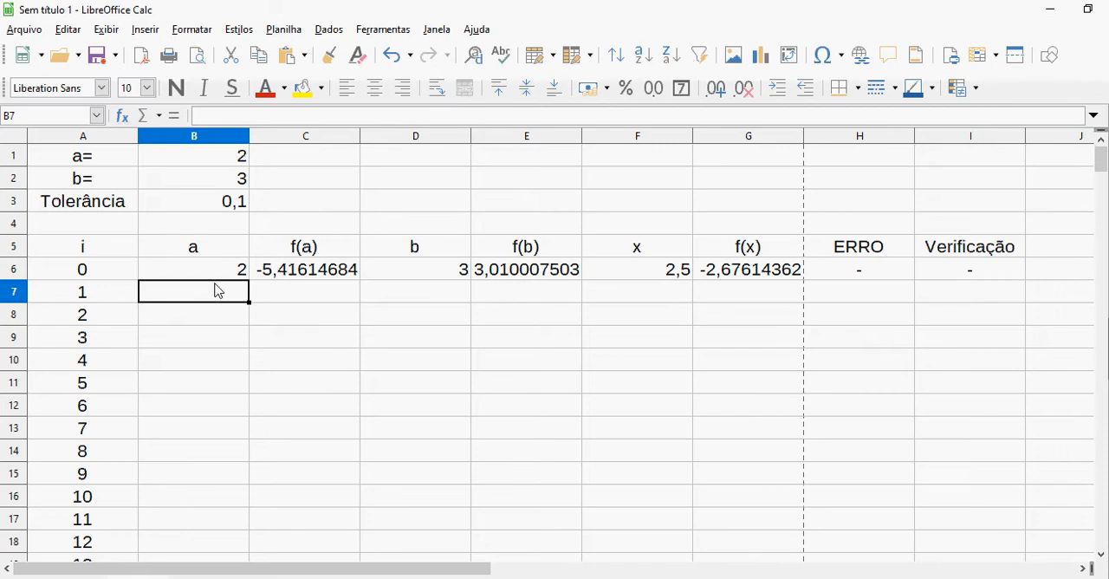
pyautogui.press('Down')
pyautogui.press('Down')
pyautogui.press('Down')
pyautogui.press('Down')
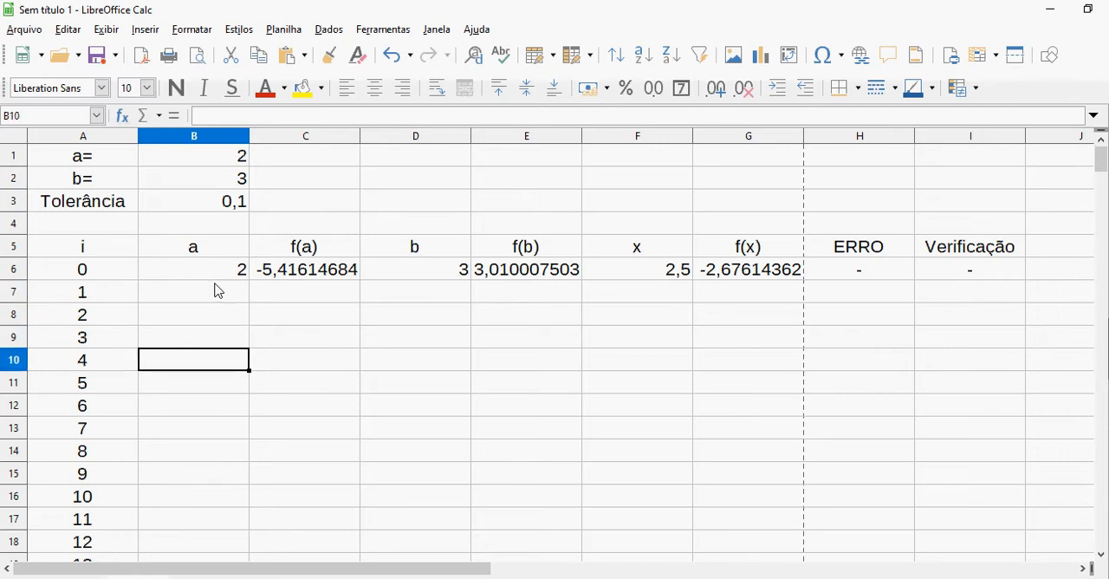
pyautogui.press('Up')
pyautogui.press('Up')
pyautogui.press('Up')
pyautogui.press('Up')
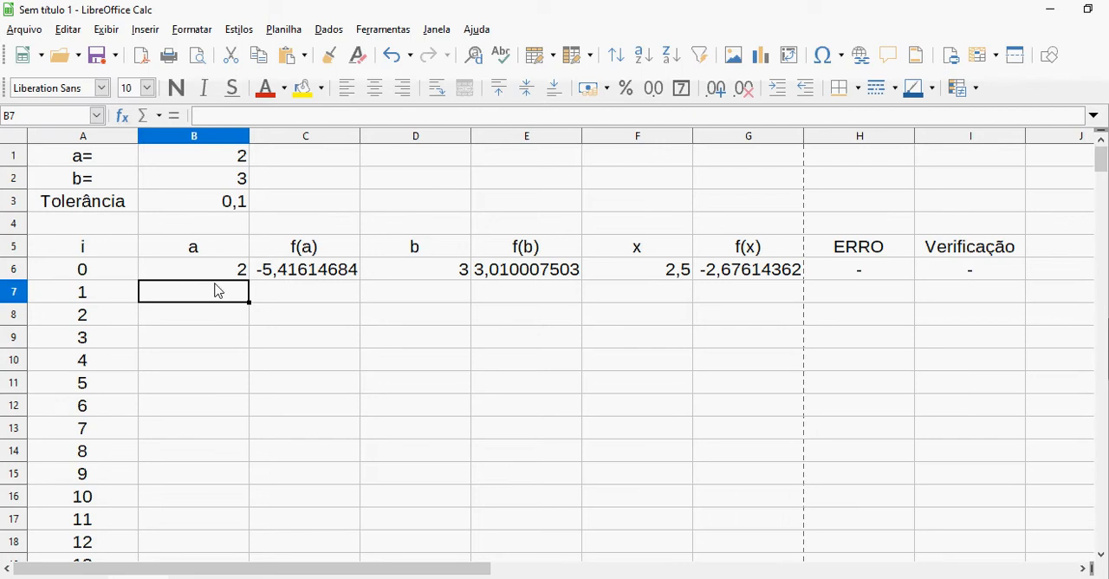
pyautogui.press('Up')
pyautogui.press('Right')
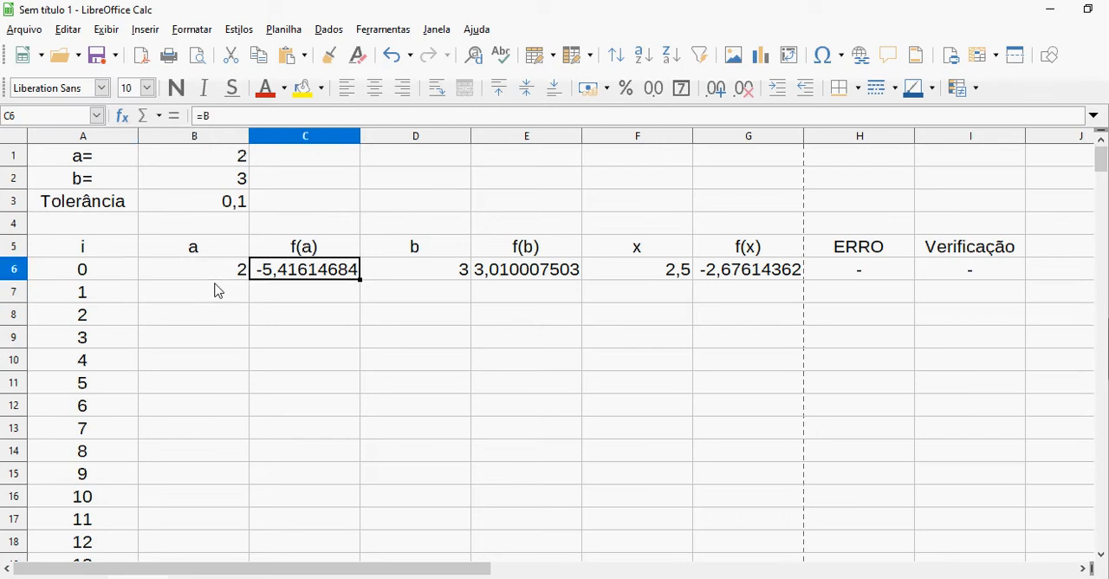
pyautogui.press('Right')
pyautogui.press('Left')
pyautogui.press('Left')
pyautogui.press('Right')
pyautogui.press('Right')
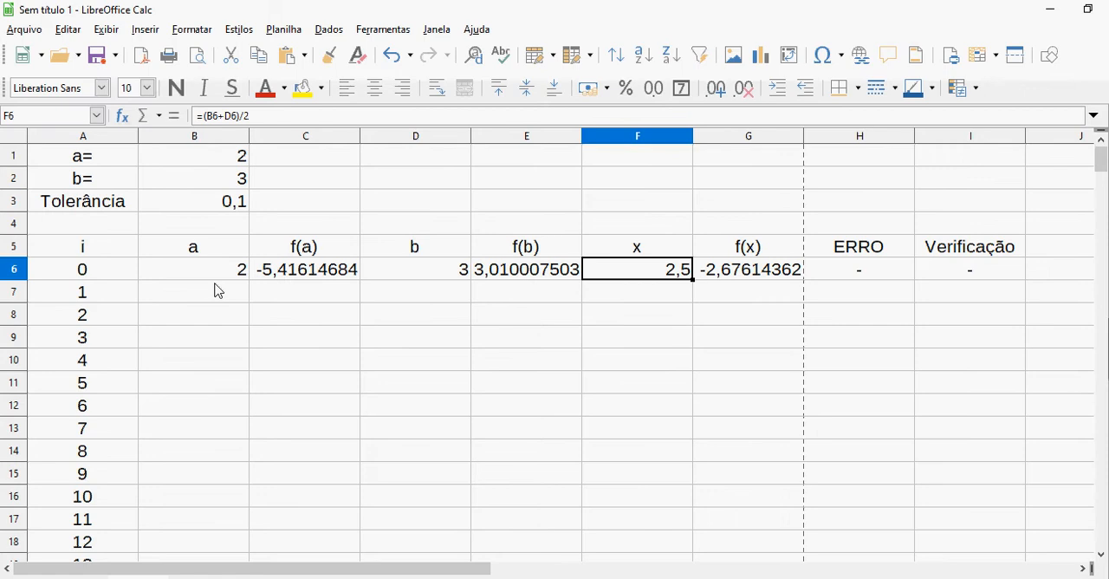
# Switch to the Foxit PhantomPDF document to examine how the interval is chosen after x0, and relate it to row 6 back in LibreOffice Calc
pyautogui.hotkey('alt', 'Tab')
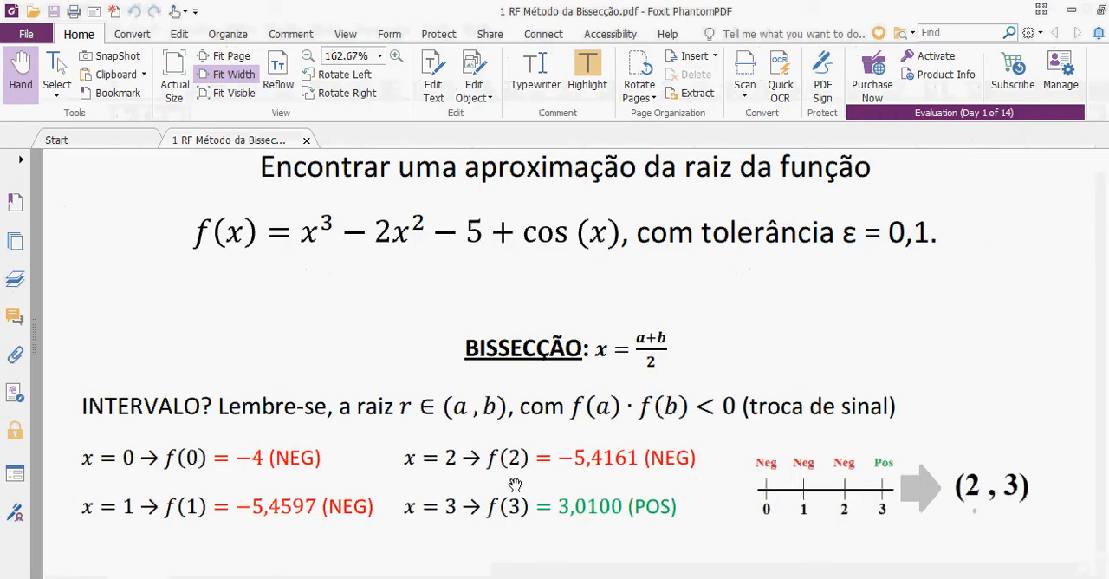
pyautogui.scroll(-5, 514, 484)
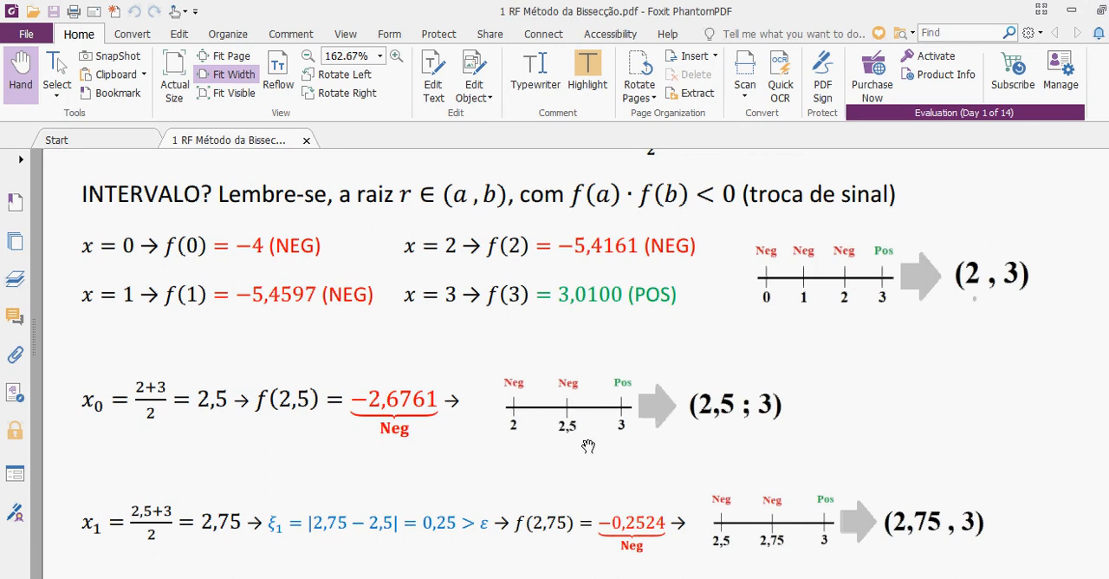
pyautogui.hotkey('alt', 'Tab')
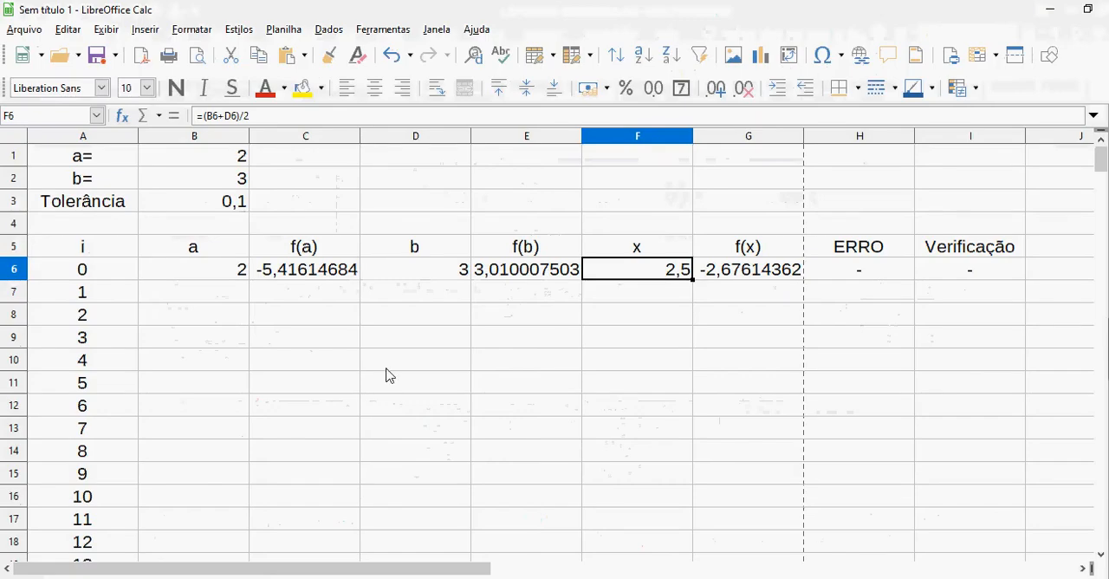
pyautogui.click(232, 309)
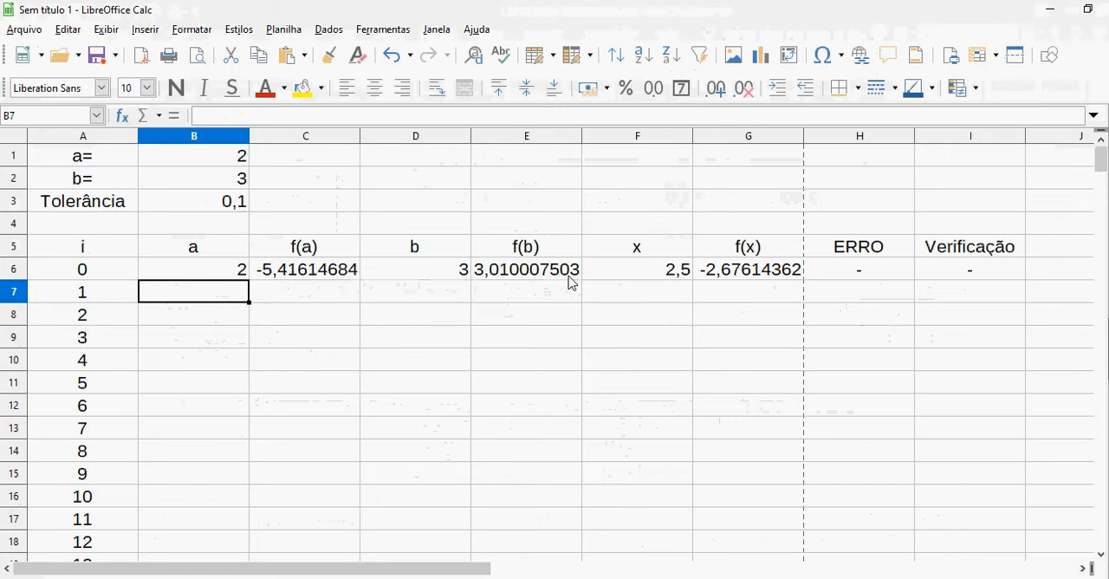
pyautogui.click(655, 276)
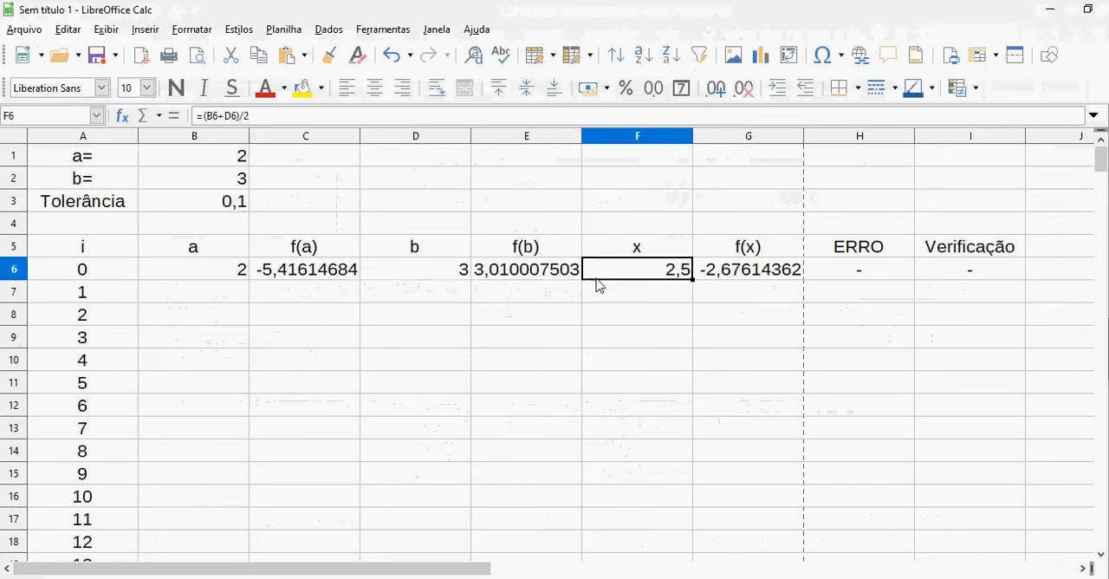
pyautogui.click(236, 273)
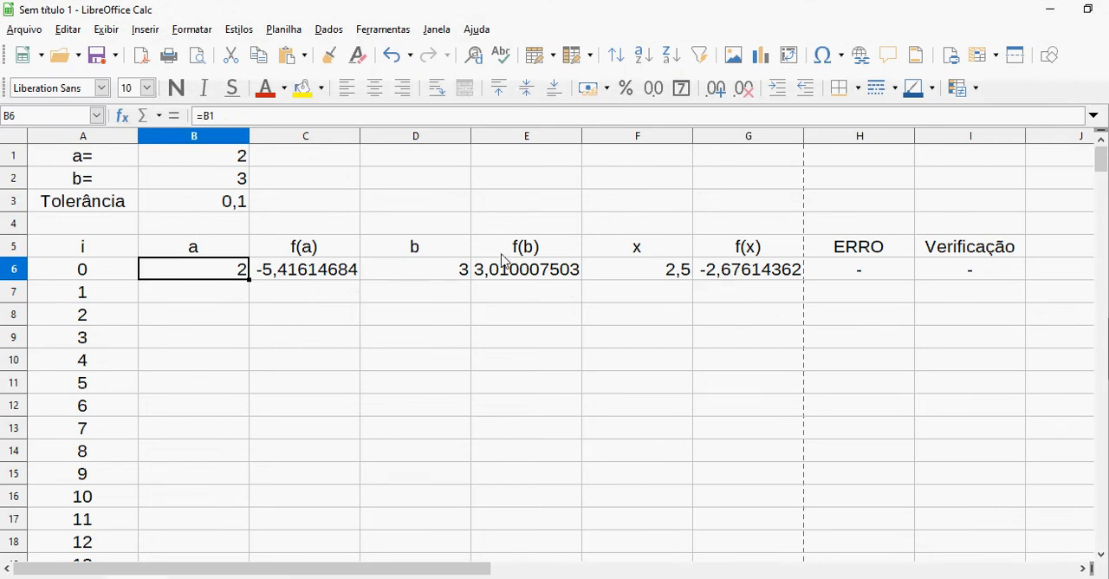
# Enter the formula =SE(C6*G6<0;B6;F6) in B7 to choose the value of a for iteration 1
pyautogui.click(223, 298)
pyautogui.write('=s')
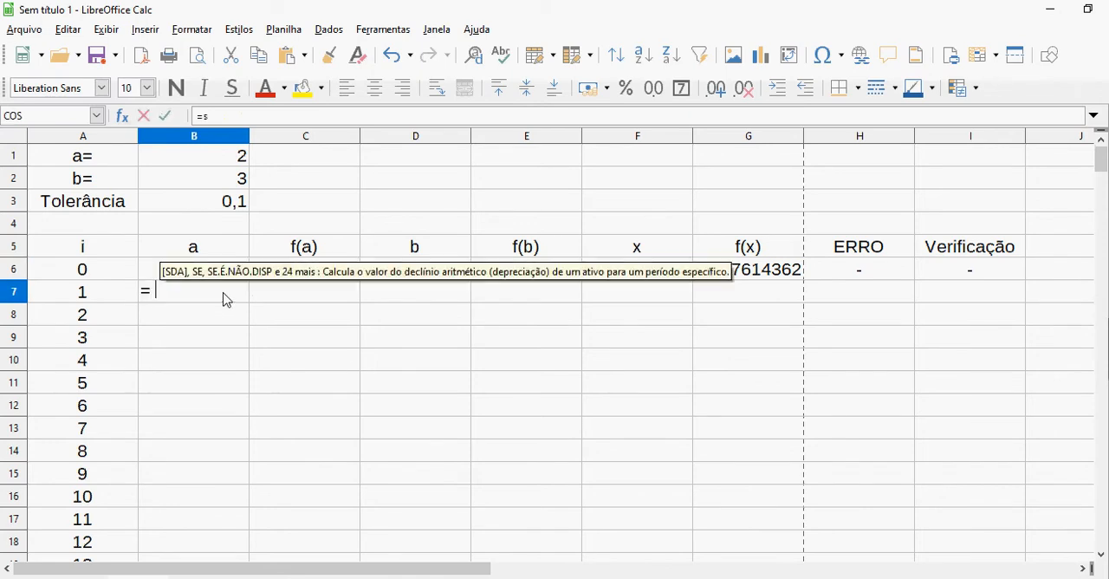
pyautogui.write('e(')
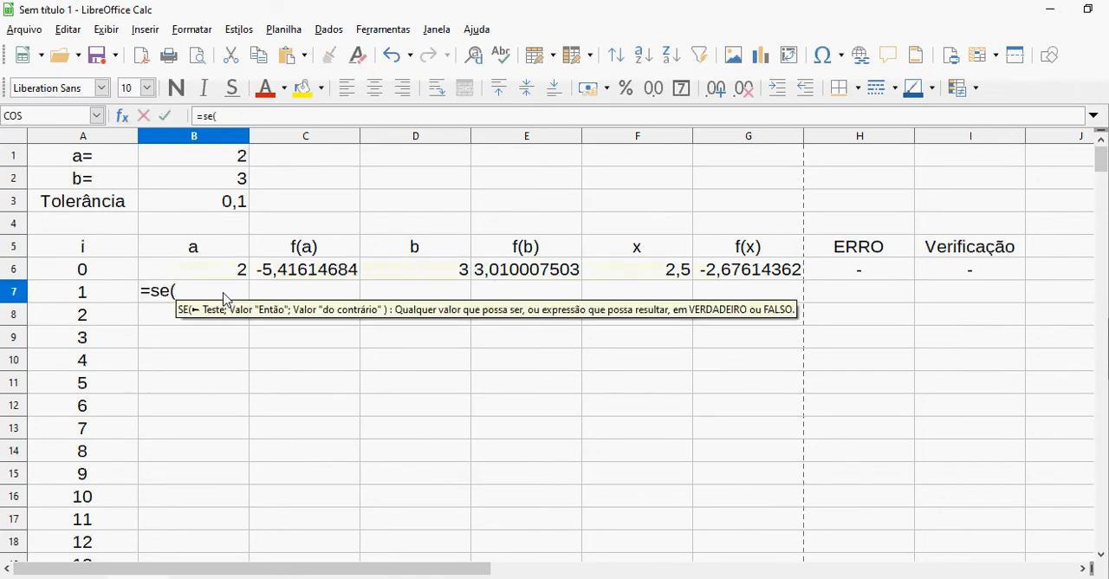
pyautogui.click(308, 275)
pyautogui.write('*')
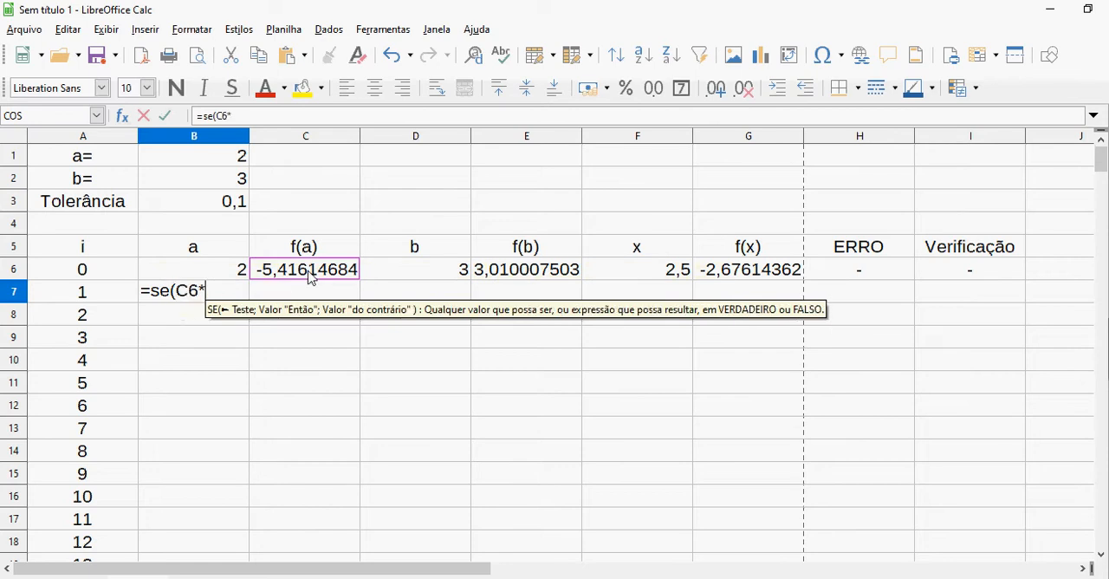
pyautogui.click(733, 275)
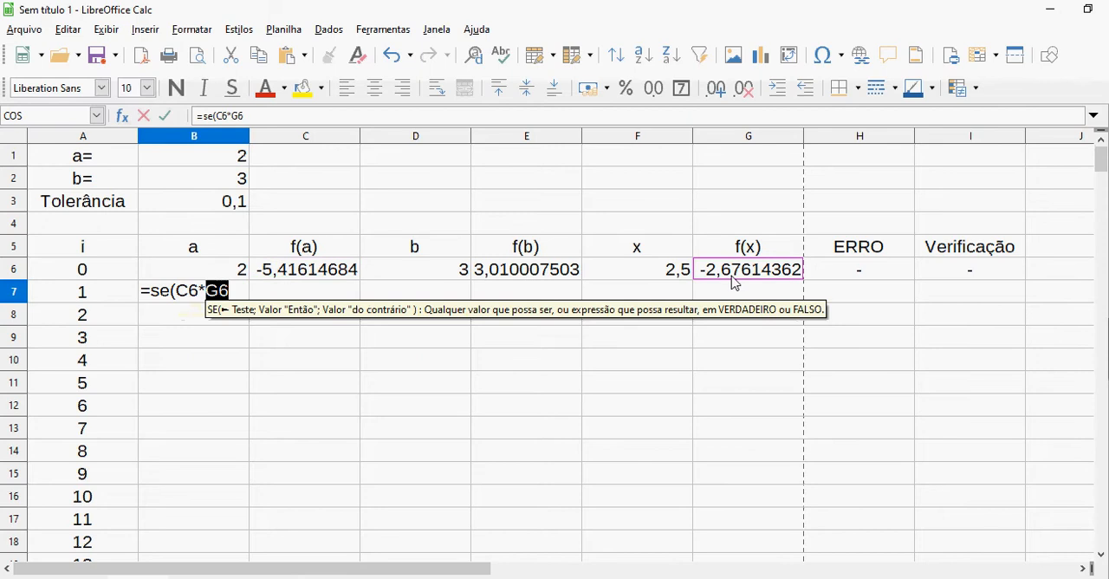
pyautogui.write('<')
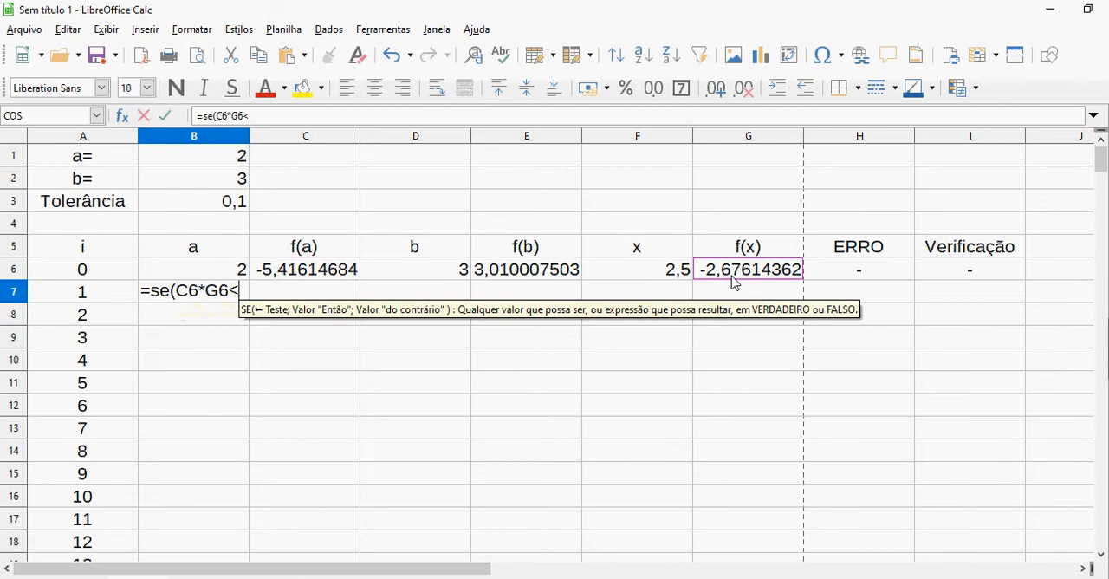
pyautogui.write('0')
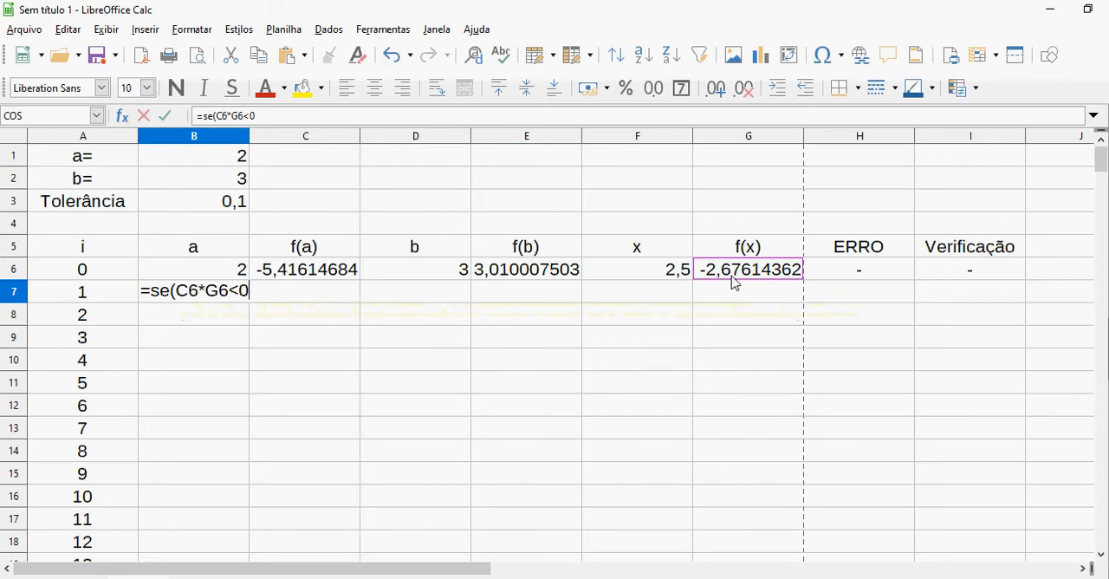
pyautogui.write(';')
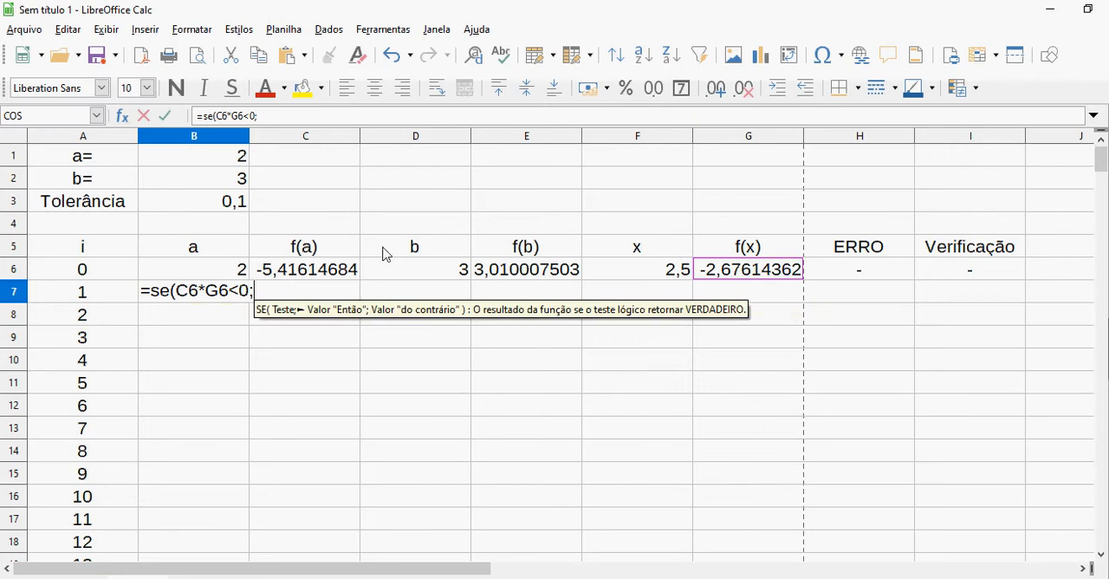
pyautogui.click(235, 269)
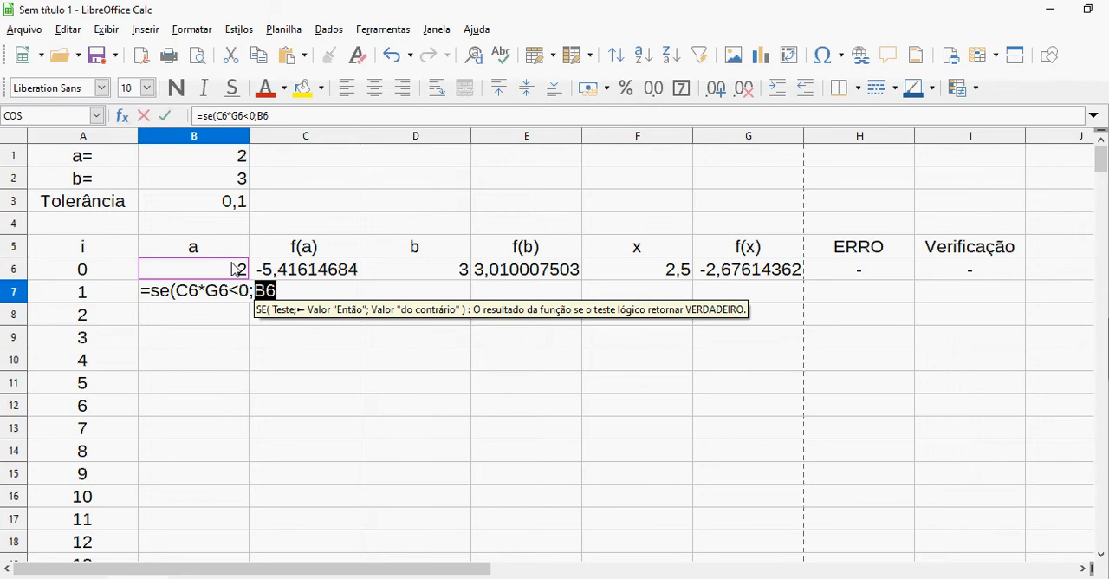
pyautogui.write(';')
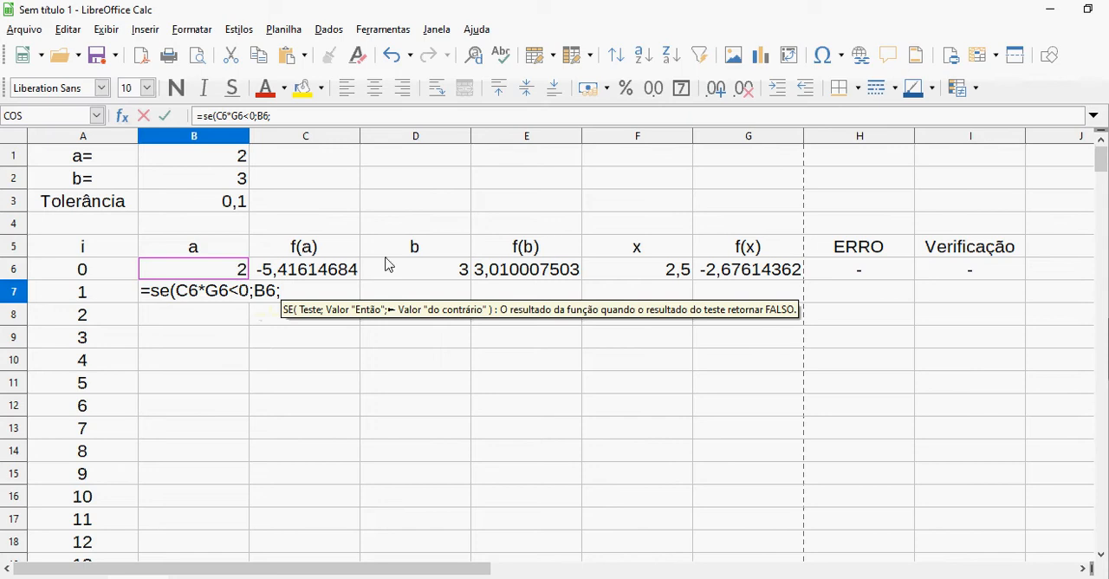
pyautogui.click(674, 272)
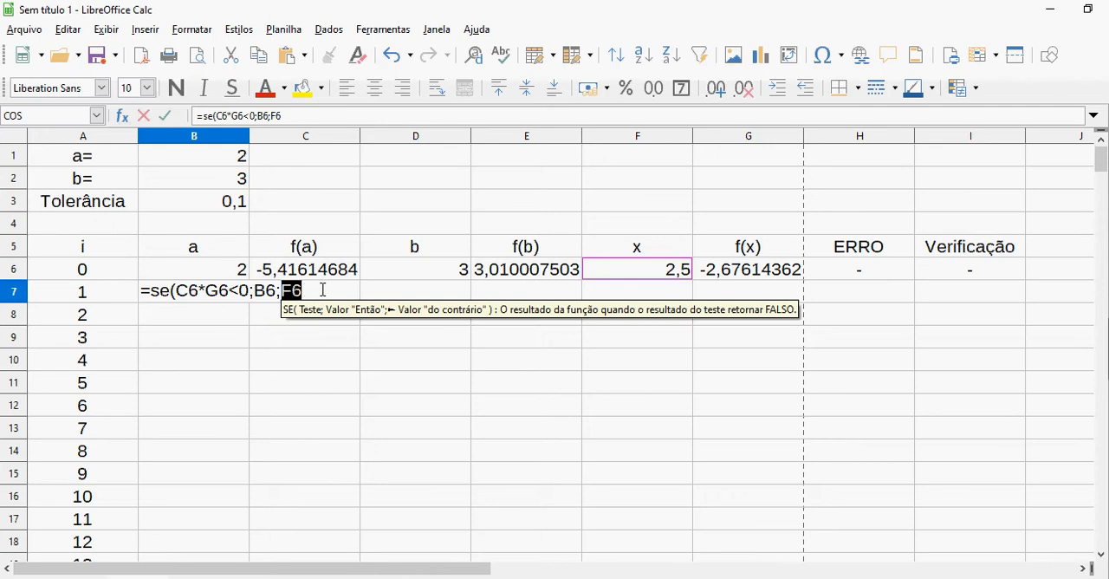
pyautogui.press('Return')
pyautogui.press('Up')
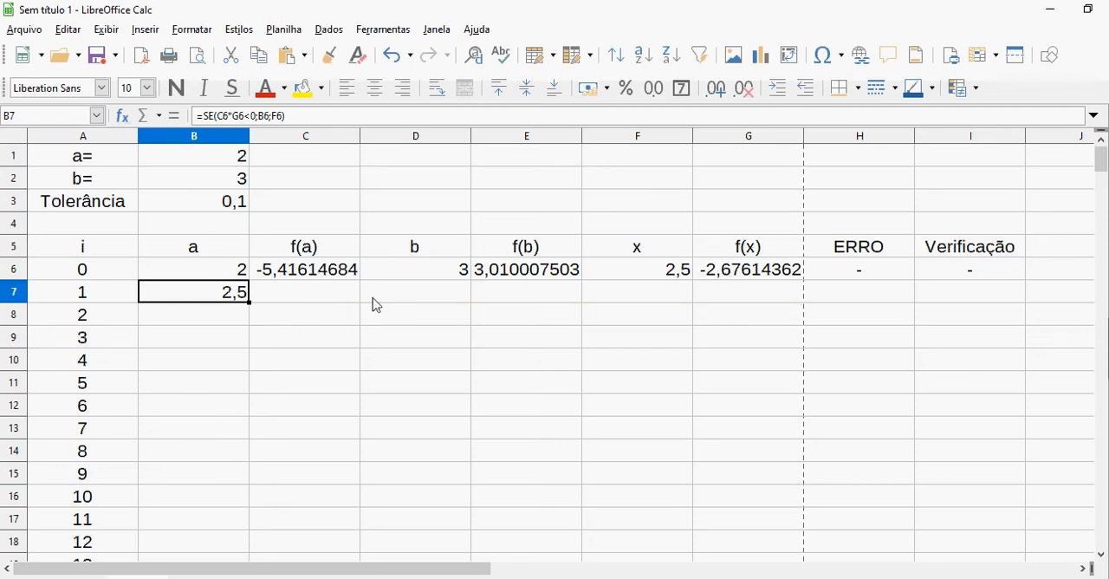
# Enter =SE(E6*G6<0;D6;F6) in D7 for iteration 1's b, and compare the new interval with the one in the Foxit PhantomPDF document
pyautogui.click(421, 292)
pyautogui.write('=se(')
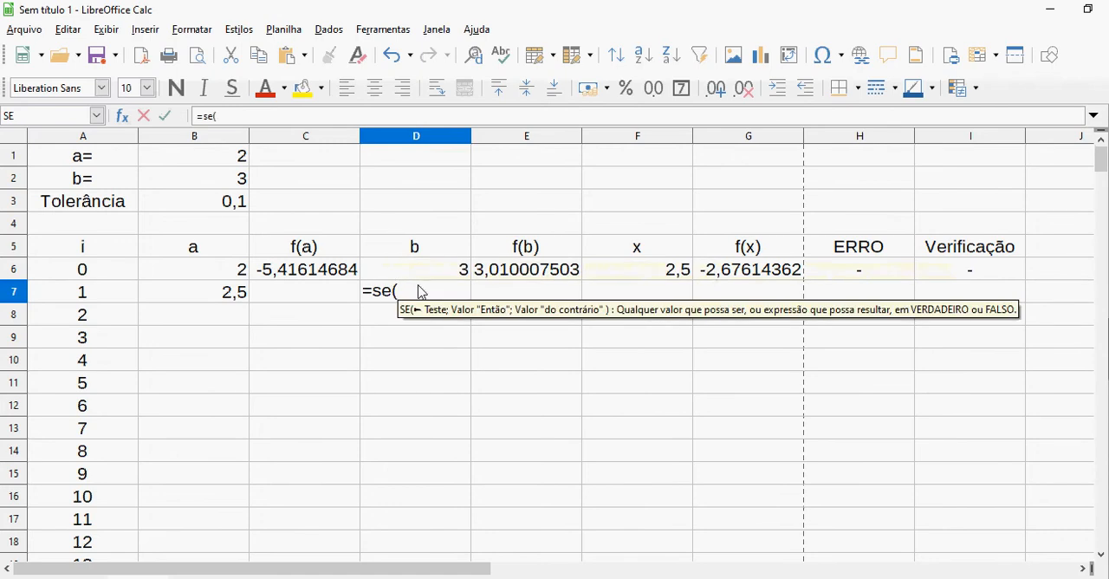
pyautogui.click(540, 279)
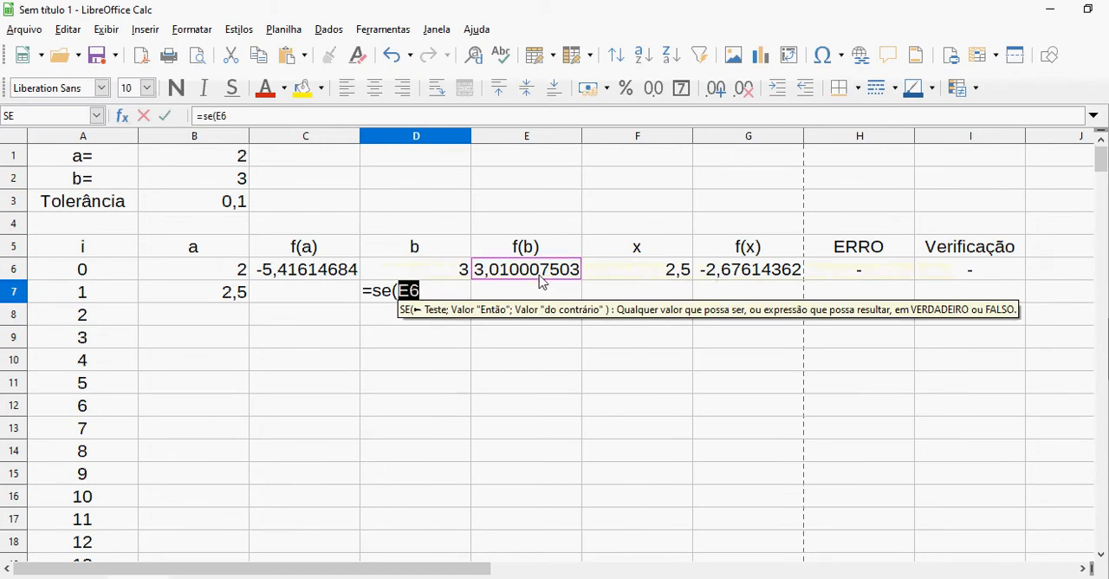
pyautogui.write('*')
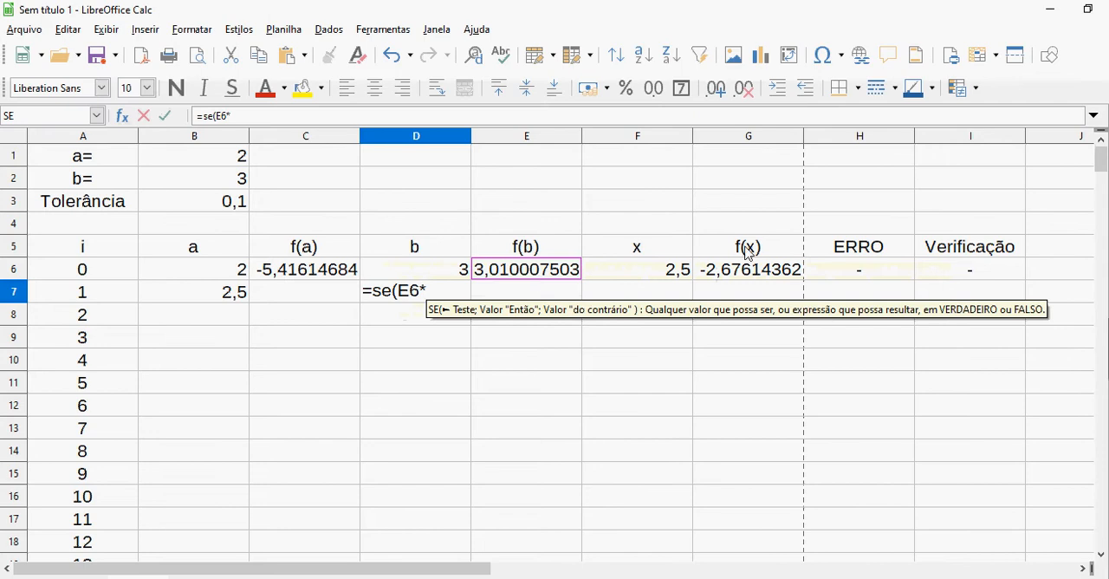
pyautogui.click(758, 268)
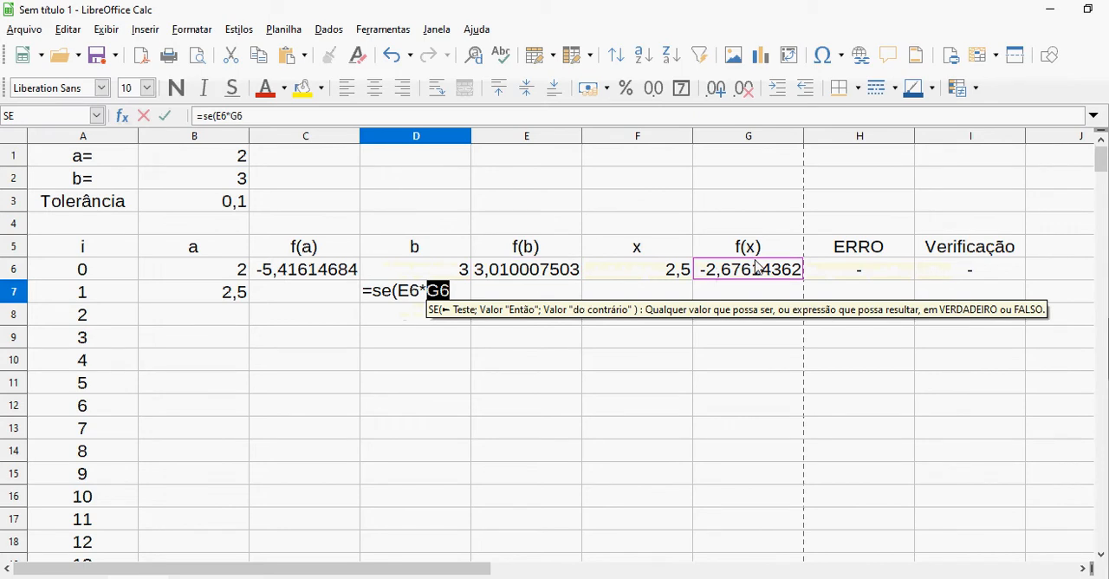
pyautogui.write('<0')
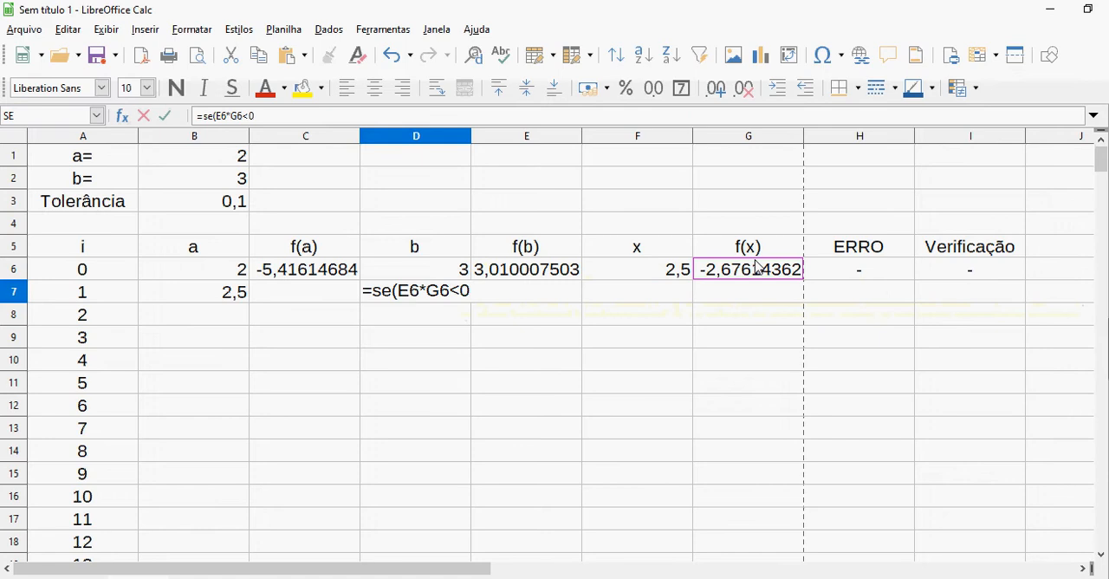
pyautogui.write(';')
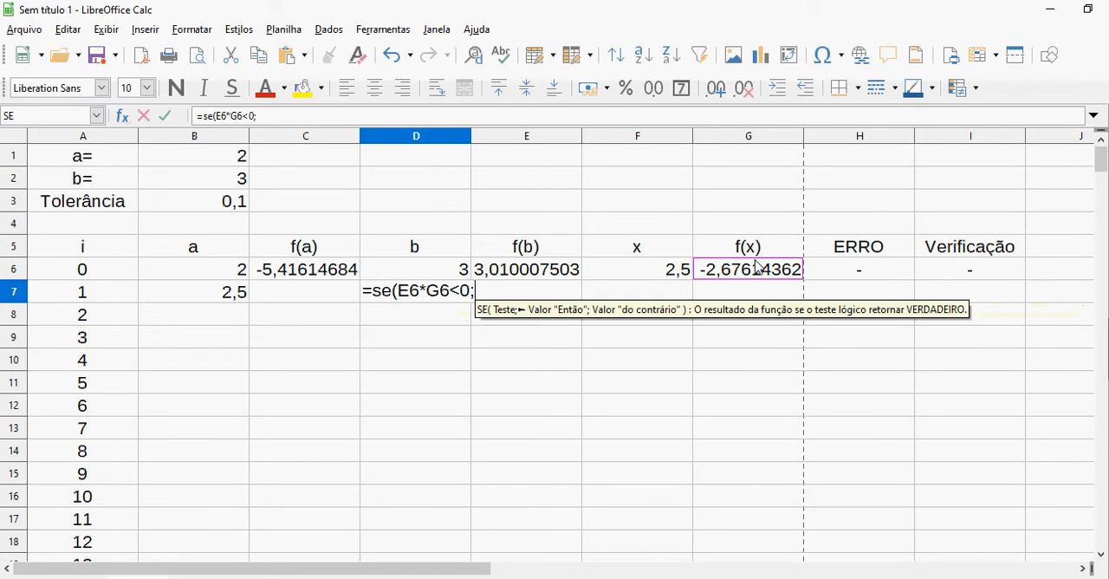
pyautogui.click(460, 268)
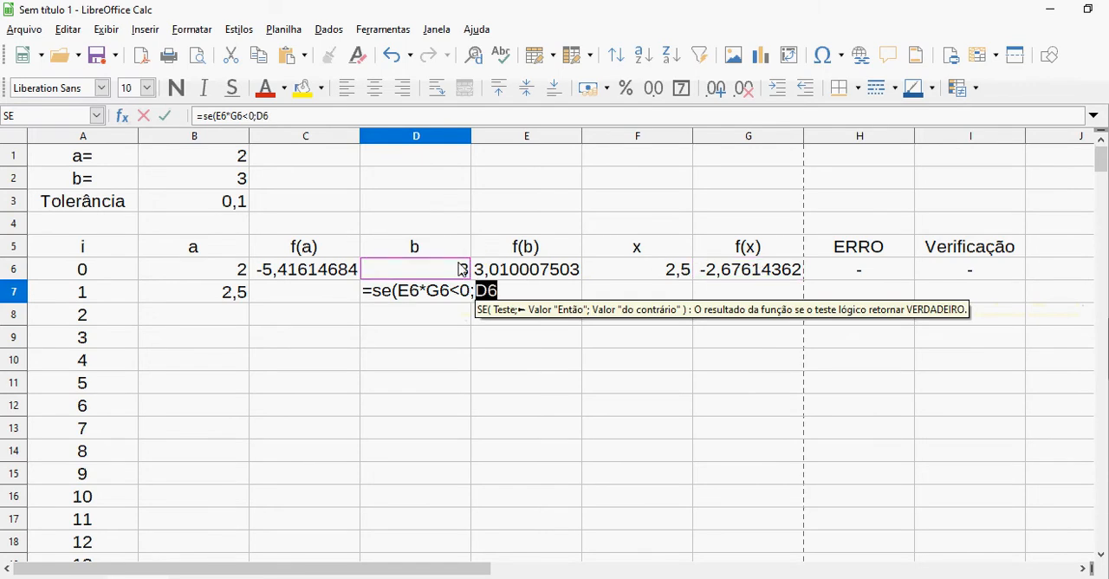
pyautogui.write(';')
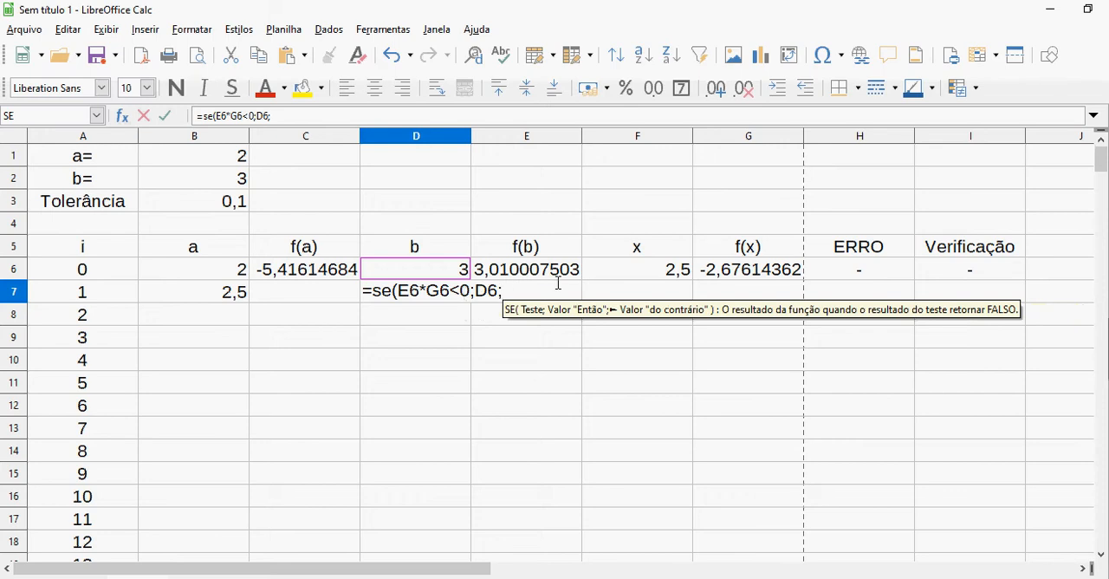
pyautogui.click(646, 277)
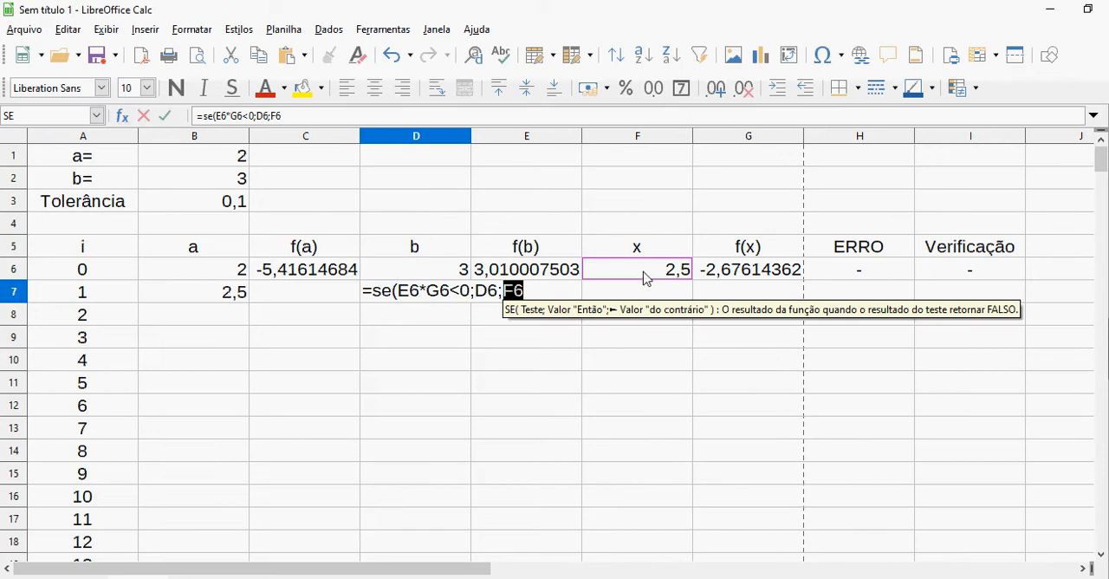
pyautogui.press('Return')
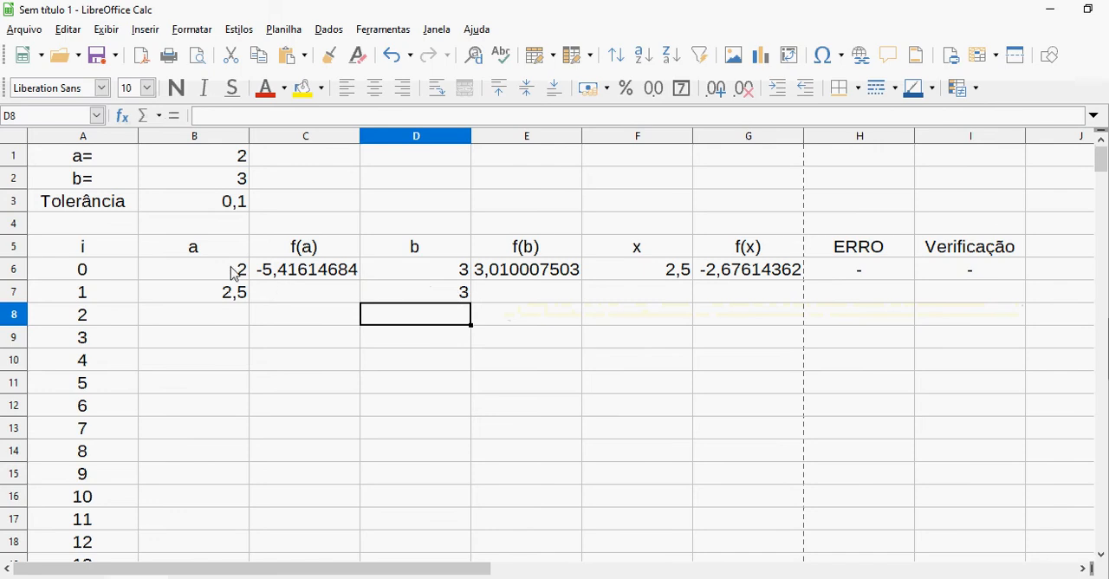
pyautogui.hotkey('alt', 'Tab')
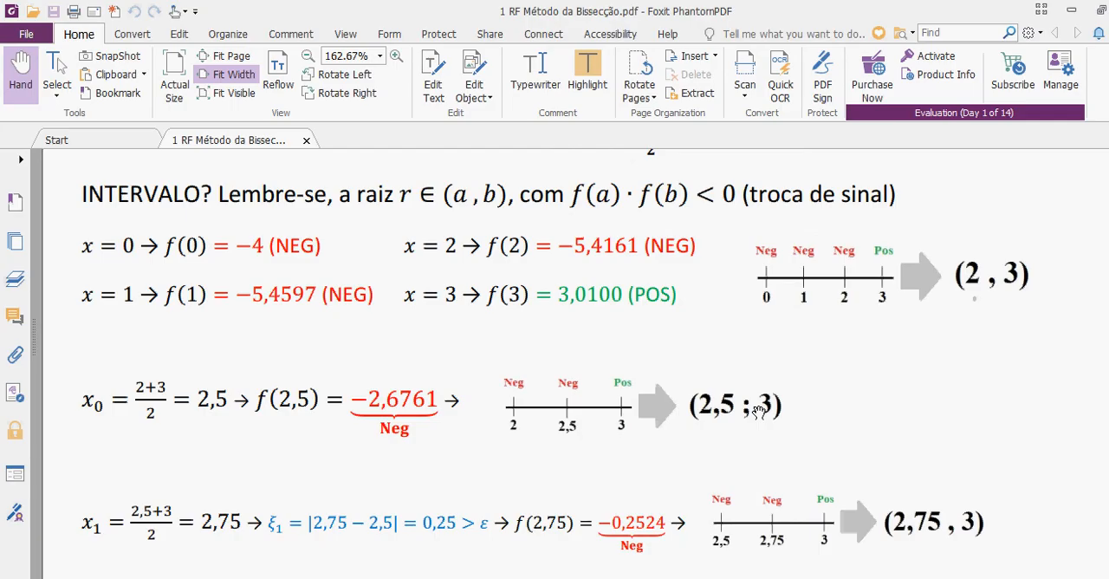
pyautogui.hotkey('alt', 'Tab')
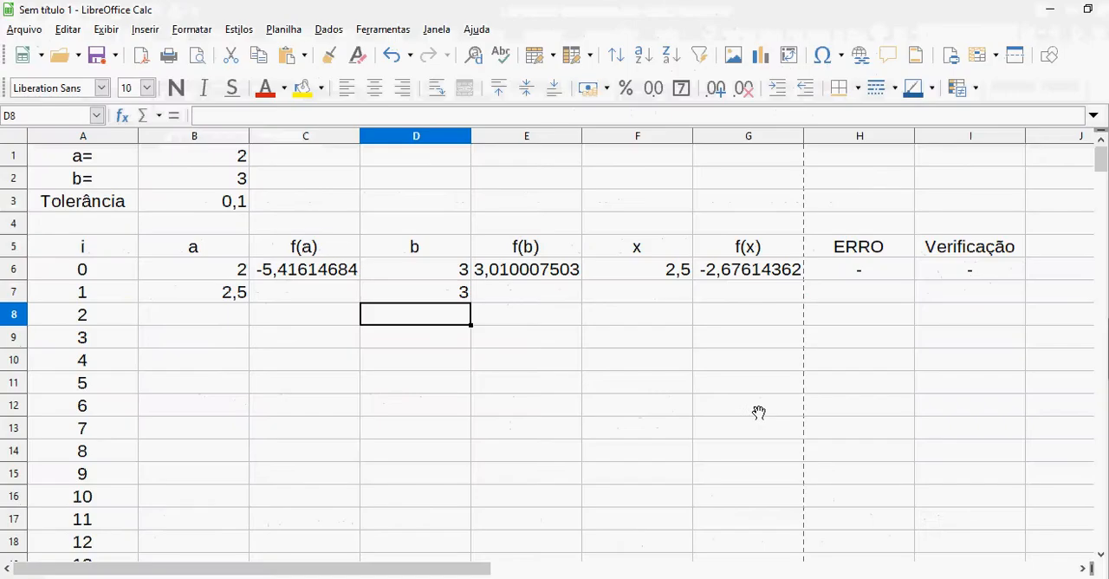
# Negate the whole f(x) formula in G6 to test how the interval formulas in row 7 respond
pyautogui.click(710, 271)
pyautogui.click(202, 118)
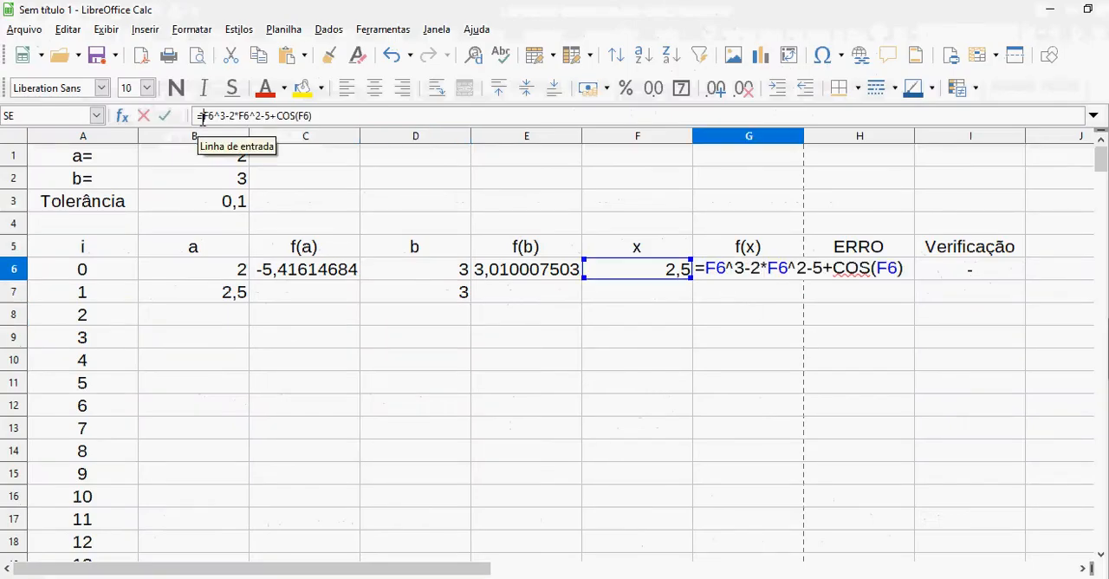
pyautogui.write('-(')
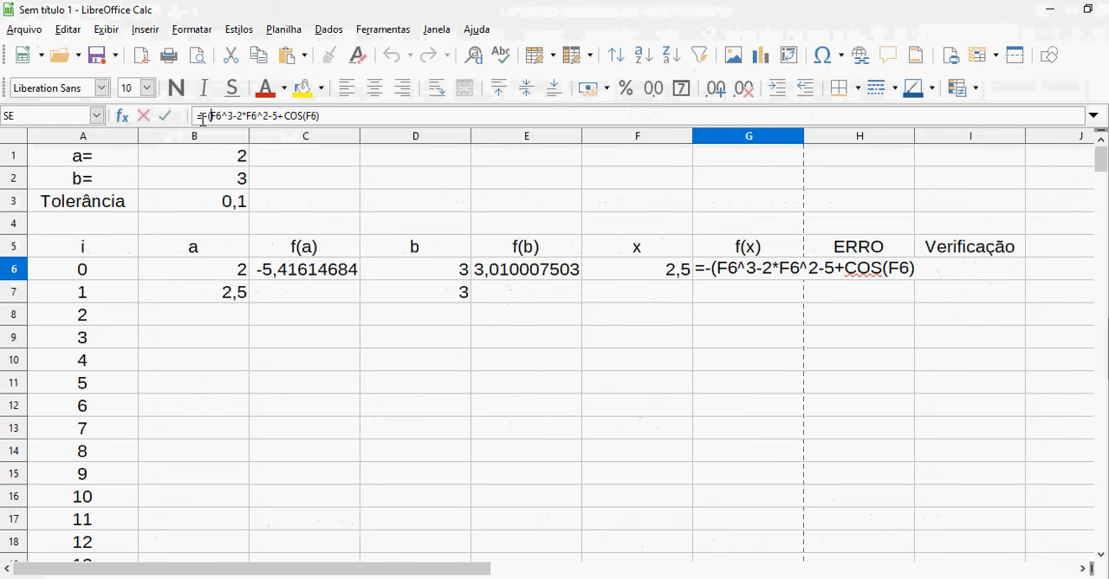
pyautogui.press('Return')
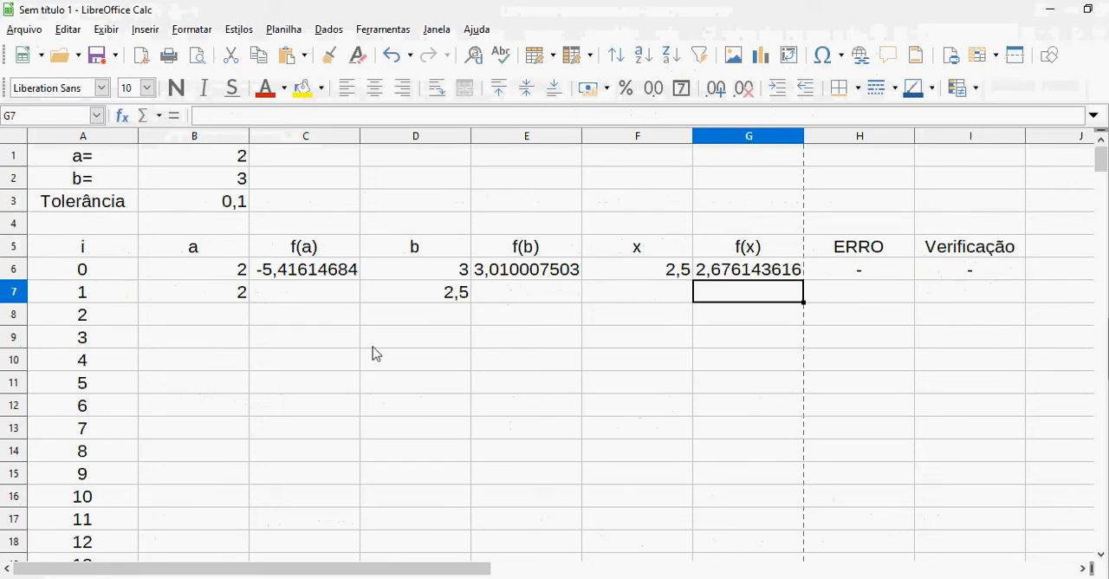
# Remove the test negation from G6, restoring the formula =F6^3-2*F6^2-5+COS(F6) and accepting the proposed parenthesis correction
pyautogui.click(745, 273)
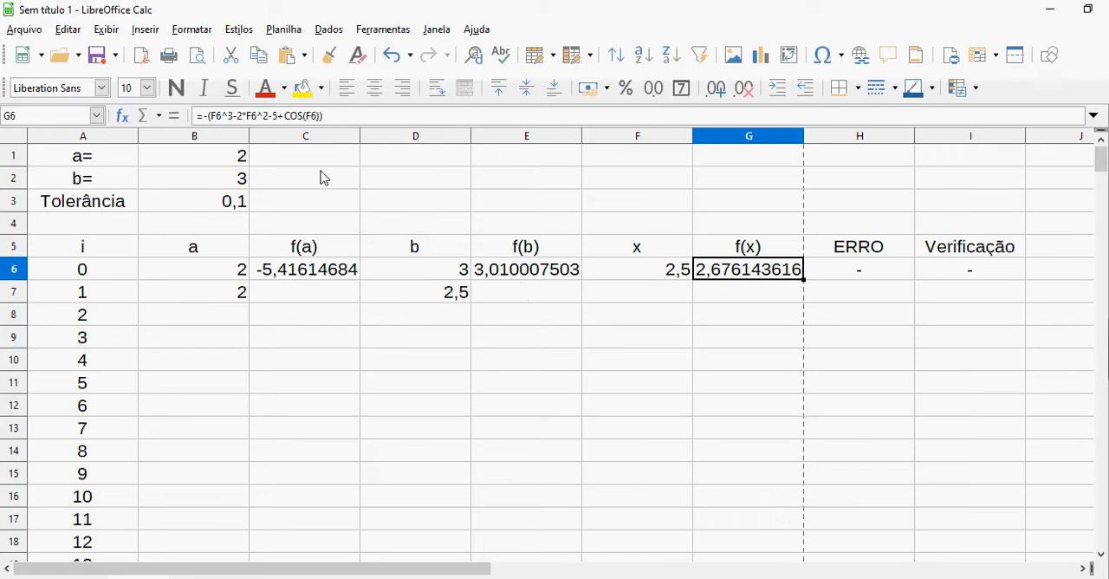
pyautogui.click(216, 117)
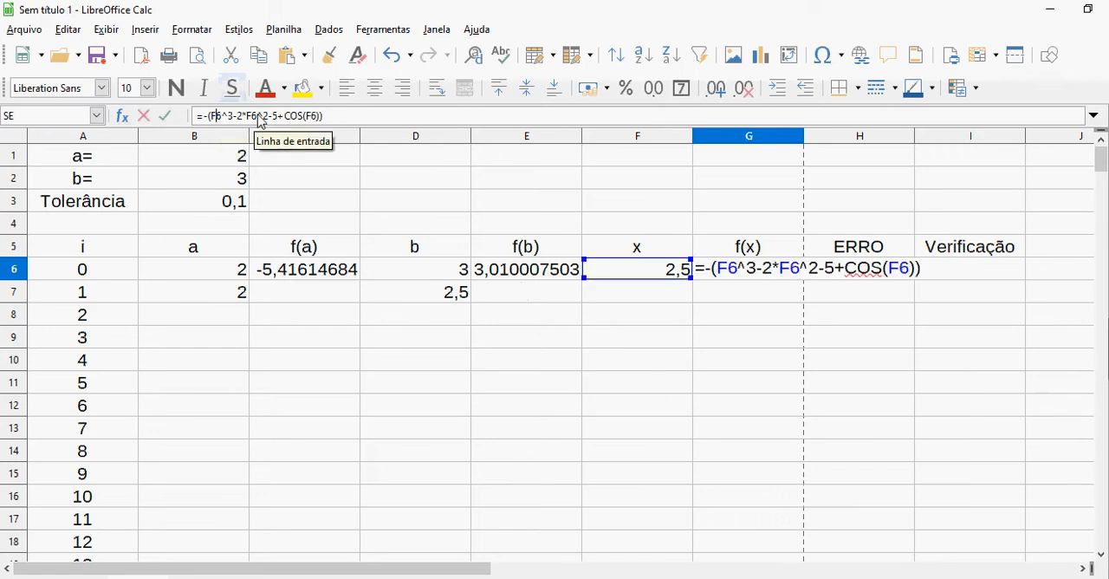
pyautogui.press('BackSpace')
pyautogui.press('BackSpace')
pyautogui.press('Return')
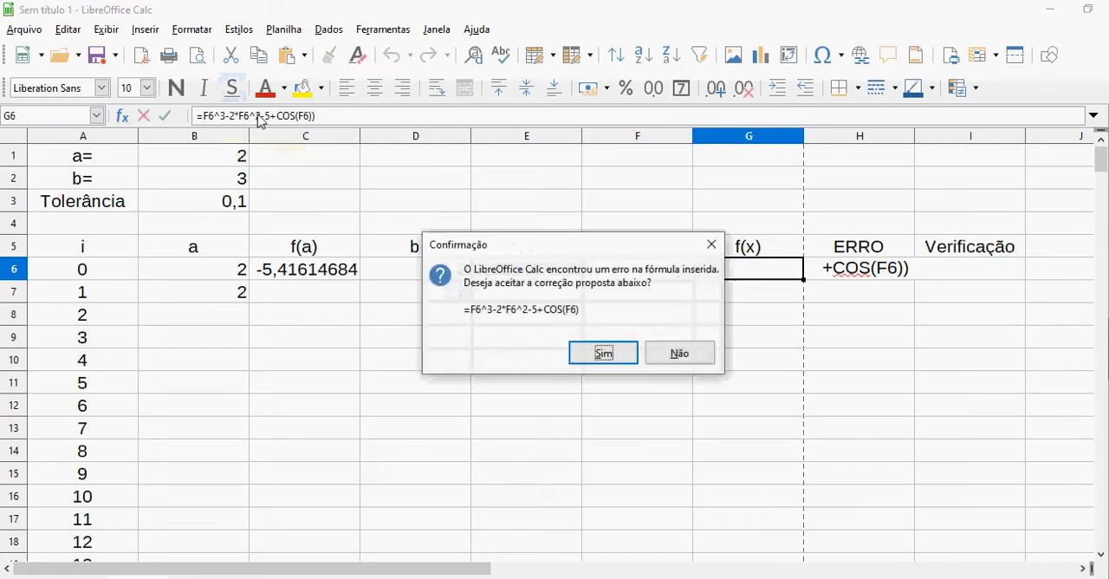
pyautogui.press('Return')
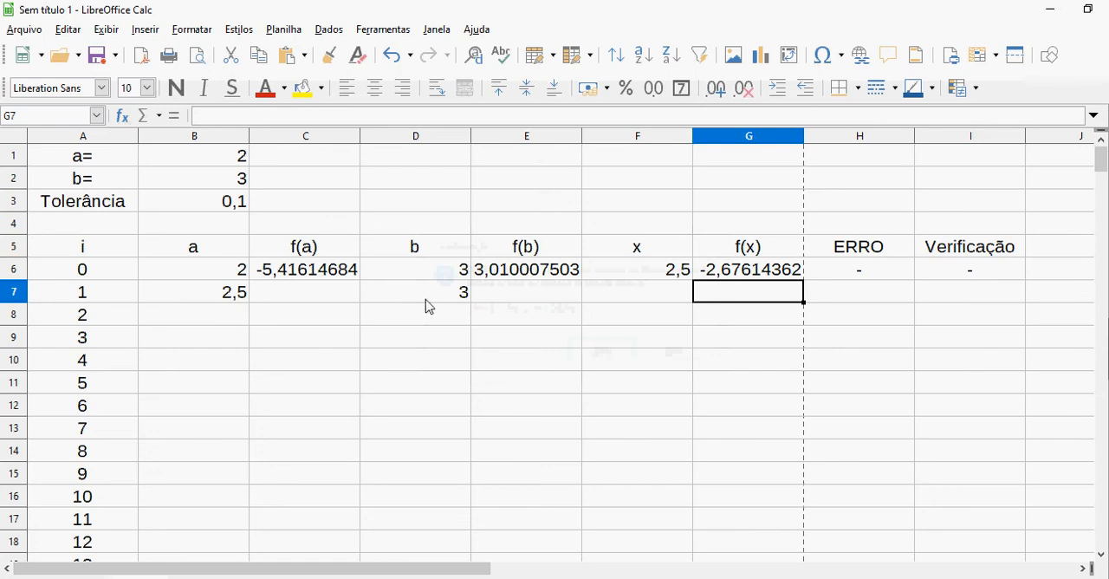
# Fill the f(a) formula from C6 down to C7 and the f(b) formula from E6 down to E7
pyautogui.click(354, 275)
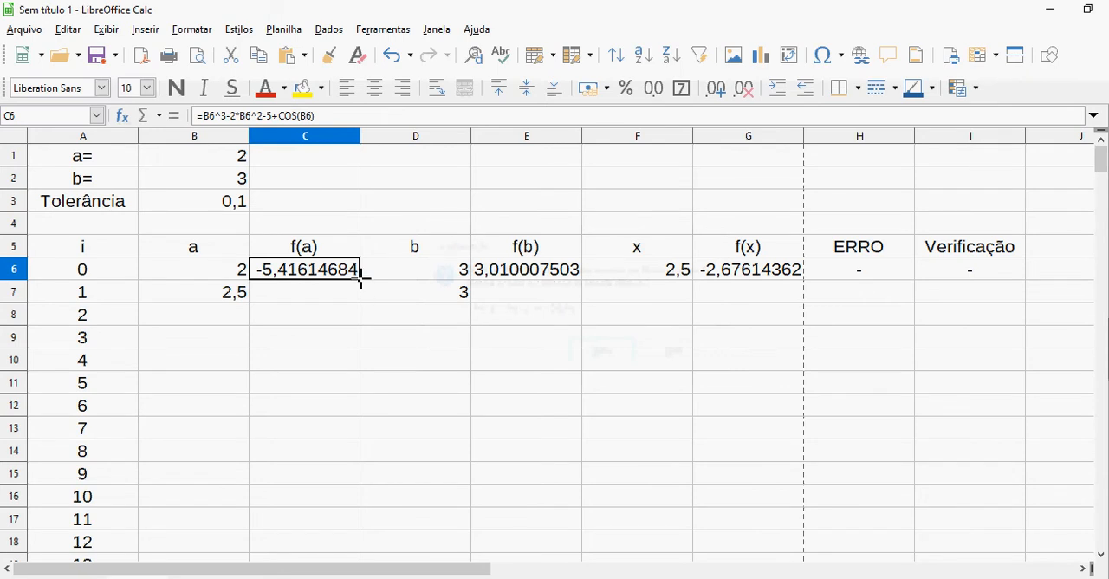
pyautogui.moveTo(360, 275); pyautogui.dragTo(361, 300)
pyautogui.click(544, 277)
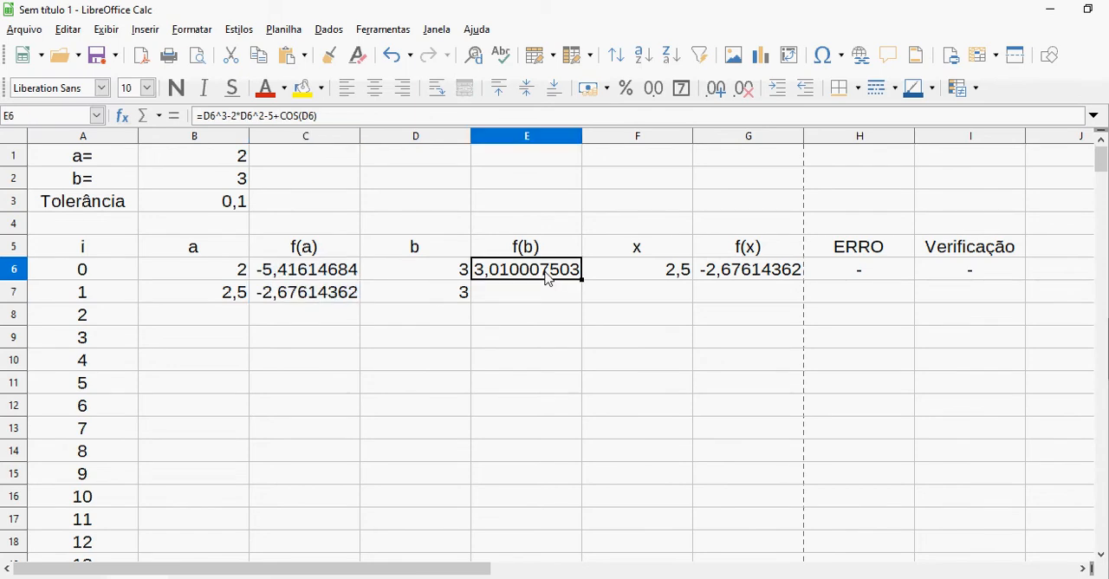
pyautogui.moveTo(582, 279); pyautogui.dragTo(587, 303)
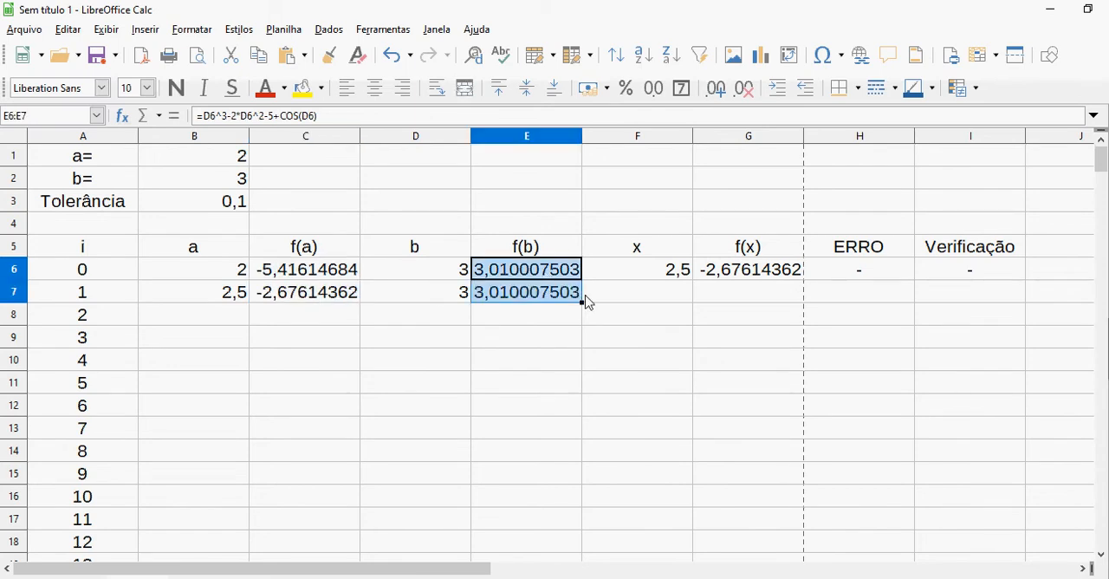
# Fill the x and f(x) formulas from F6:G6 down to row 7
pyautogui.click(638, 284)
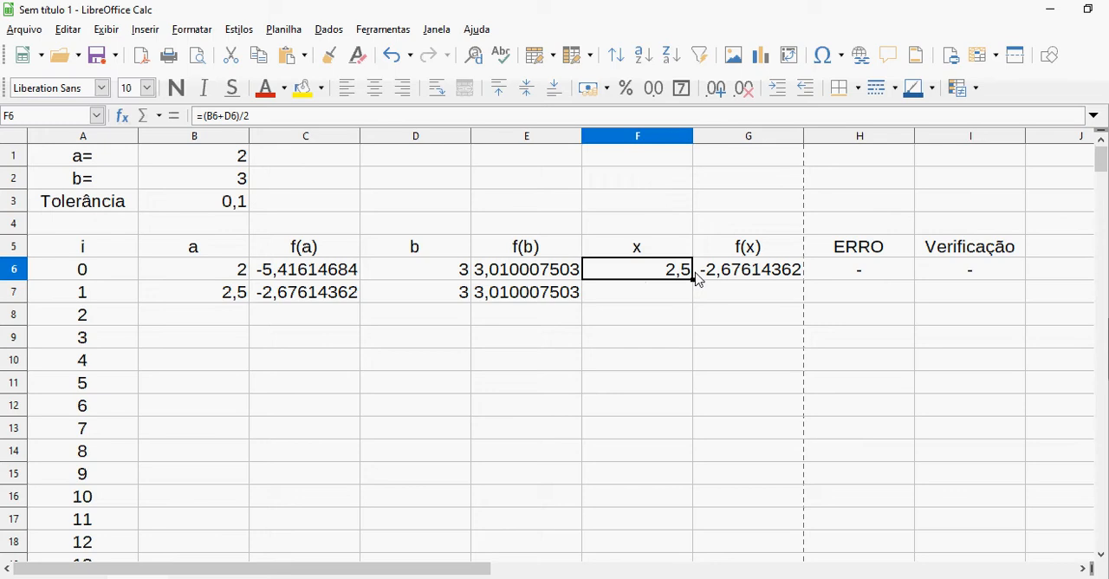
pyautogui.moveTo(697, 279); pyautogui.dragTo(698, 277)
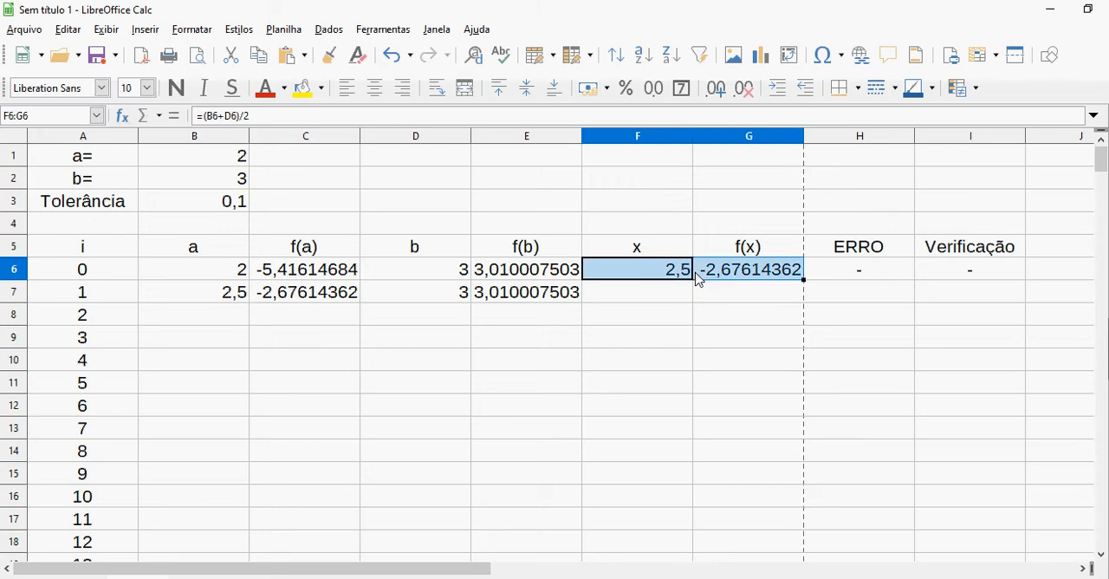
pyautogui.moveTo(804, 279); pyautogui.dragTo(801, 301)
# Enter =ABS(F7-F6) in H7 as the ERRO formula for iteration 1
pyautogui.click(381, 299)
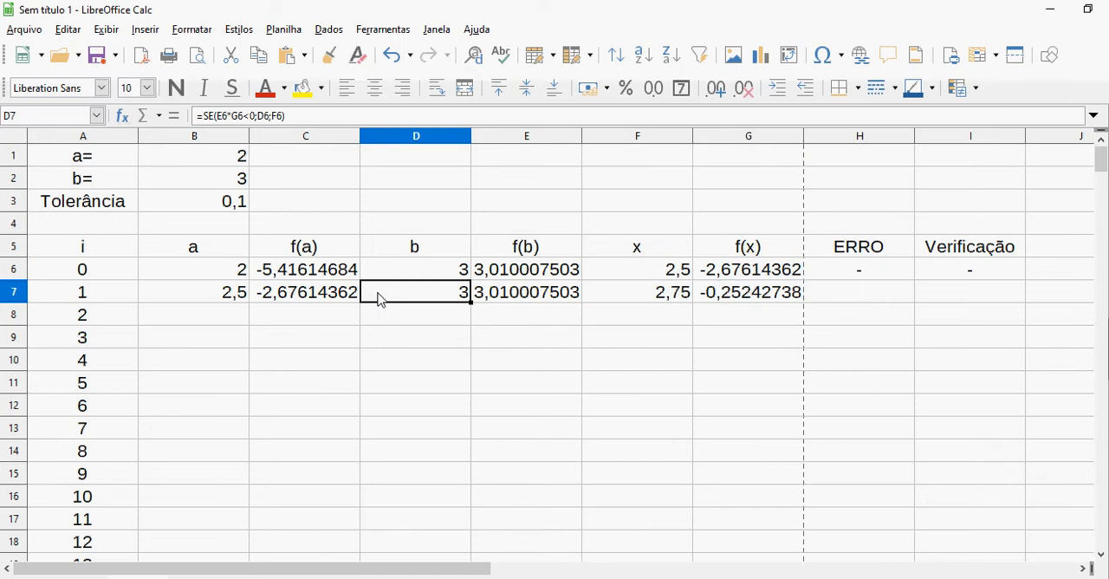
pyautogui.press('Right')
pyautogui.press('Right')
pyautogui.press('Right')
pyautogui.press('Right')
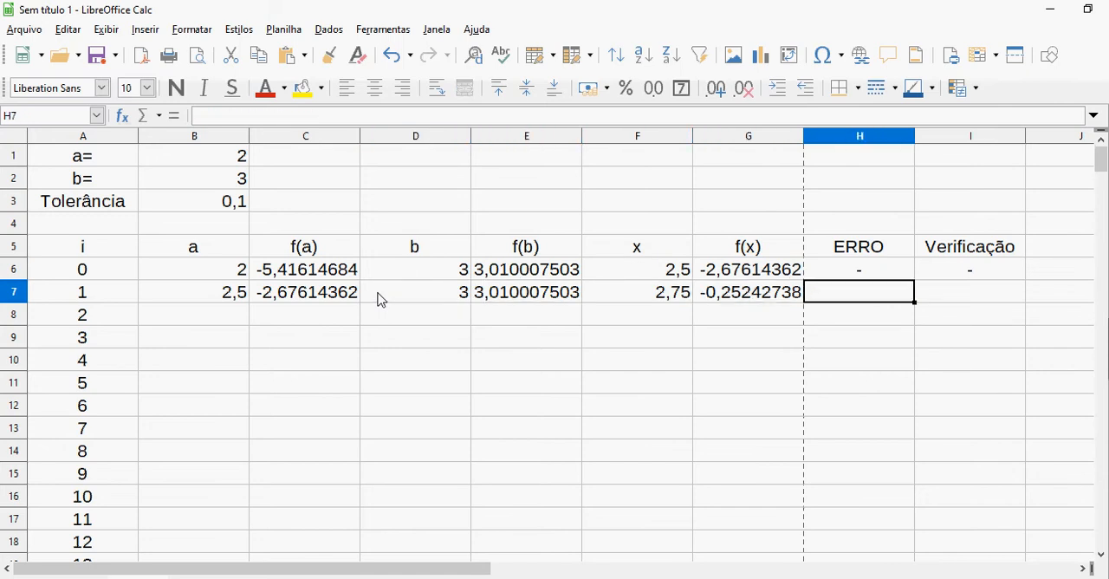
pyautogui.write('=')
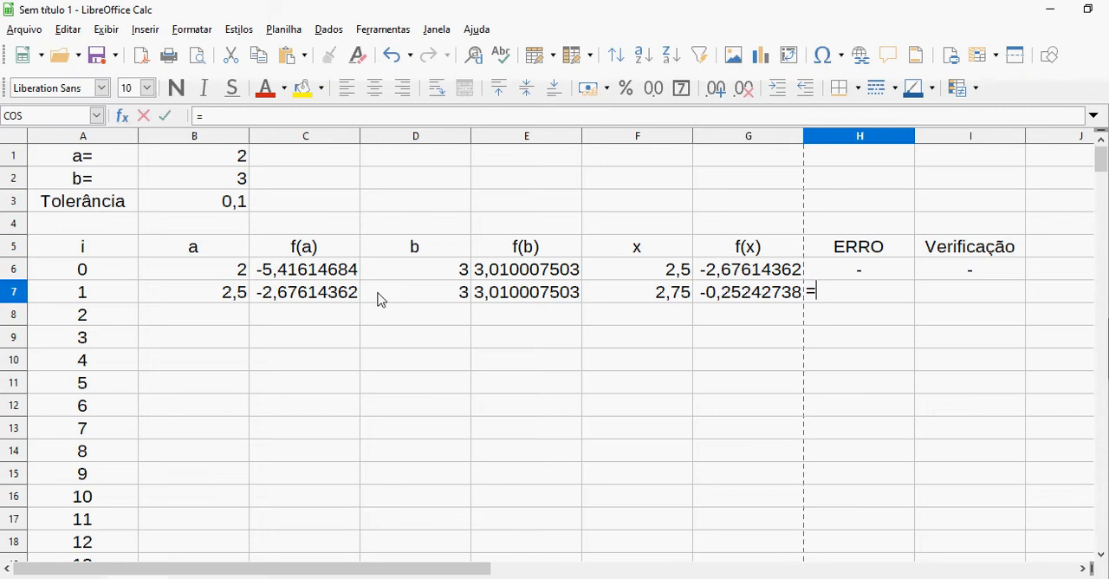
pyautogui.write('A')
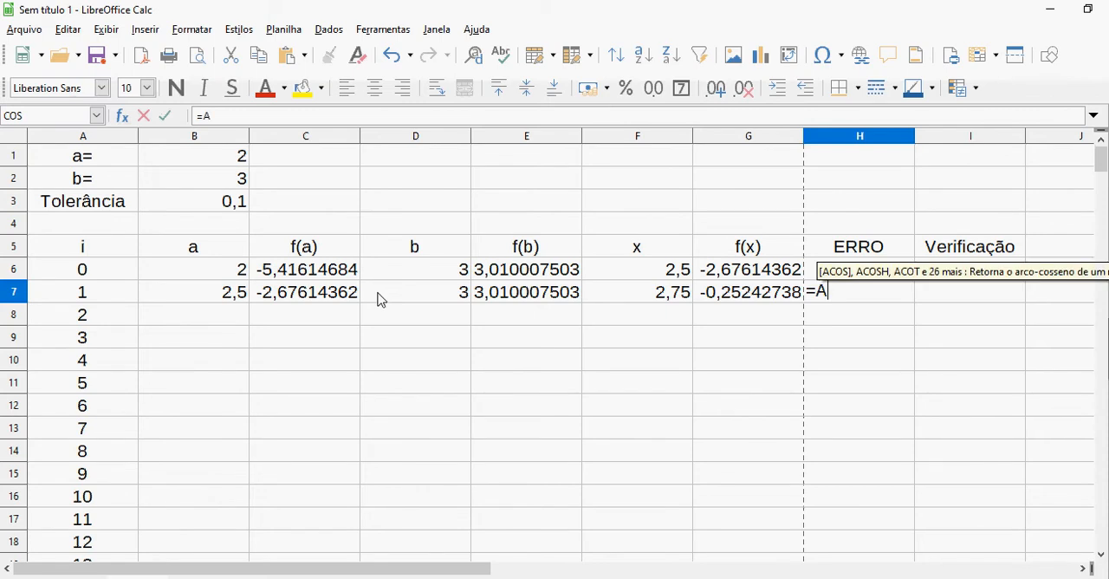
pyautogui.write('BS(')
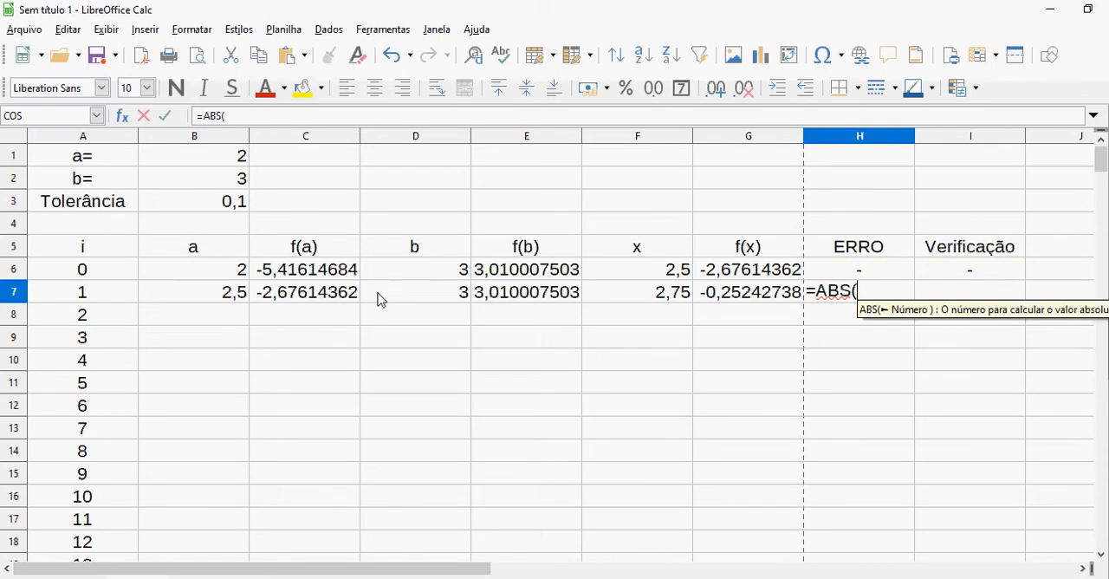
pyautogui.click(641, 301)
pyautogui.write('-')
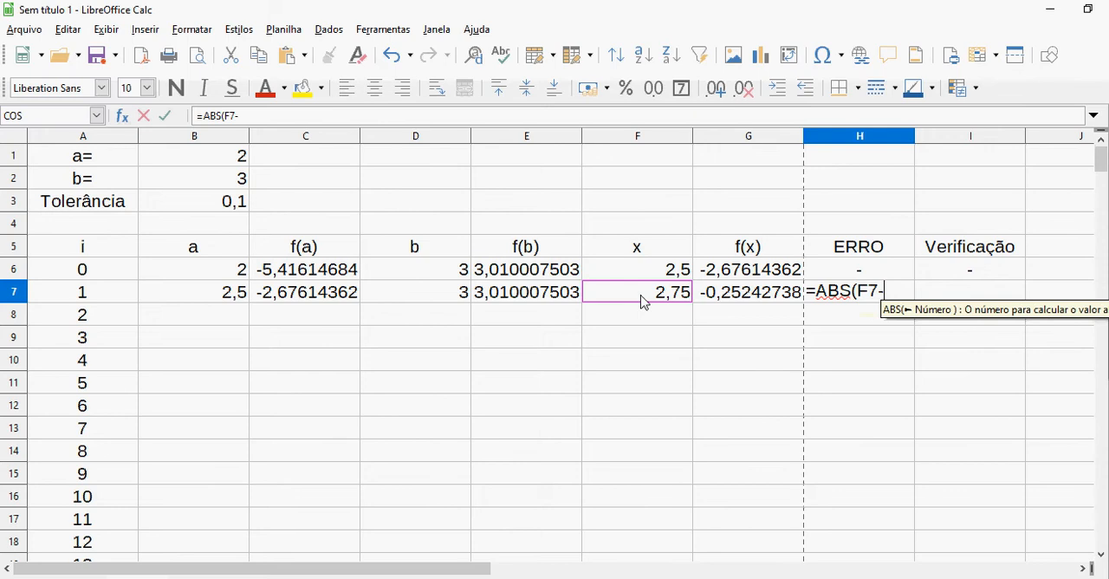
pyautogui.click(645, 274)
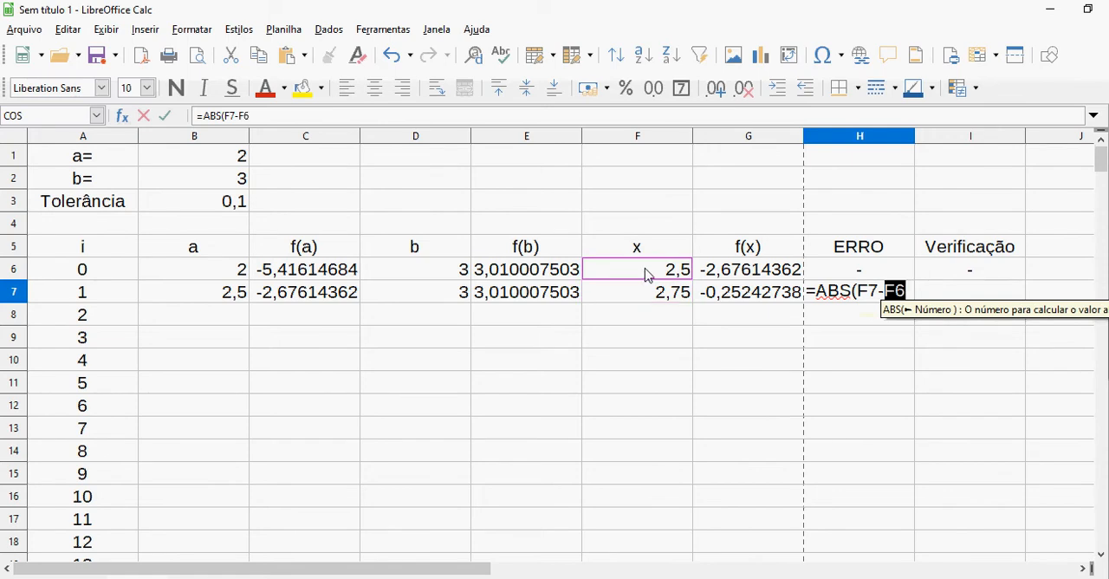
pyautogui.write(')')
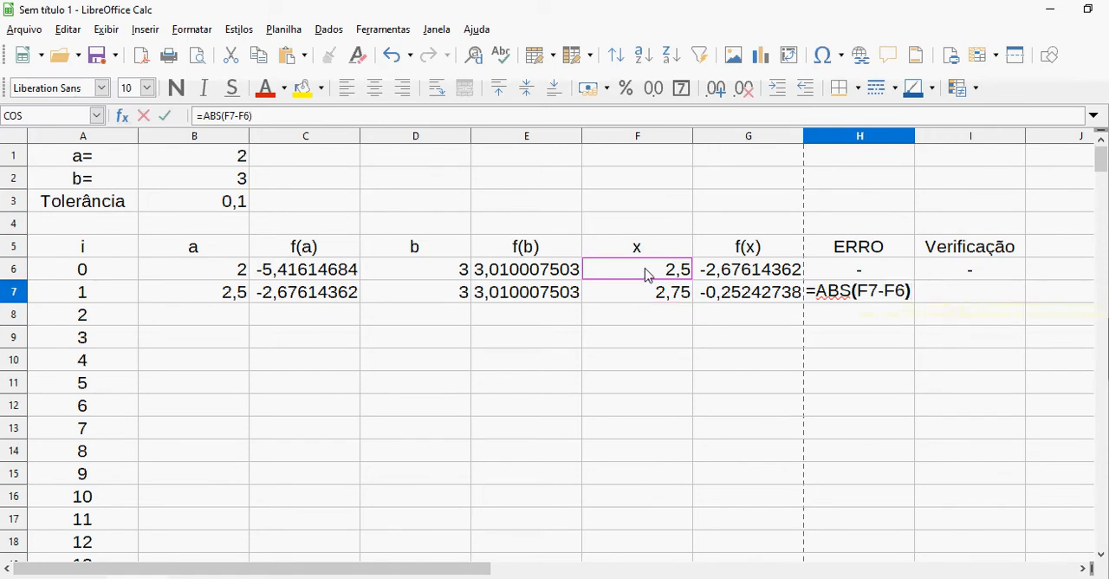
pyautogui.press('Tab')
# Begin the Verificação formula in I7 with =SE(H7<=$B$3, making the reference to the tolerance cell absolute
pyautogui.write('=SE(')
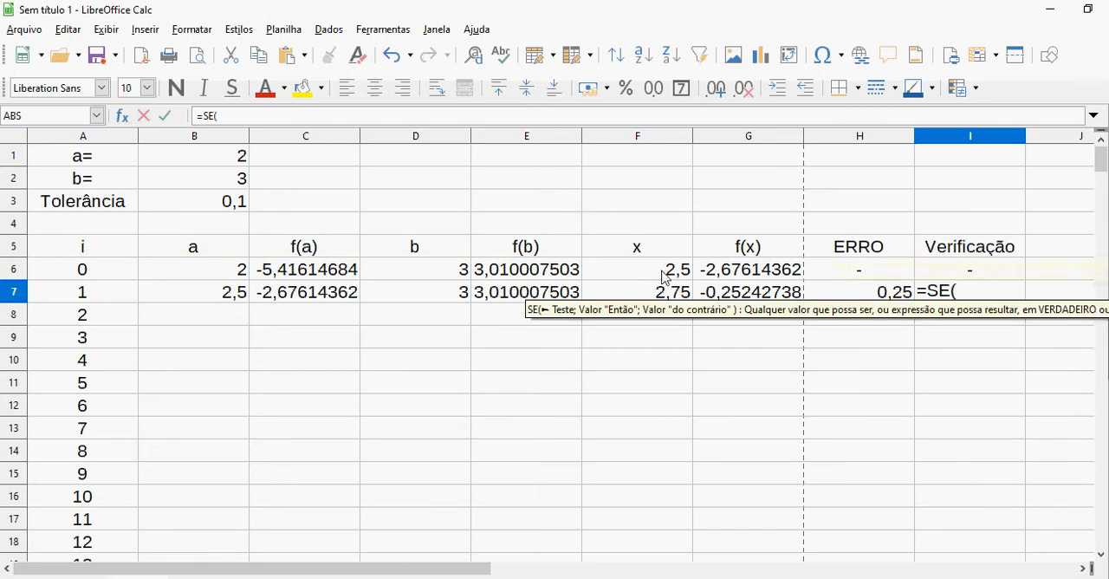
pyautogui.click(833, 299)
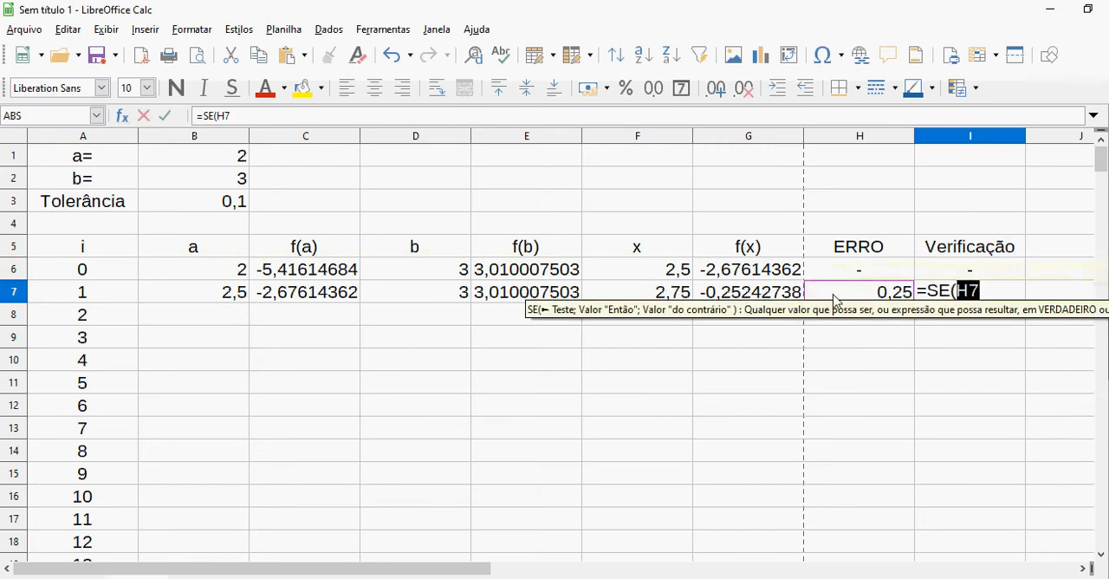
pyautogui.write('<=')
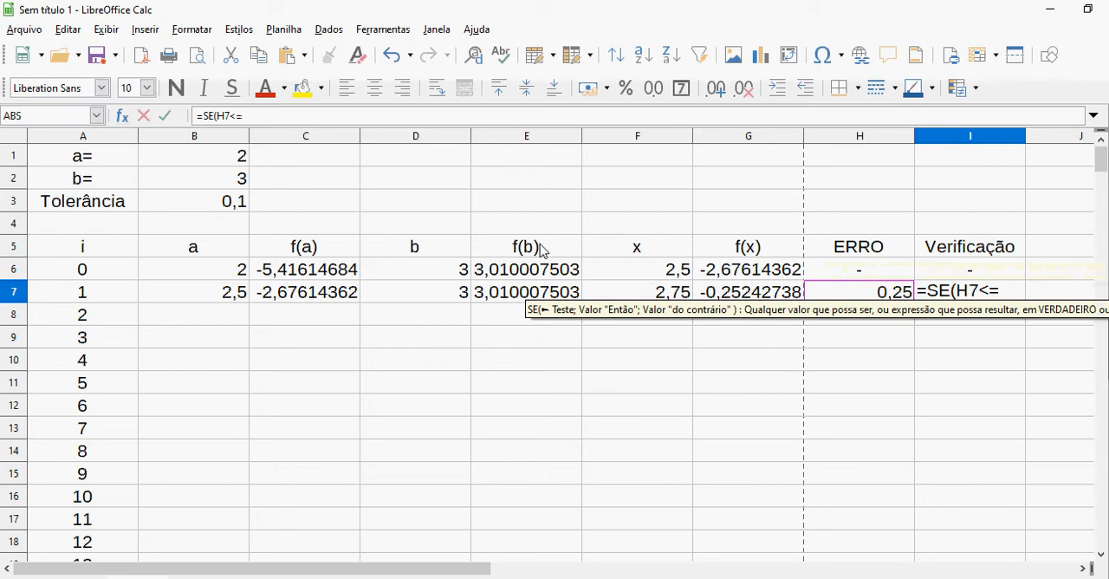
pyautogui.click(229, 203)
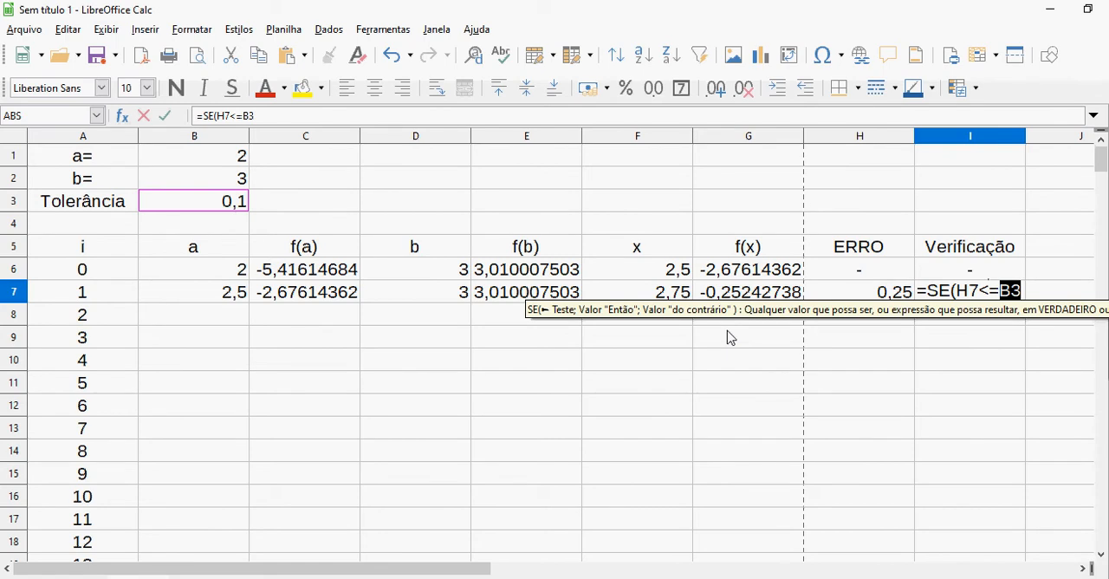
pyautogui.press('F4')
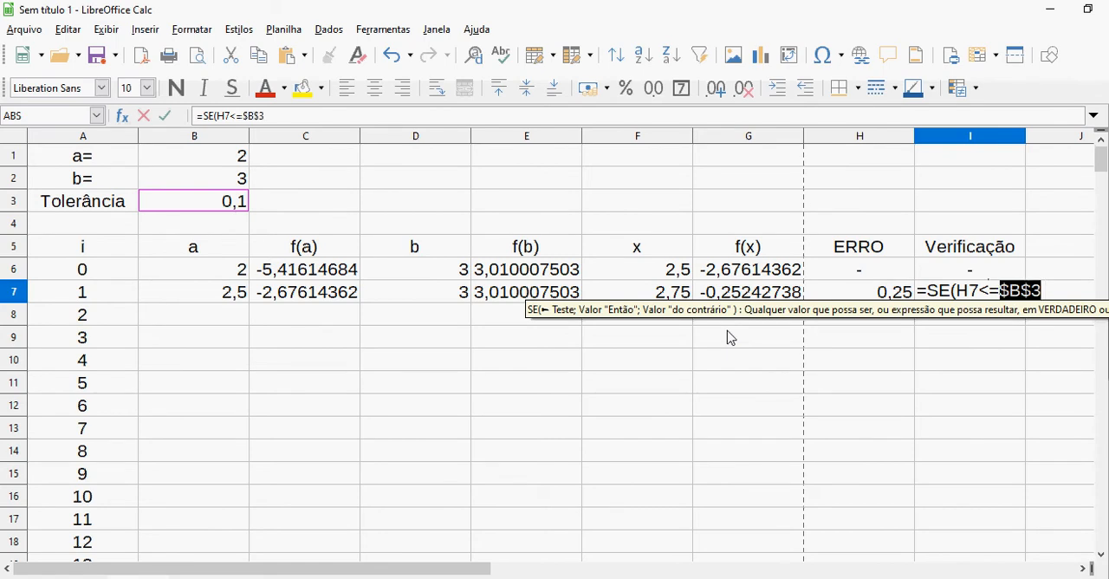
pyautogui.click(1050, 284)
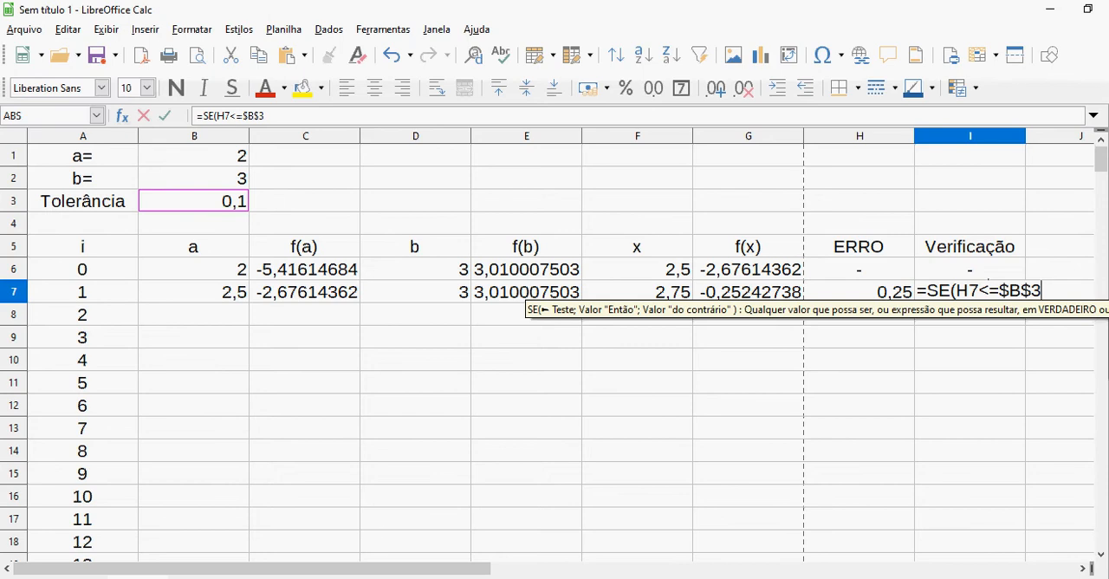
# Open the Windows on-screen keyboard (Teclado Virtual), show its function keys, and move it below the filled rows of the table
pyautogui.press('super')
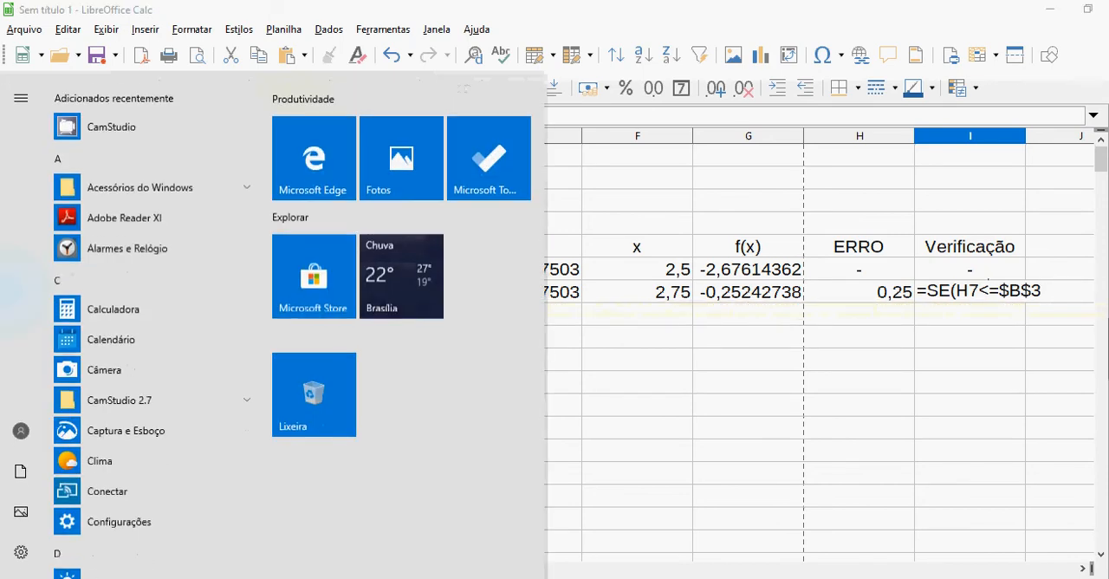
pyautogui.press('super')
pyautogui.press('super')
pyautogui.write('TECL')
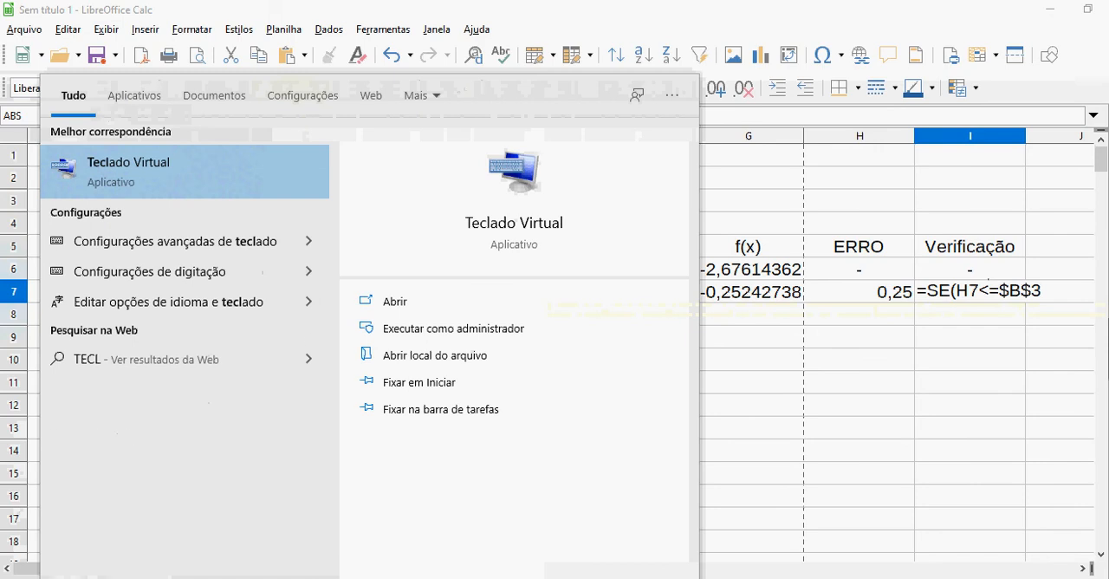
pyautogui.click(118, 174)
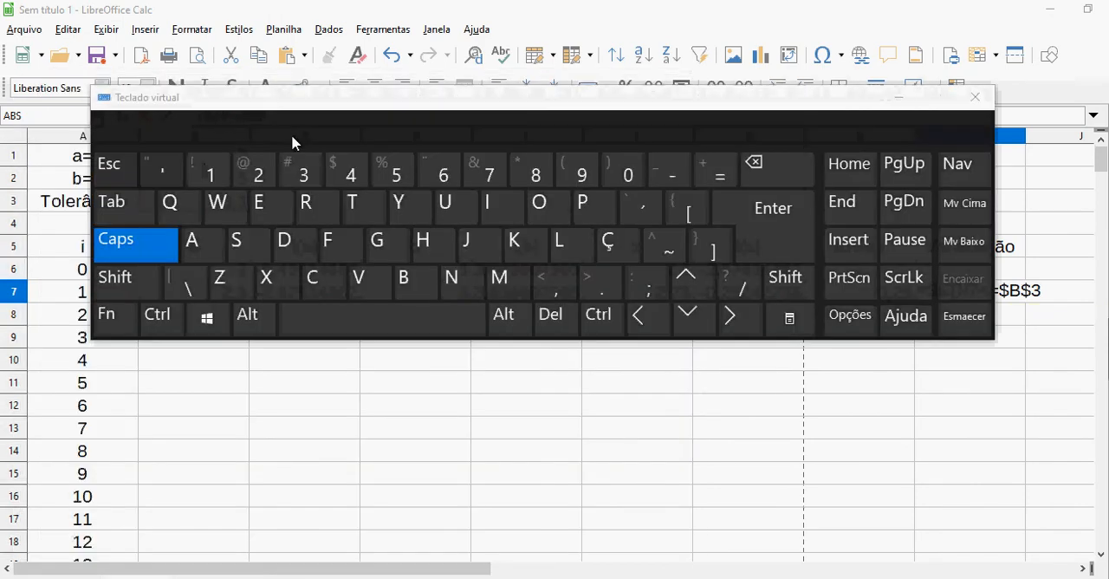
pyautogui.click(119, 327)
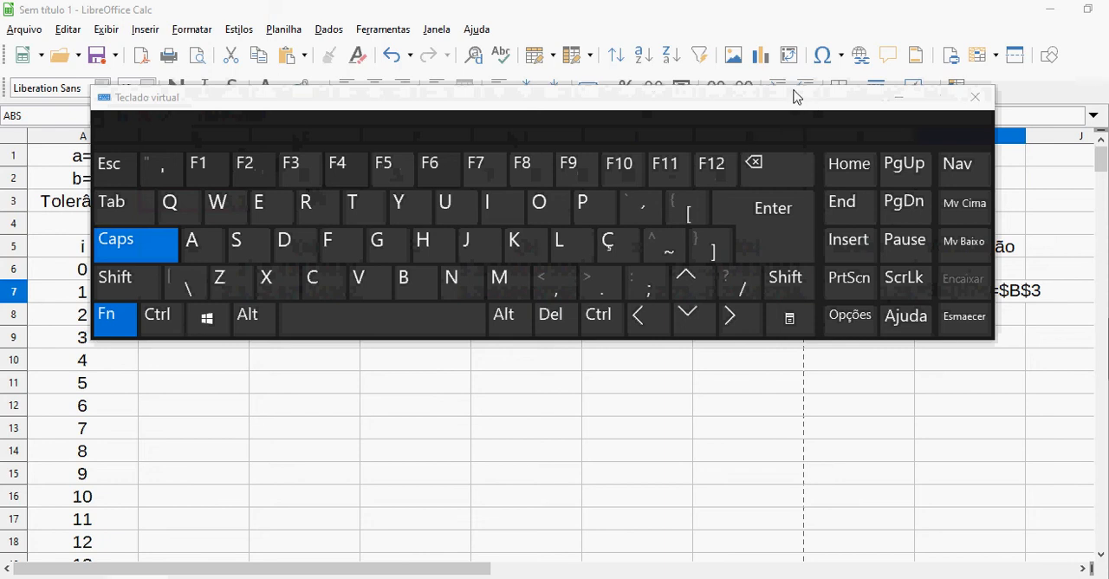
pyautogui.moveTo(794, 104); pyautogui.dragTo(837, 347)
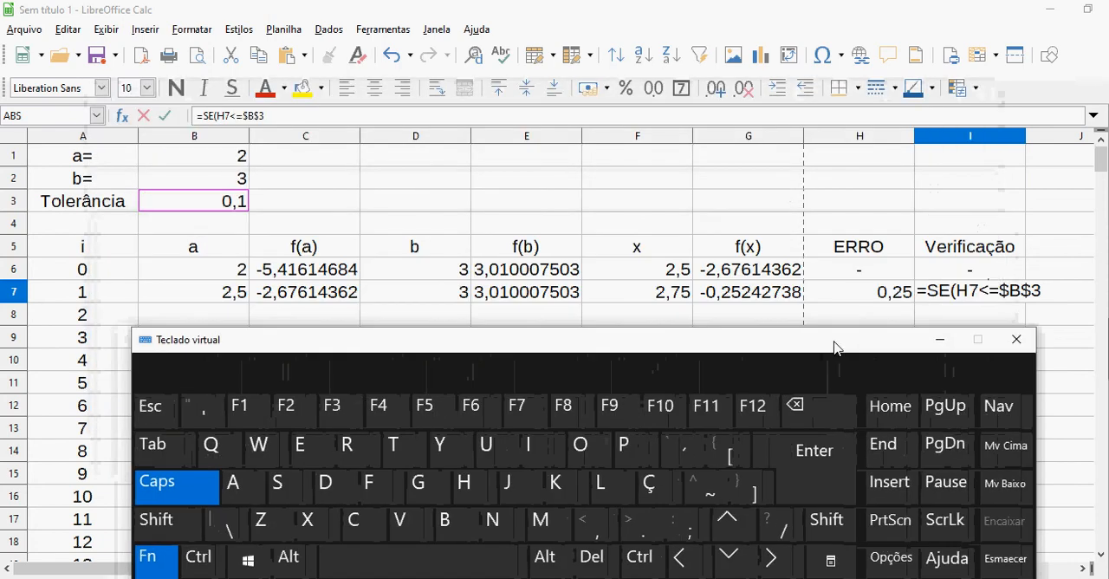
# Complete the I7 formula as =SE(H7<=$B$3;"OK";"continua")
pyautogui.click(1022, 290)
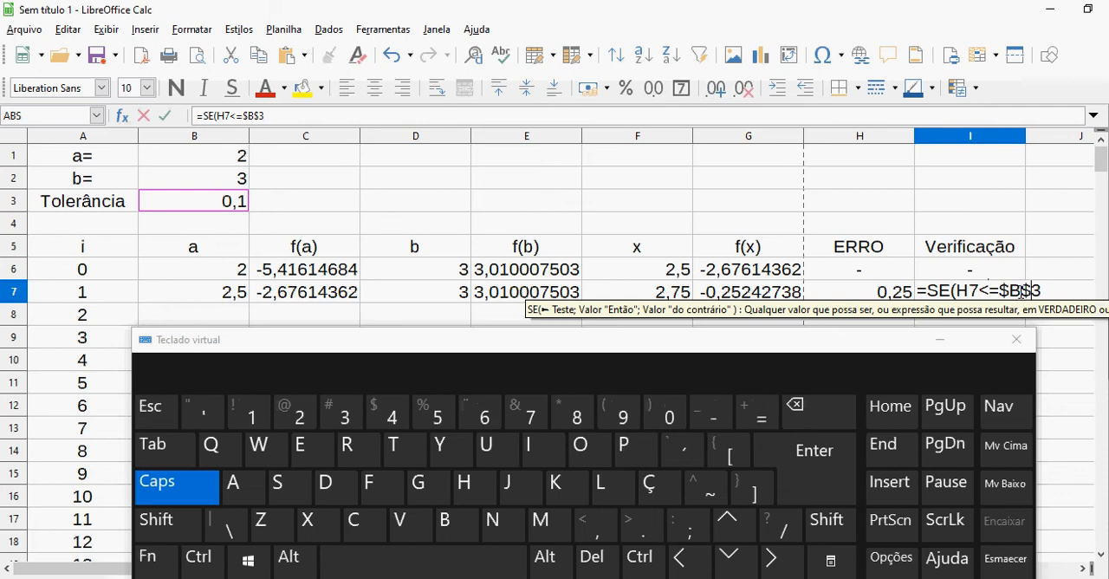
pyautogui.press('Right')
pyautogui.write(';')
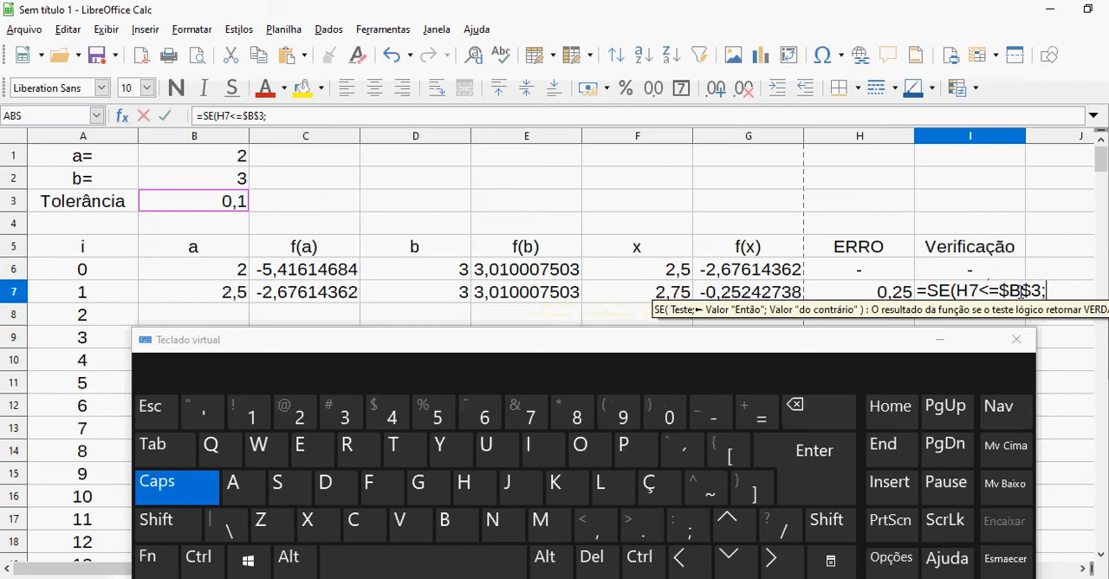
pyautogui.write('"')
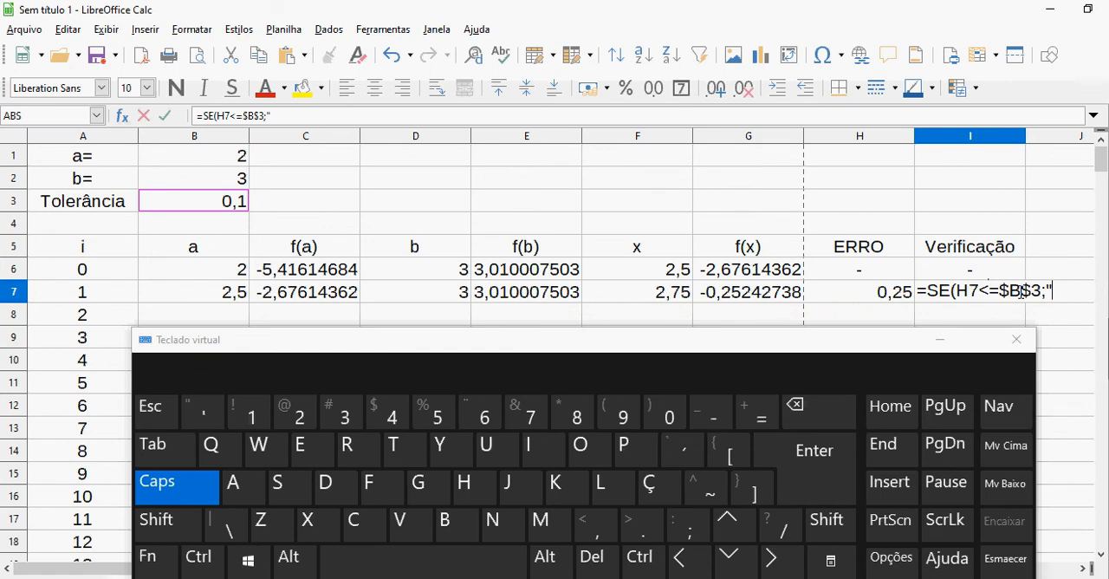
pyautogui.write('OK"')
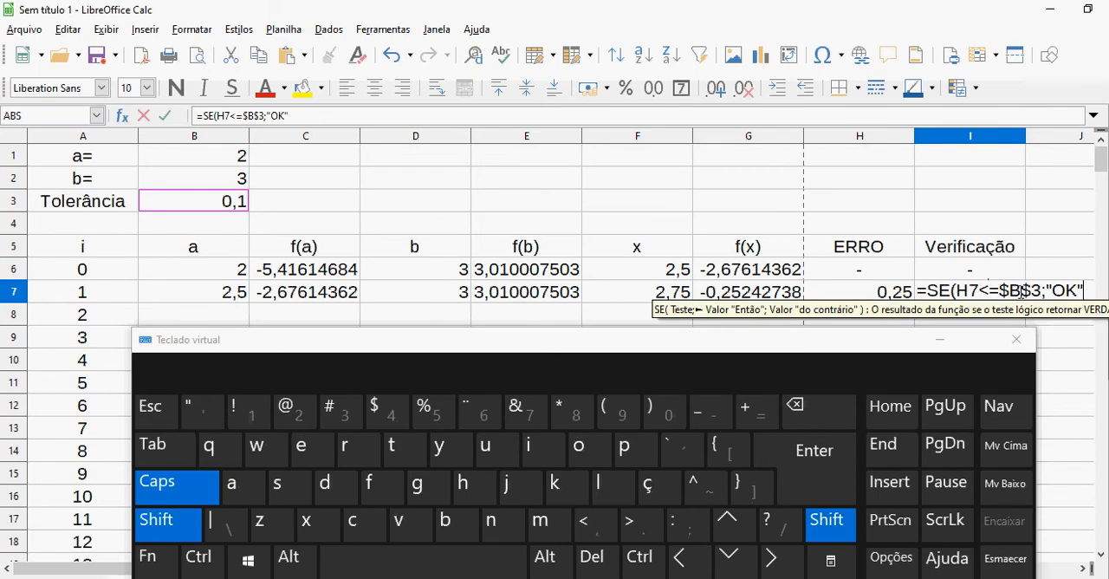
pyautogui.write(';')
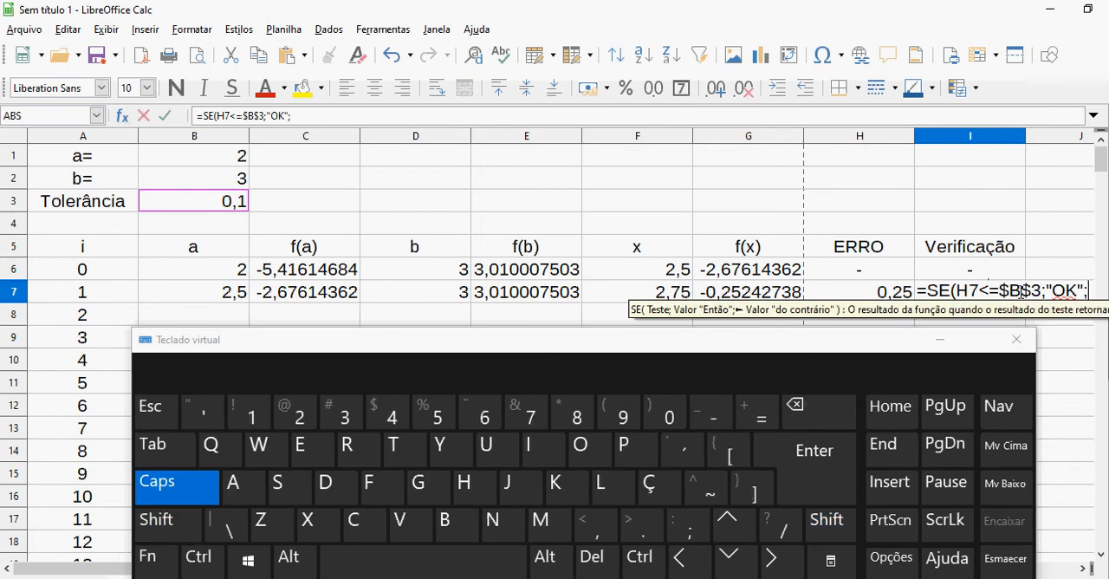
pyautogui.write('"')
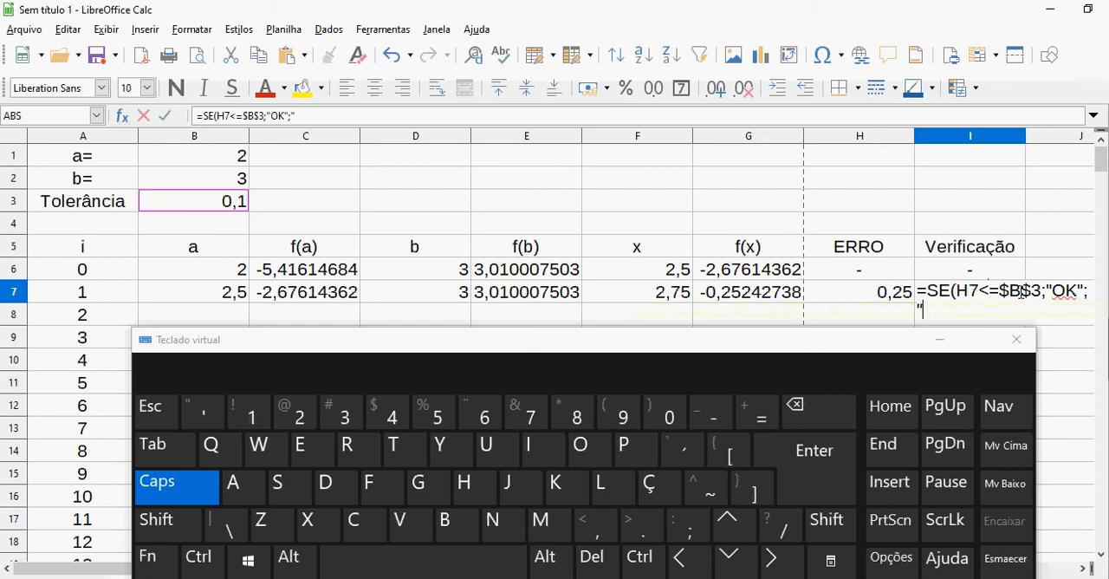
pyautogui.press('capslock')
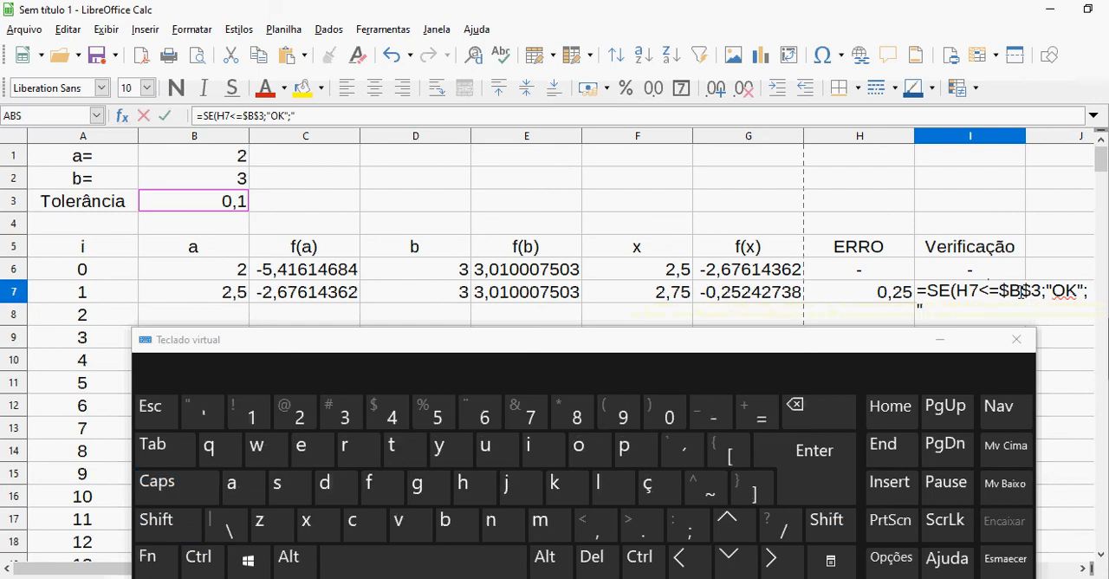
pyautogui.write('continua')
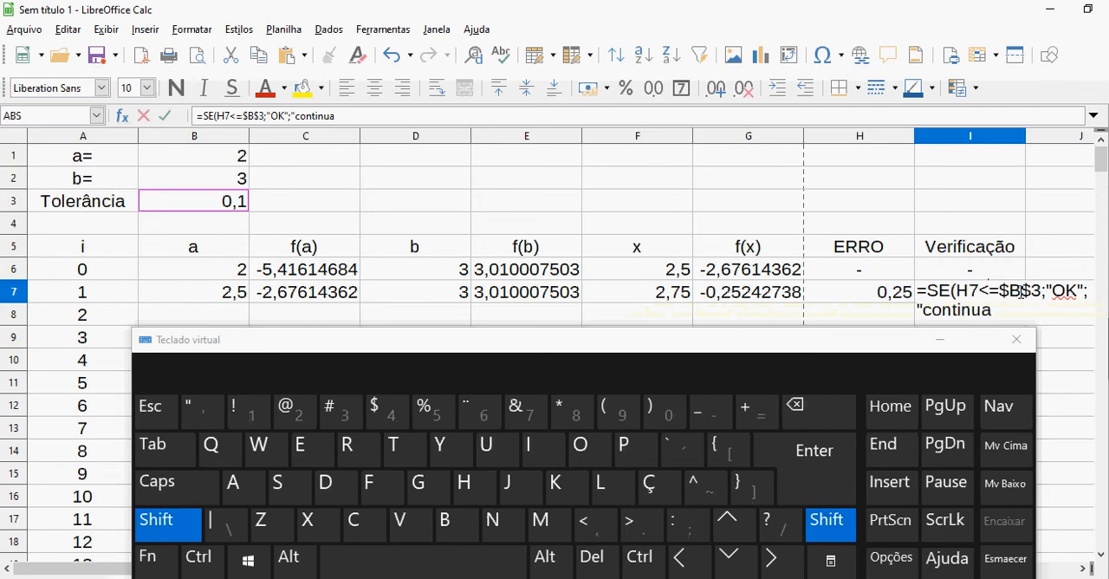
pyautogui.write('"')
pyautogui.press('Return')
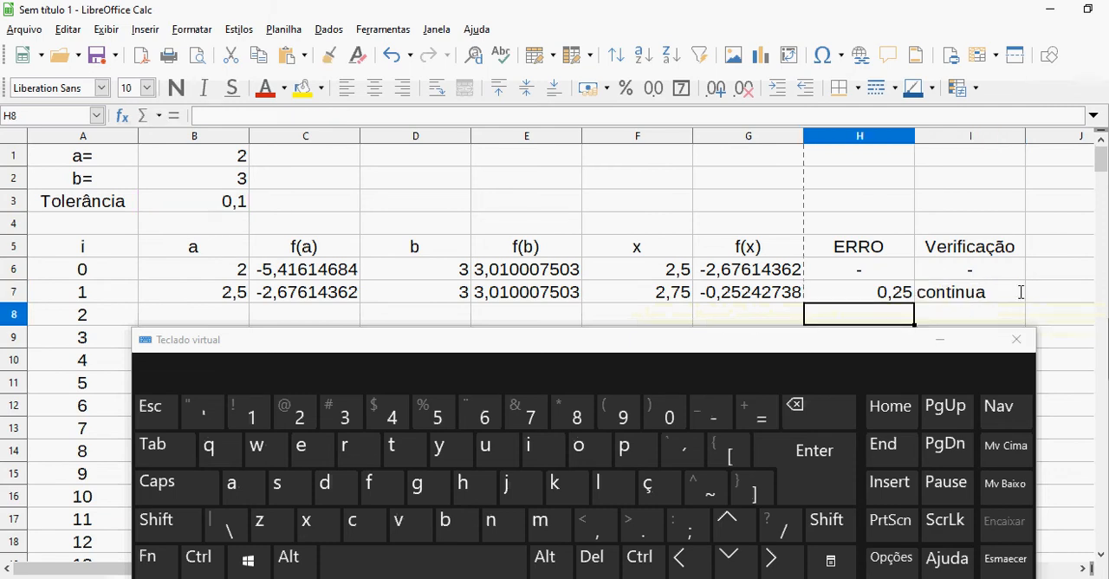
# Minimize the on-screen keyboard and fill the iteration 1 formulas in B7:I7 down through row 260
pyautogui.click(941, 342)
pyautogui.click(953, 294)
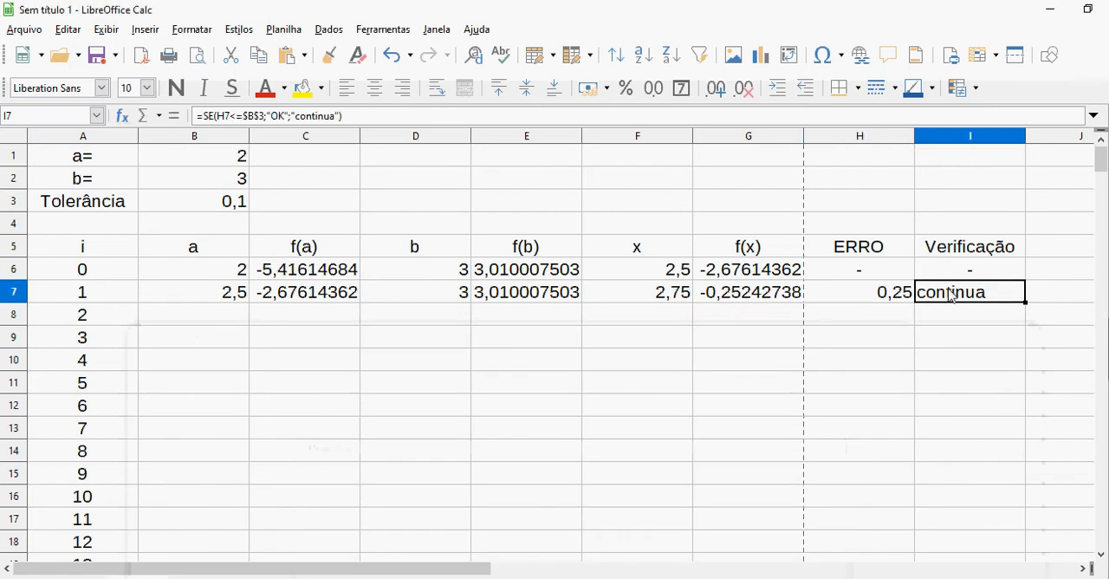
pyautogui.click(882, 295)
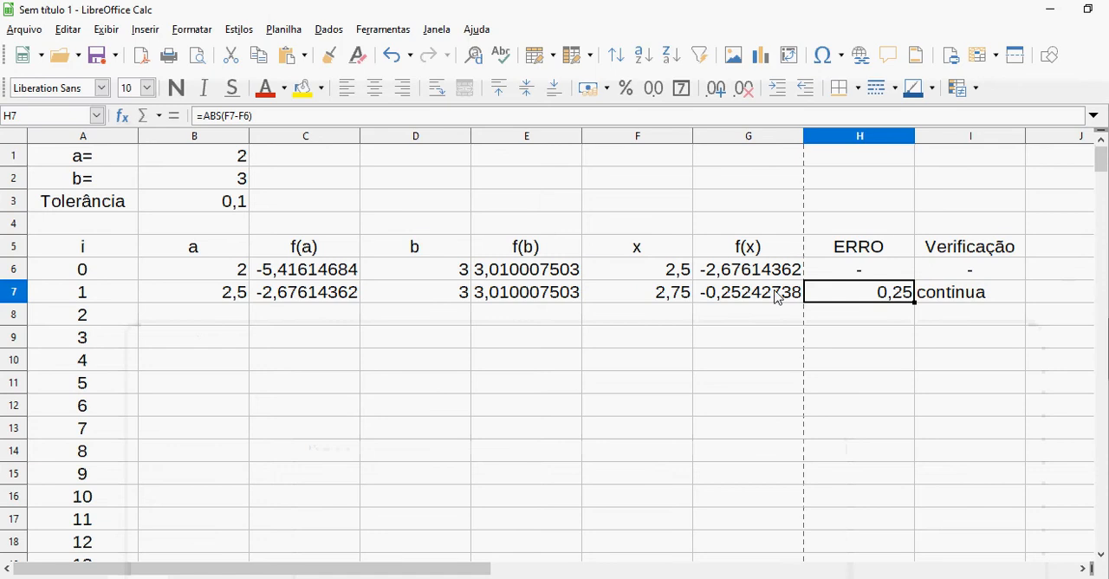
pyautogui.click(245, 297)
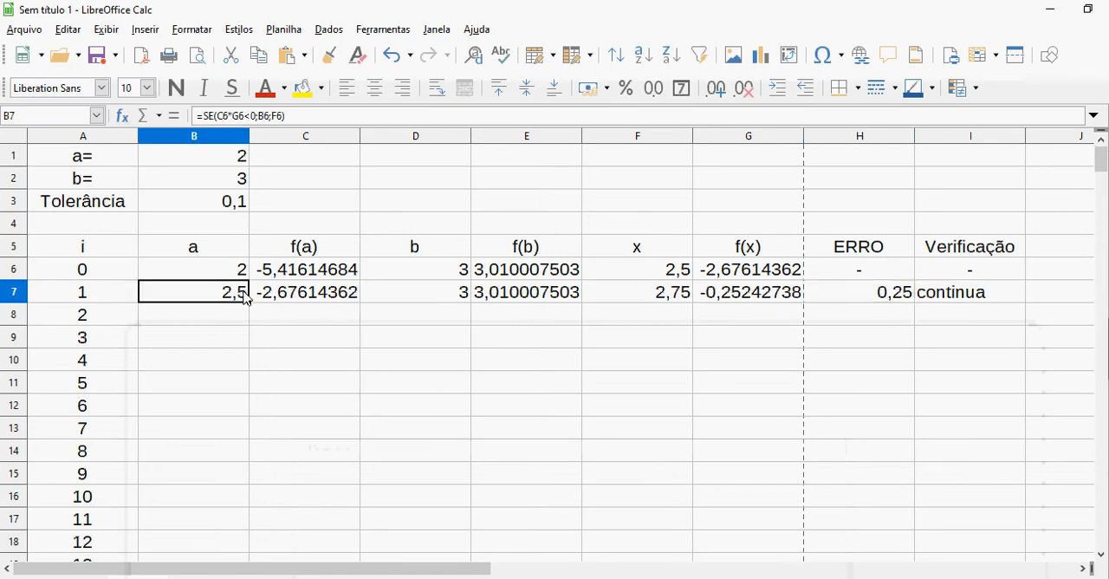
pyautogui.hotkey('shift', 'Right')
pyautogui.hotkey('shift', 'Right')
pyautogui.hotkey('shift', 'Right')
pyautogui.hotkey('shift', 'Right')
pyautogui.hotkey('shift', 'Right')
pyautogui.hotkey('shift', 'Right')
pyautogui.hotkey('shift', 'Right')
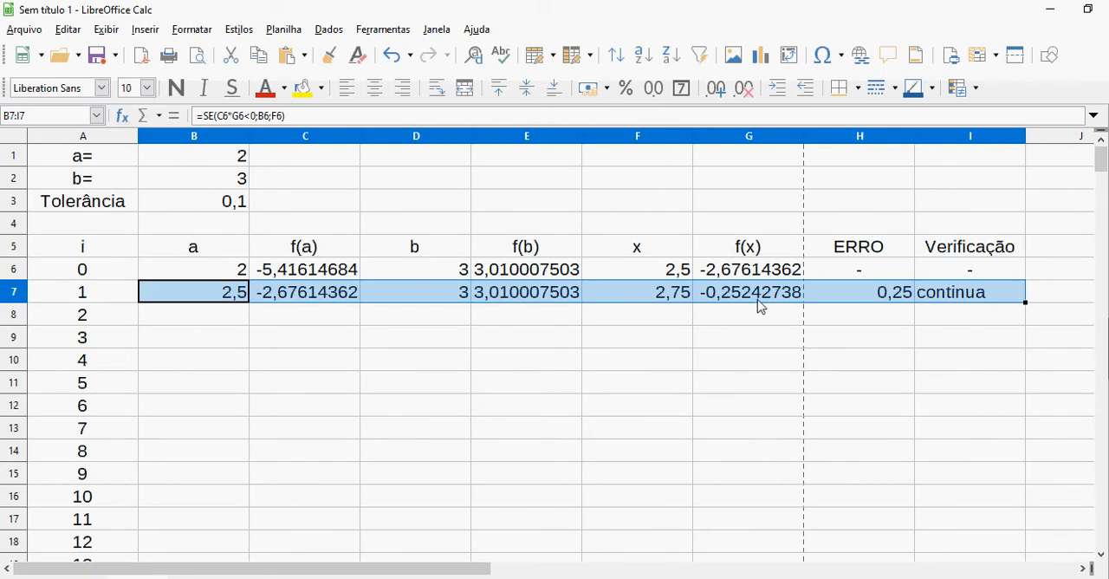
pyautogui.doubleClick(1025, 301)
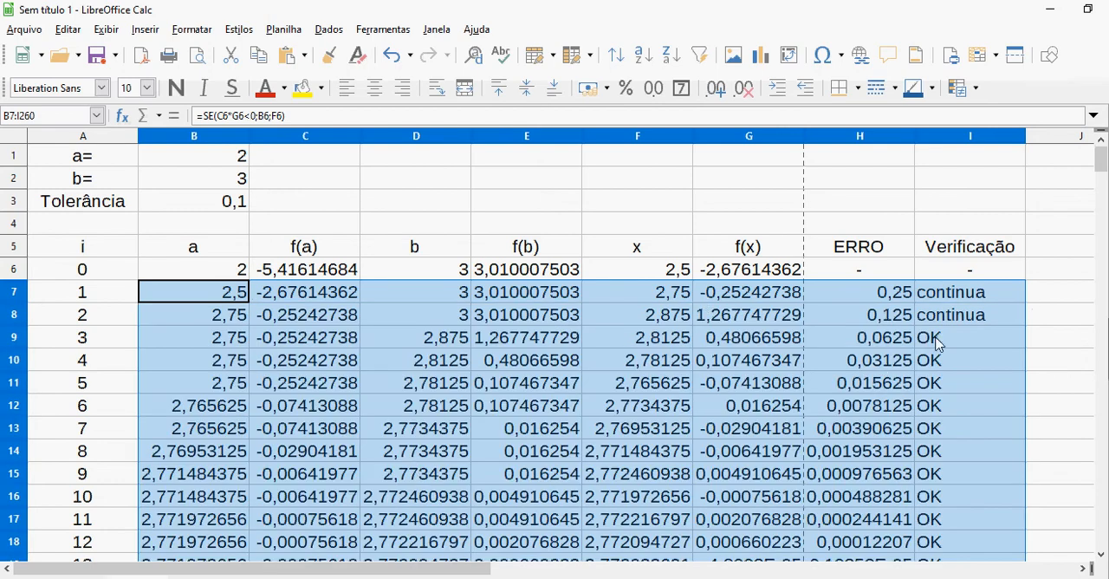
# Examine the iteration 3 row, checking its Verificação and ERRO cells and the rest of row 9 back to the iteration number
pyautogui.click(973, 337)
pyautogui.press('Left')
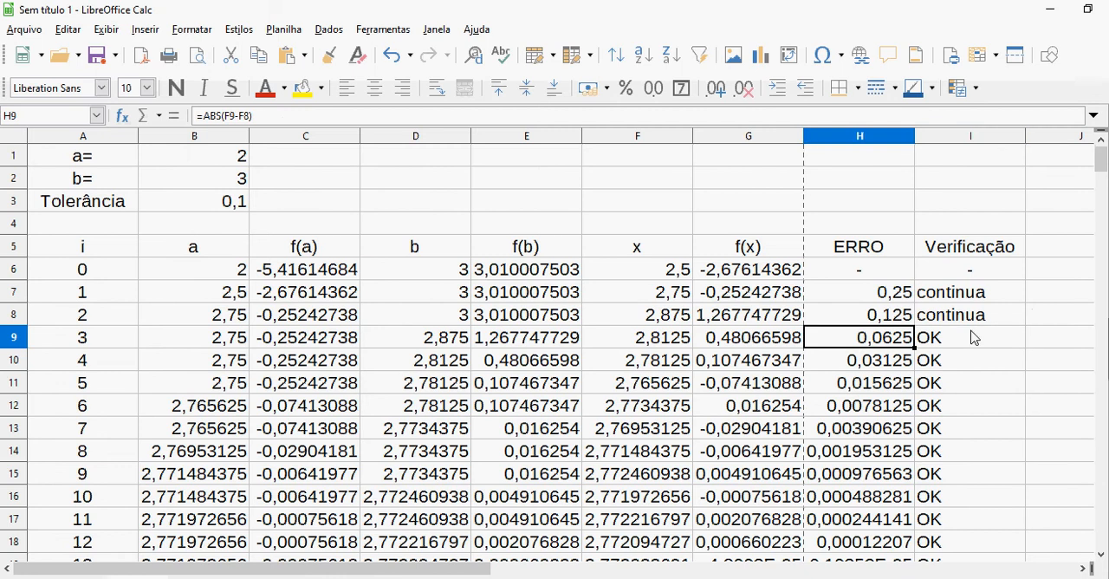
pyautogui.press('Right')
pyautogui.press('Left')
pyautogui.press('Right')
pyautogui.press('Left')
pyautogui.press('Left')
pyautogui.press('Left')
pyautogui.press('Left')
pyautogui.press('Left')
pyautogui.press('Left')
pyautogui.press('Left')
pyautogui.press('Left')
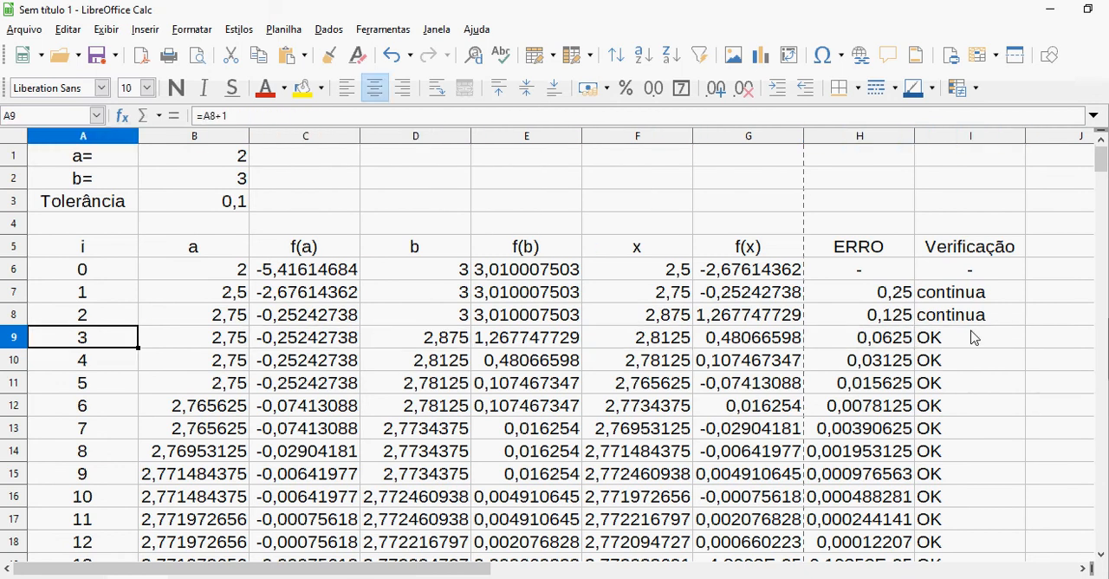
pyautogui.press('Right')
pyautogui.press('Right')
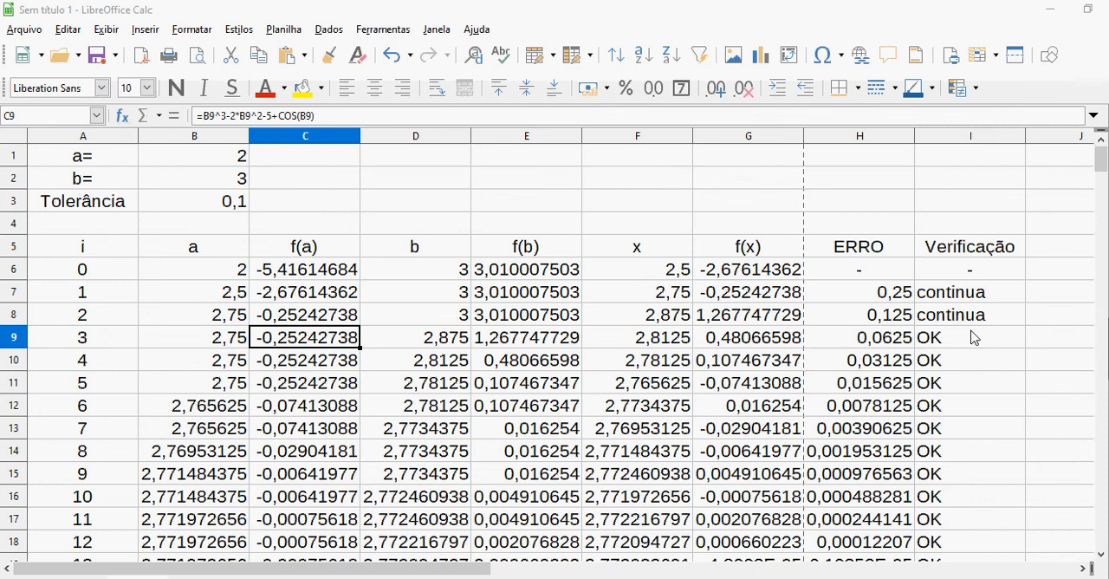
# Switch to the 1 RF Método da Bissecção PDF in Foxit PhantomPDF and review the worked iterations through x4
pyautogui.hotkey('alt', 'Tab')
pyautogui.hotkey('alt', 'Tab')
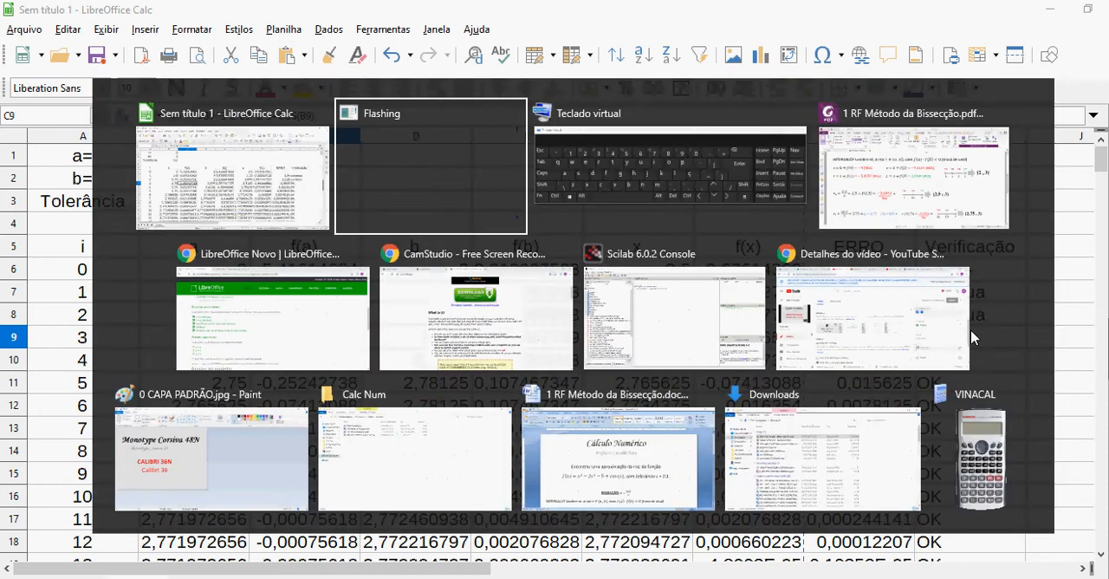
pyautogui.hotkey('alt', 'Tab')
pyautogui.hotkey('alt', 'Tab')
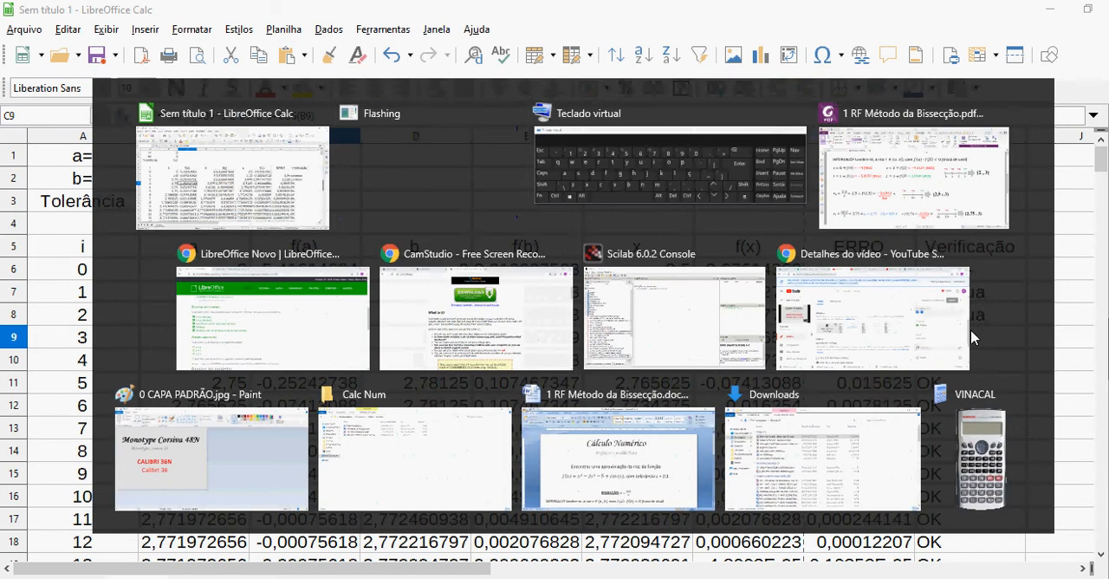
pyautogui.scroll(-5, 972, 337)
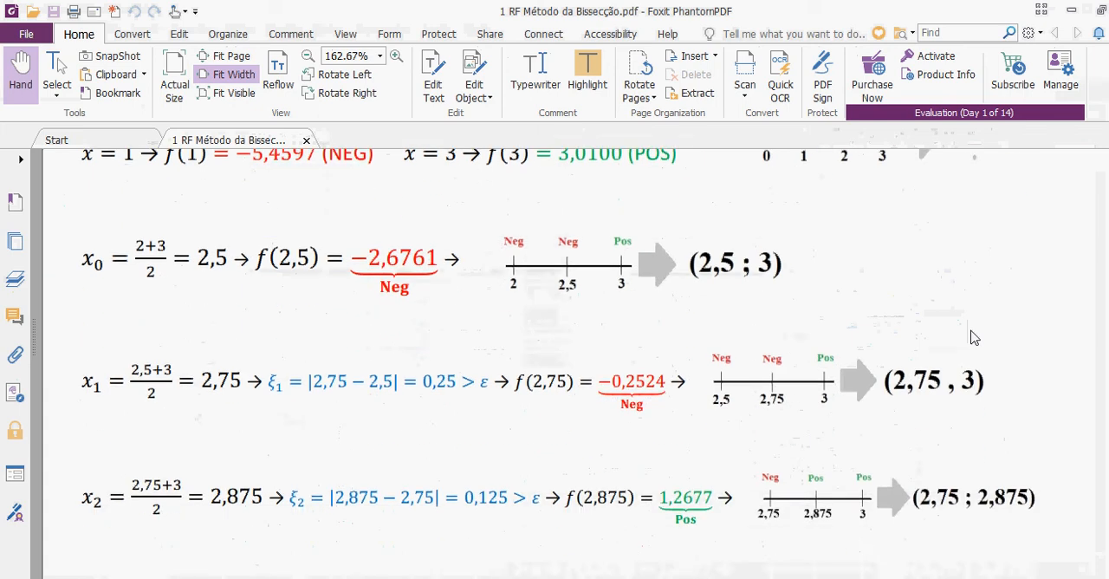
pyautogui.scroll(-1, 973, 337)
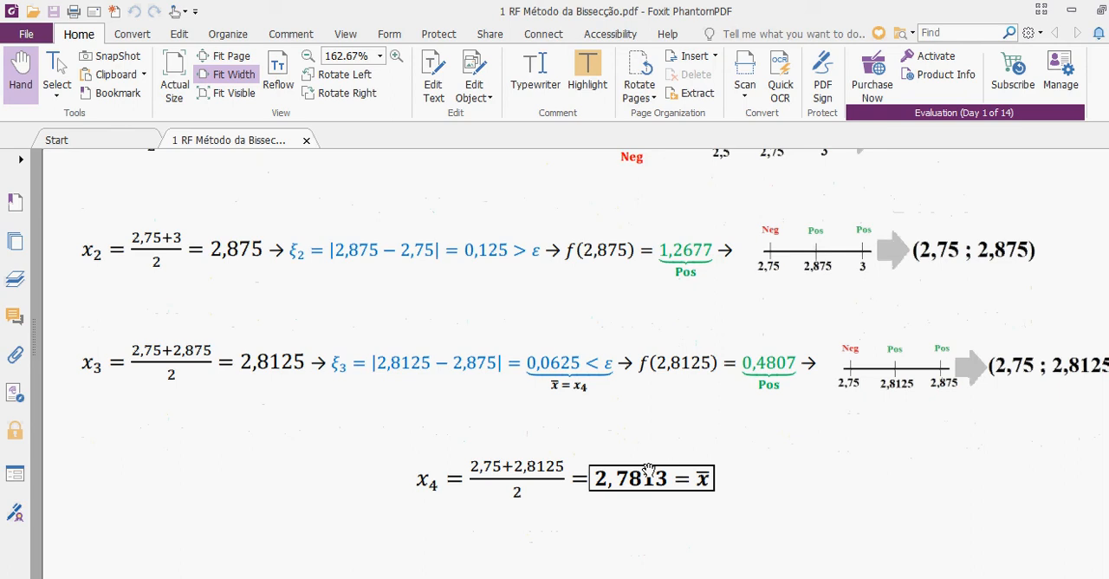
# Return to LibreOffice Calc and check the x values of iterations 3 and 4 in F9 and F10
pyautogui.hotkey('alt', 'Tab')
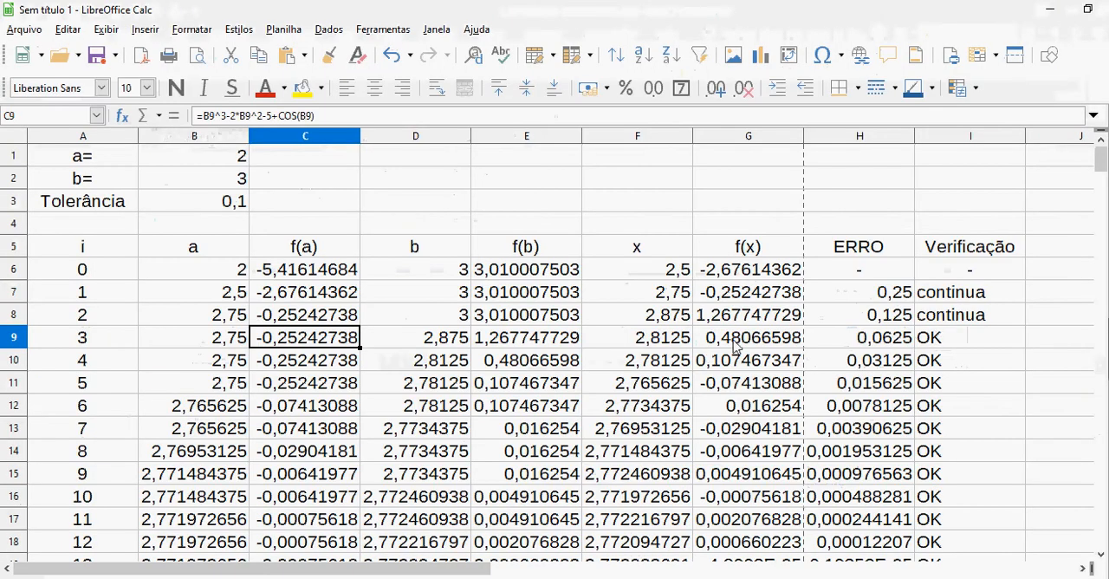
pyautogui.click(662, 343)
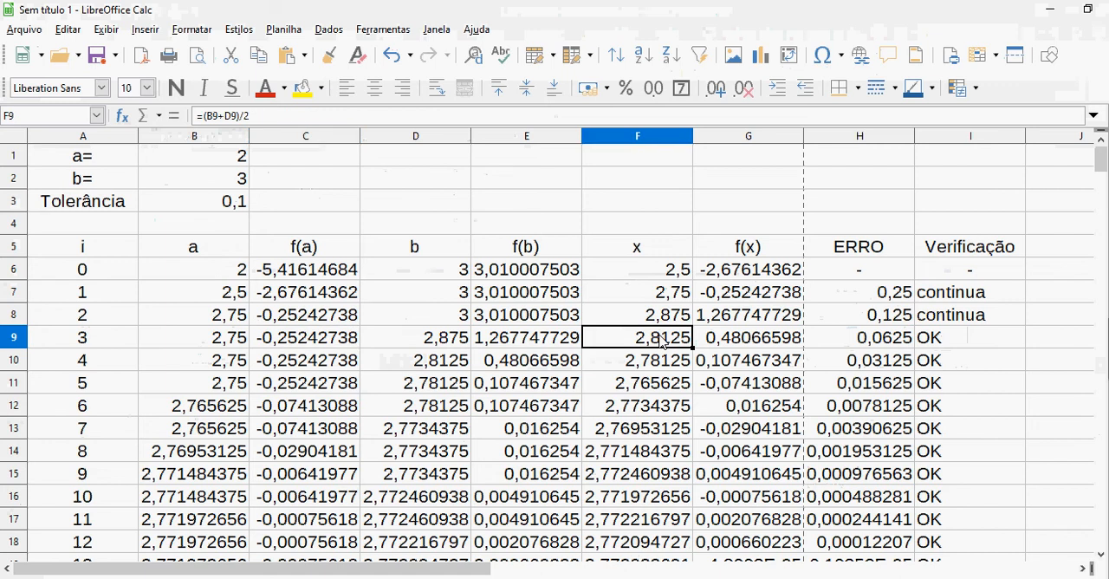
pyautogui.click(667, 371)
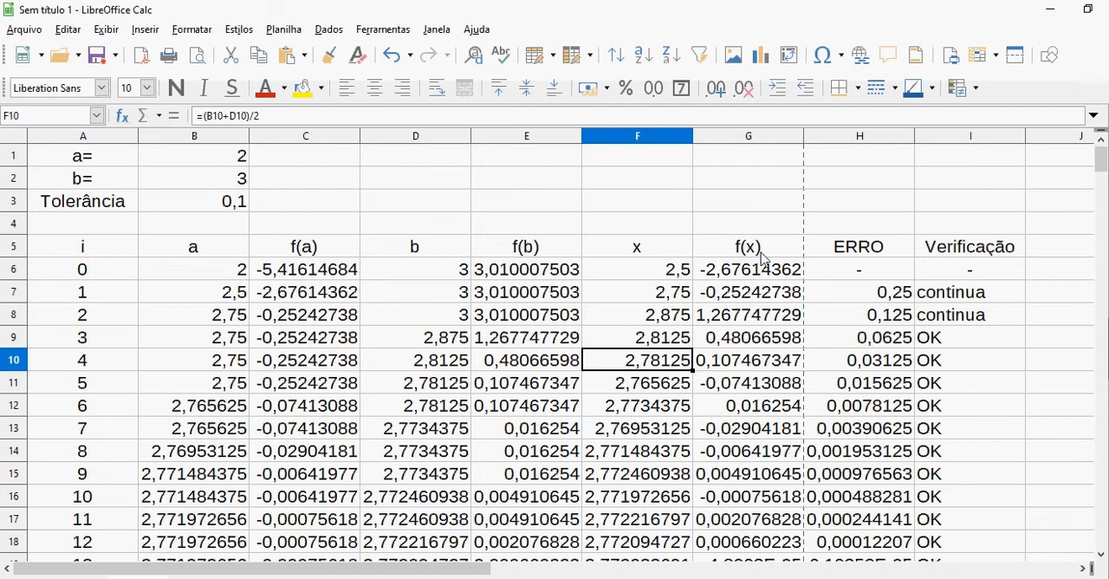
# Enter the heading SOLUÇÃO in cell H1 above the ERRO column
pyautogui.click(837, 163)
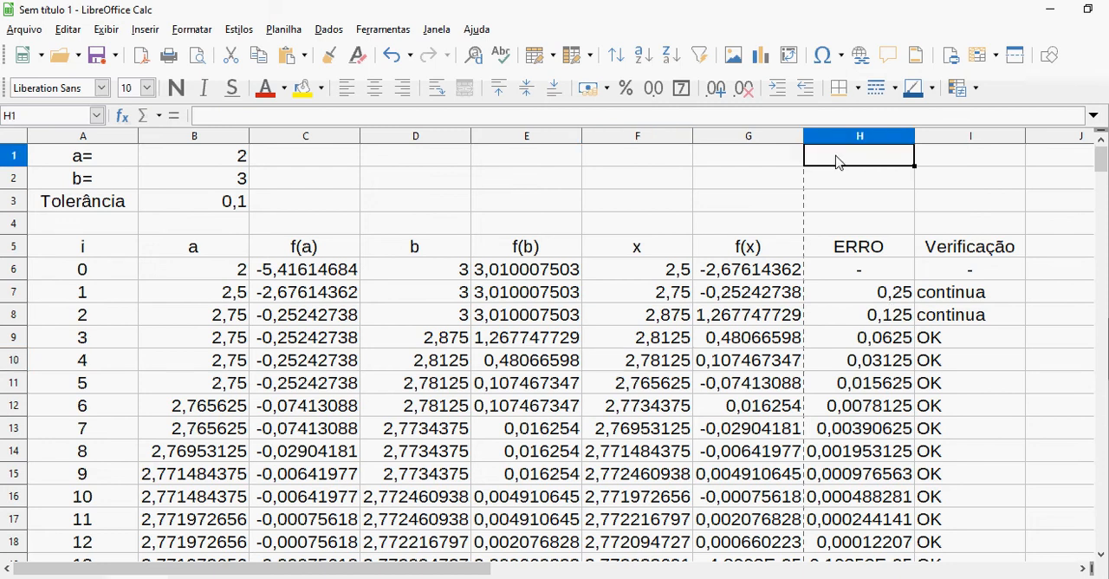
pyautogui.write('SO')
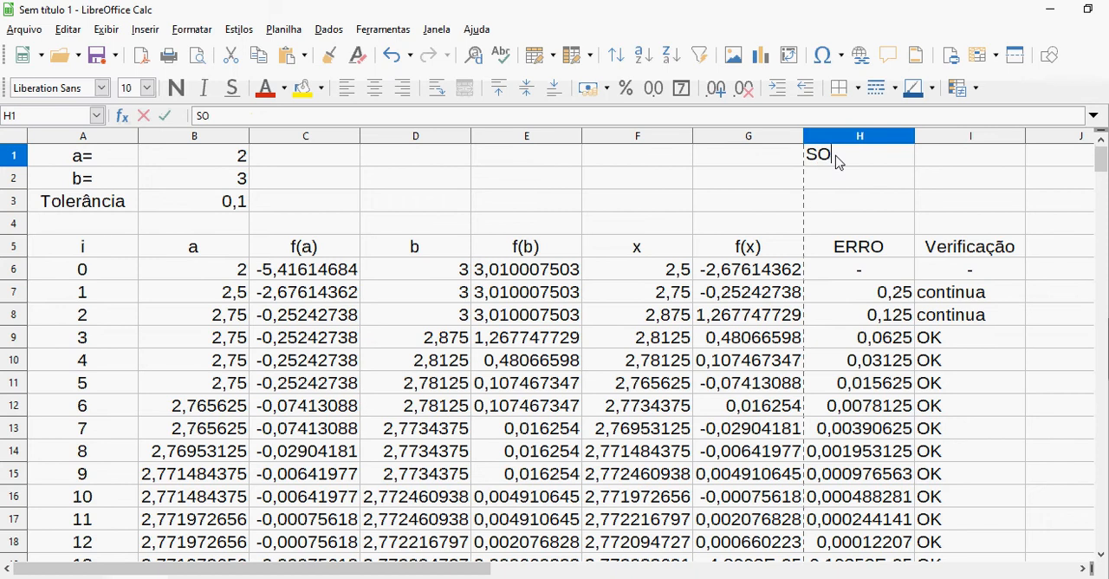
pyautogui.write('LUÇÃO')
pyautogui.press('Return')
# Merge and center cells H1:I1 so the SOLUÇÃO heading spans both columns
pyautogui.press('Right')
pyautogui.press('Right')
pyautogui.press('Right')
pyautogui.press('Right')
pyautogui.press('Right')
pyautogui.press('Right')
pyautogui.press('Right')
pyautogui.press('Right')
pyautogui.press('Right')
pyautogui.press('Right')
pyautogui.press('Right')
pyautogui.press('Right')
pyautogui.press('Right')
pyautogui.press('Right')
pyautogui.press('Right')
pyautogui.press('Right')
pyautogui.press('Right')
pyautogui.press('Right')
pyautogui.press('Right')
pyautogui.press('Right')
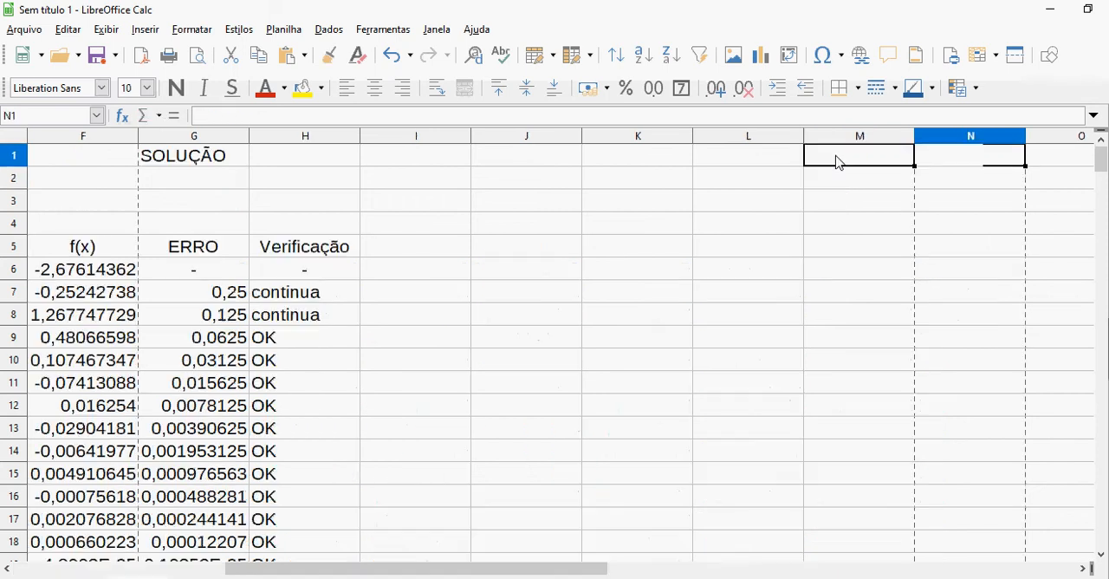
pyautogui.press('Left')
pyautogui.press('Left')
pyautogui.press('Left')
pyautogui.press('Left')
pyautogui.press('Left')
pyautogui.press('Left')
pyautogui.press('Left')
pyautogui.press('Left')
pyautogui.press('Left')
pyautogui.press('Left')
pyautogui.press('Left')
pyautogui.press('Left')
pyautogui.press('Left')
pyautogui.press('Left')
pyautogui.press('Left')
pyautogui.press('Left')
pyautogui.press('Left')
pyautogui.press('Left')
pyautogui.press('Left')
pyautogui.press('Left')
pyautogui.press('Left')
pyautogui.press('Left')
pyautogui.press('Left')
pyautogui.press('Left')
pyautogui.press('Left')
pyautogui.press('Left')
pyautogui.press('Left')
pyautogui.press('Left')
pyautogui.press('Left')
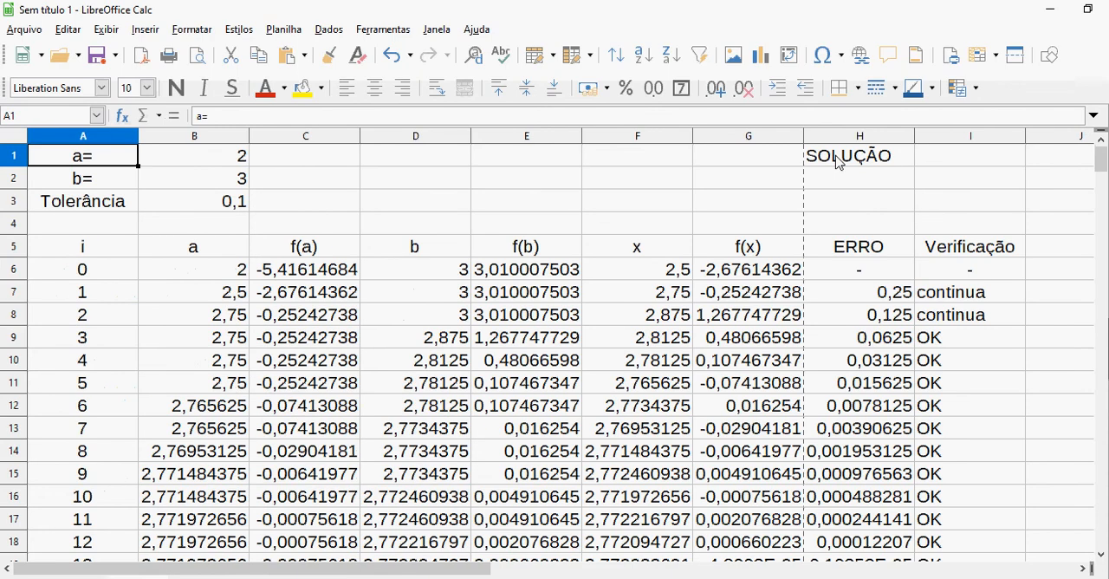
pyautogui.press('Right')
pyautogui.press('Right')
pyautogui.press('Right')
pyautogui.press('Right')
pyautogui.press('Right')
pyautogui.press('Right')
pyautogui.press('Right')
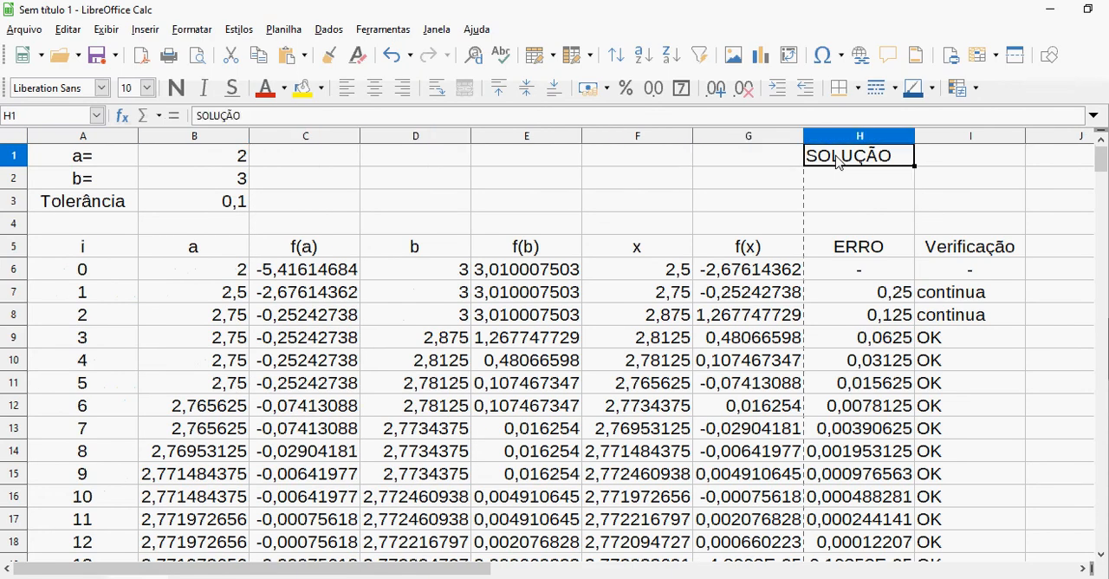
pyautogui.hotkey('shift', 'Right')
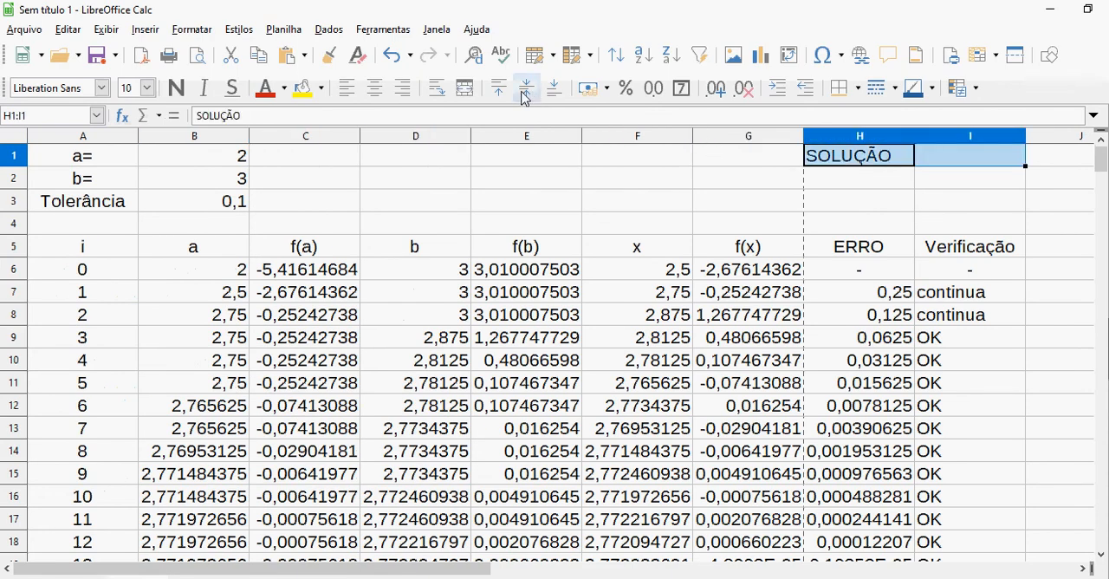
pyautogui.click(464, 88)
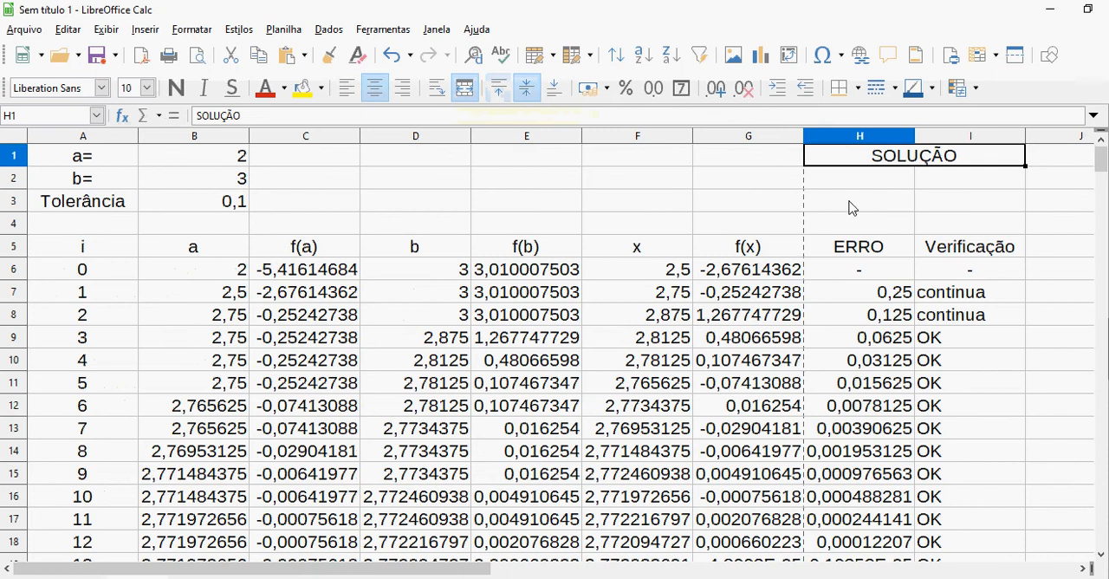
# Merge and center the empty cells H2:I3 below the SOLUÇÃO heading into a single result cell
pyautogui.click(864, 180)
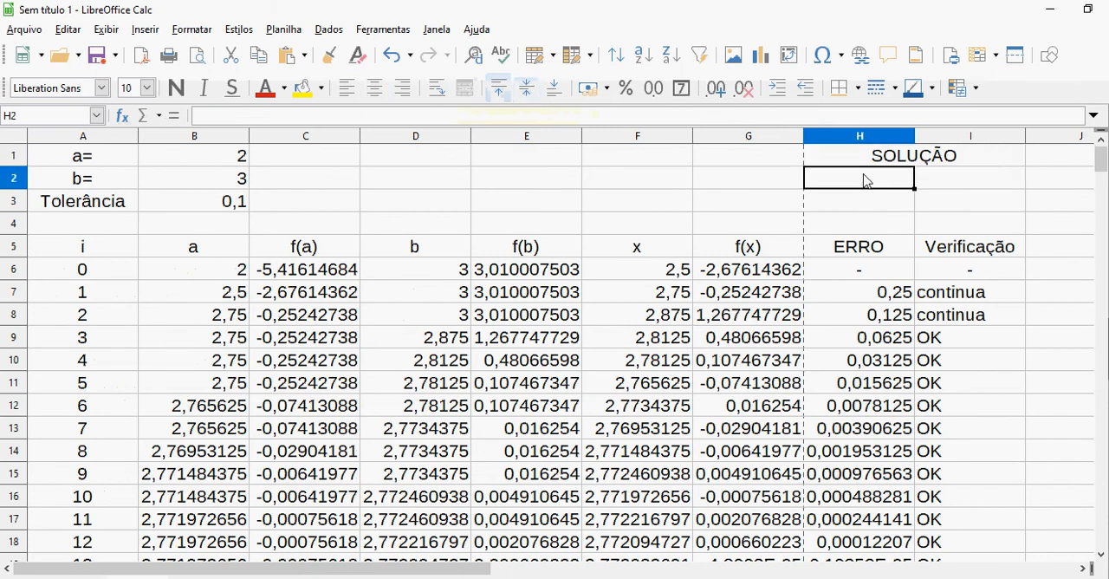
pyautogui.hotkey('shift', 'Down')
pyautogui.hotkey('shift', 'Right')
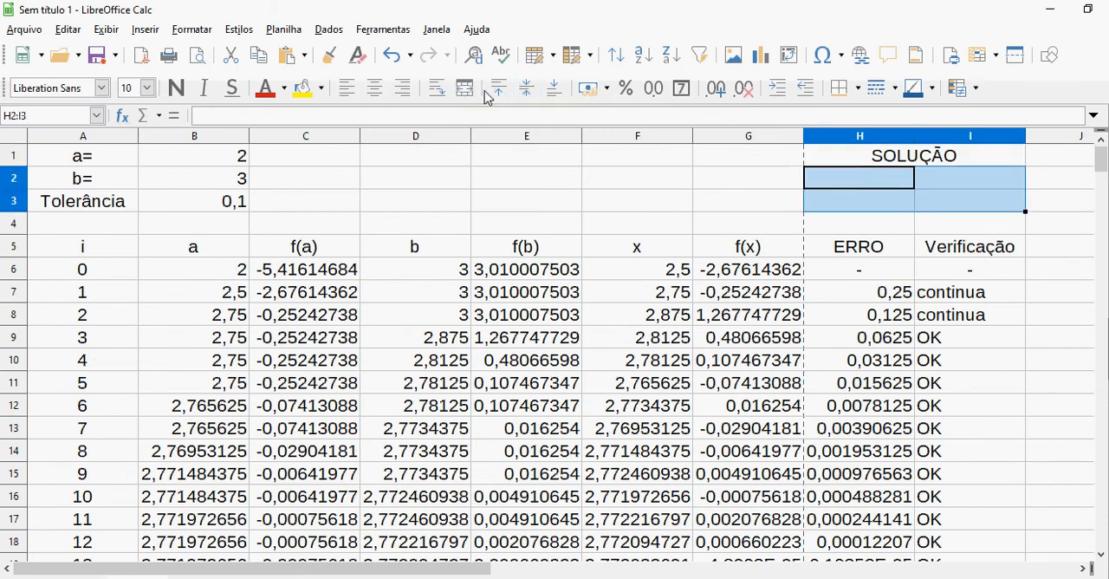
pyautogui.click(464, 87)
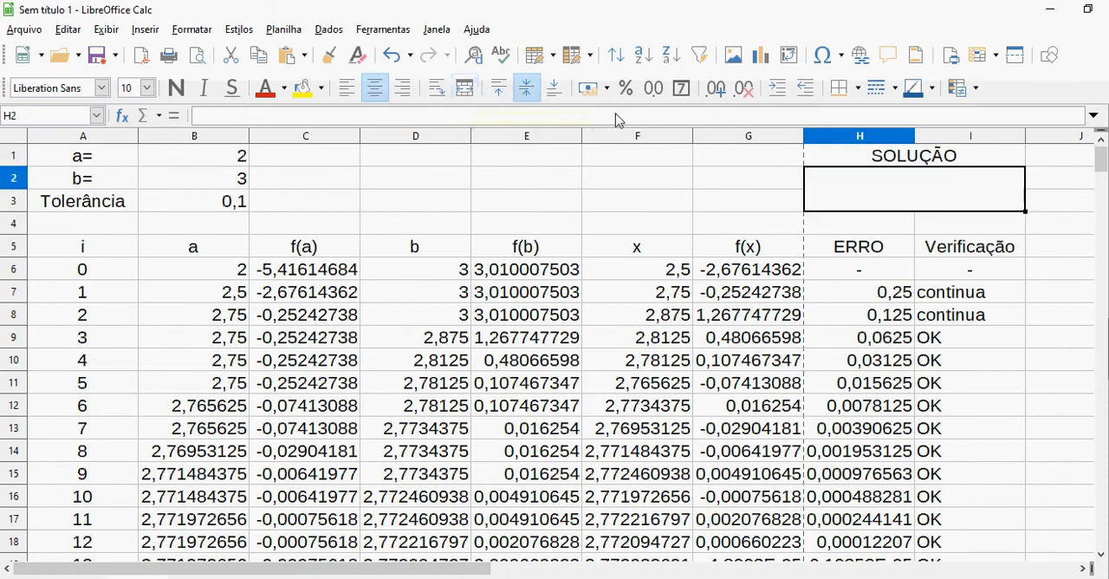
# Apply borders around the heading and result cells in H1:I3 and make their text bold
pyautogui.click(827, 160)
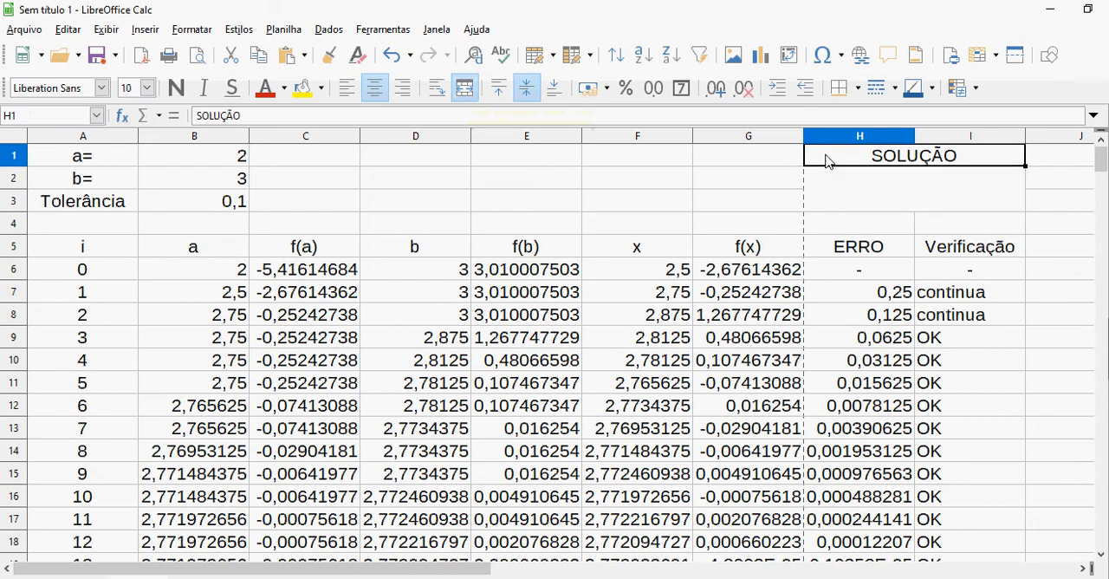
pyautogui.hotkey('shift', 'Down')
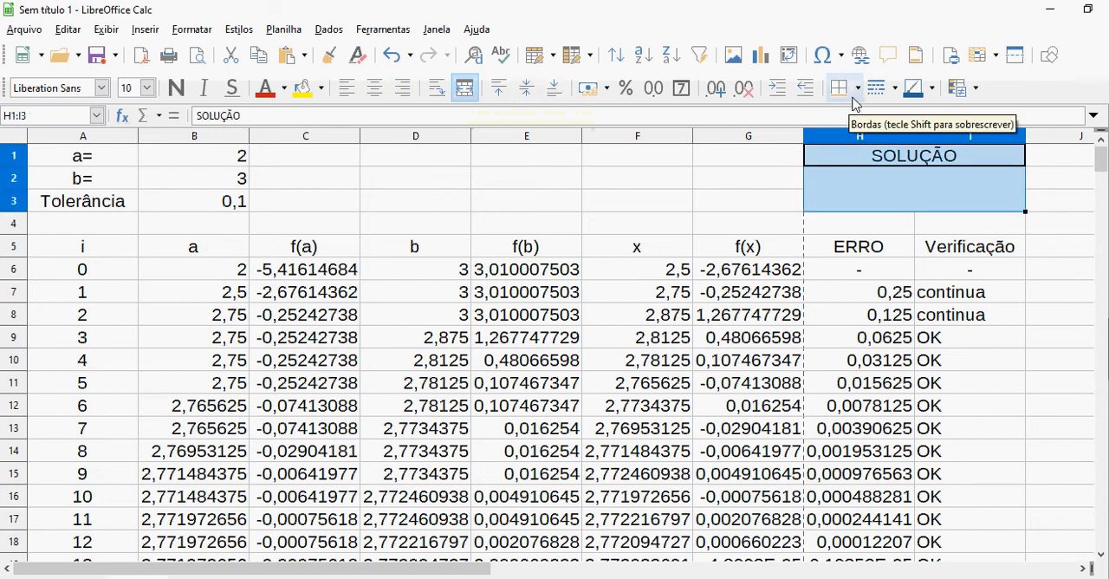
pyautogui.click(855, 96)
pyautogui.click(911, 191)
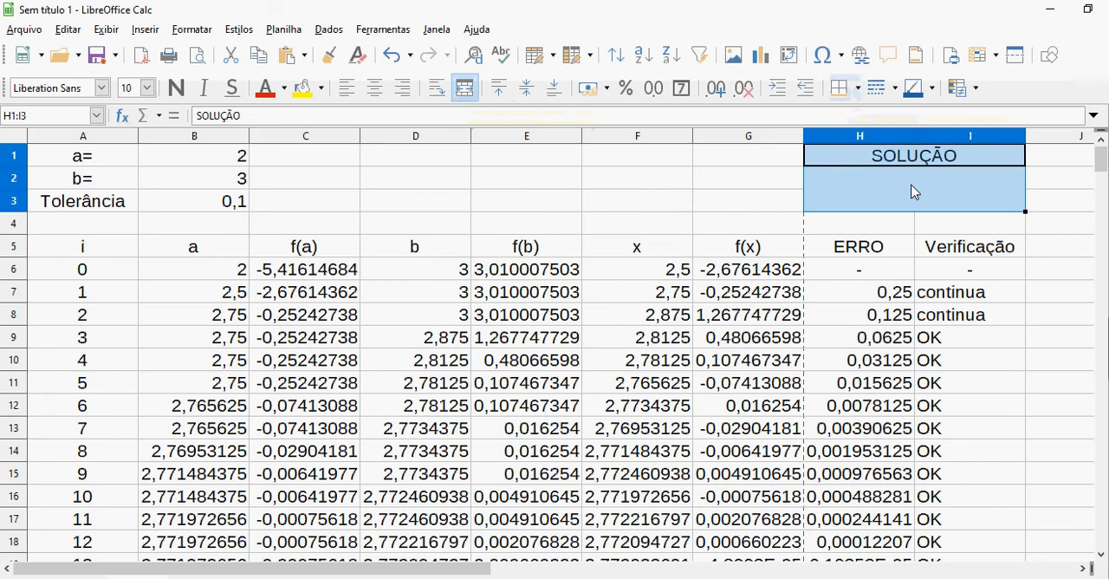
pyautogui.click(176, 90)
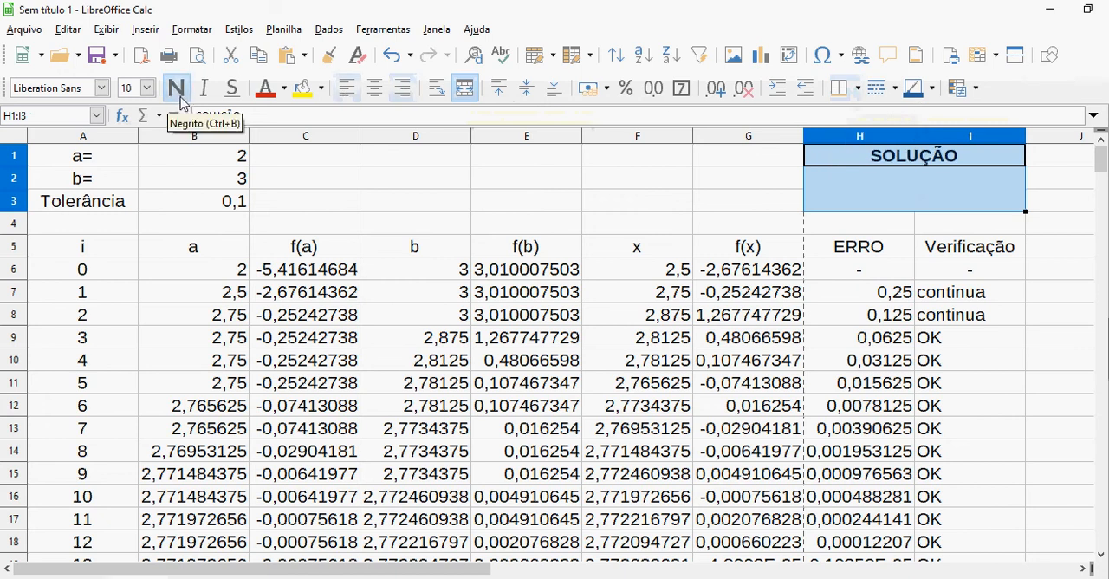
# Begin the formula =ÍNDICE( in the merged H2 cell, starting its reference range in the x column with F6:F7
pyautogui.click(831, 188)
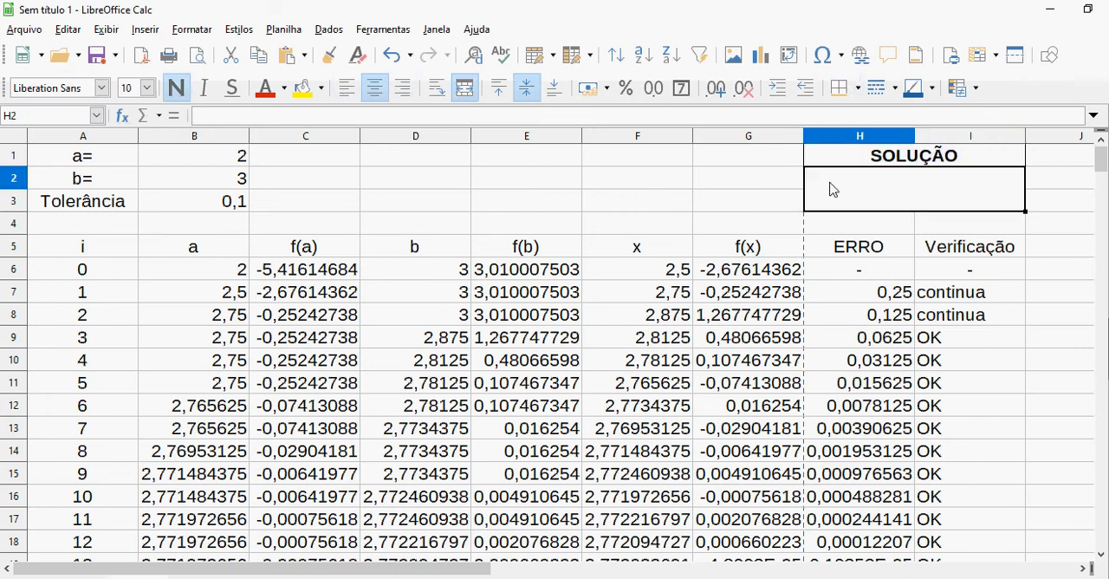
pyautogui.write('=')
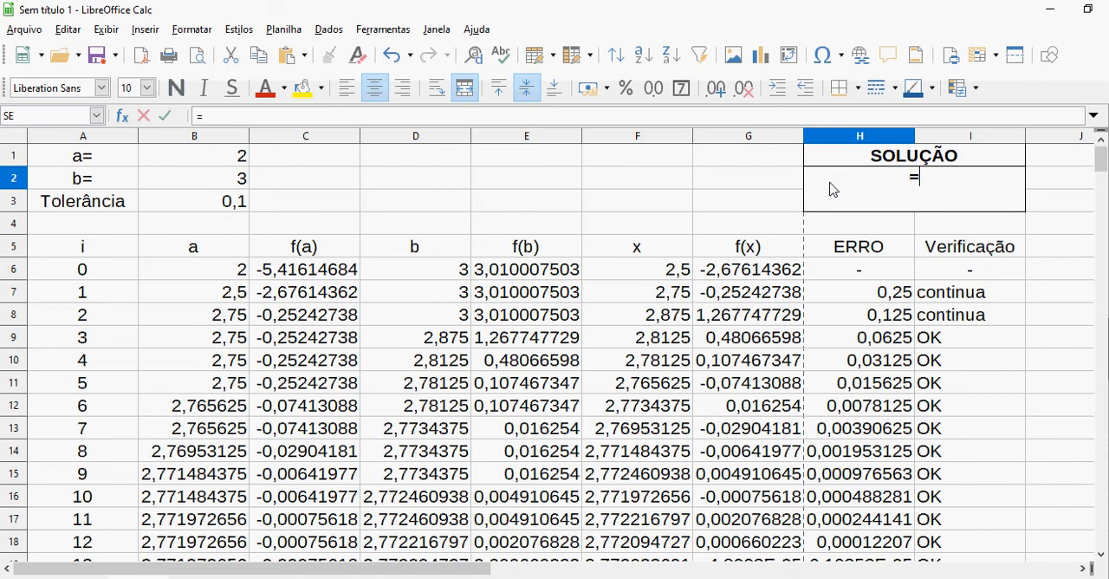
pyautogui.write('índic')
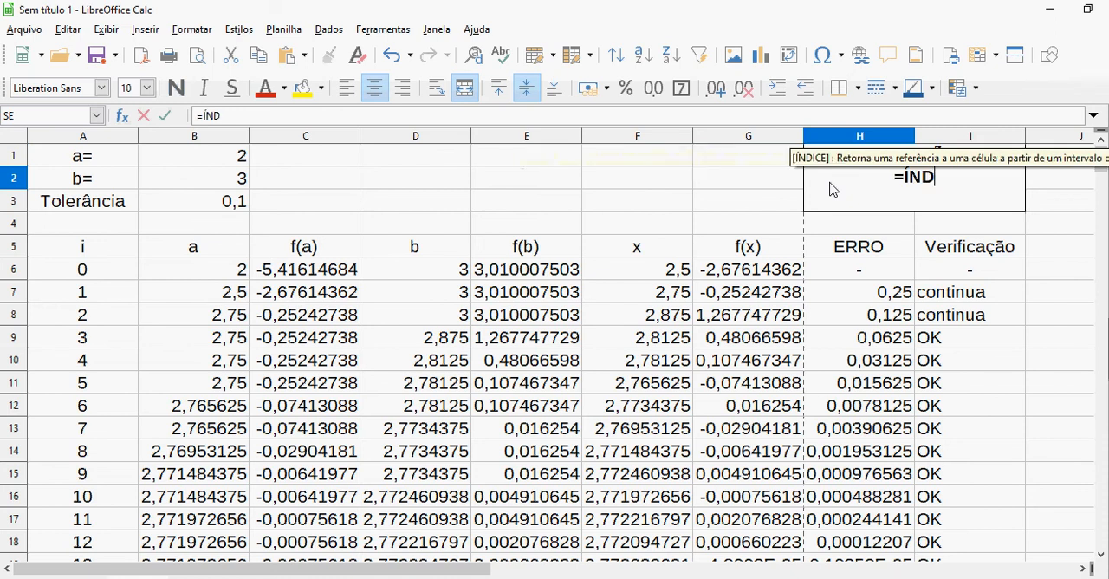
pyautogui.write('e(')
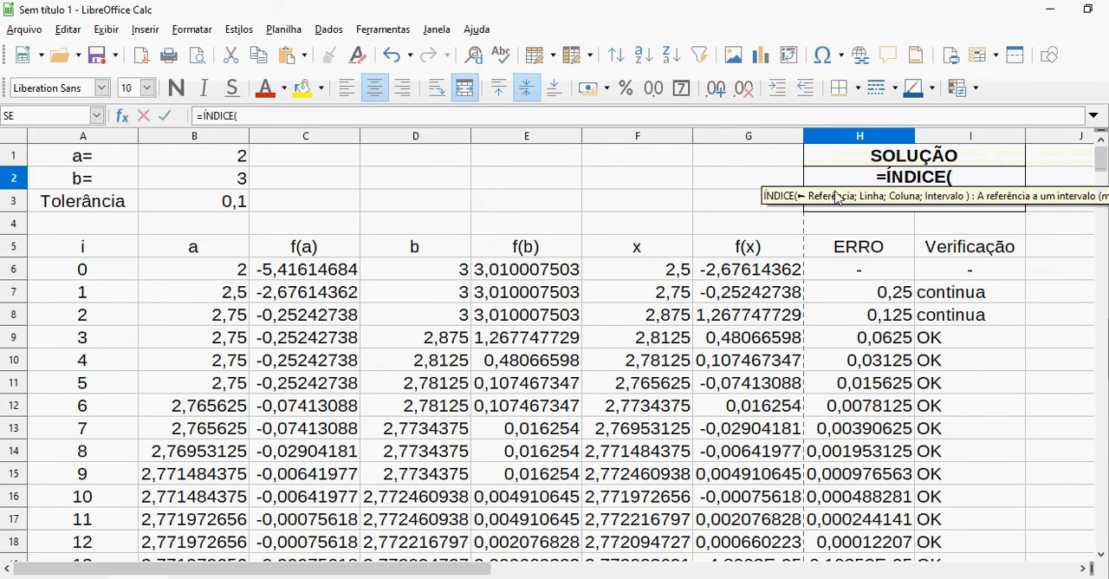
pyautogui.click(658, 271)
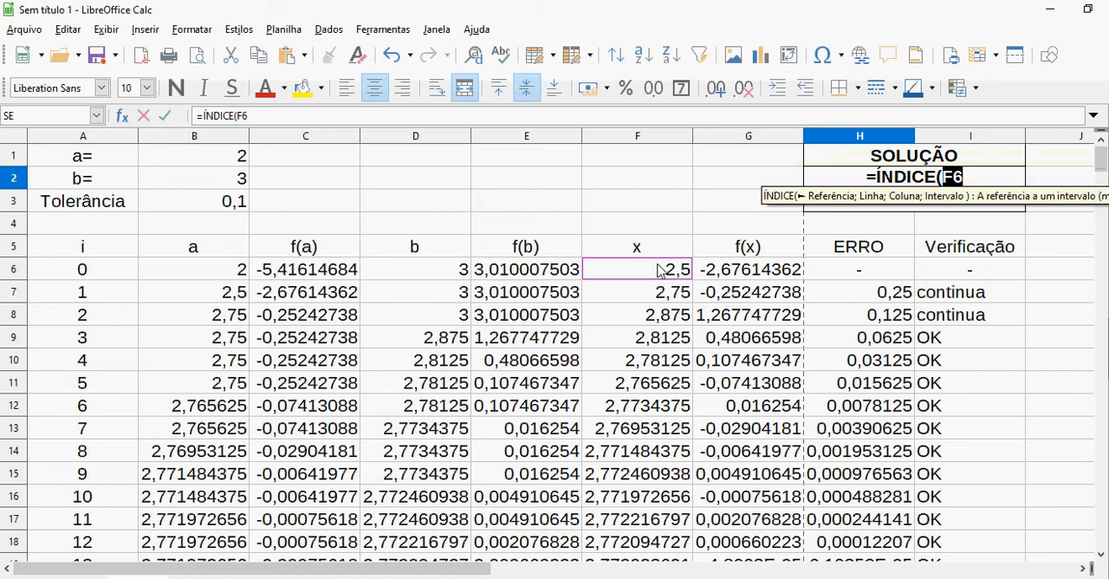
pyautogui.moveTo(658, 270); pyautogui.dragTo(652, 296)
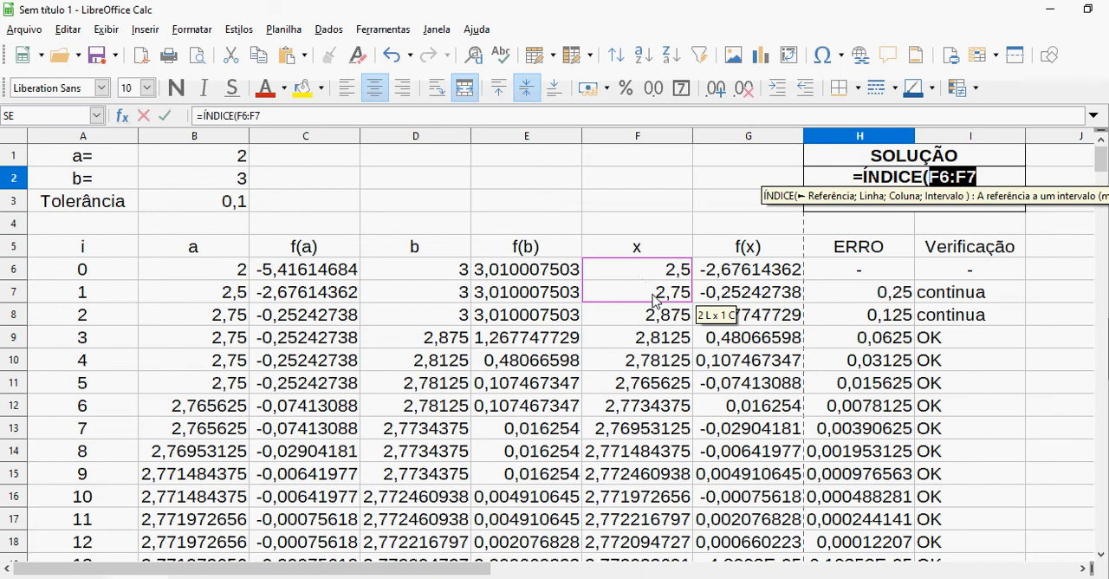
# Using the on-screen keyboard, extend the ÍNDICE reference range to F6:F260 and add a semicolon for the row argument
pyautogui.hotkey('alt', 'Tab')
pyautogui.hotkey('alt', 'Tab')
pyautogui.hotkey('alt', 'Tab')
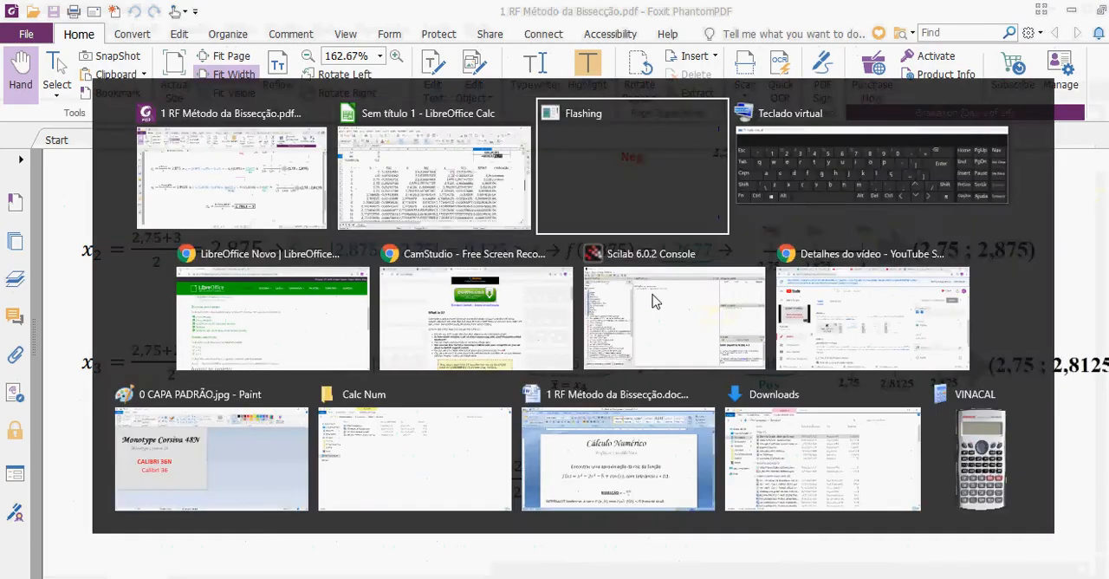
pyautogui.hotkey('alt', 'Tab')
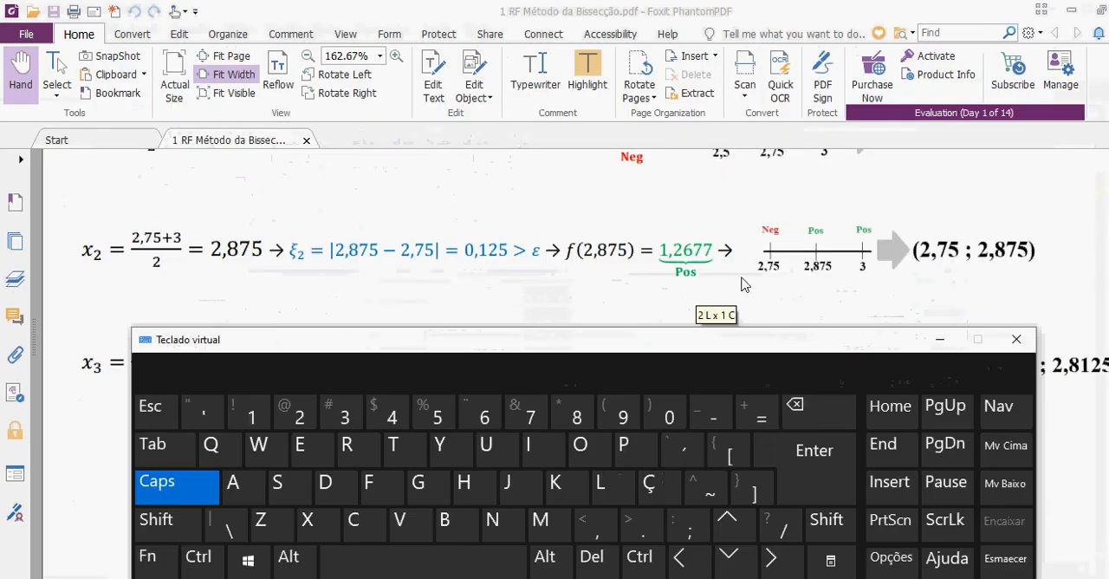
pyautogui.hotkey('alt', 'Tab')
pyautogui.hotkey('alt', 'Tab')
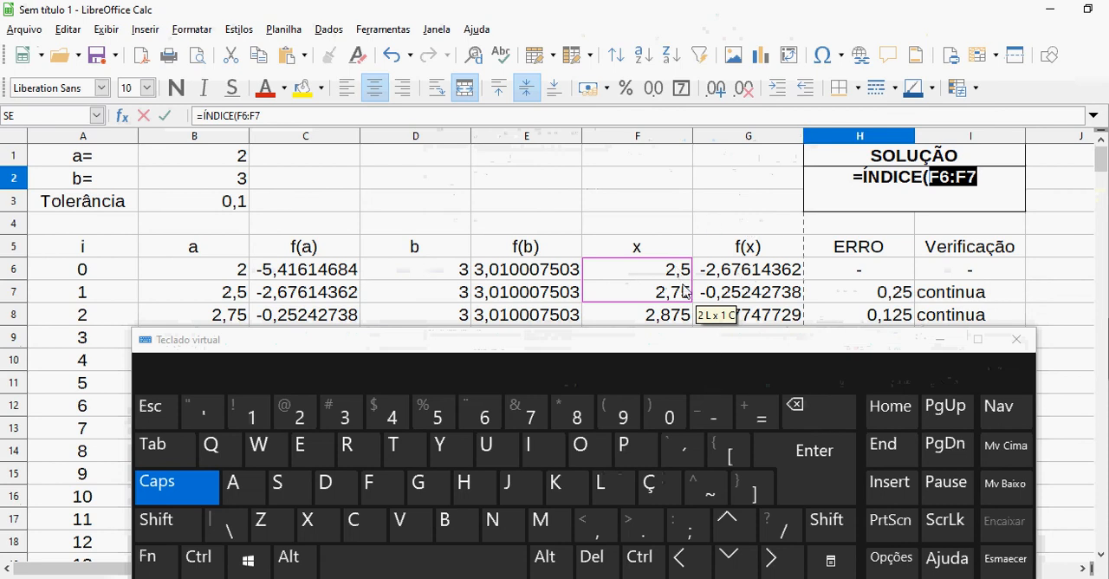
pyautogui.click(198, 561)
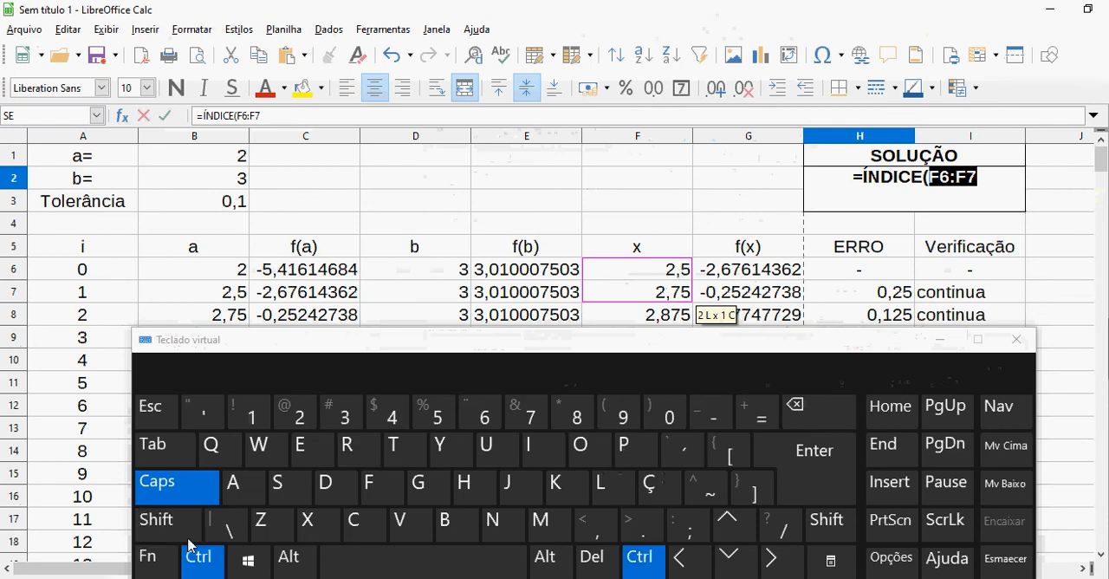
pyautogui.click(186, 530)
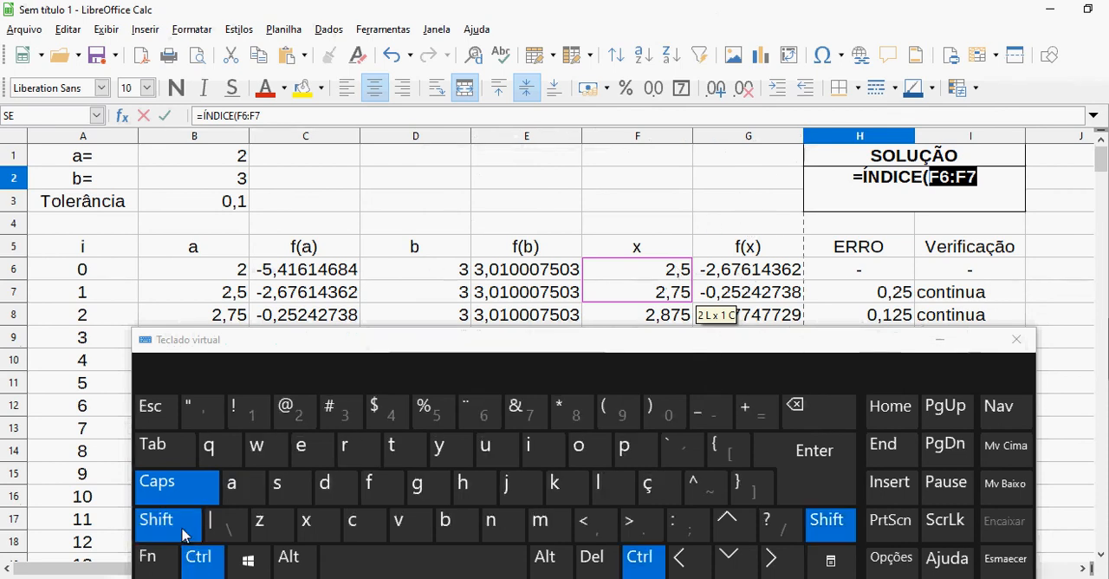
pyautogui.click(740, 561)
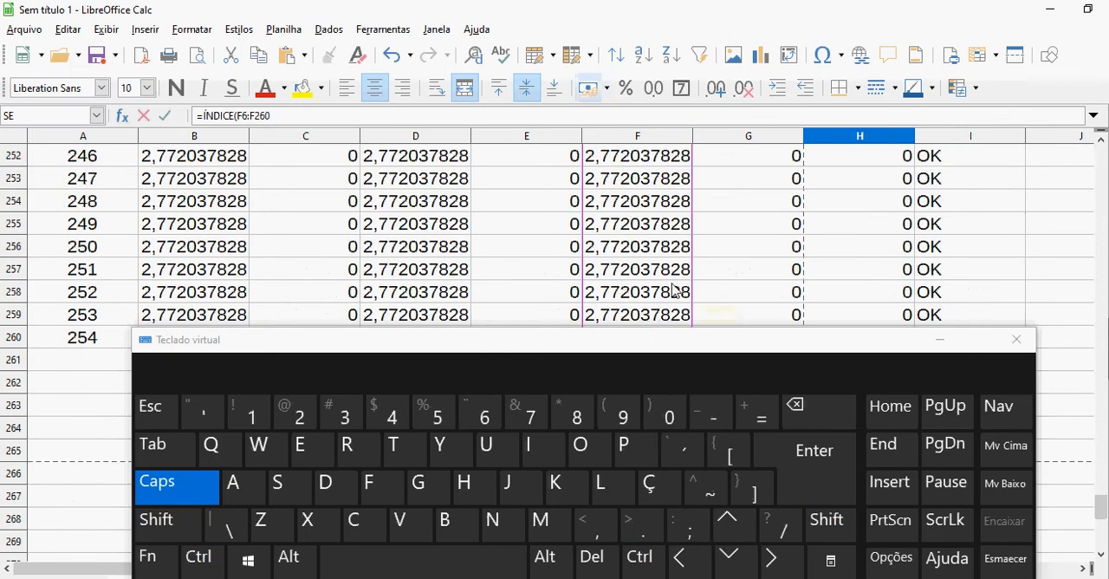
pyautogui.write(';')
pyautogui.click(939, 338)
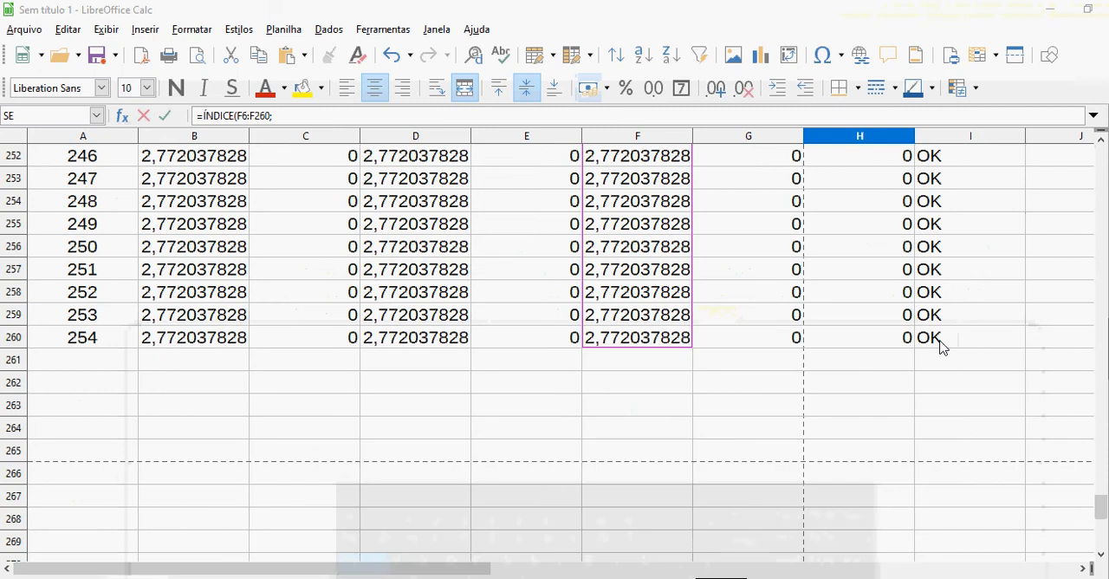
pyautogui.moveTo(1101, 511); pyautogui.dragTo(1101, 151)
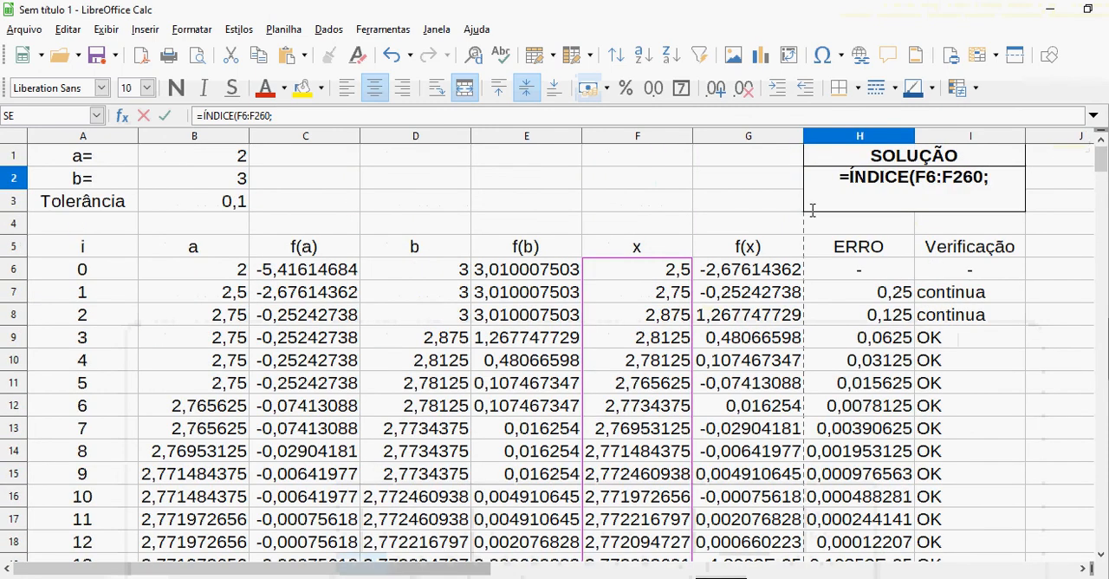
# Nest a CORRESP function as the row argument of ÍNDICE, with "OK" as its search criterion
pyautogui.write('CORRESP')
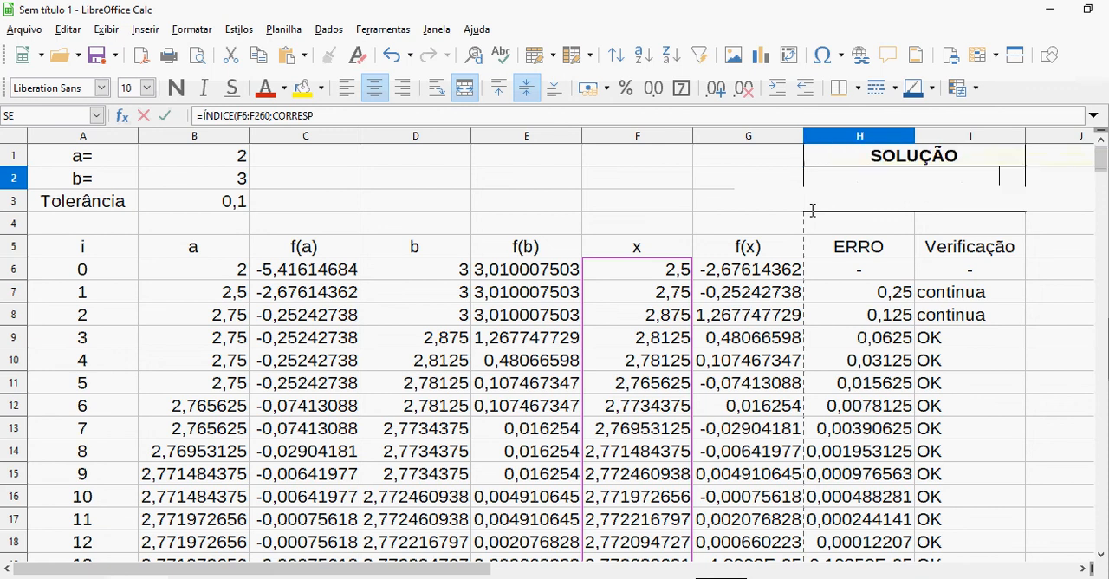
pyautogui.write('(')
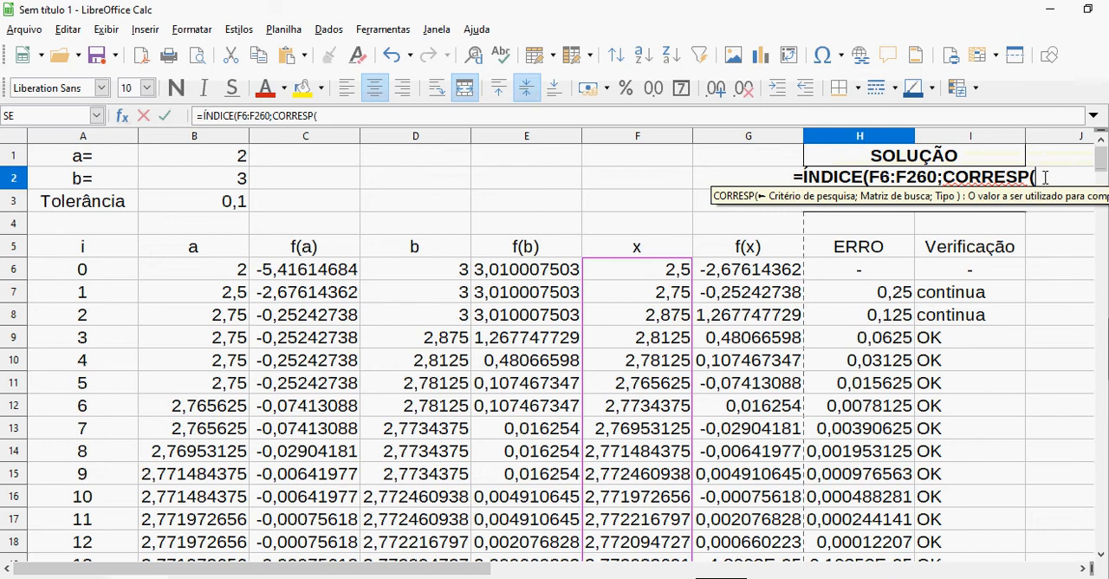
pyautogui.write('"OK')
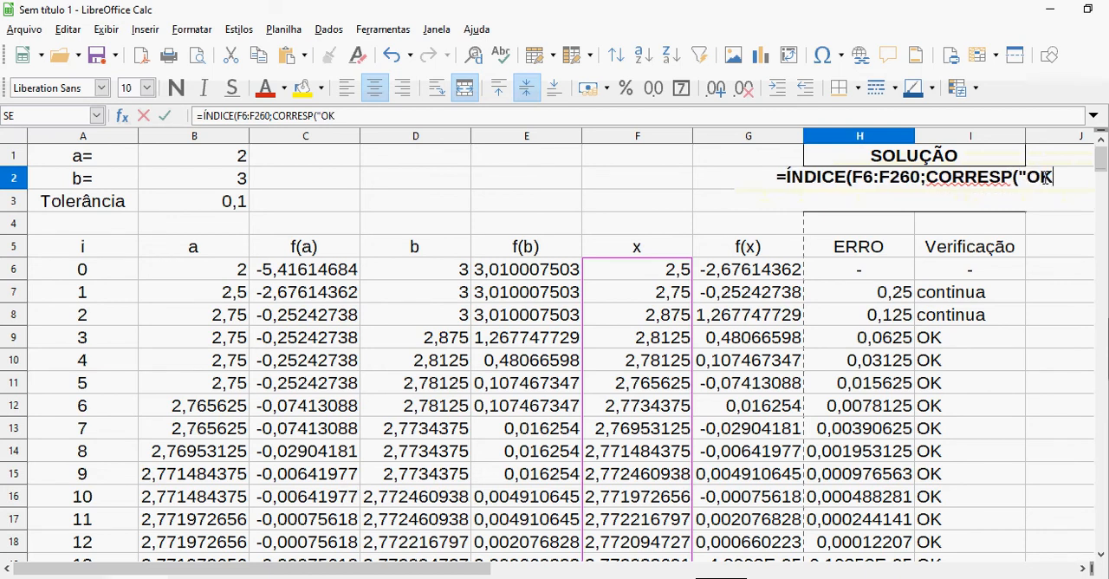
pyautogui.write('"')
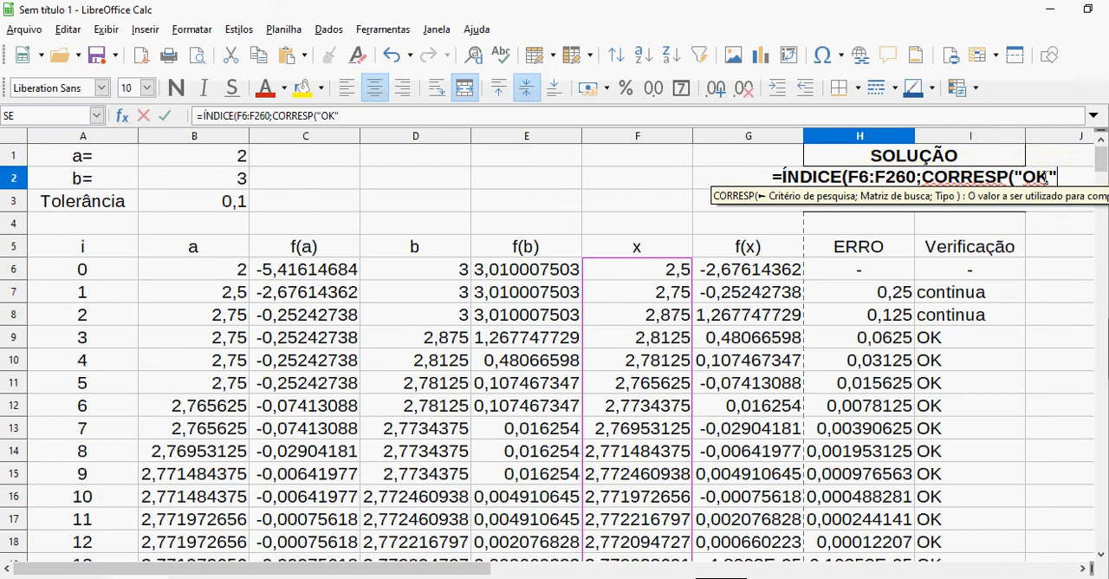
pyautogui.write(';')
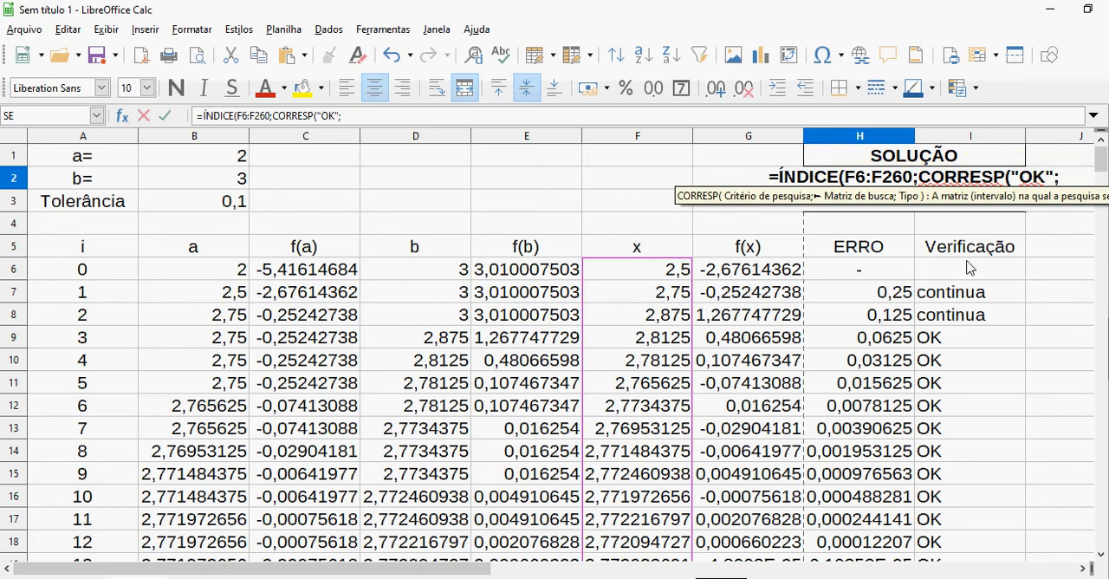
# Set the CORRESP search range to I6:I260 in the Verificação column, extending it with the on-screen keyboard
pyautogui.moveTo(968, 268); pyautogui.dragTo(966, 288)
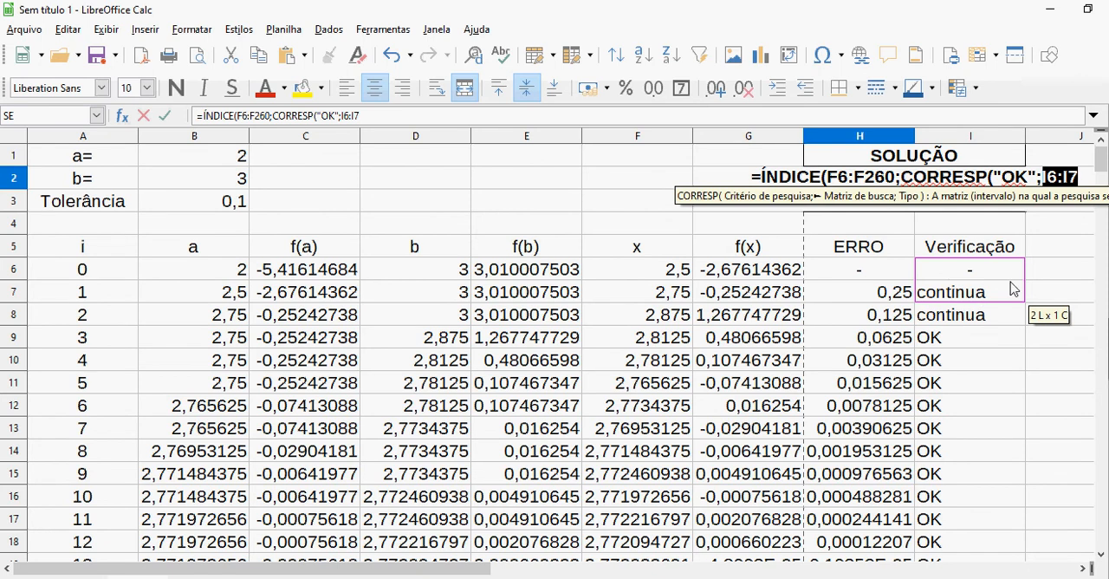
pyautogui.hotkey('alt', 'Tab')
pyautogui.hotkey('alt', 'Tab')
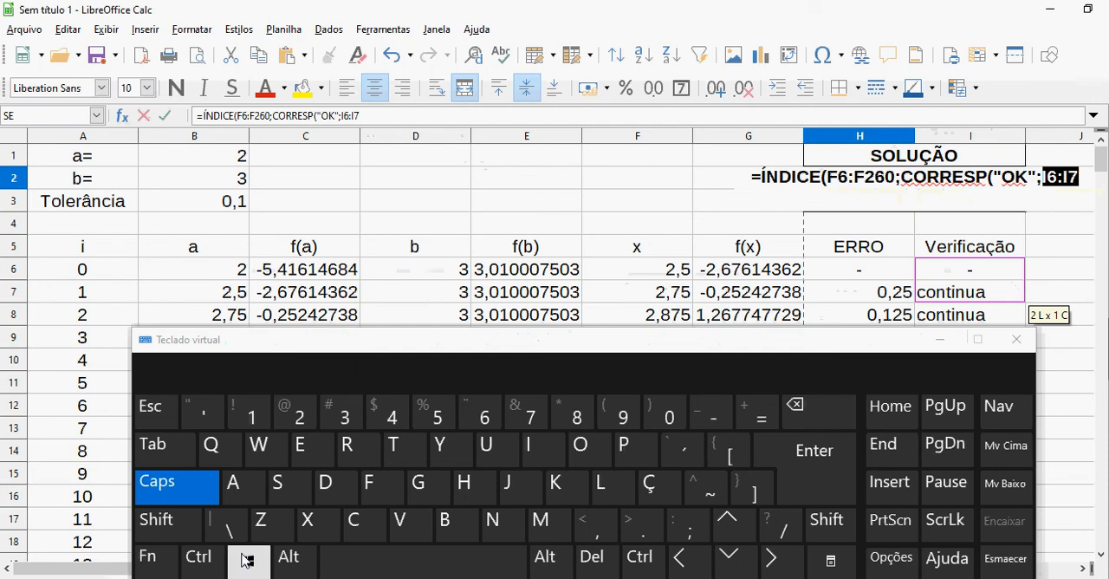
pyautogui.click(197, 556)
pyautogui.click(171, 528)
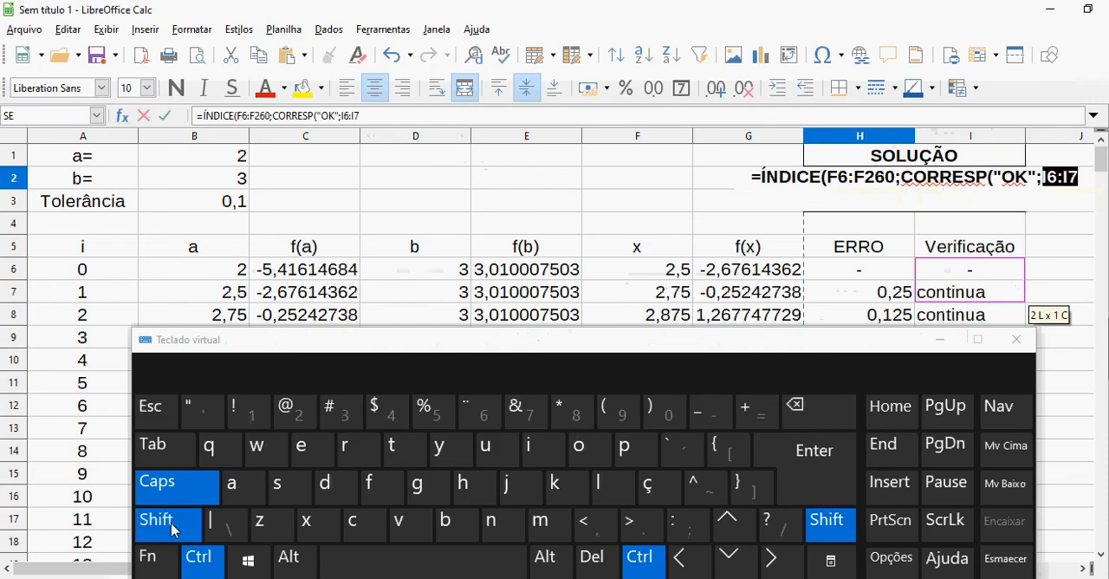
pyautogui.click(752, 560)
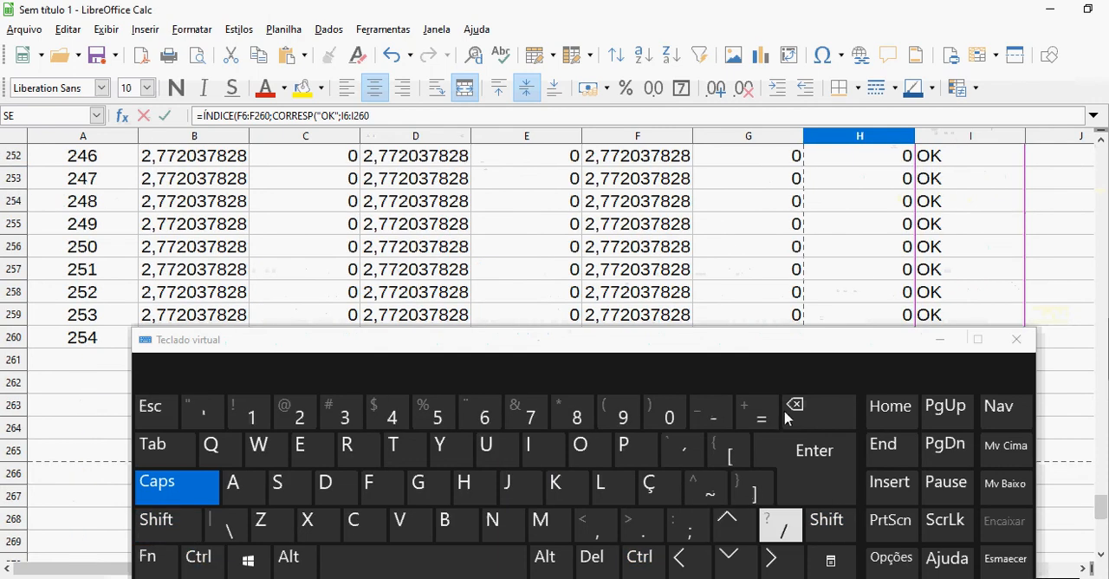
pyautogui.click(940, 340)
pyautogui.moveTo(1102, 518); pyautogui.dragTo(1098, 94)
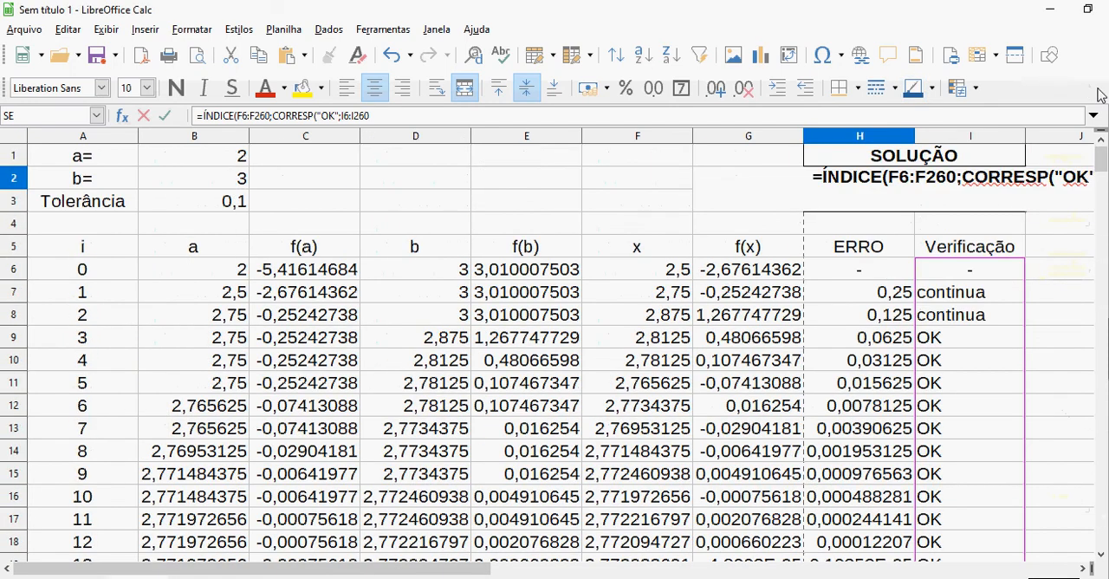
# Set the CORRESP match type to 0 for an exact match and close that function's parenthesis
pyautogui.write(';')
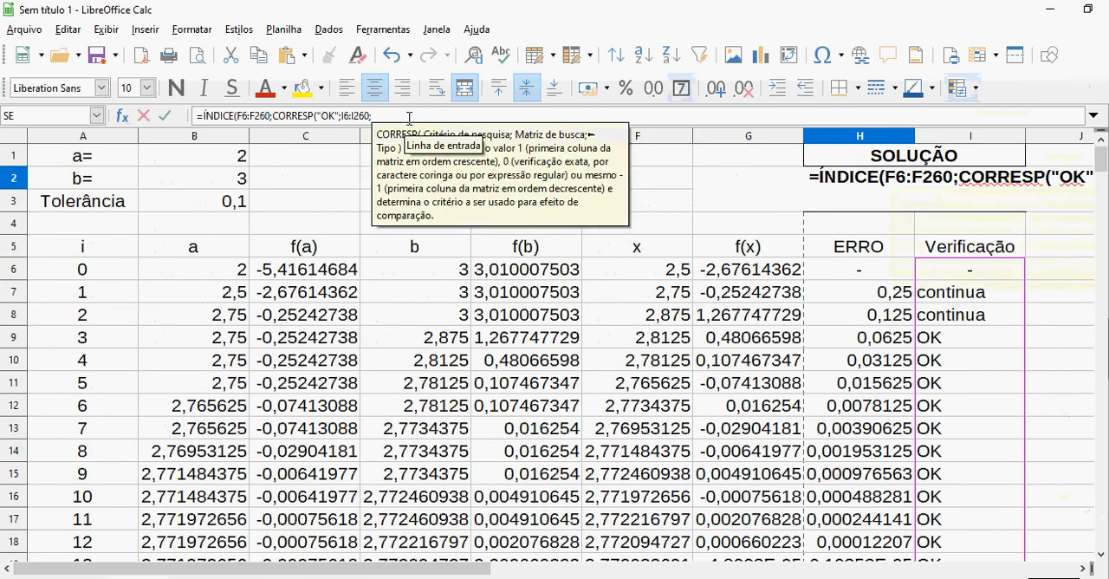
pyautogui.write('0')
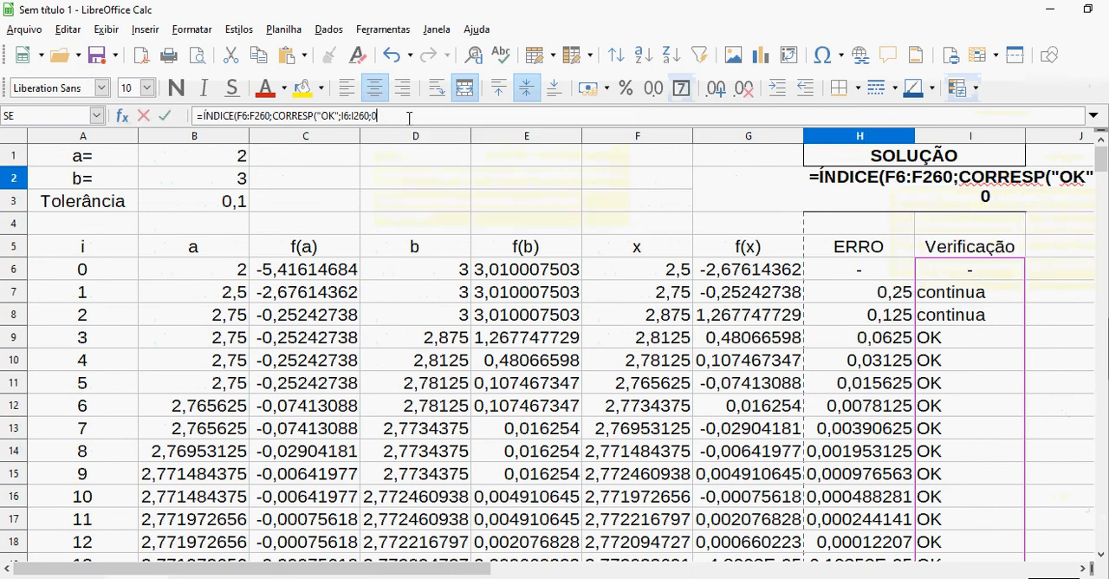
pyautogui.write(')')
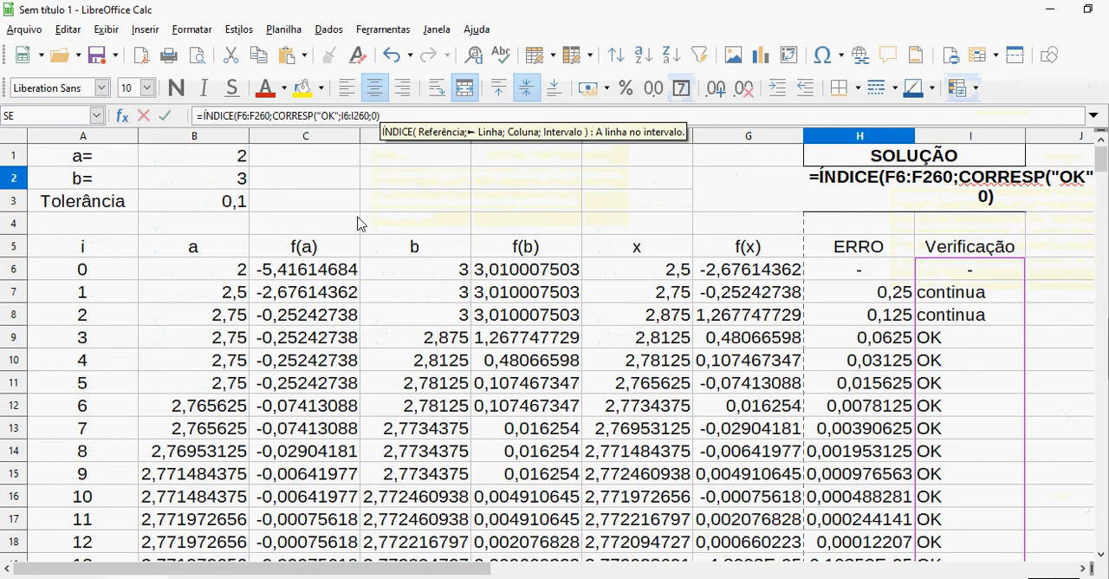
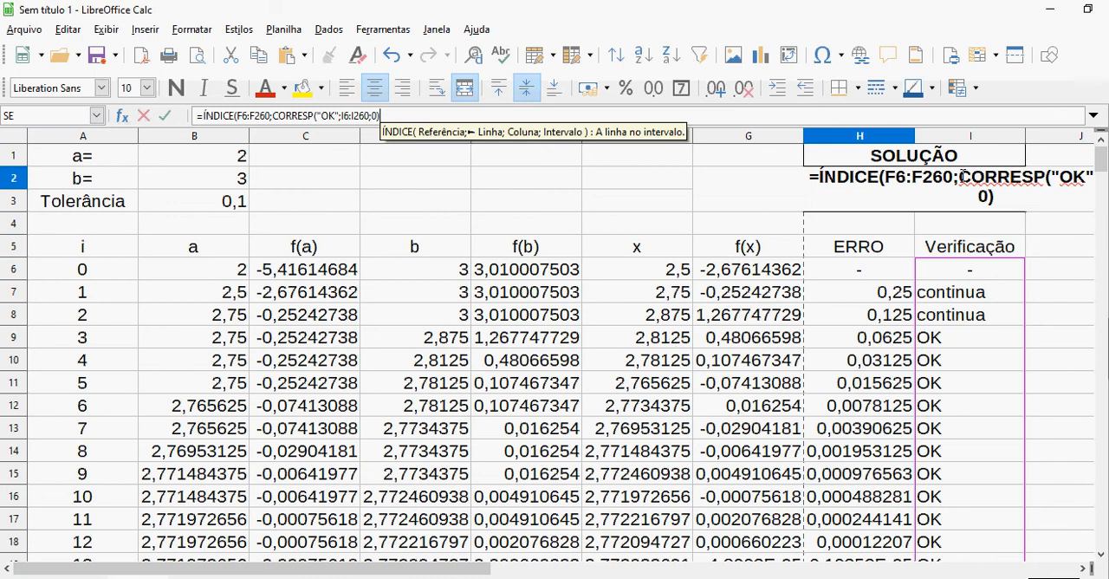
# Add 1+ before CORRESP in the SOLUÇÃO formula so ÍNDICE returns the row after the first OK, and enter it
pyautogui.click(963, 176)
pyautogui.write('1')
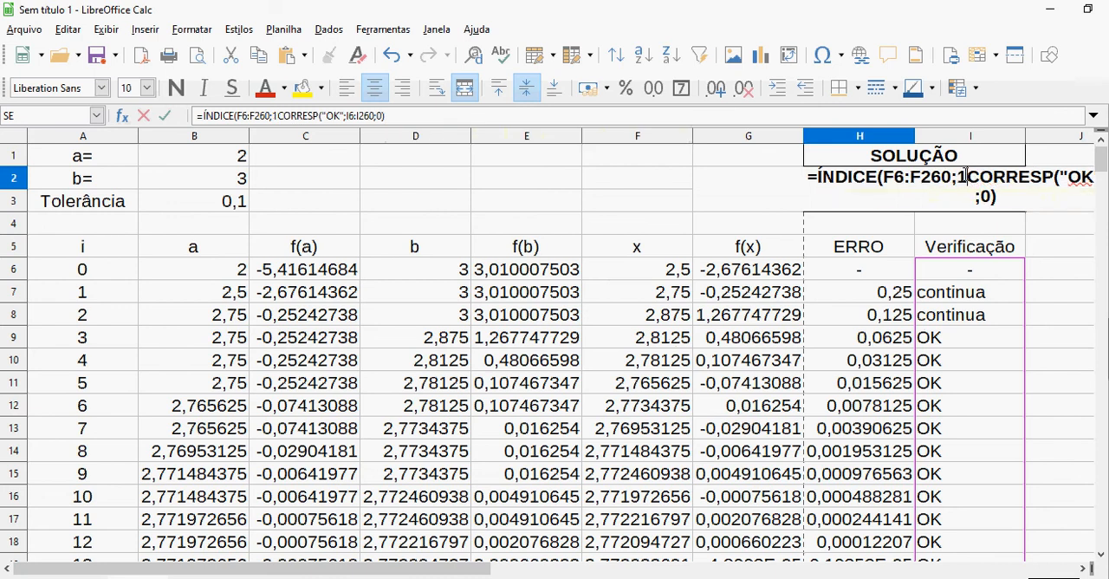
pyautogui.write('+')
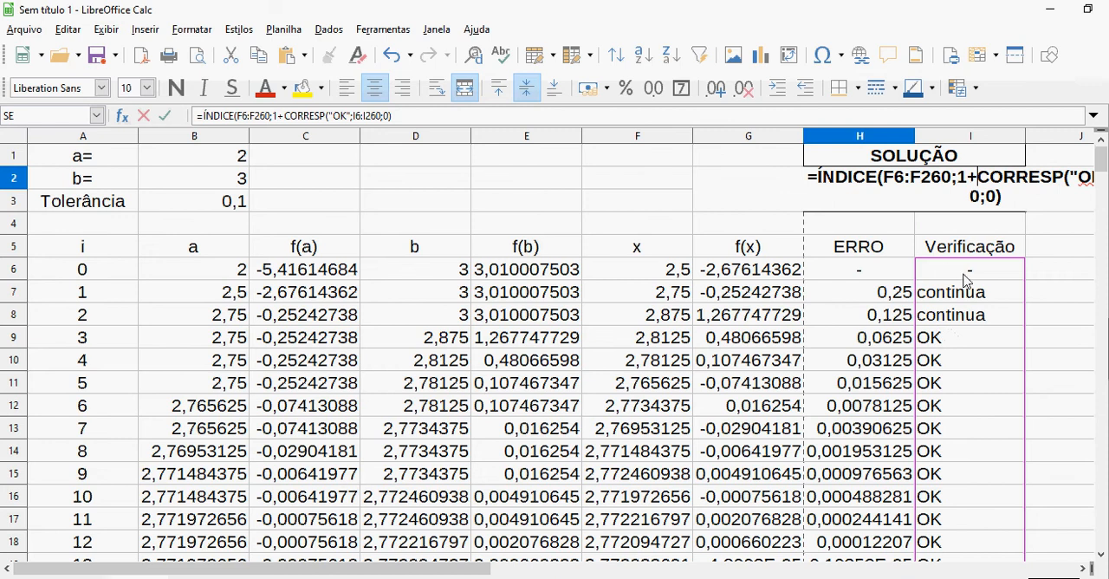
pyautogui.press('Return')
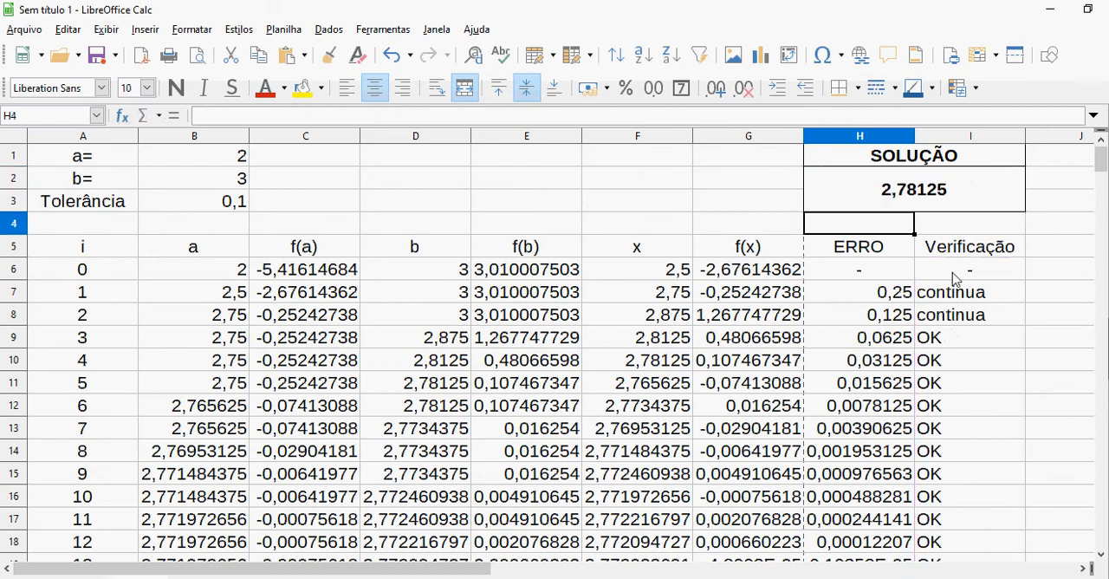
# Compare the SOLUÇÃO result with the Verificação and x cells in row 10
pyautogui.click(918, 208)
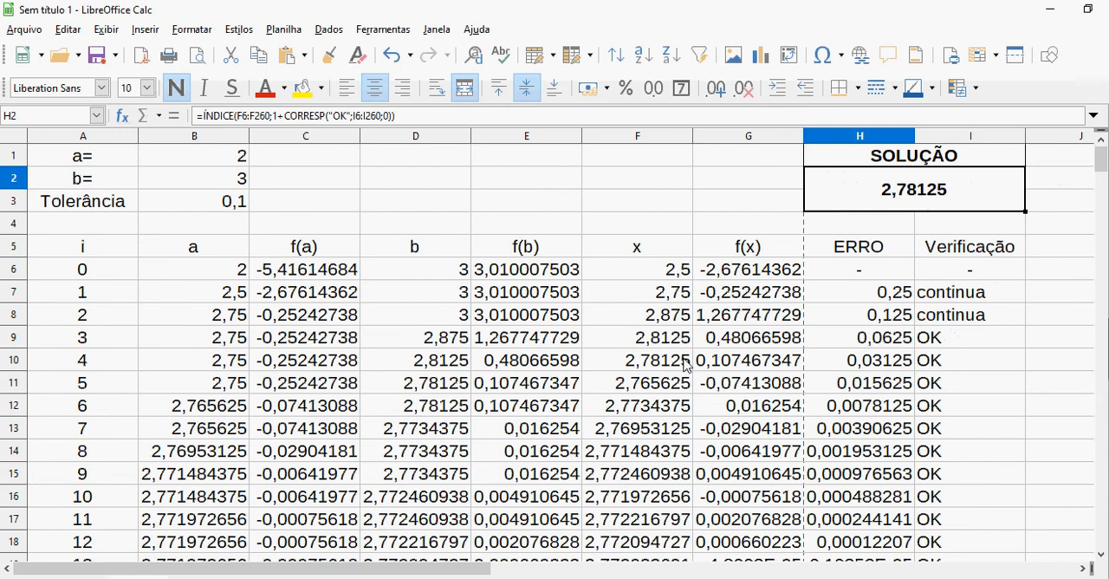
pyautogui.click(942, 362)
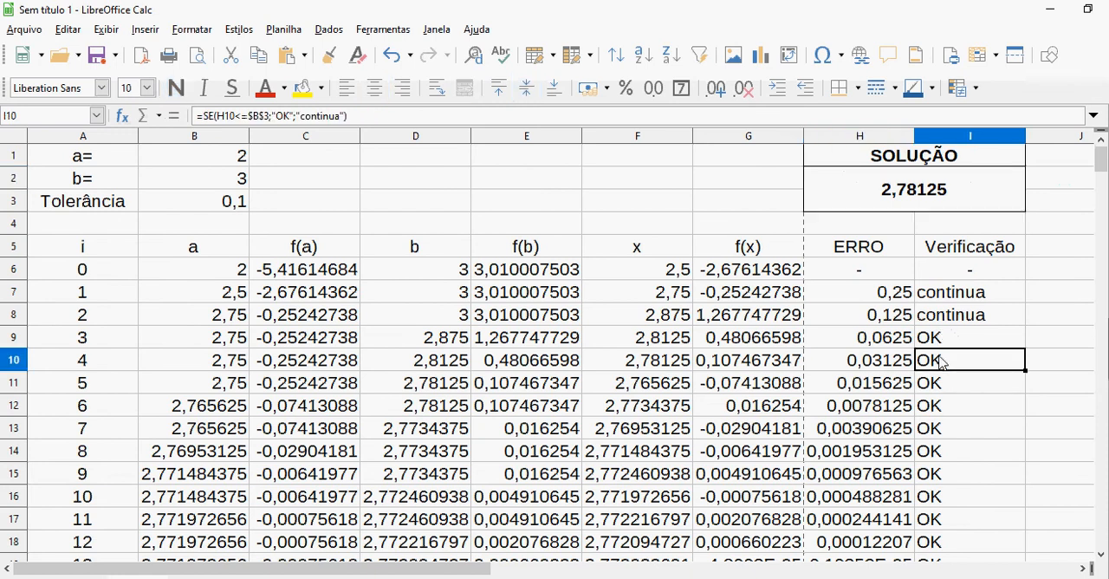
pyautogui.press('Left')
pyautogui.press('Left')
pyautogui.press('Left')
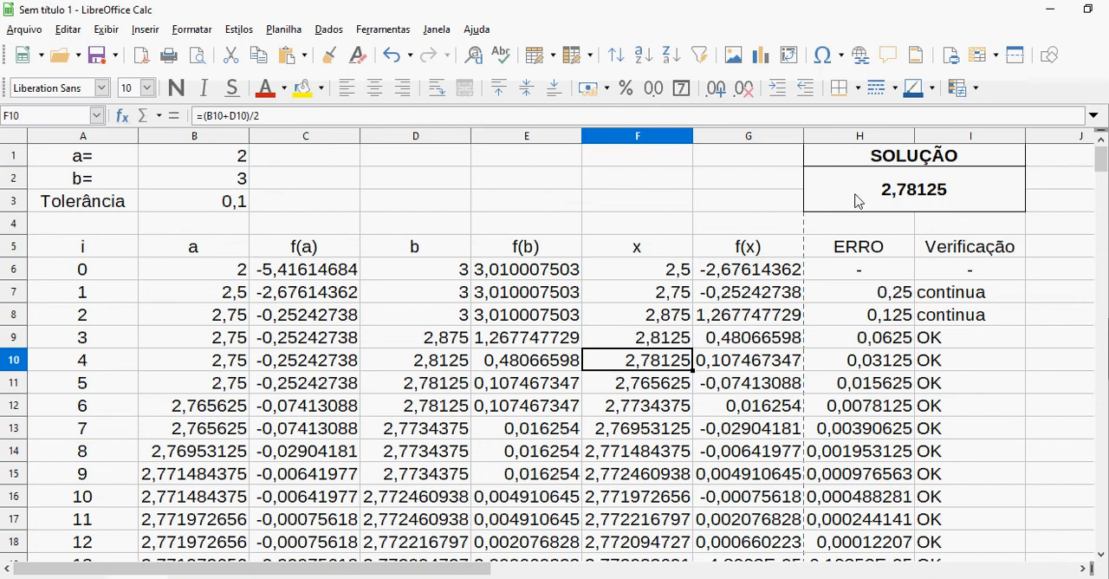
# Set the interval to a = 0 and b = 1, and inspect the f(a) and f(b) formulas in row 6
pyautogui.click(244, 158)
pyautogui.press('Down')
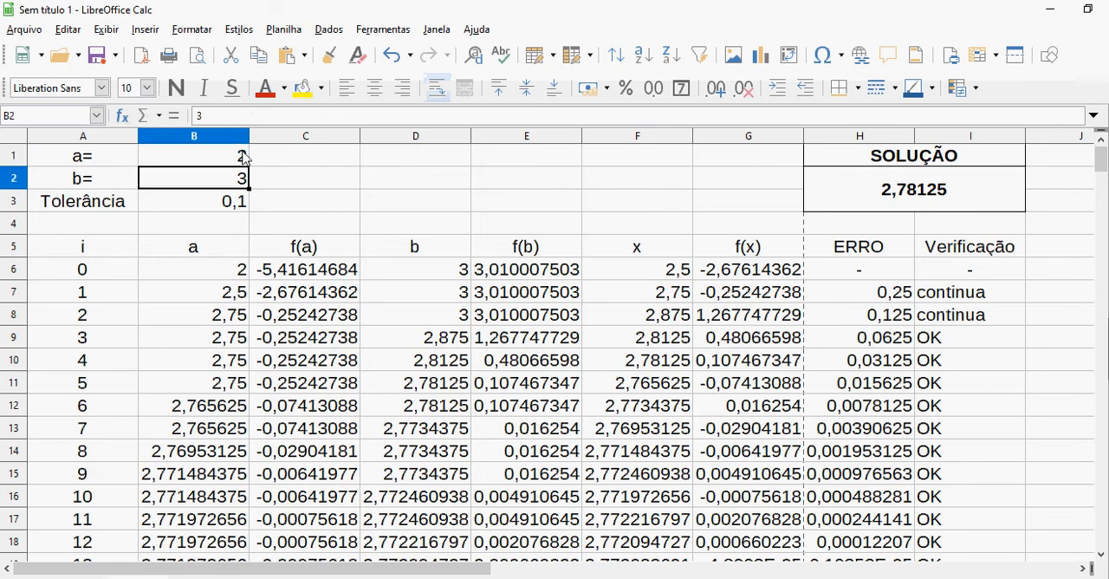
pyautogui.press('Up')
pyautogui.press('Down')
pyautogui.press('Up')
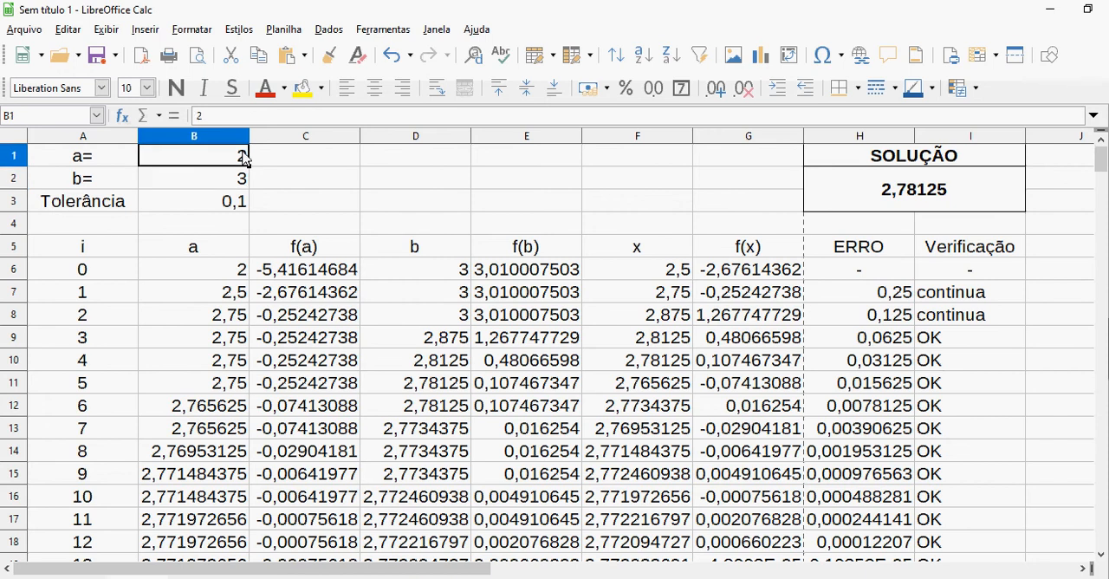
pyautogui.write('0')
pyautogui.press('Return')
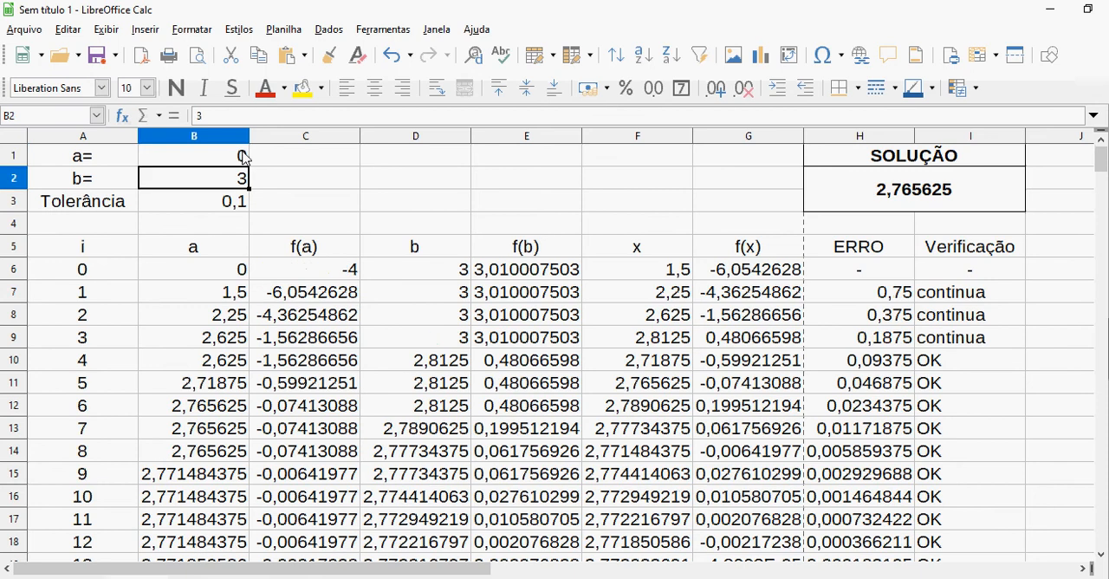
pyautogui.write('1')
pyautogui.press('Return')
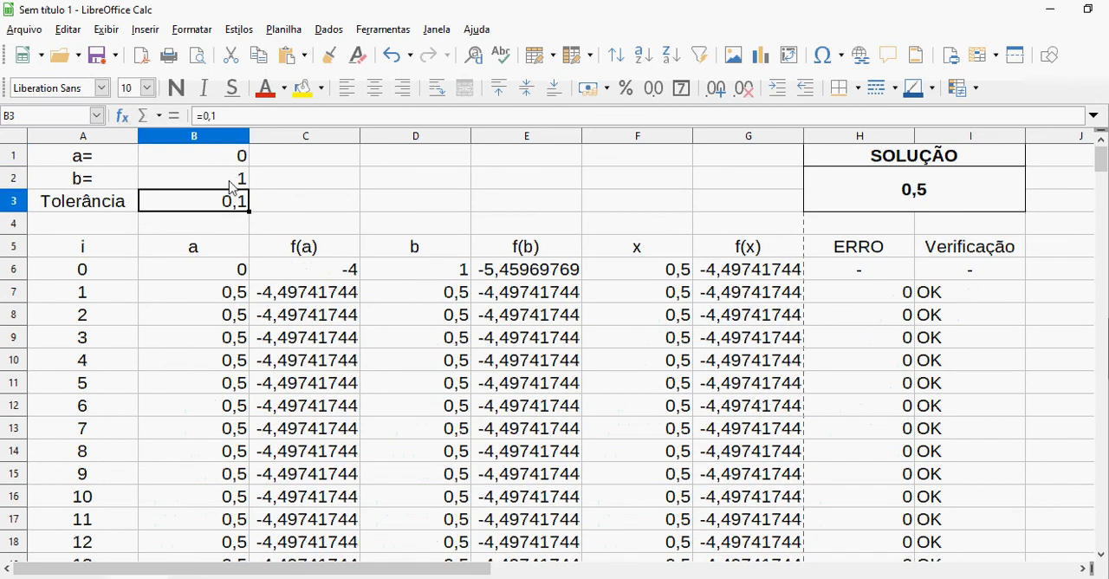
pyautogui.click(312, 274)
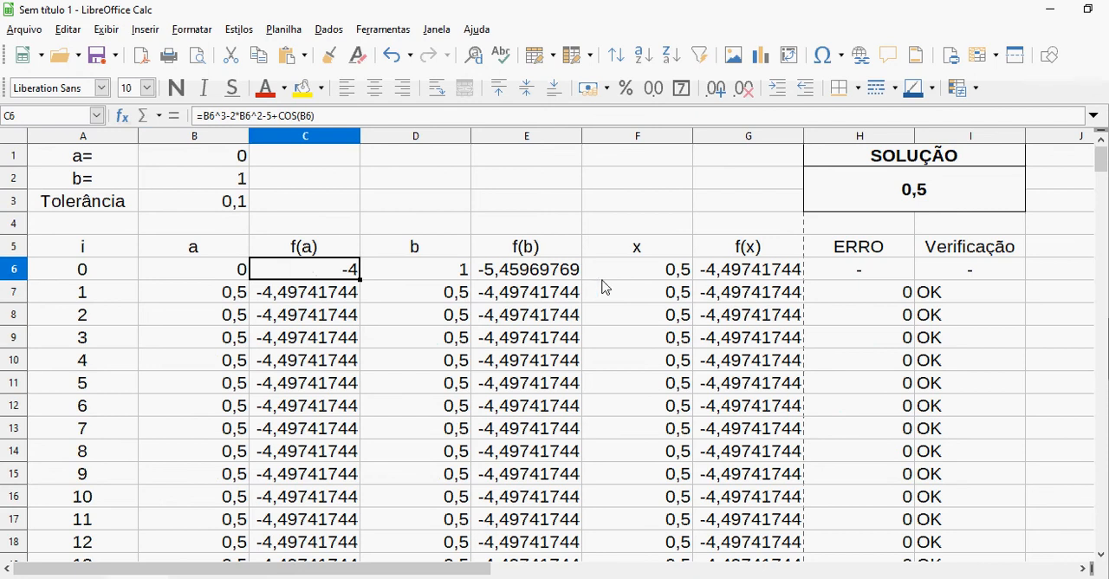
pyautogui.click(576, 277)
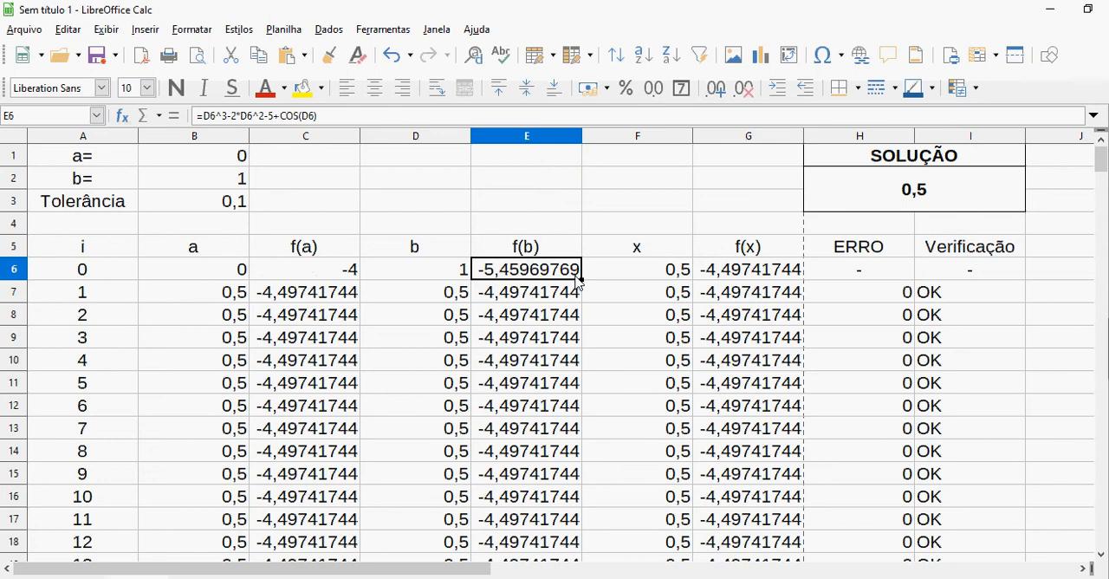
# Merge and centre cells H4:I4 beneath the SOLUÇÃO result
pyautogui.click(875, 233)
pyautogui.hotkey('shift', 'Right')
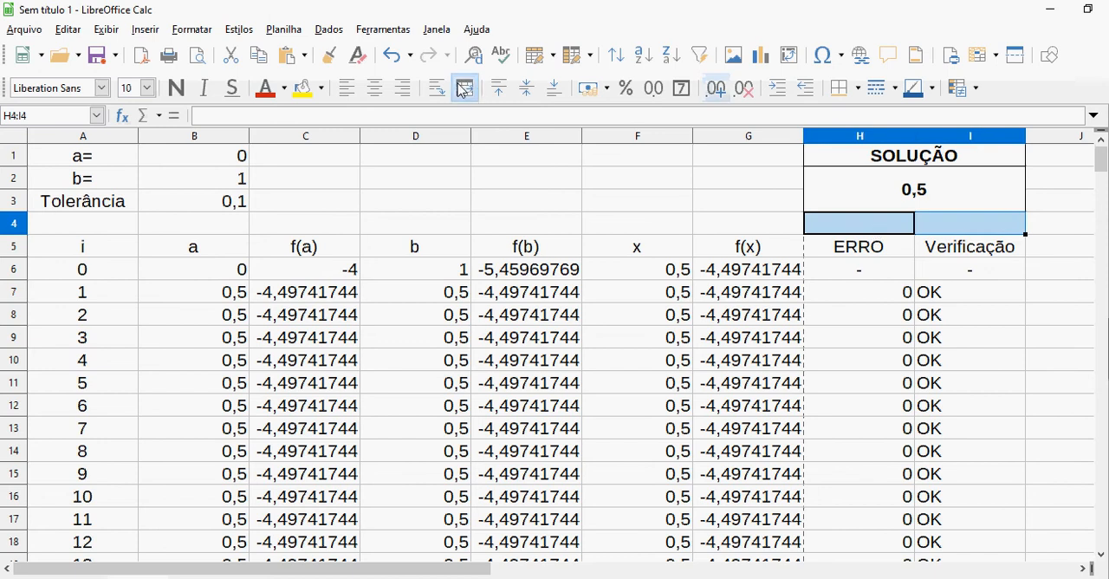
pyautogui.click(472, 92)
# Start an SE formula in merged cell H4 with the test C6*E6<0
pyautogui.press('F2')
pyautogui.write('=SE(')
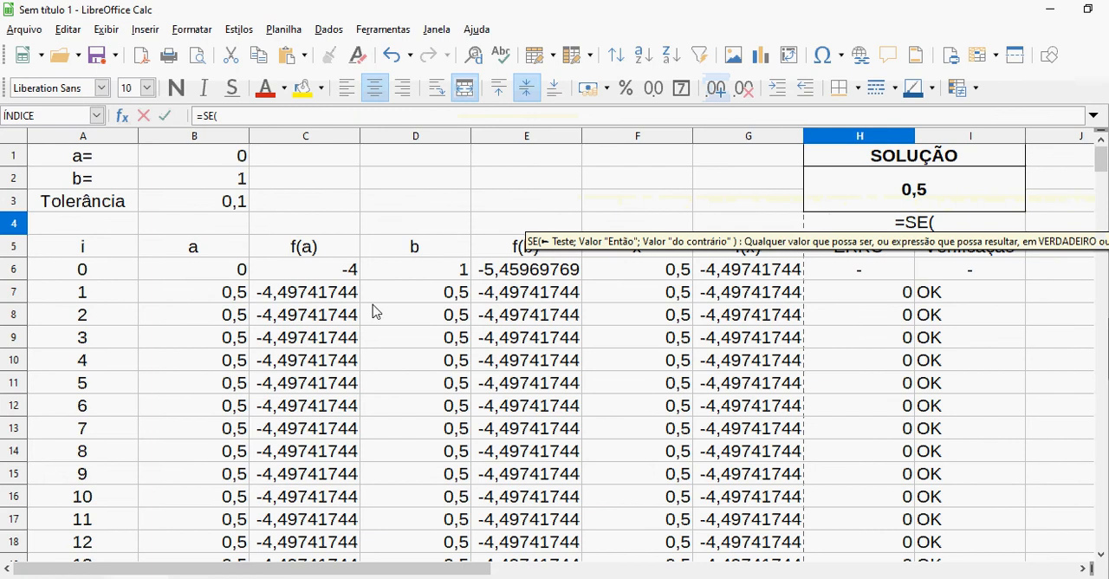
pyautogui.click(326, 276)
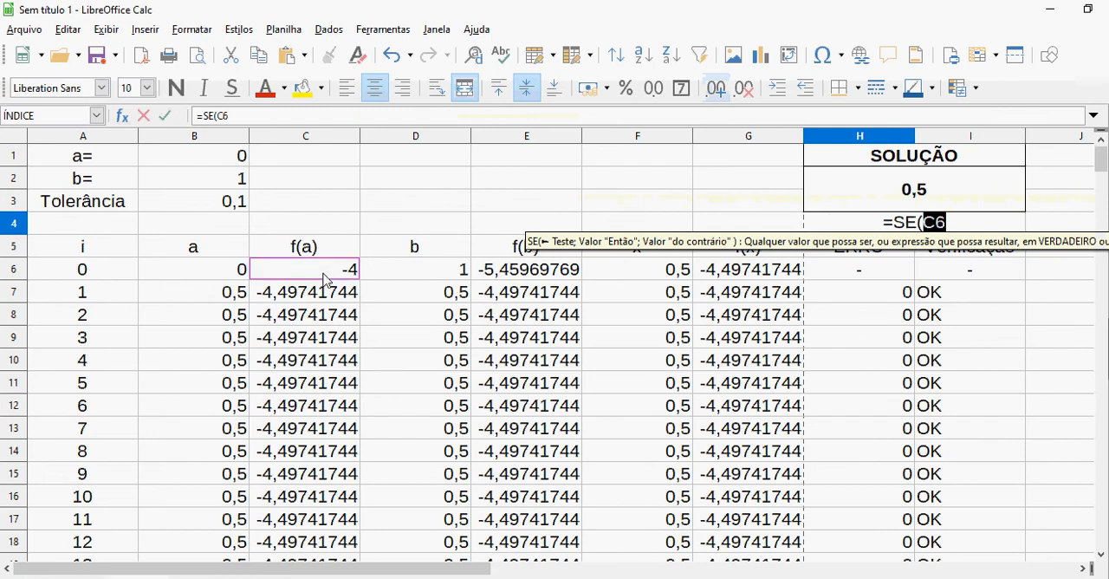
pyautogui.write('*')
pyautogui.click(523, 277)
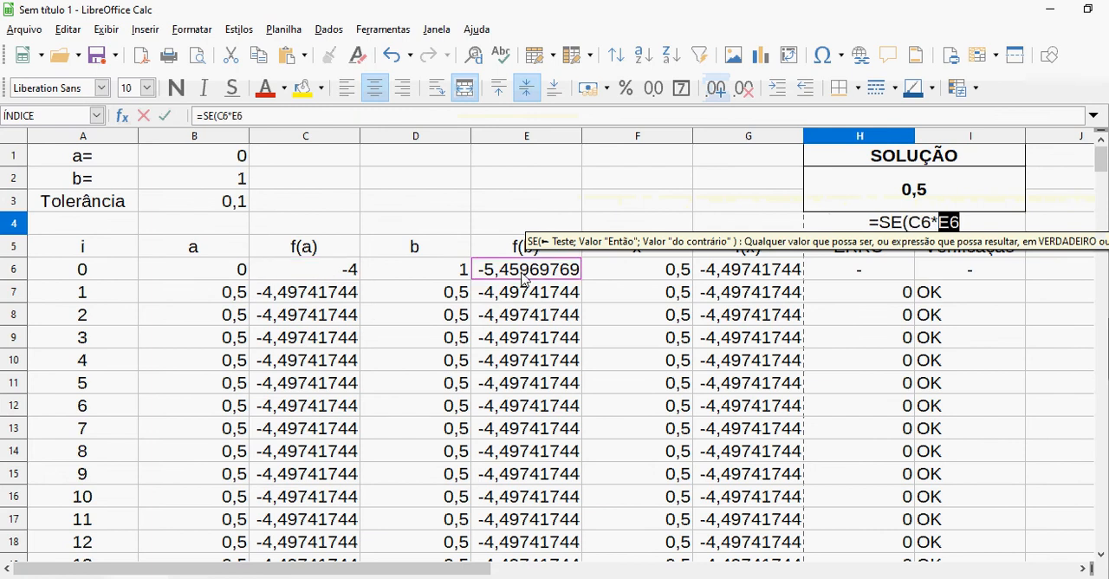
pyautogui.write('<')
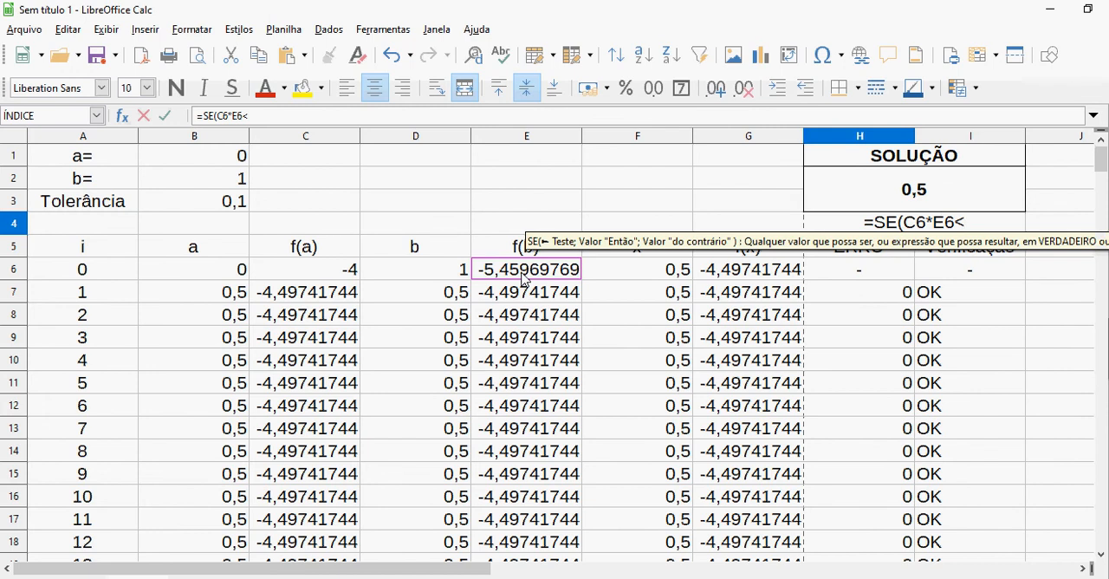
pyautogui.write('0')
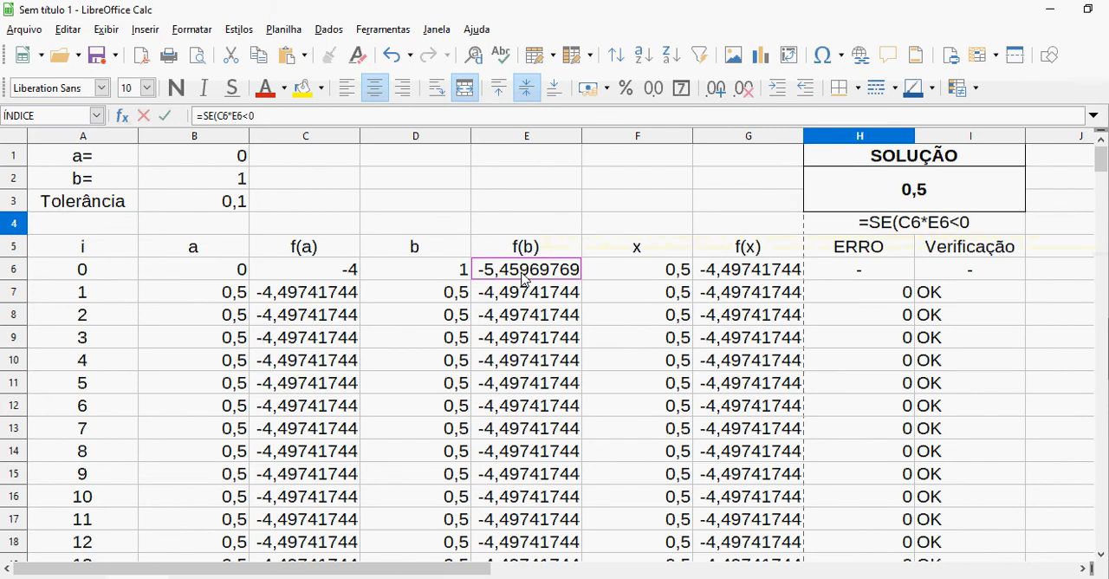
pyautogui.write(';"')
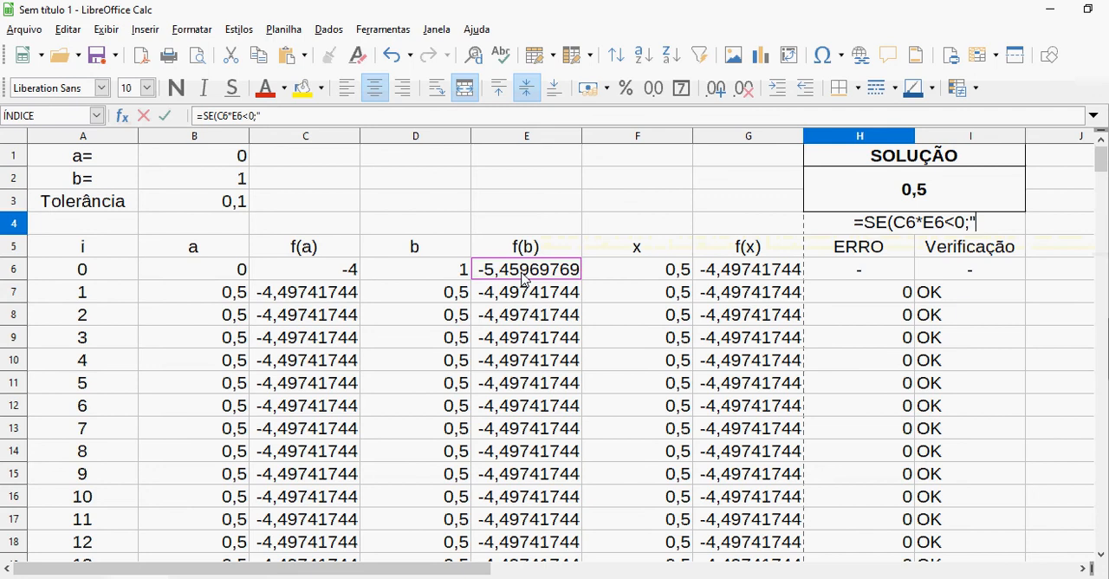
pyautogui.write('INTERVA')
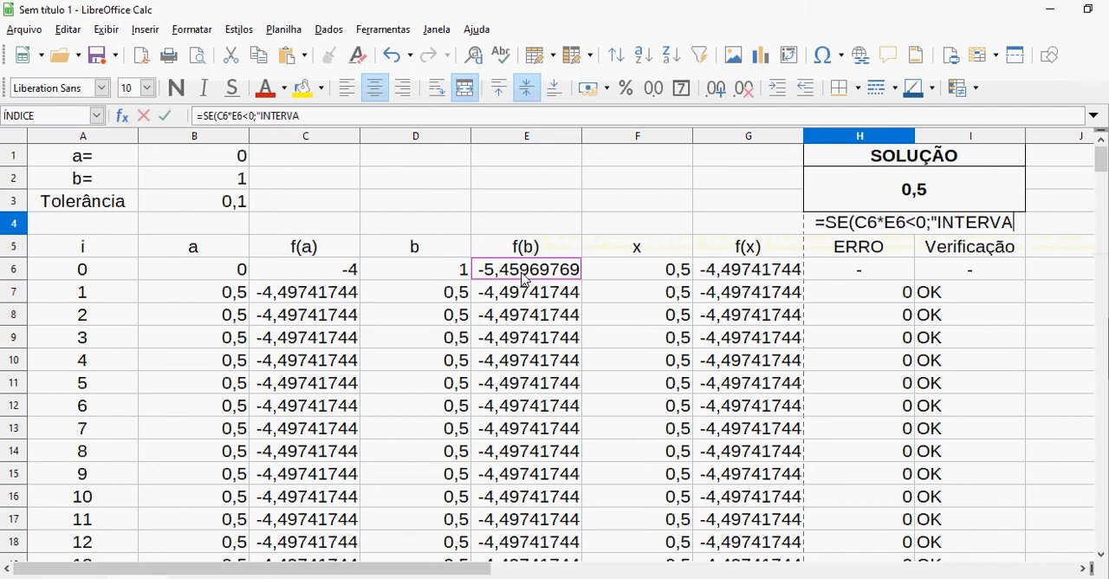
pyautogui.write('LO OK')
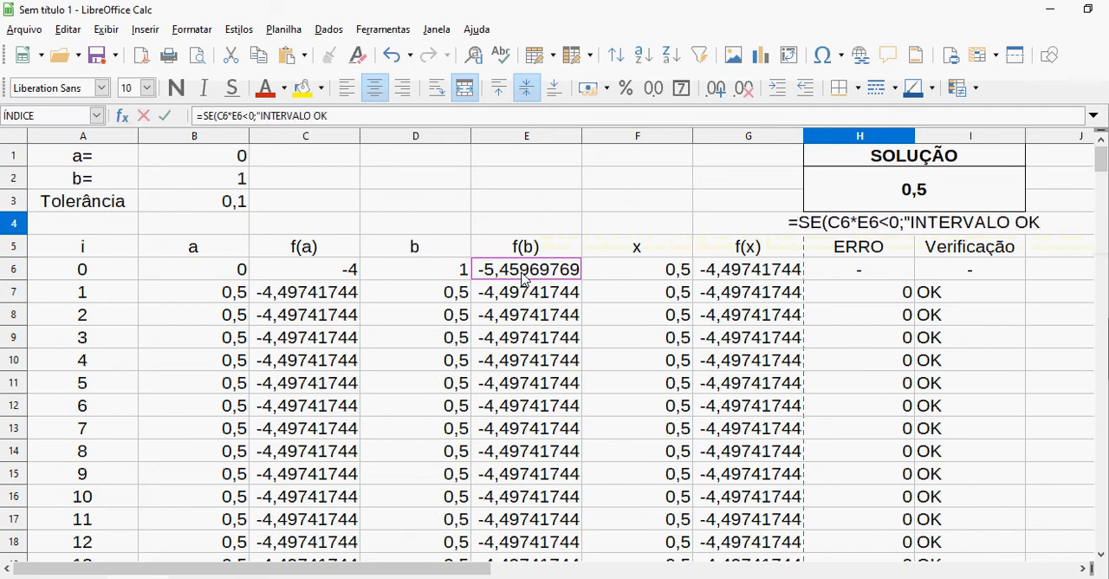
pyautogui.write('"')
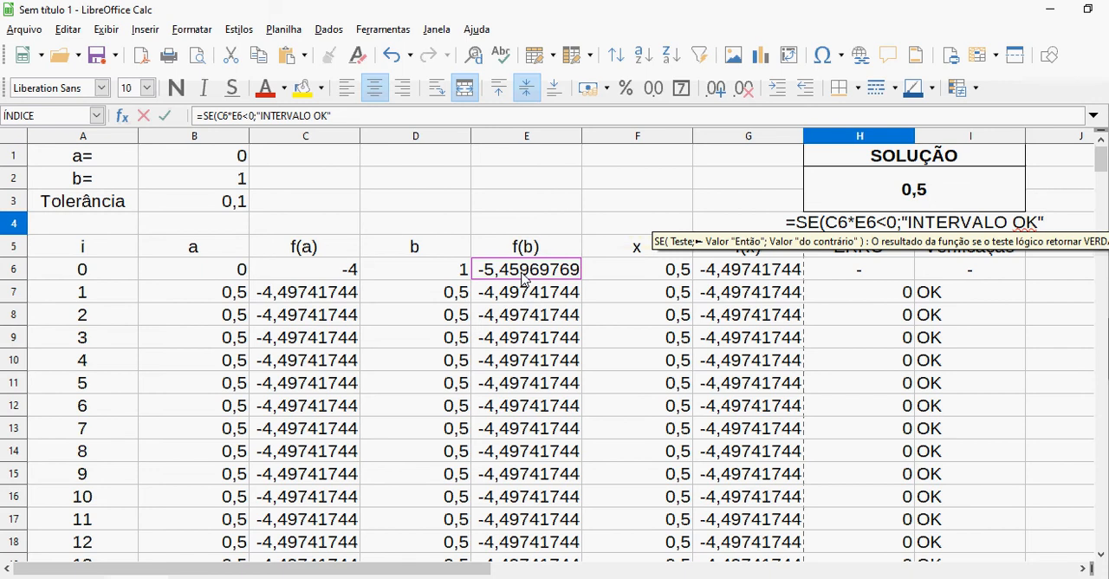
pyautogui.write(';')
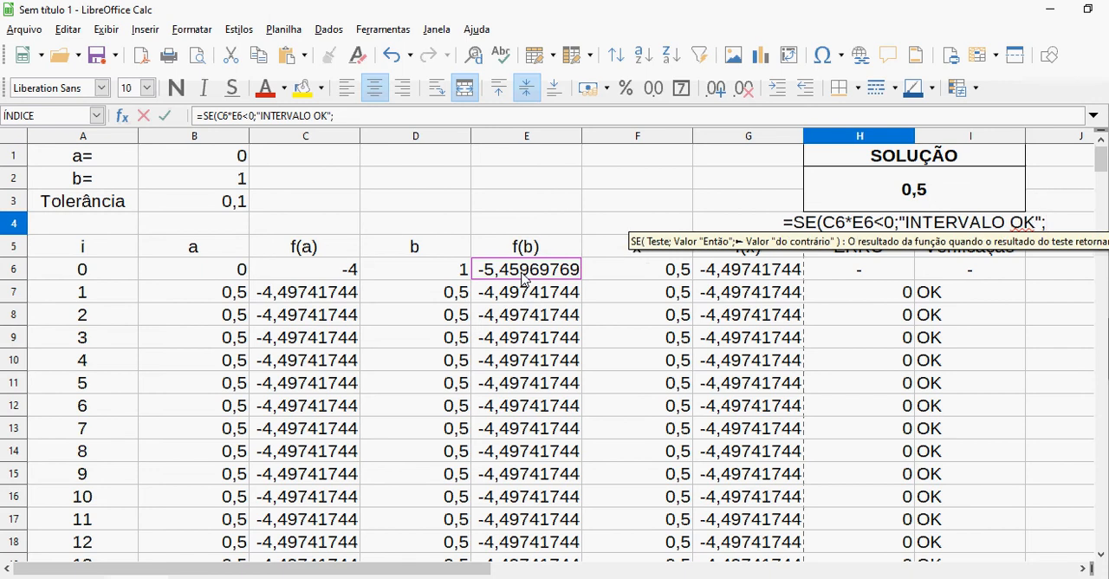
pyautogui.write('"')
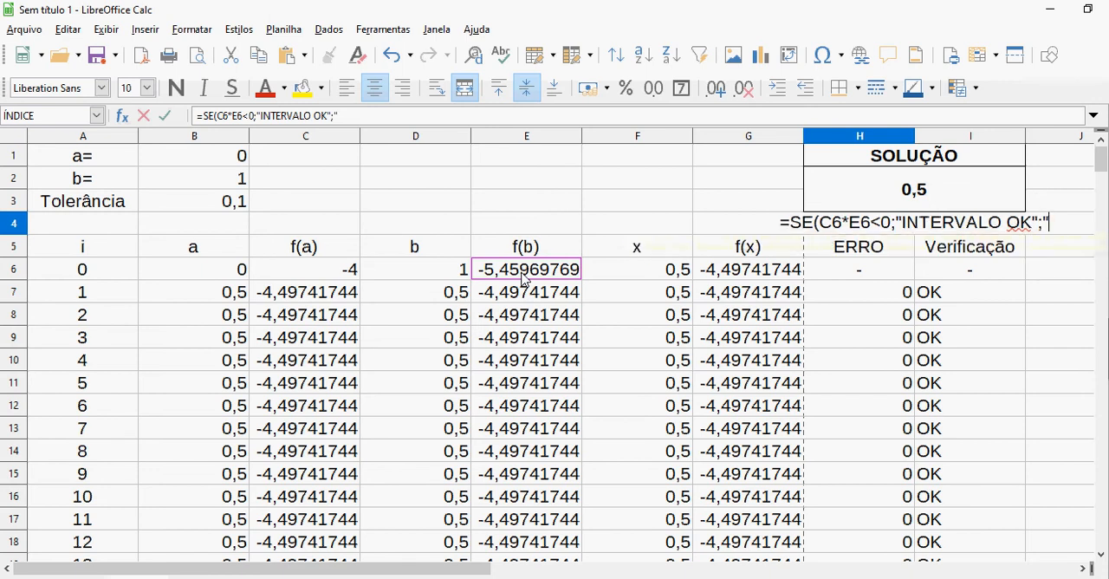
pyautogui.write('TR')
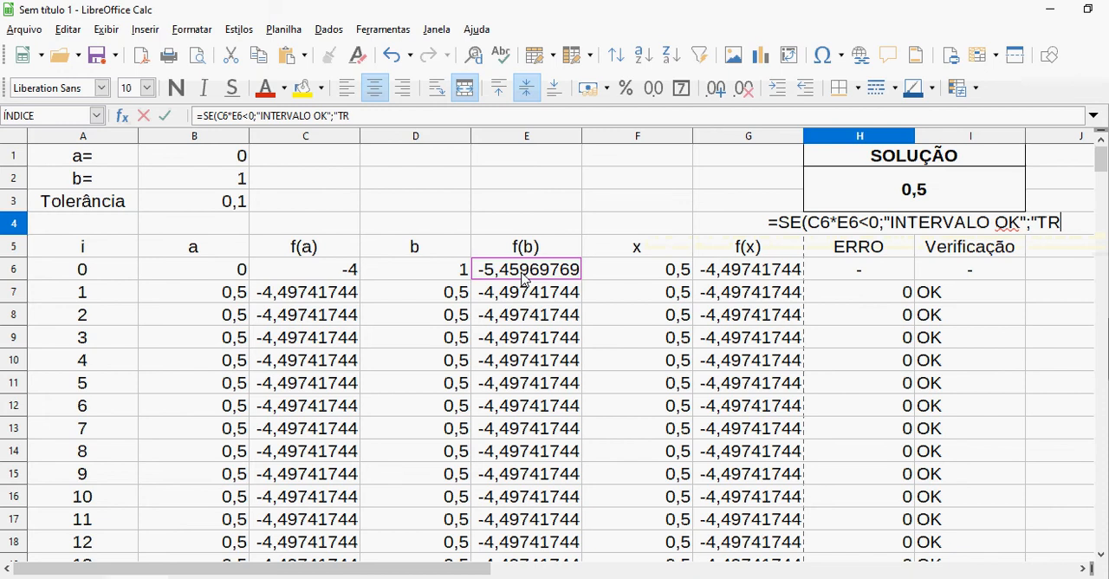
pyautogui.write('OCAR')
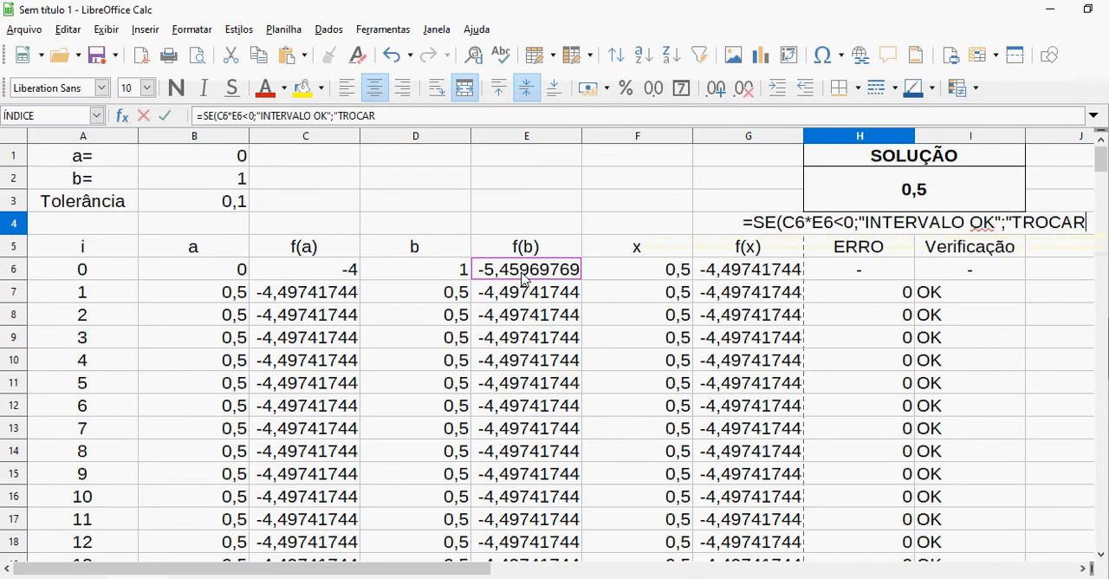
pyautogui.write(' O INTE')
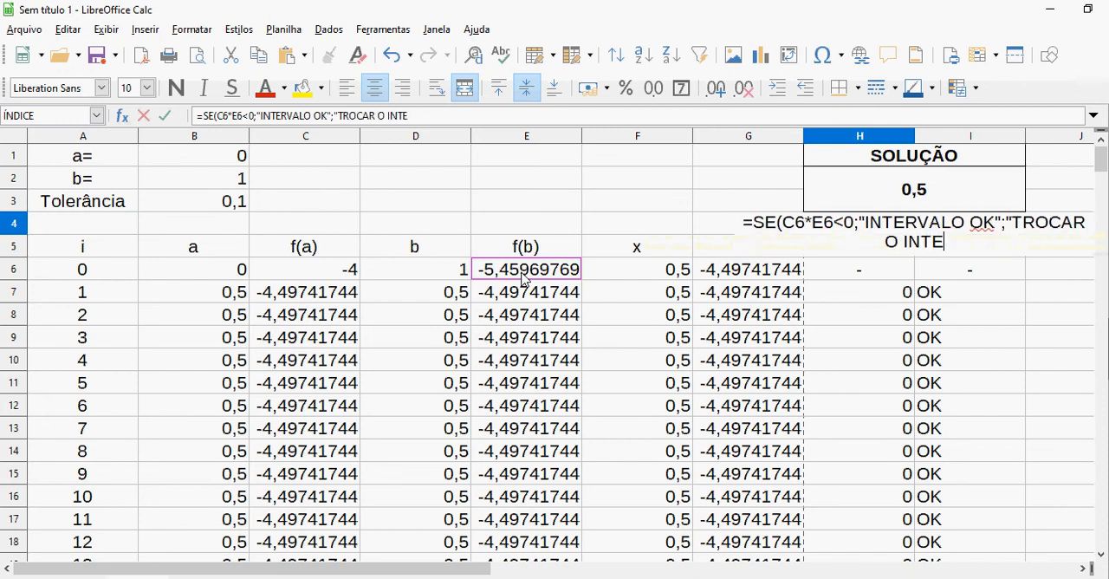
pyautogui.write('RVALO')
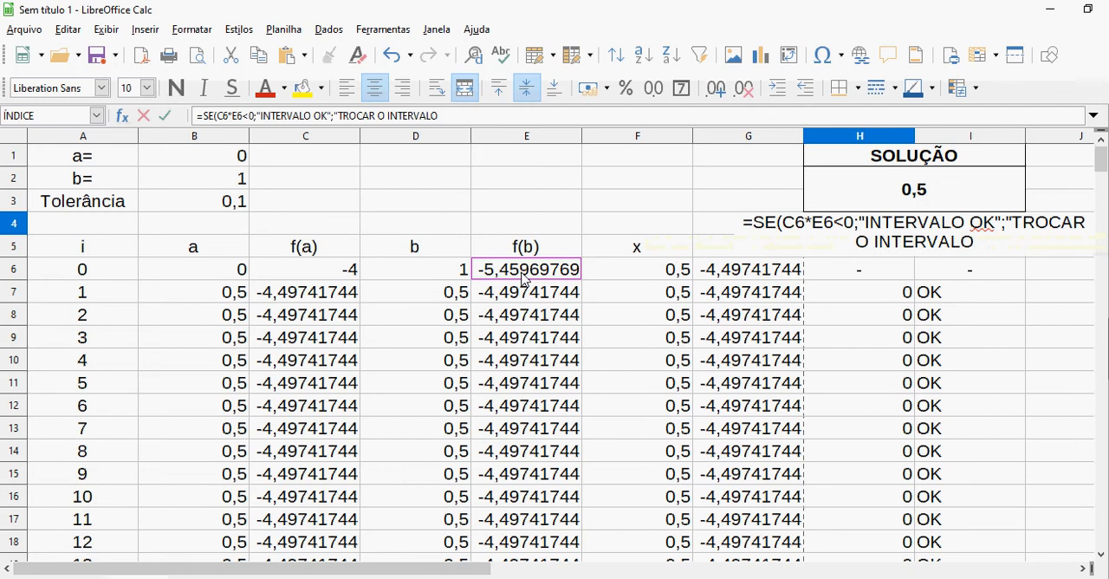
pyautogui.write('"')
# Give the SE function "TROCAR O INTERVALO" as its otherwise value, enter the formula and reselect H4
pyautogui.press('Return')
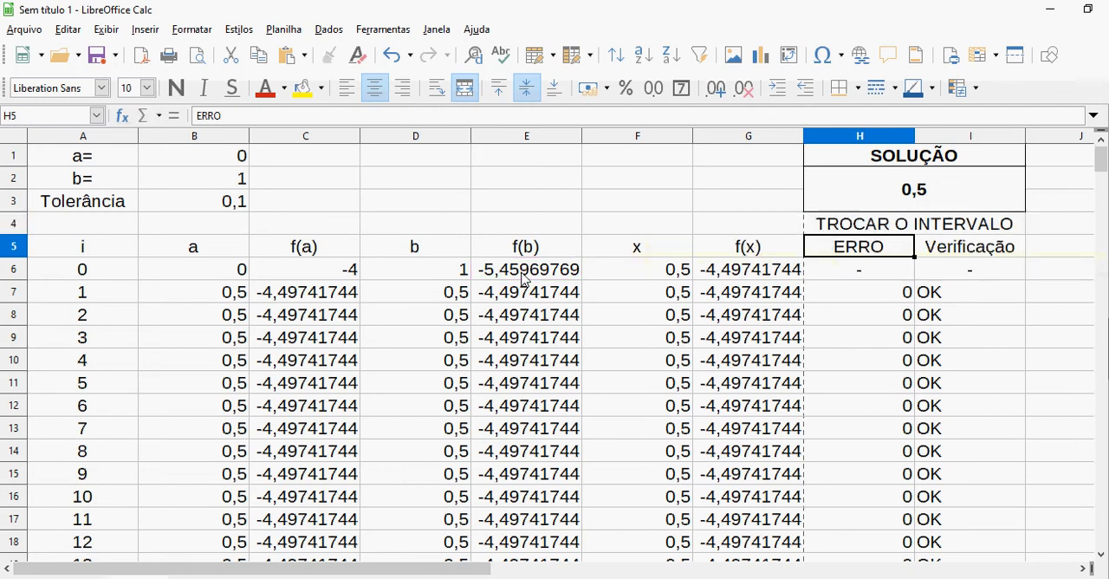
pyautogui.press('Up')
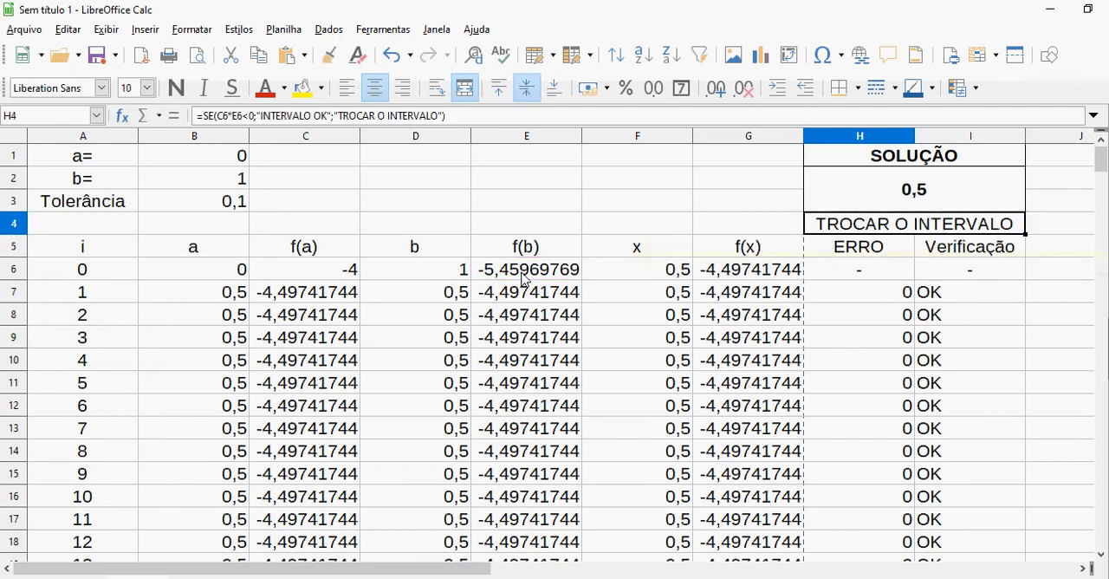
# Test the interval message by setting a to 2 and b to 3
pyautogui.click(232, 160)
pyautogui.write('2')
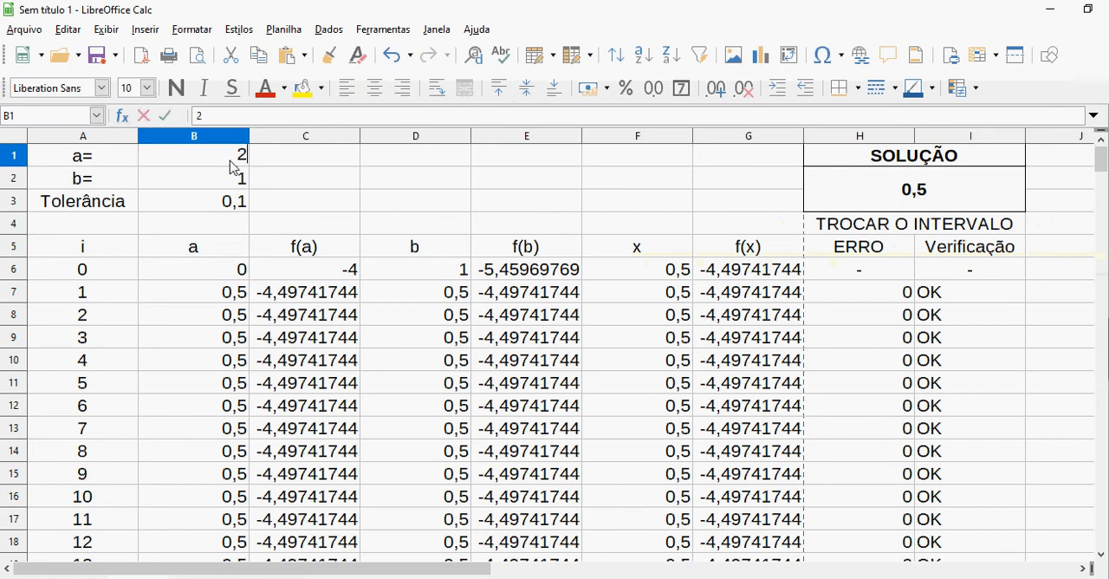
pyautogui.press('Return')
pyautogui.write('3')
pyautogui.press('Return')
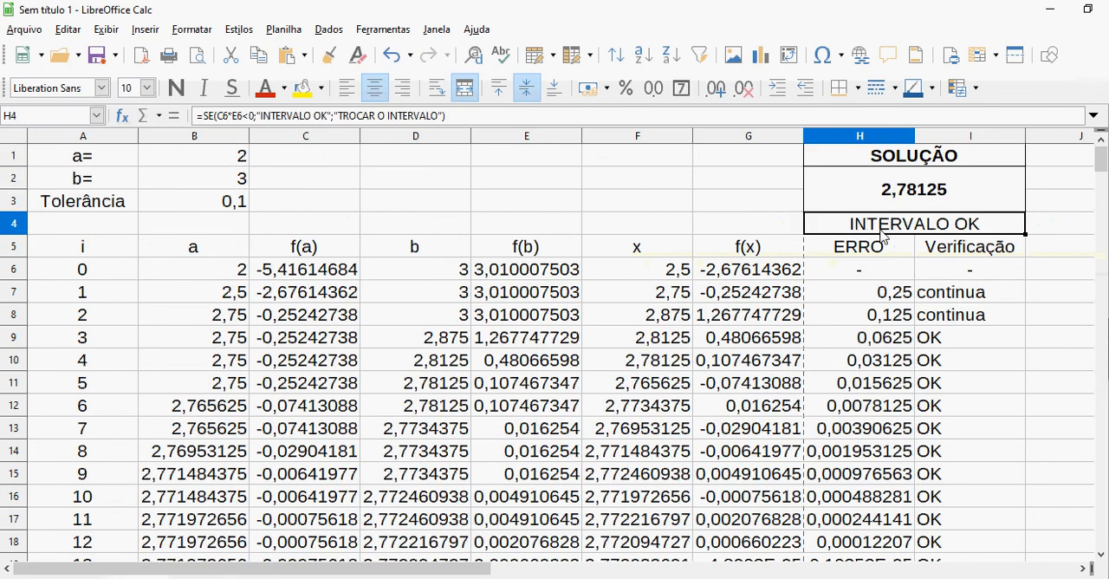
# Change the interval back to a = 0 and b = 1, and select the interval message cell H4
pyautogui.click(243, 158)
pyautogui.write('0')
pyautogui.press('Return')
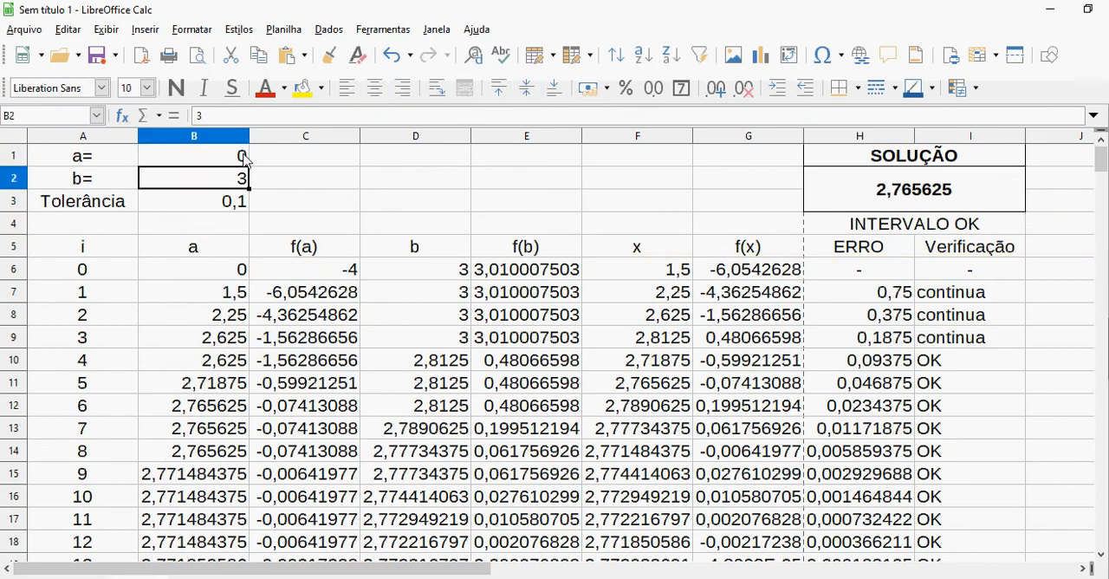
pyautogui.write('1')
pyautogui.press('Return')
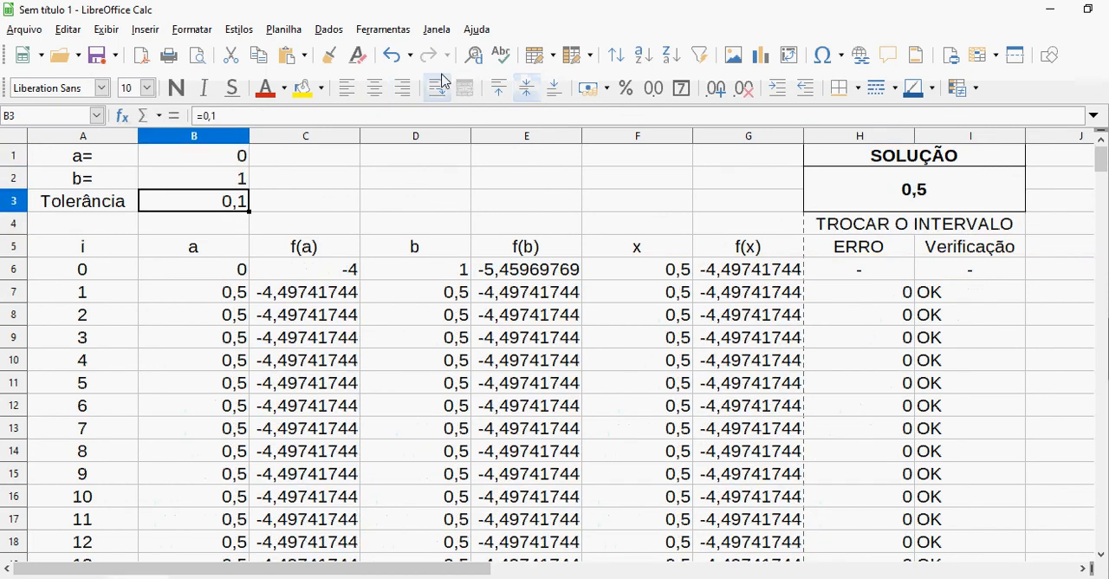
pyautogui.click(834, 234)
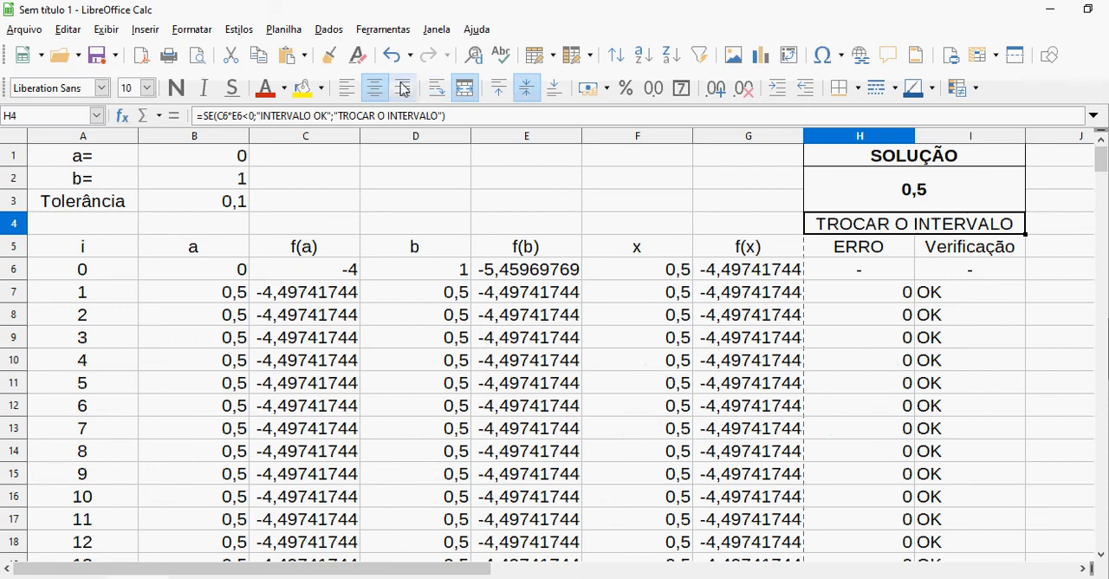
# Add a conditional formatting rule to H4 for a cell value equal to "TROCAR O INTERVALO"
pyautogui.click(193, 33)
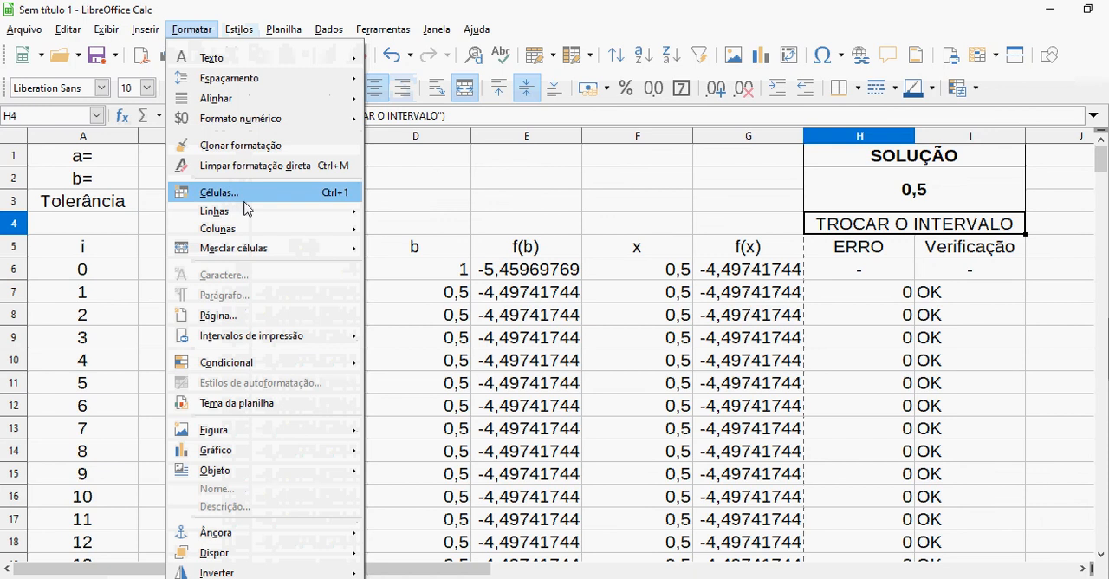
pyautogui.moveTo(280, 366)
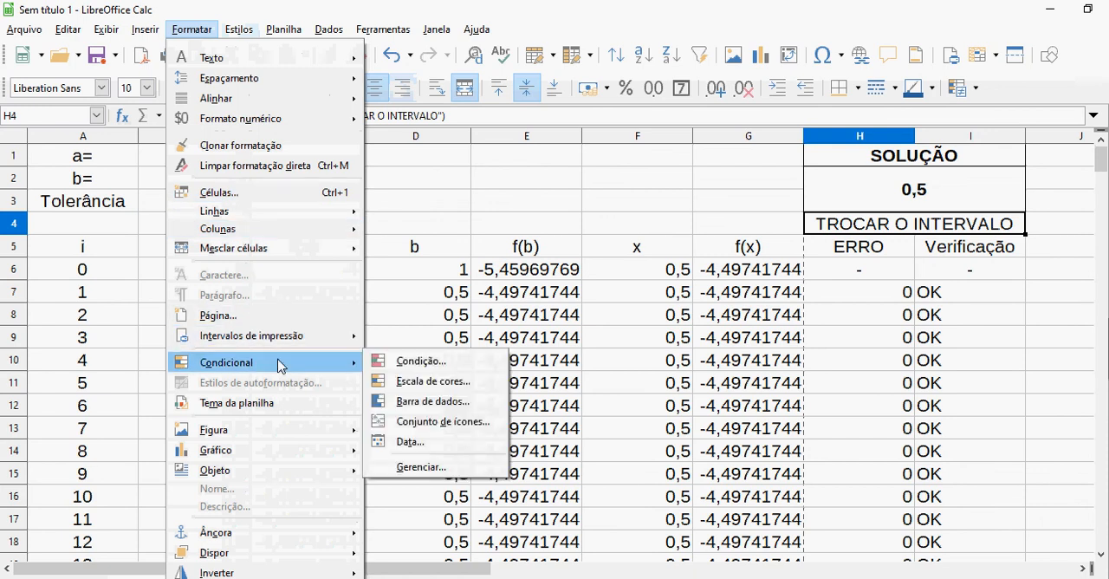
pyautogui.click(397, 362)
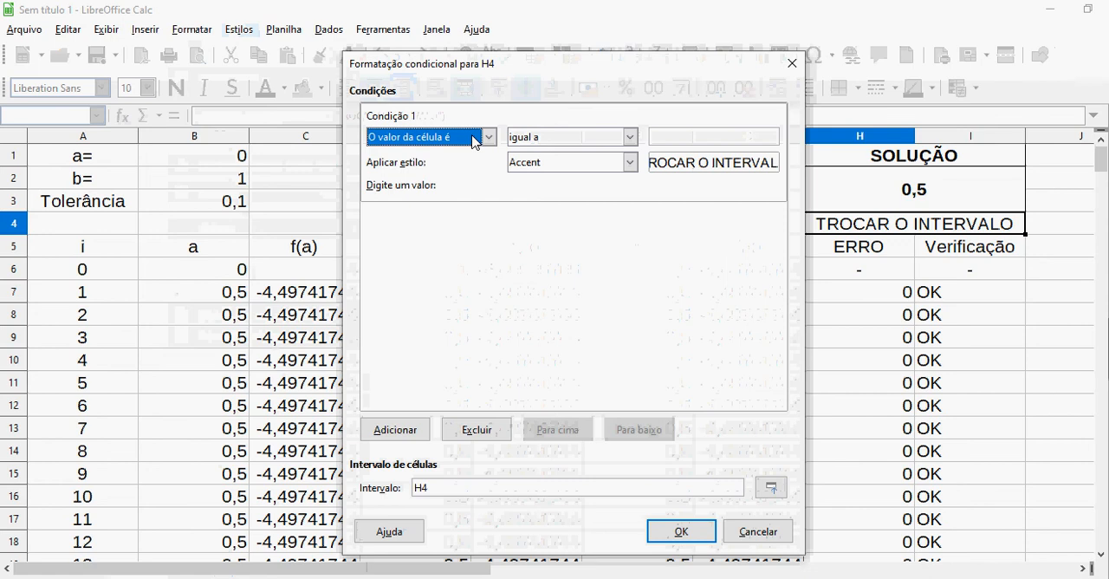
pyautogui.click(661, 136)
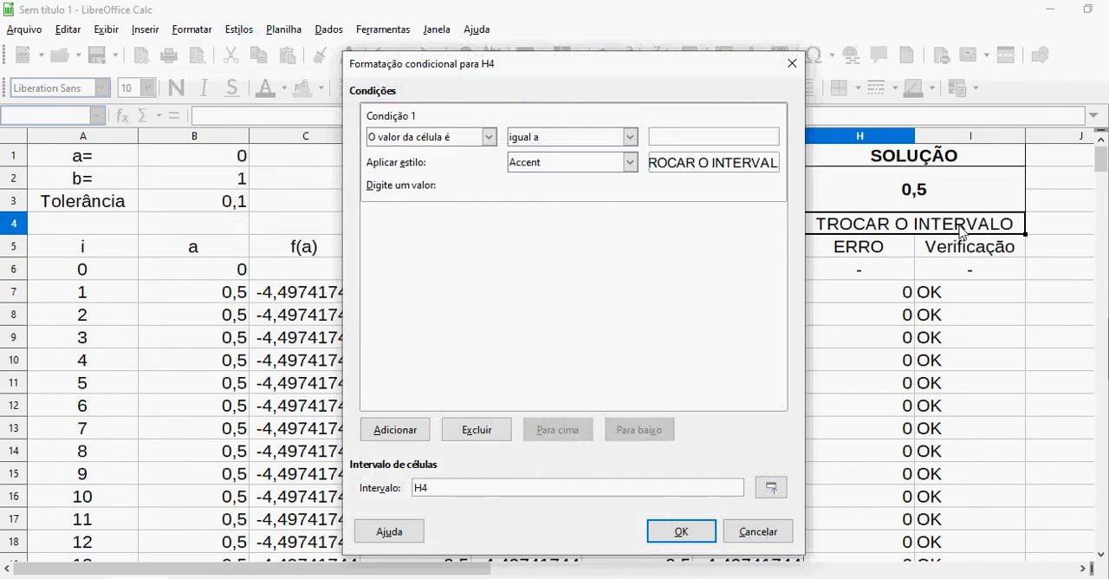
pyautogui.write('"')
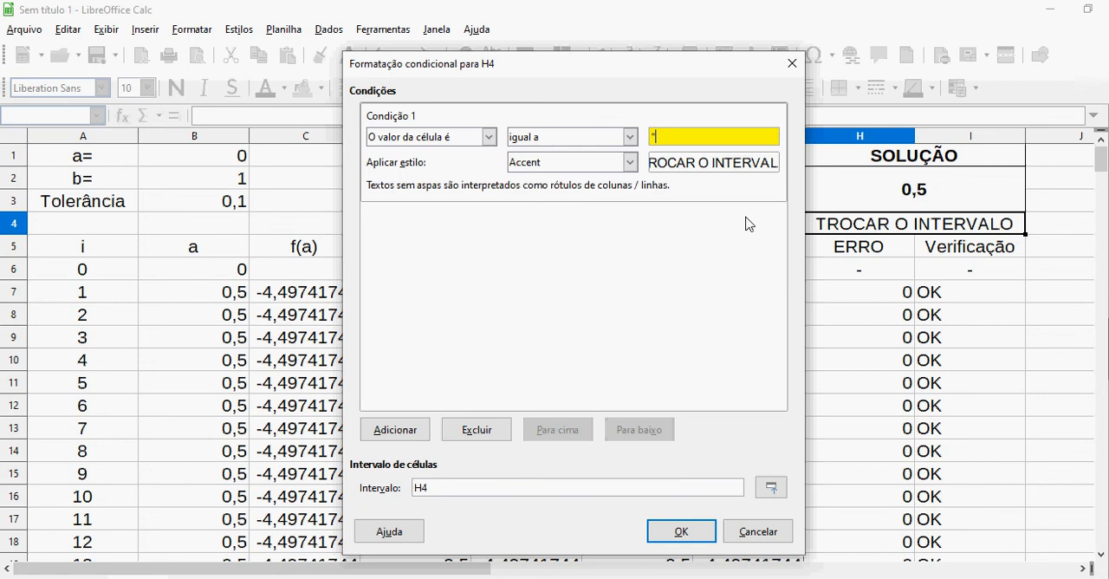
pyautogui.write('TOR')
pyautogui.press('BackSpace')
pyautogui.write('ROCAR O INTERVALO')
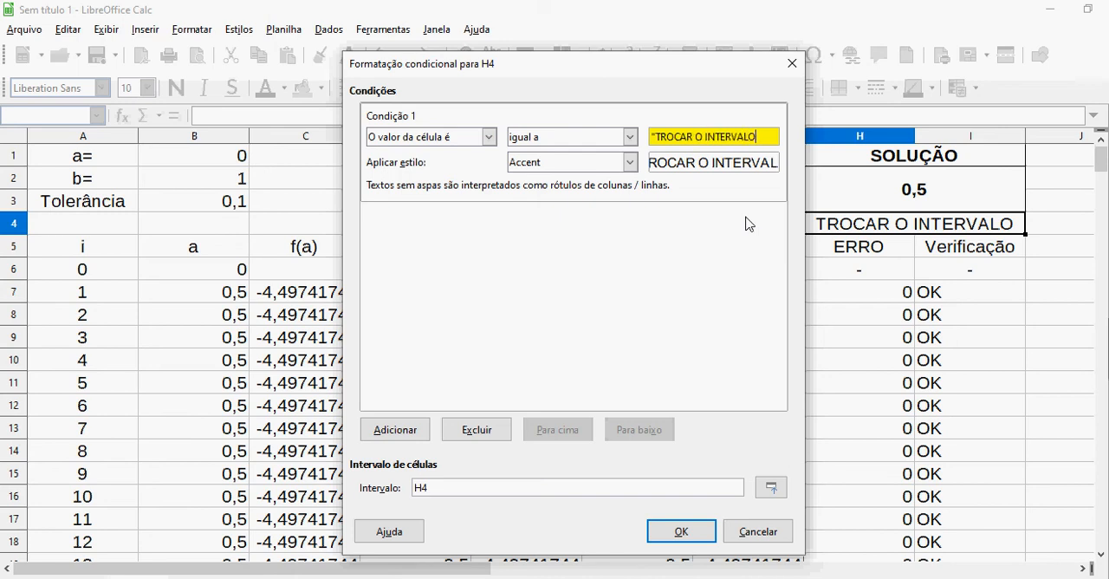
pyautogui.write('"')
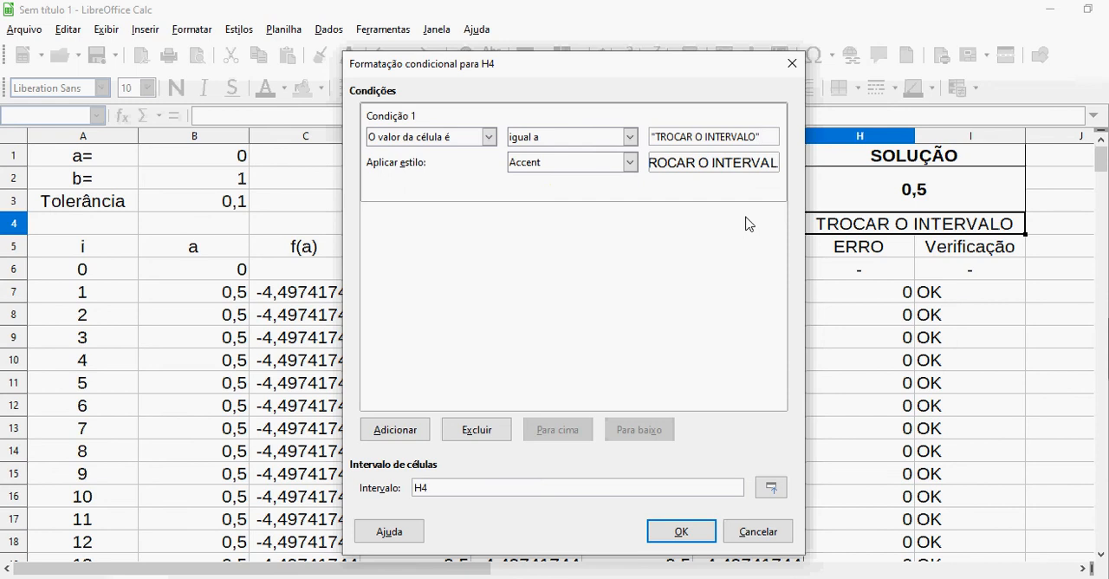
# Give the condition a new cell style with a red background (ff0000) and apply the conditional formatting
pyautogui.click(630, 162)
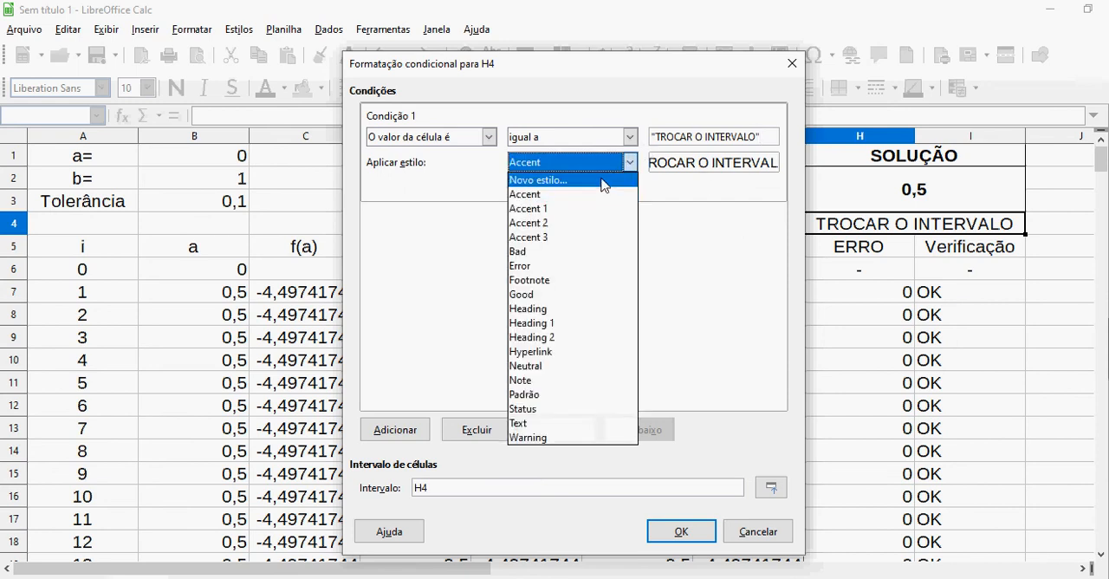
pyautogui.click(604, 180)
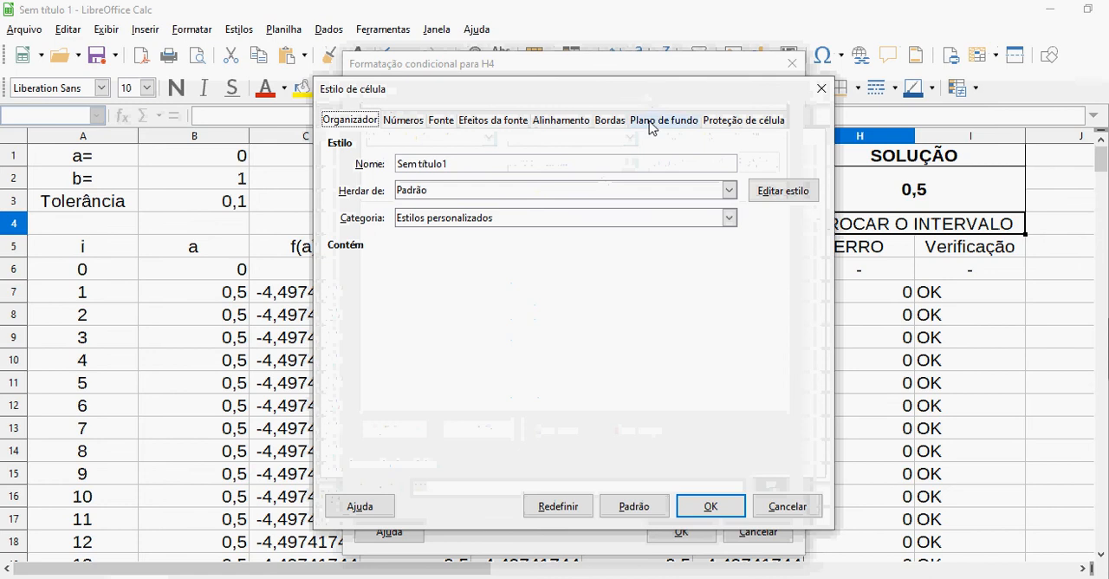
pyautogui.click(651, 123)
pyautogui.click(606, 154)
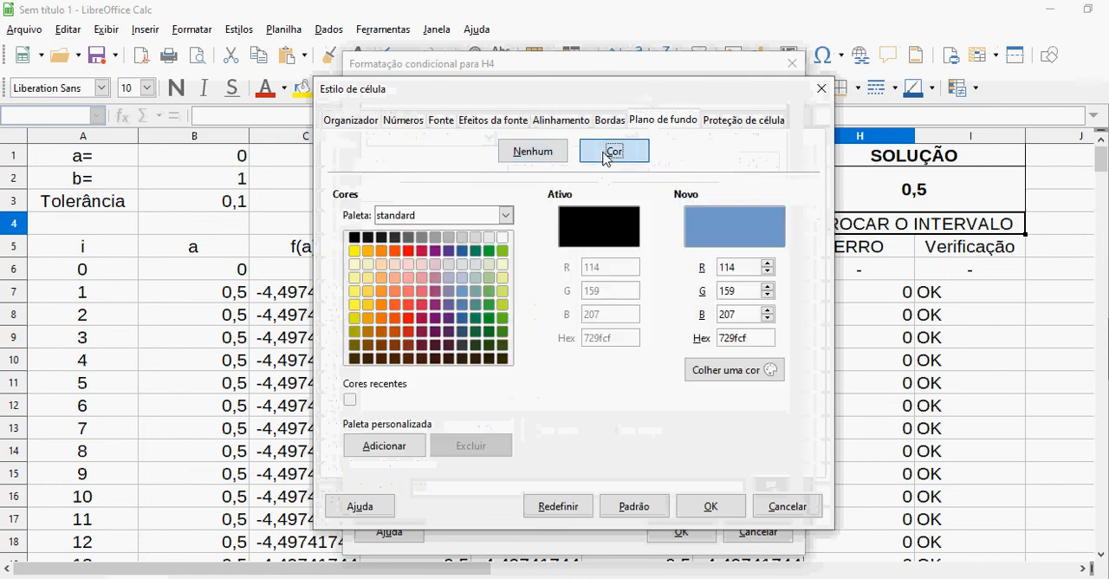
pyautogui.click(408, 250)
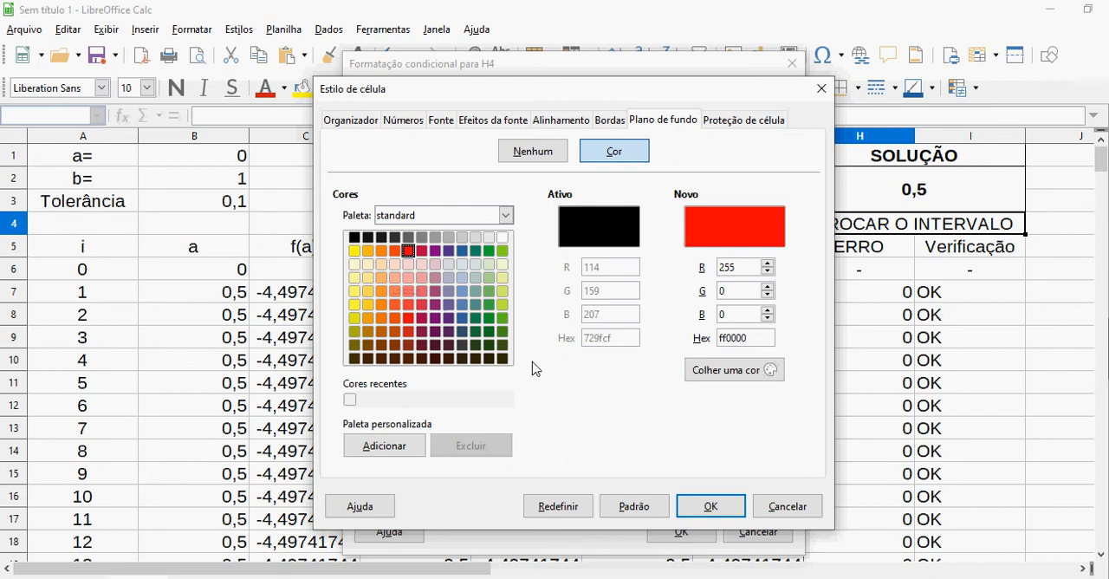
pyautogui.click(726, 510)
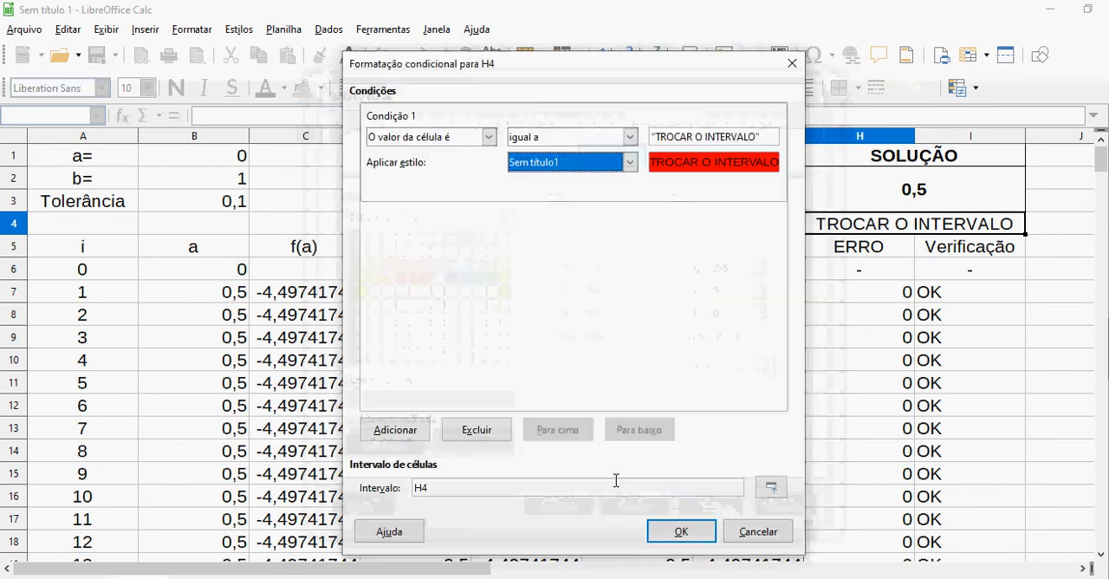
pyautogui.click(681, 532)
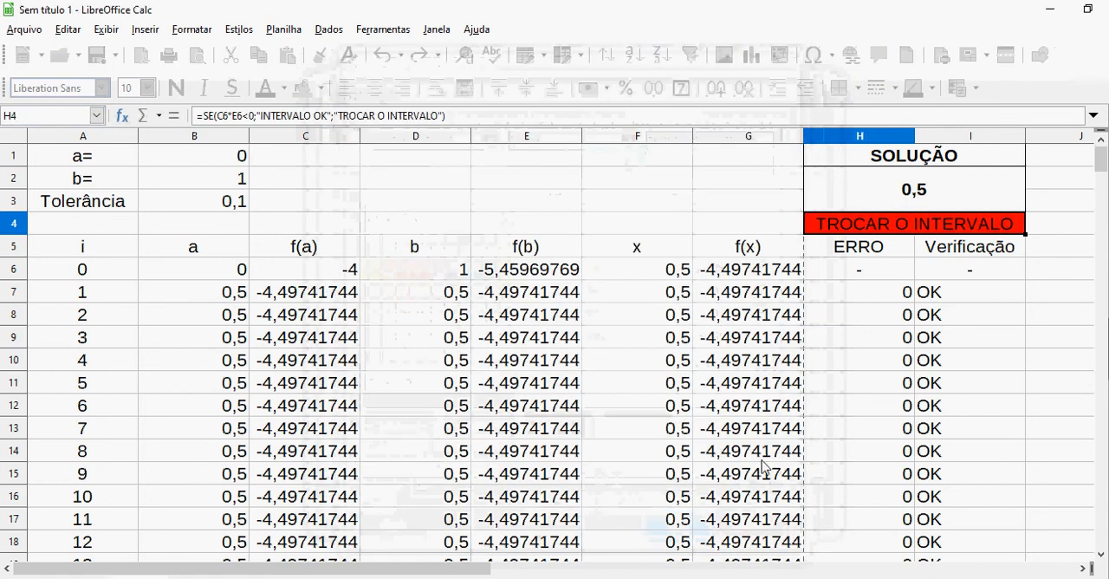
# Test the interval message's conditional colour by setting a to 2 and b to 3
pyautogui.click(725, 228)
pyautogui.press('Home')
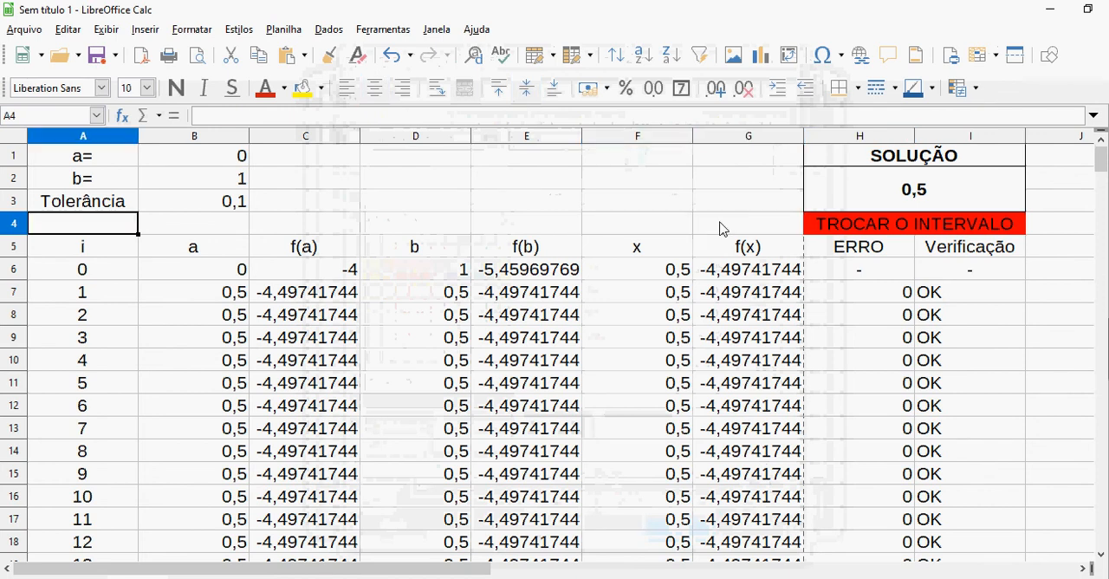
pyautogui.press('Up')
pyautogui.press('Right')
pyautogui.press('Up')
pyautogui.press('Up')
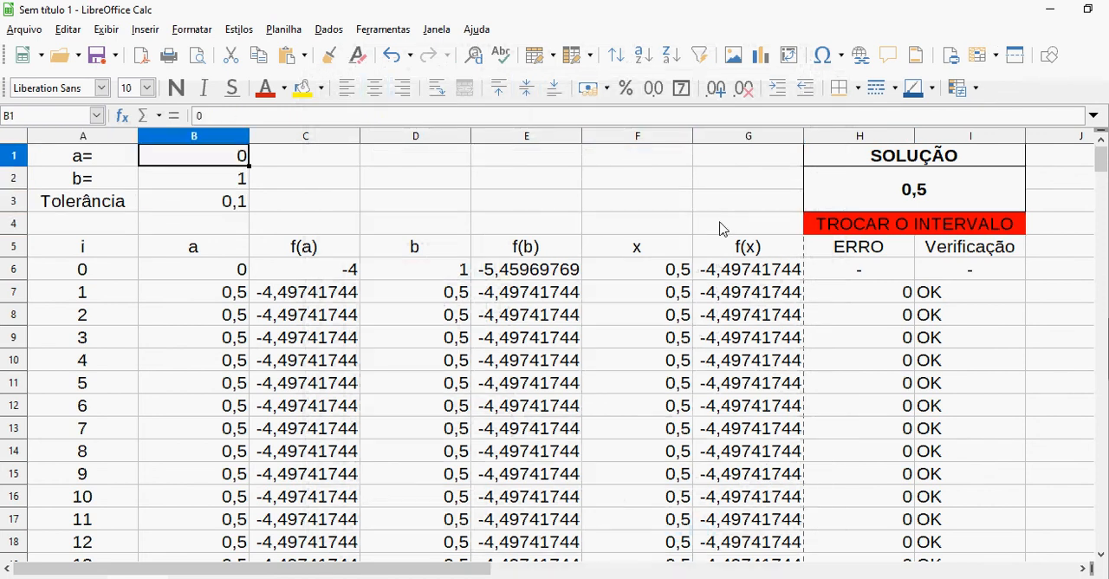
pyautogui.write('2')
pyautogui.press('Return')
pyautogui.write('3')
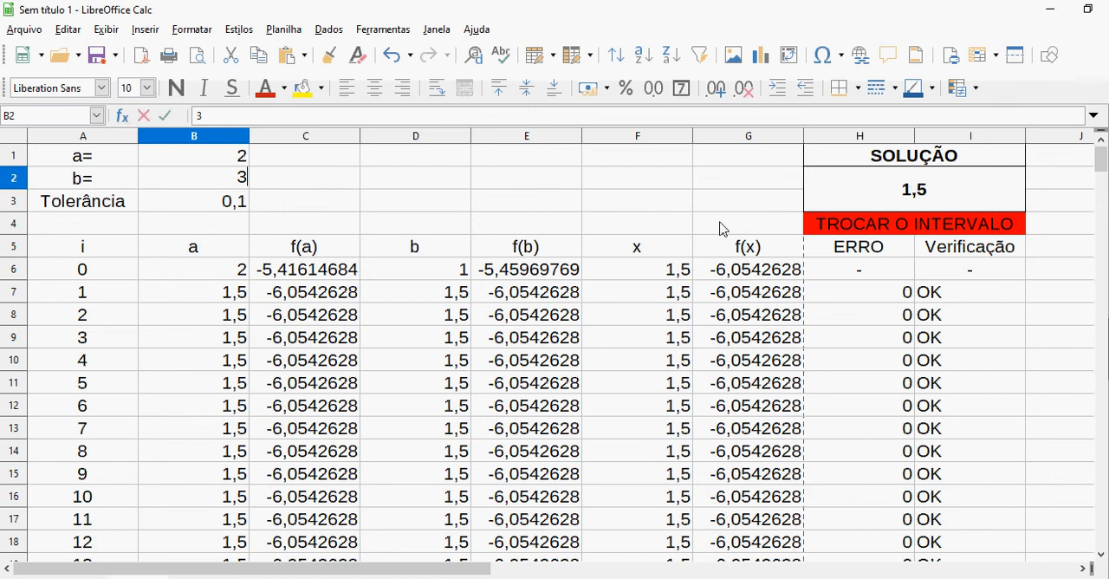
pyautogui.press('Return')
pyautogui.press('Right')
pyautogui.press('Right')
pyautogui.press('Right')
pyautogui.press('Right')
pyautogui.press('Right')
pyautogui.press('Right')
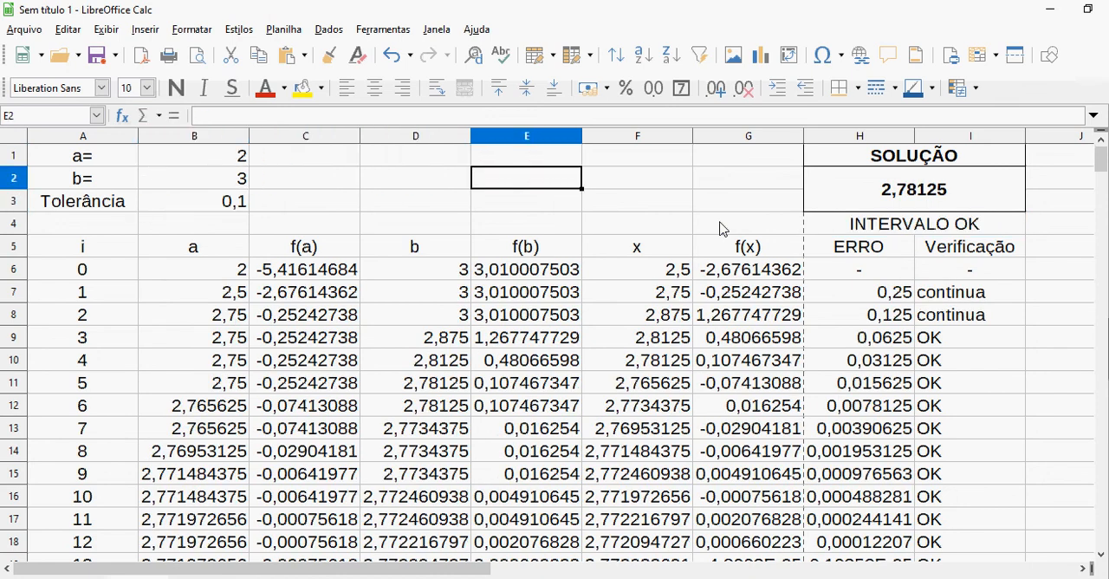
pyautogui.press('Down')
pyautogui.press('Down')
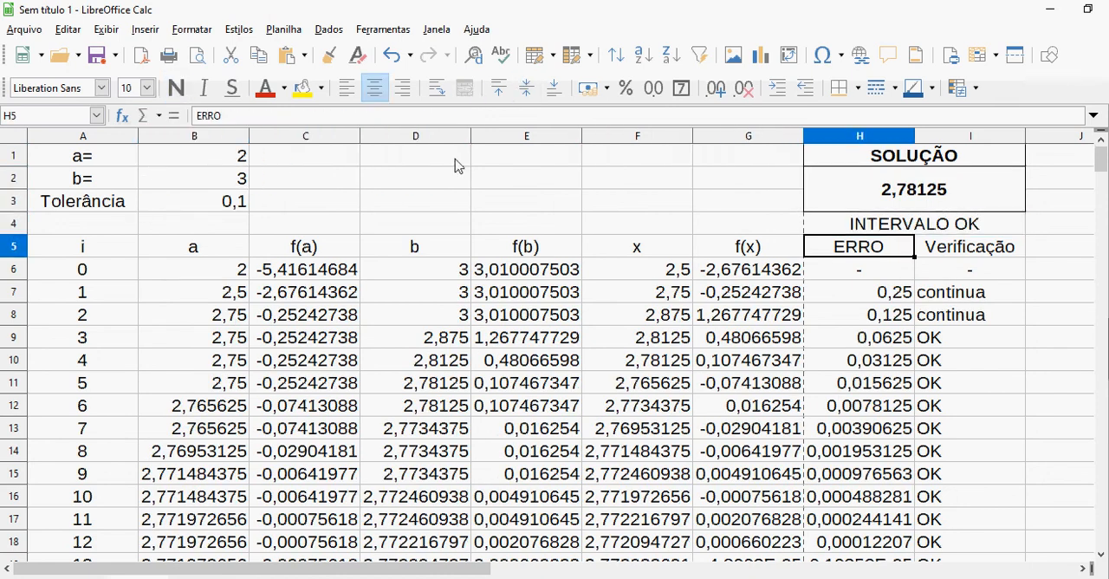
# Test the interval message again with a set to 4 and b set to 5
pyautogui.click(244, 156)
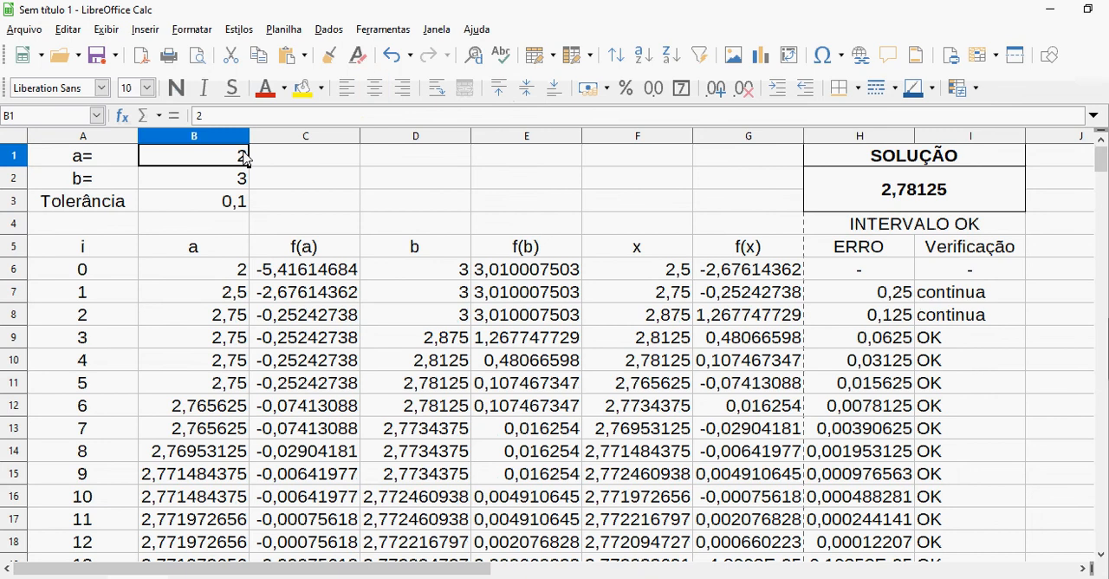
pyautogui.write('4')
pyautogui.press('Return')
pyautogui.write('5')
pyautogui.press('Return')
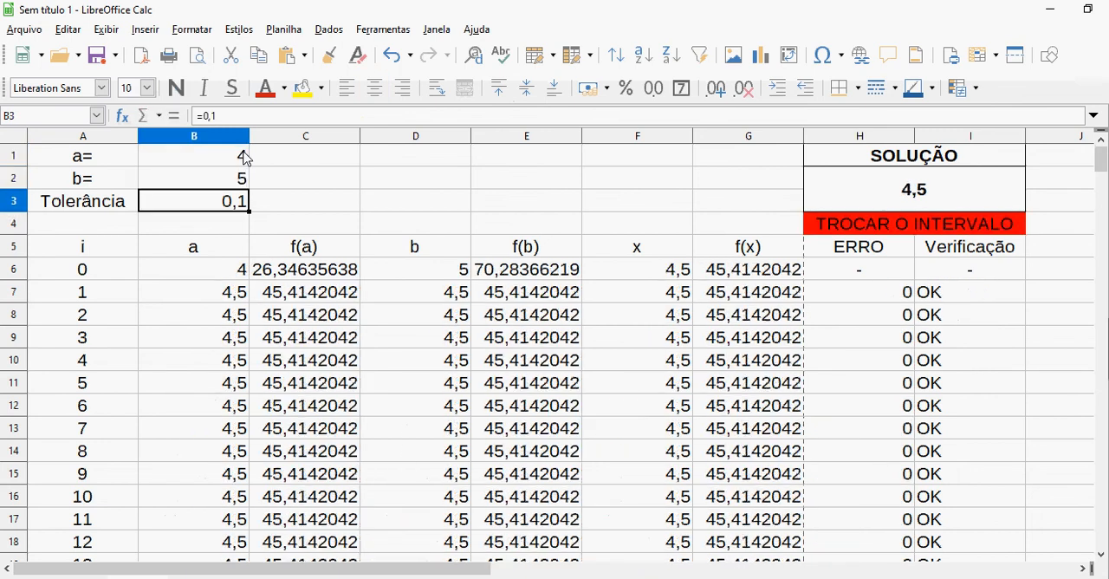
pyautogui.press('Up')
pyautogui.press('Right')
pyautogui.press('Right')
pyautogui.press('Right')
pyautogui.press('Right')
pyautogui.press('Right')
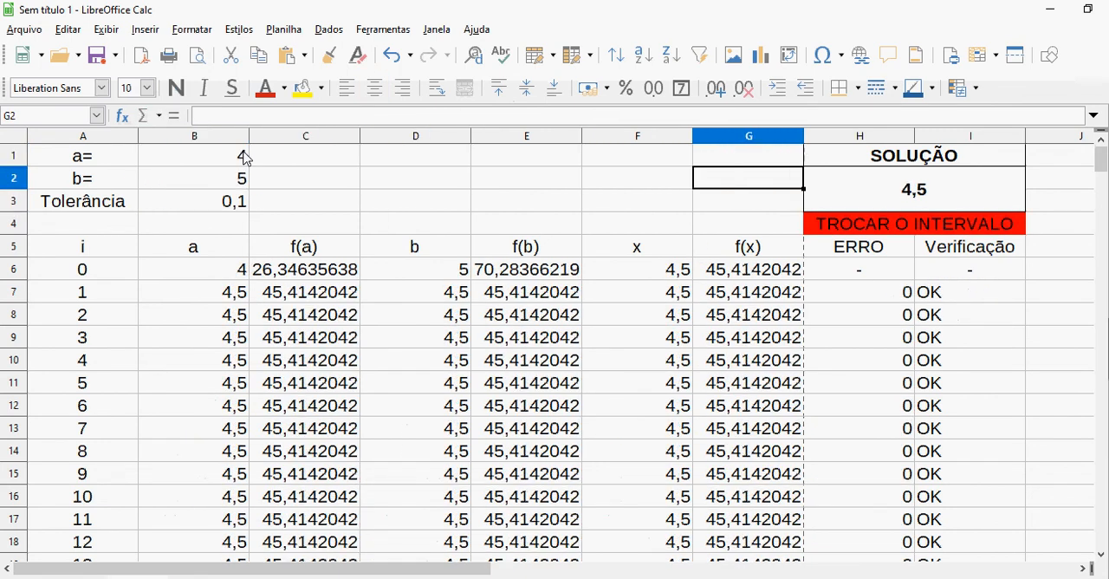
pyautogui.press('Right')
pyautogui.press('Down')
pyautogui.press('Left')
pyautogui.press('Left')
pyautogui.press('Left')
pyautogui.press('Left')
pyautogui.press('Left')
pyautogui.press('Left')
pyautogui.press('Left')
pyautogui.press('Up')
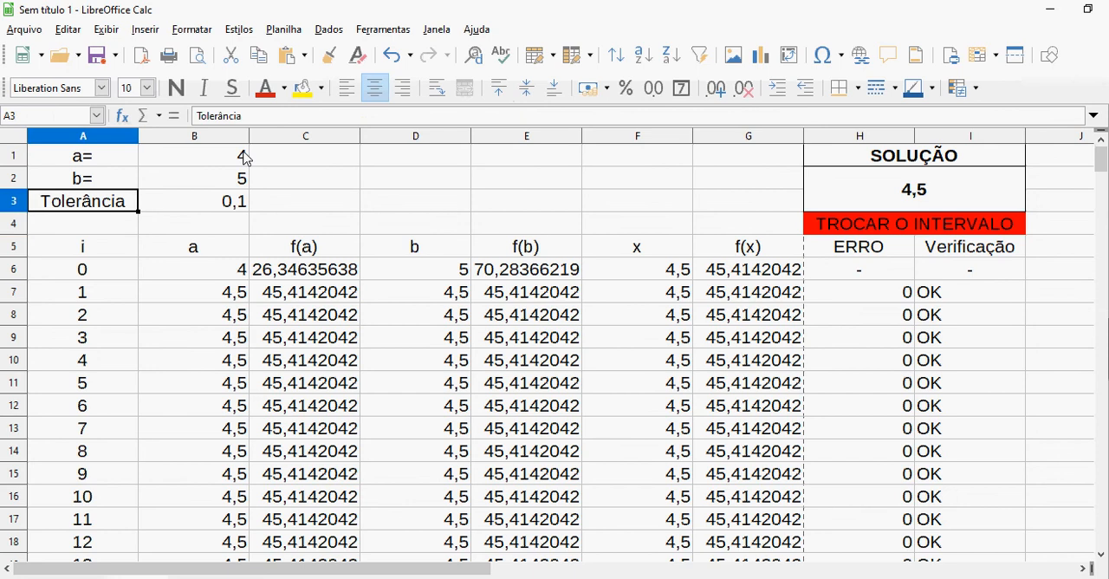
# Set the interval back to a = 2 and b = 3
pyautogui.press('Right')
pyautogui.press('Up')
pyautogui.press('Up')
pyautogui.write('2')
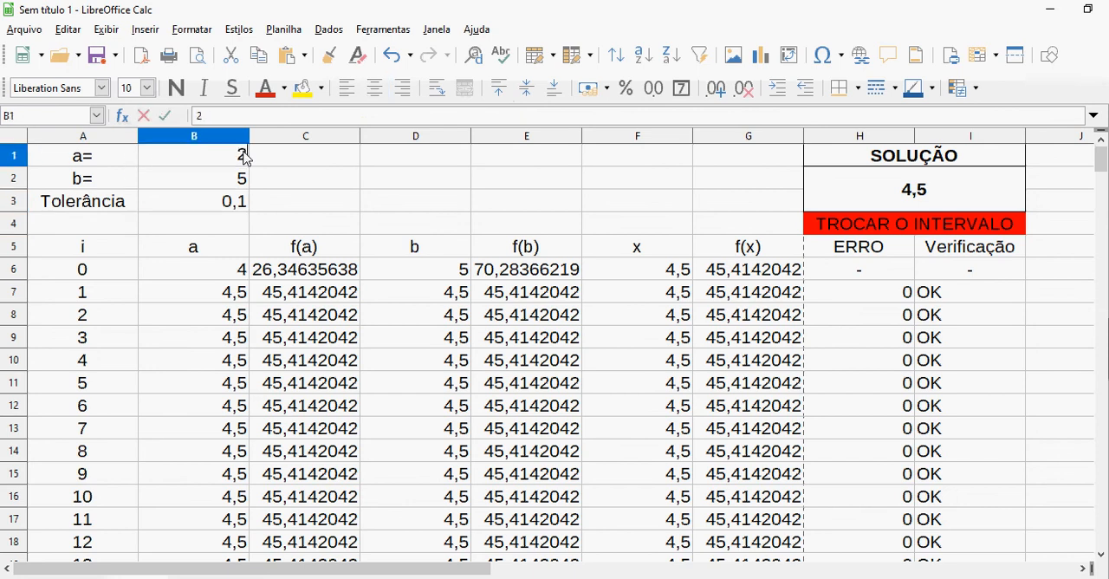
pyautogui.press('Return')
pyautogui.write('3')
pyautogui.press('Return')
pyautogui.press('Up')
pyautogui.press('Up')
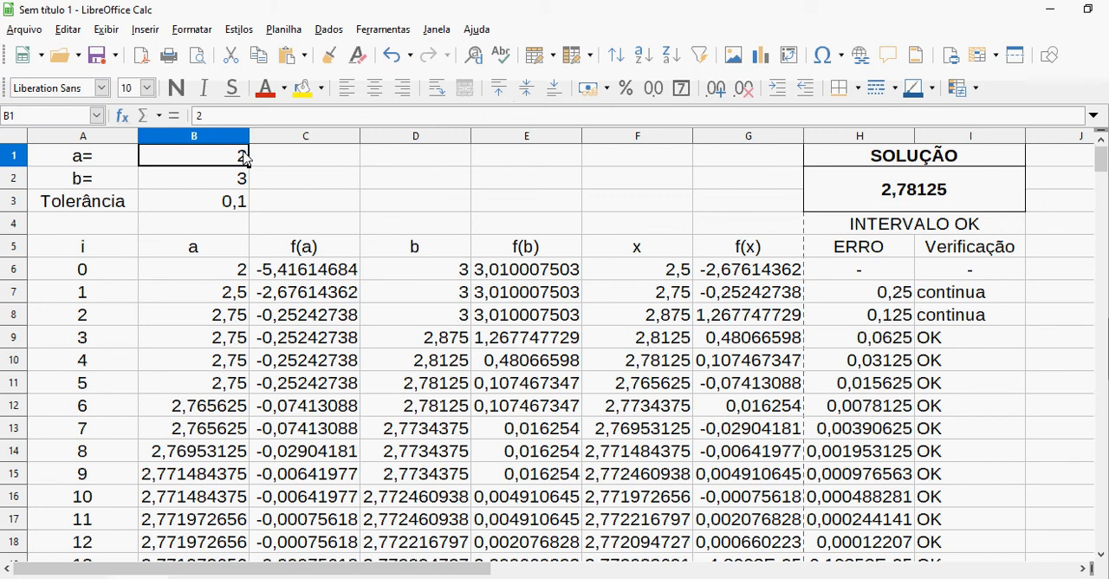
# Examine the function formulas of the f(a), f(b) and f(x) columns in the iteration 0 row
pyautogui.press('Down')
pyautogui.press('Down')
pyautogui.press('Down')
pyautogui.press('Right')
pyautogui.press('Down')
pyautogui.press('Down')
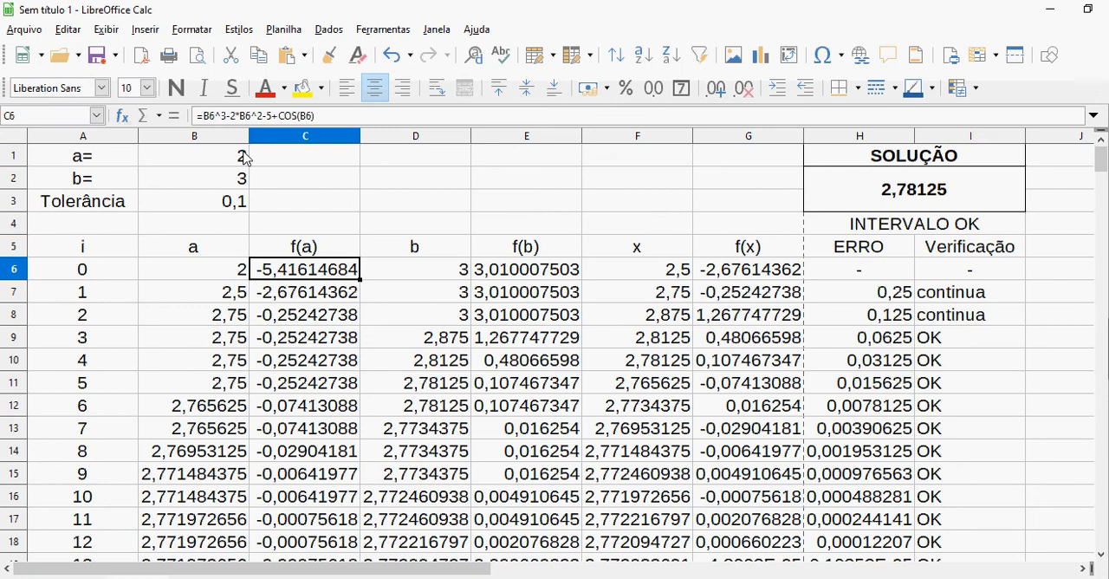
pyautogui.press('Right')
pyautogui.press('Right')
pyautogui.press('Up')
pyautogui.press('Up')
pyautogui.press('Up')
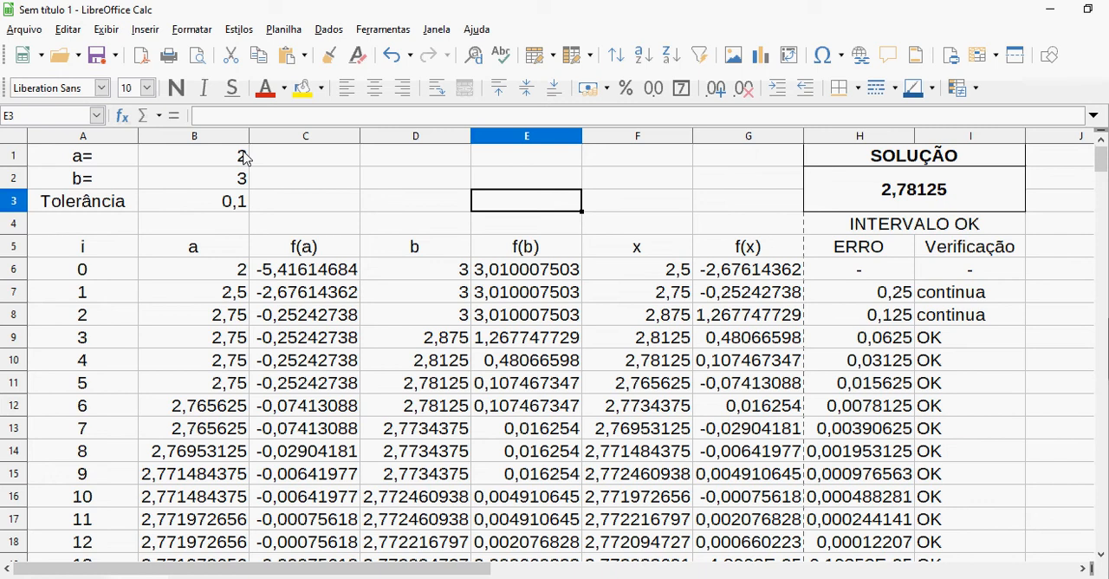
pyautogui.press('Left')
pyautogui.press('Left')
pyautogui.press('Left')
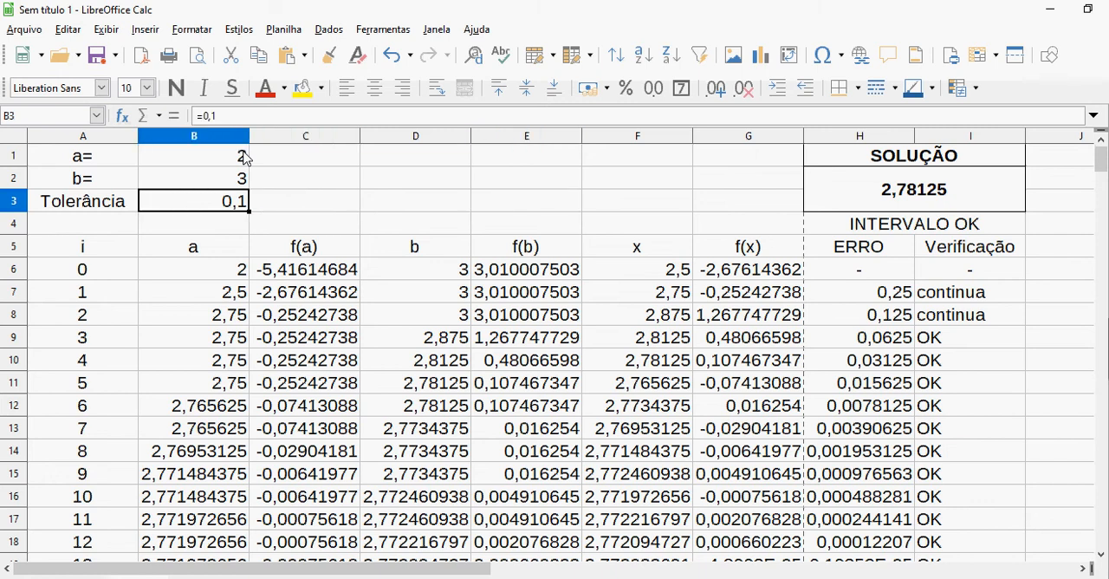
pyautogui.press('Down')
pyautogui.press('Down')
pyautogui.press('Right')
pyautogui.press('Down')
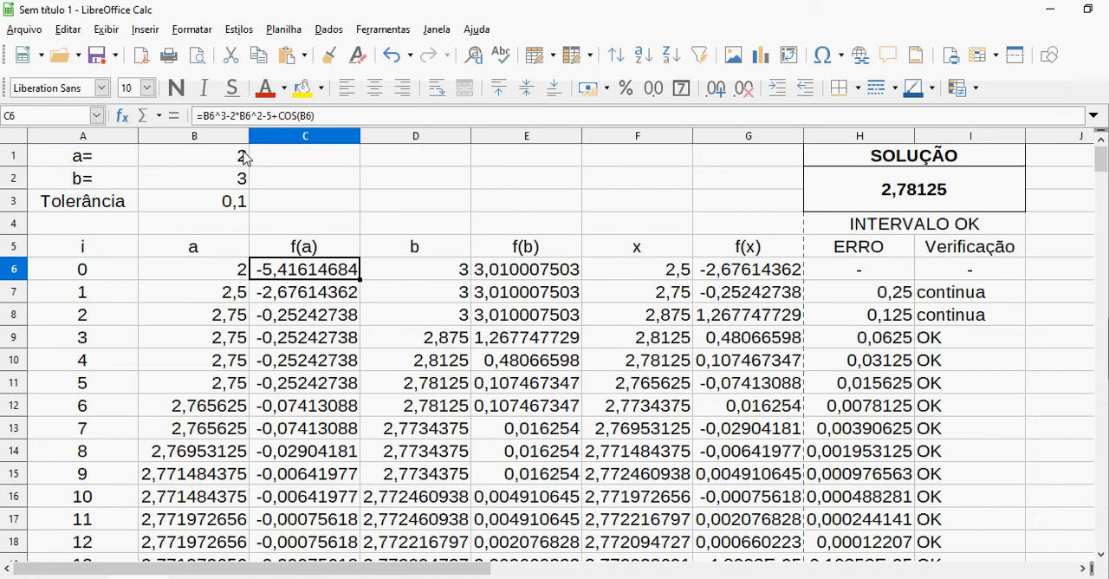
pyautogui.hotkey('shift', 'Down')
pyautogui.press('Right')
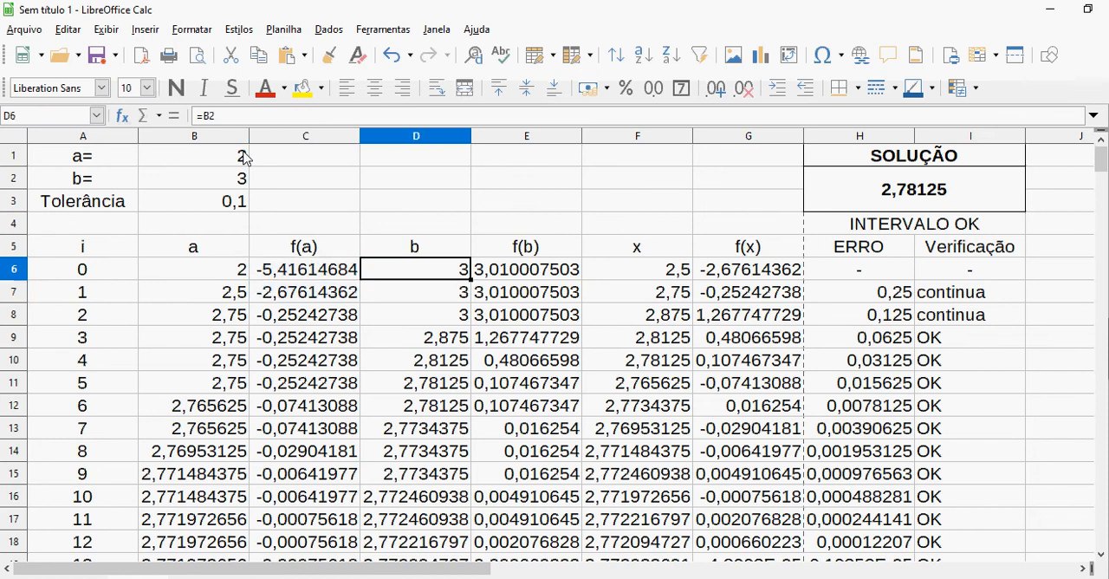
pyautogui.press('Right')
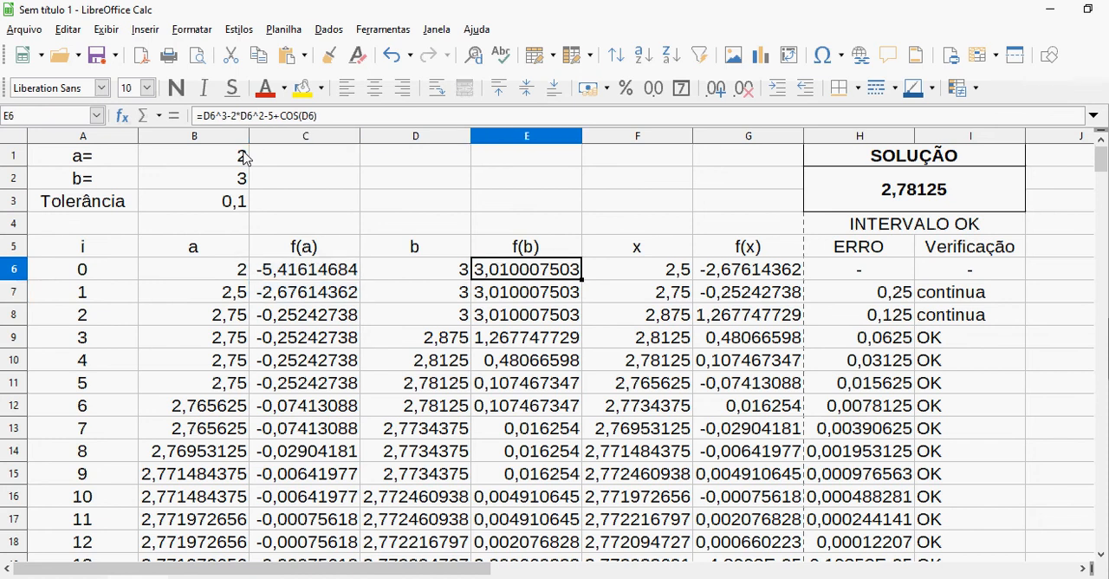
pyautogui.hotkey('shift', 'Down')
pyautogui.press('Right')
pyautogui.press('Right')
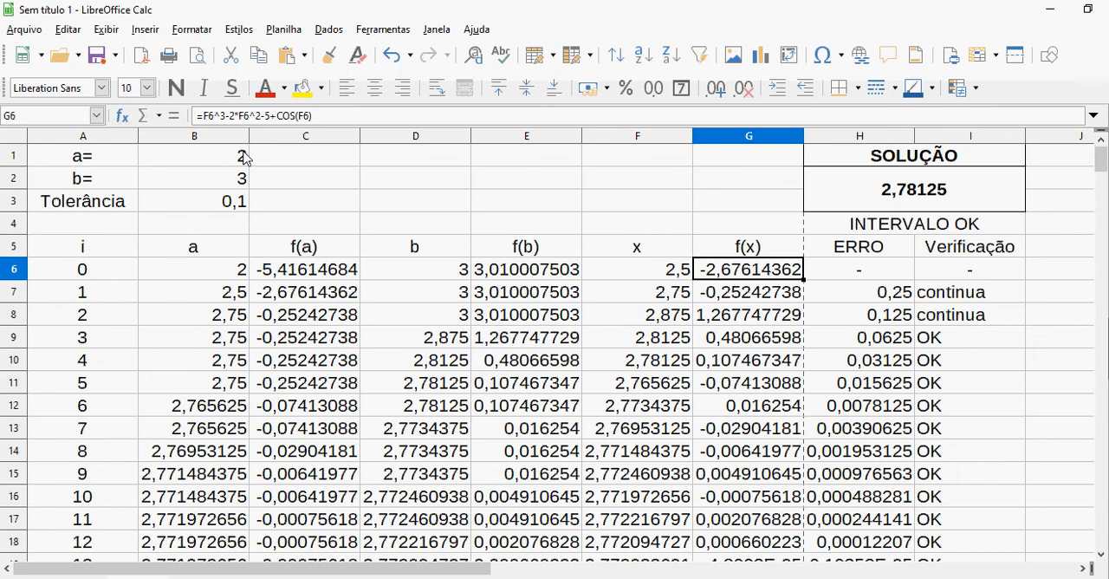
pyautogui.hotkey('shift', 'Down')
pyautogui.press('Right')
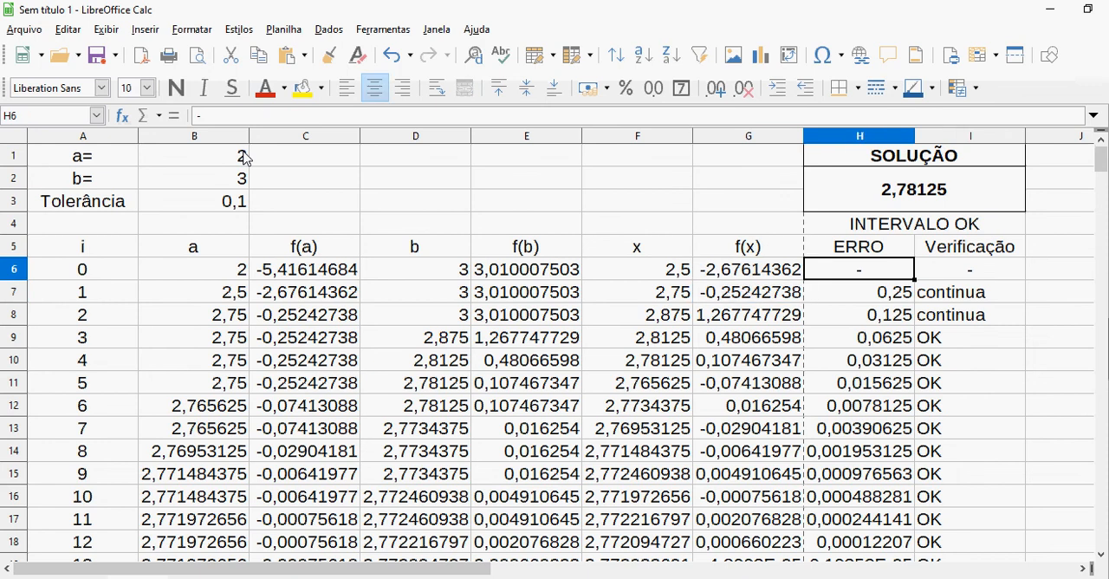
pyautogui.press('Left')
pyautogui.press('Left')
pyautogui.press('Left')
pyautogui.press('Left')
pyautogui.press('Left')
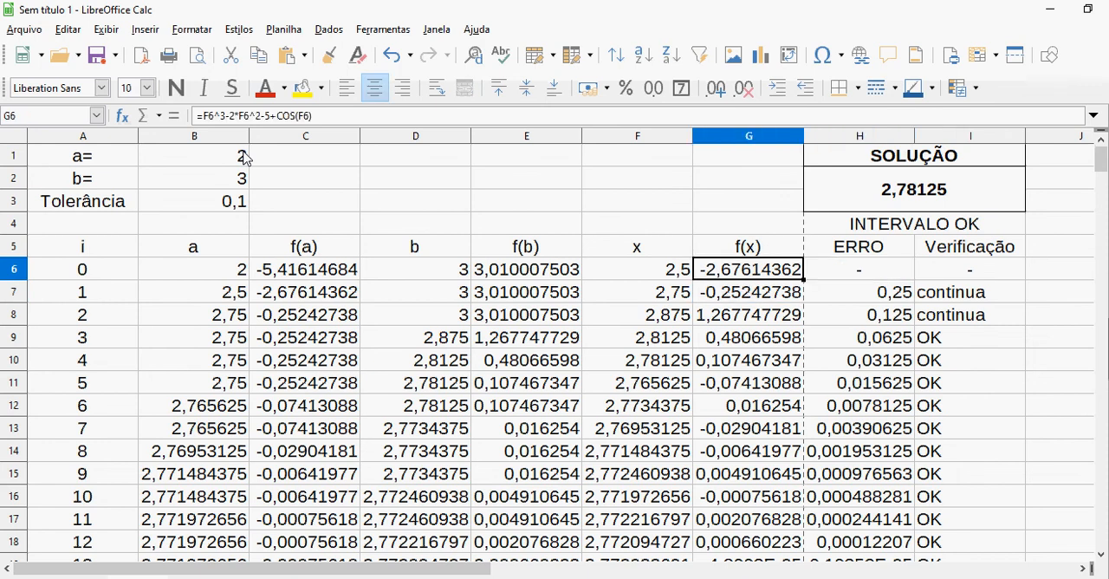
pyautogui.press('Up')
pyautogui.press('Up')
pyautogui.press('Up')
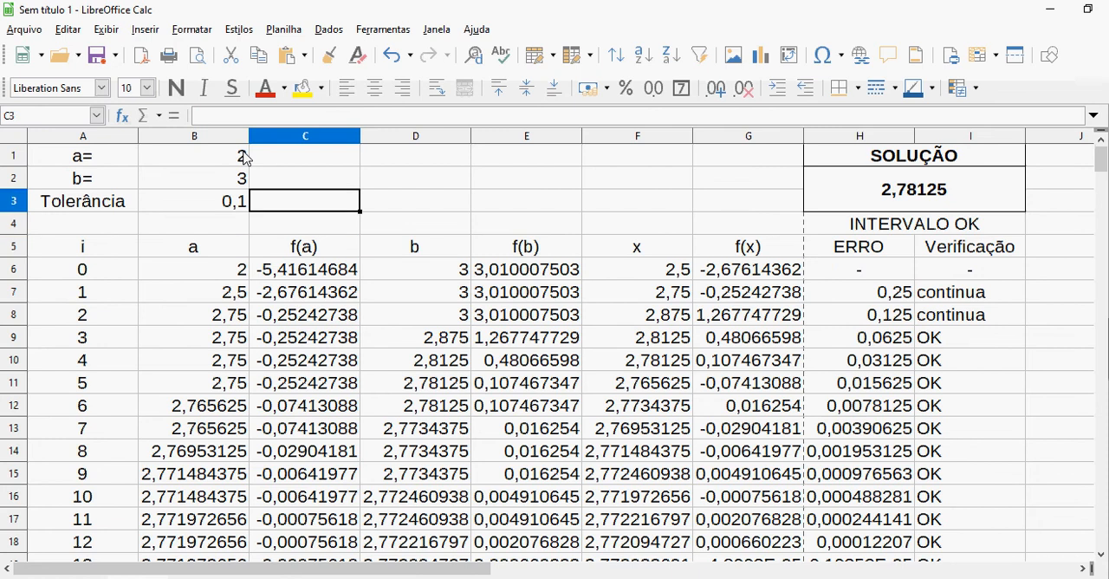
pyautogui.press('Up')
pyautogui.press('Right')
pyautogui.press('Up')
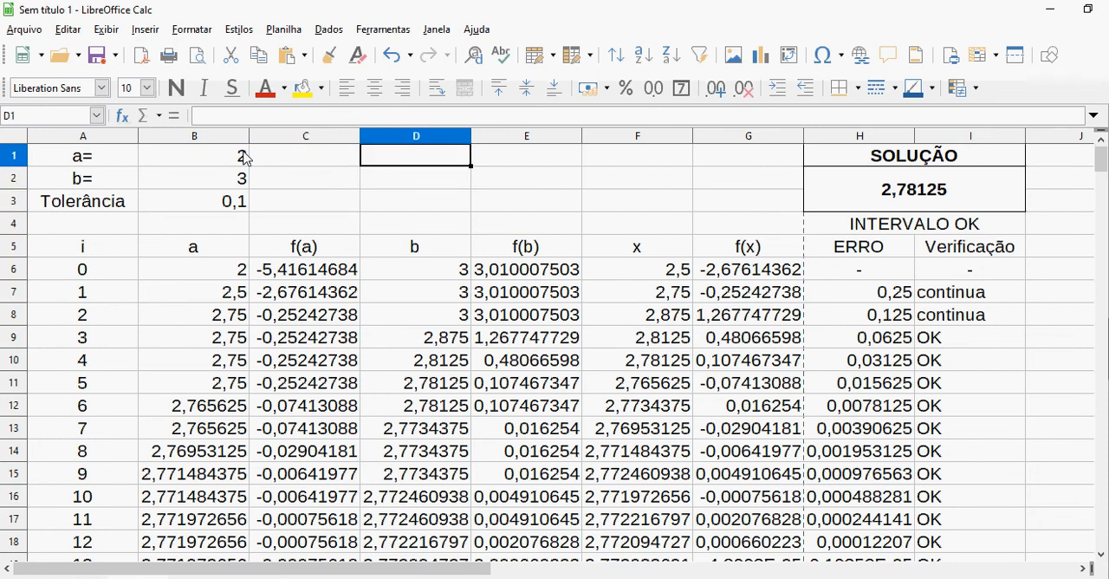
# Add the headings "Variável" in D1 and "Função" in E1
pyautogui.write('V')
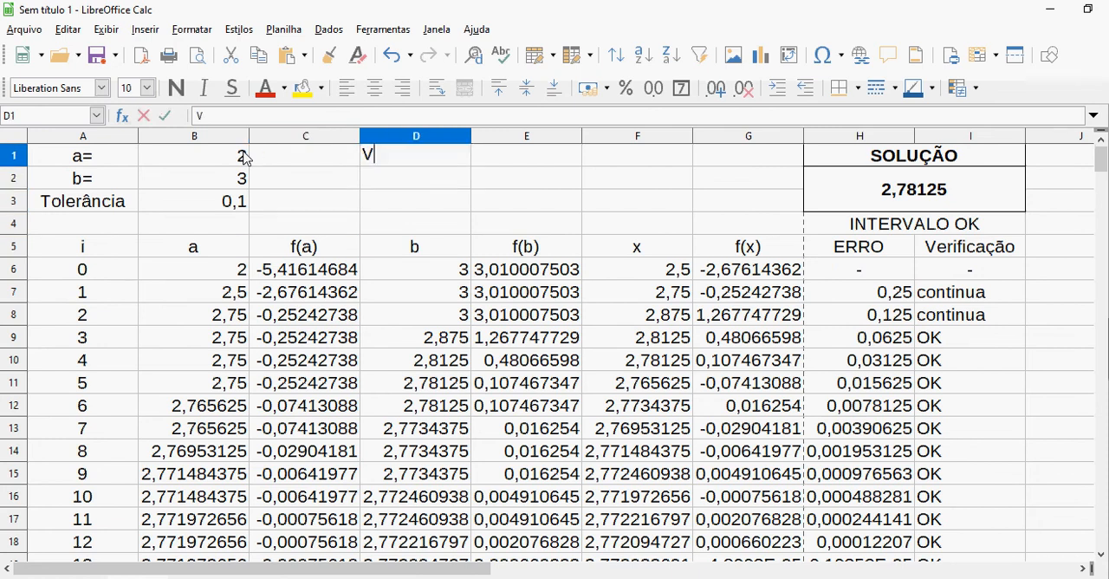
pyautogui.write('ariável')
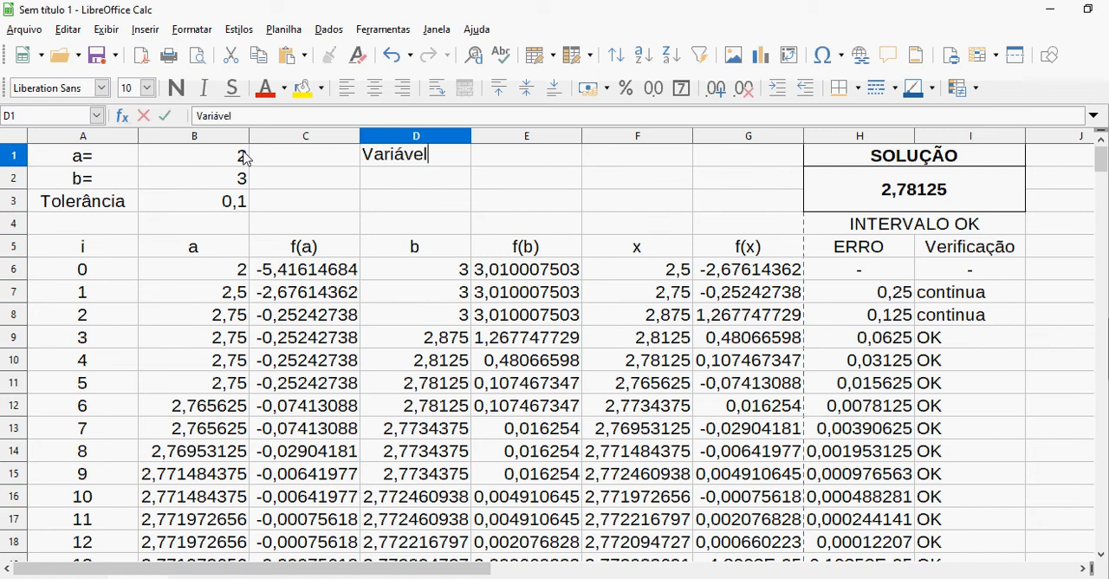
pyautogui.press('Tab')
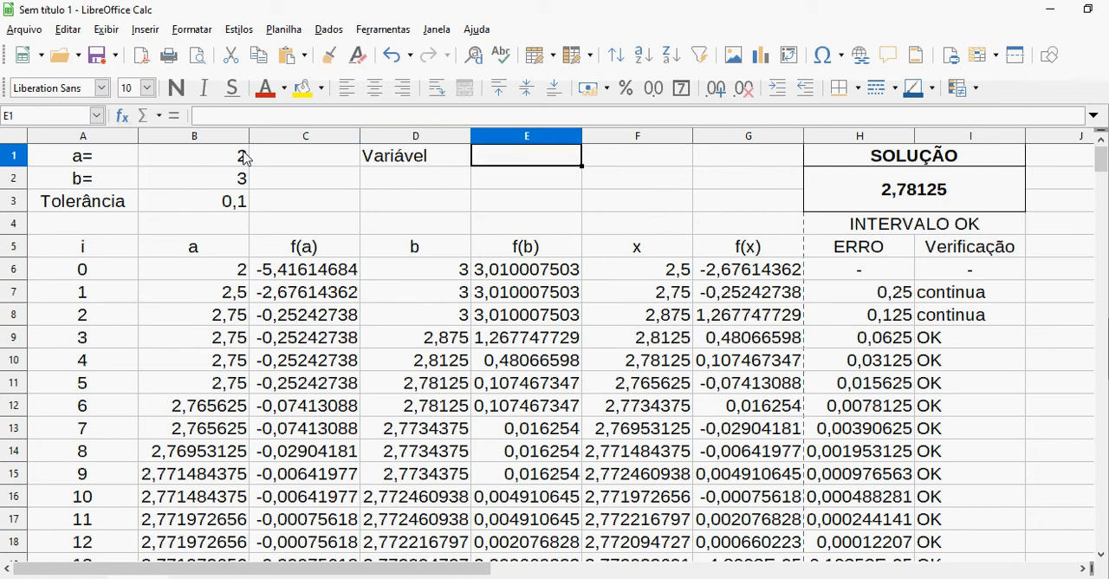
pyautogui.write('Fu')
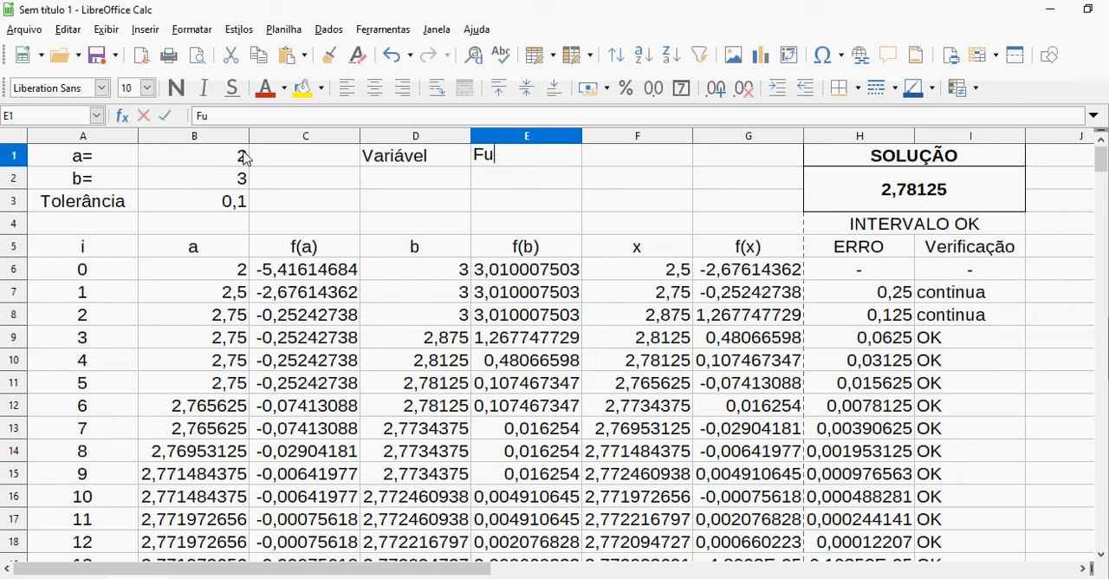
pyautogui.write('nção')
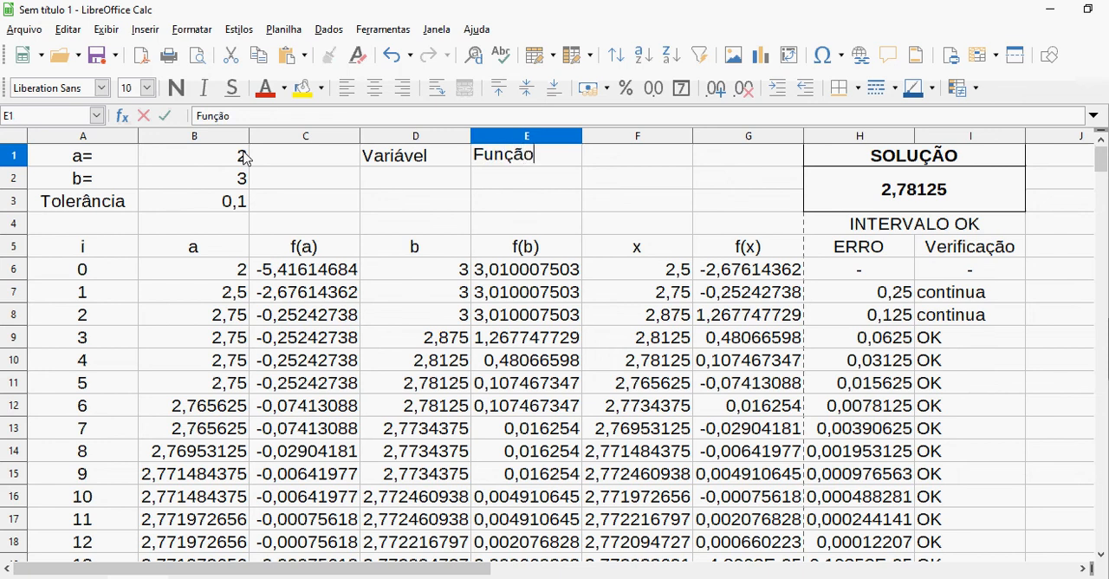
pyautogui.press('Return')
pyautogui.press('Tab')
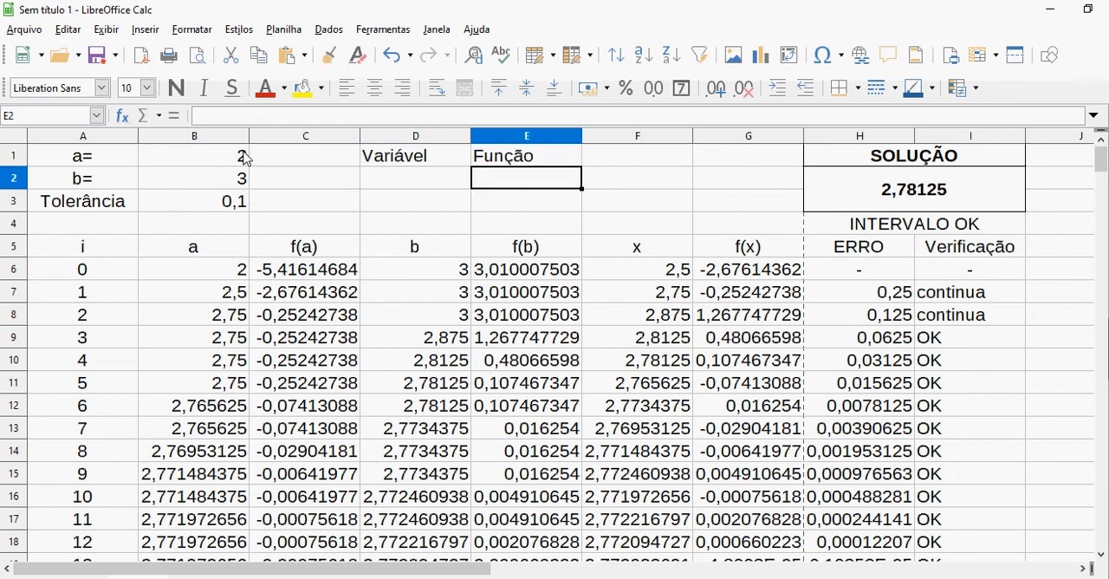
pyautogui.press('Left')
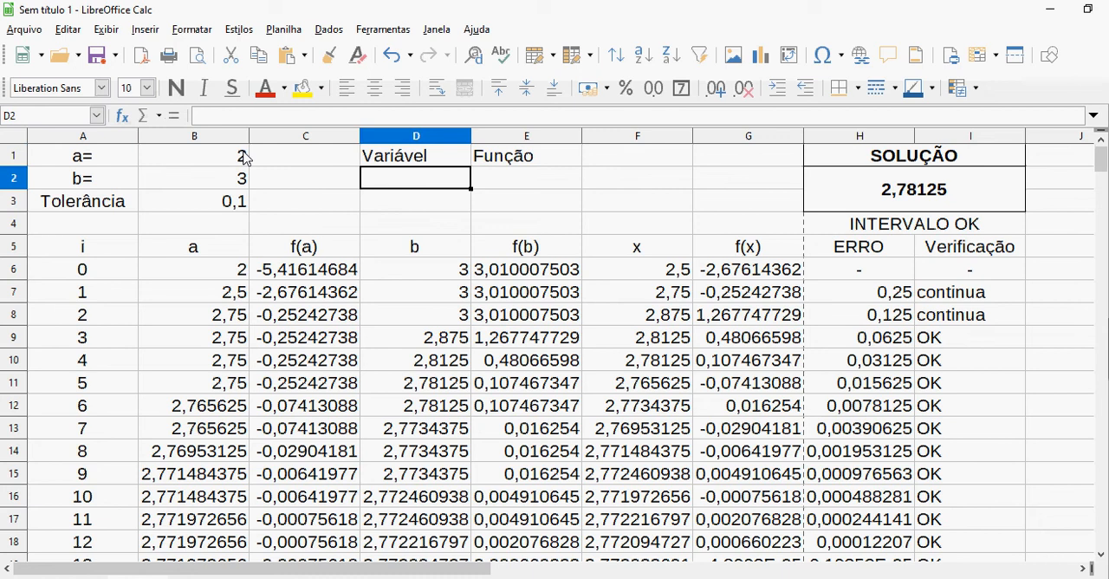
# Enter the function formula =d^3-9 in E2, under the Função heading
pyautogui.press('Right')
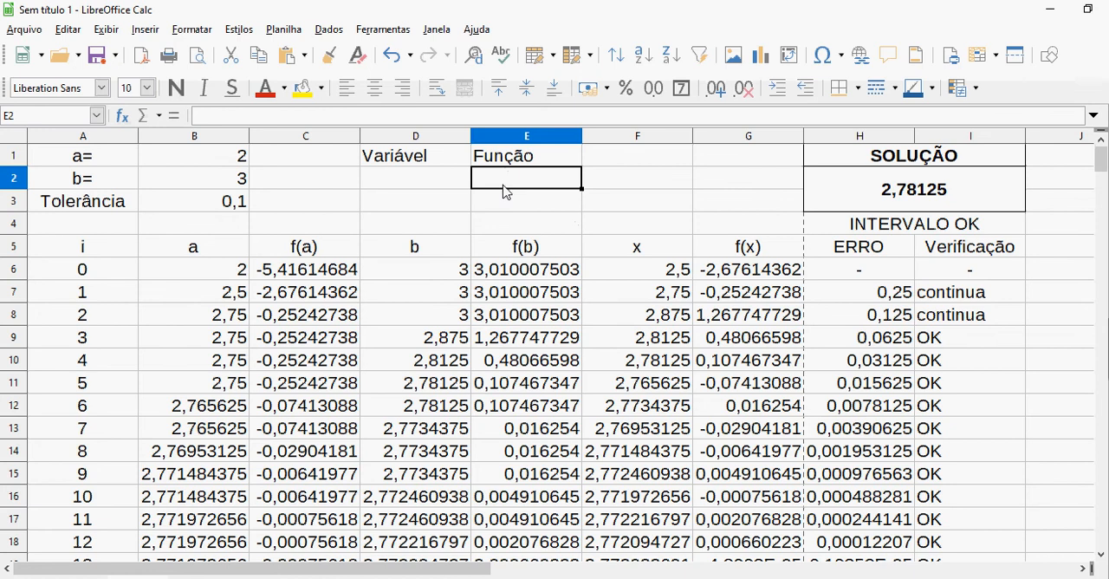
pyautogui.write('=')
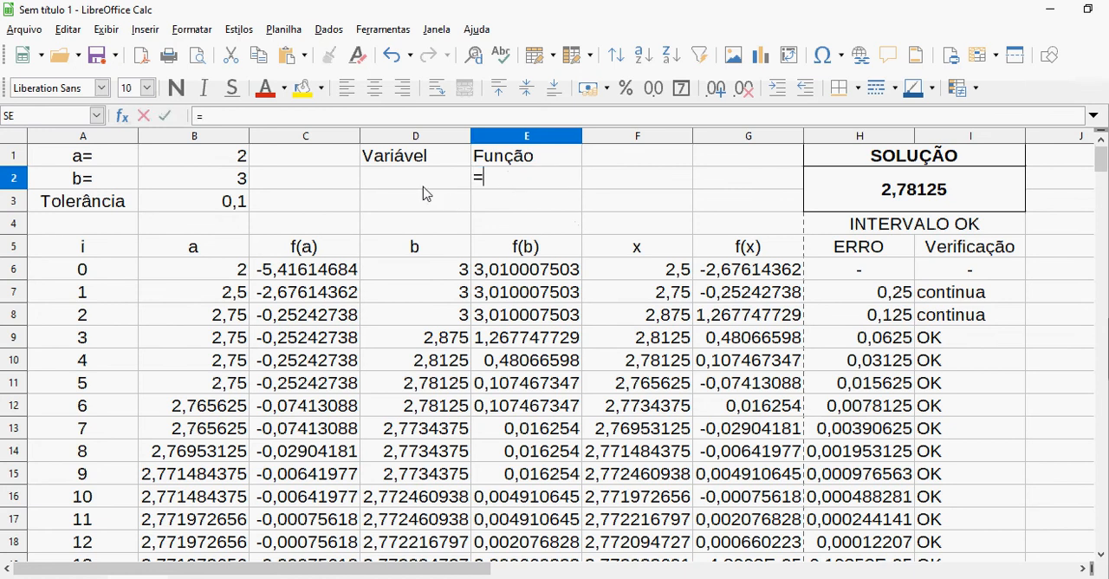
pyautogui.click(424, 177)
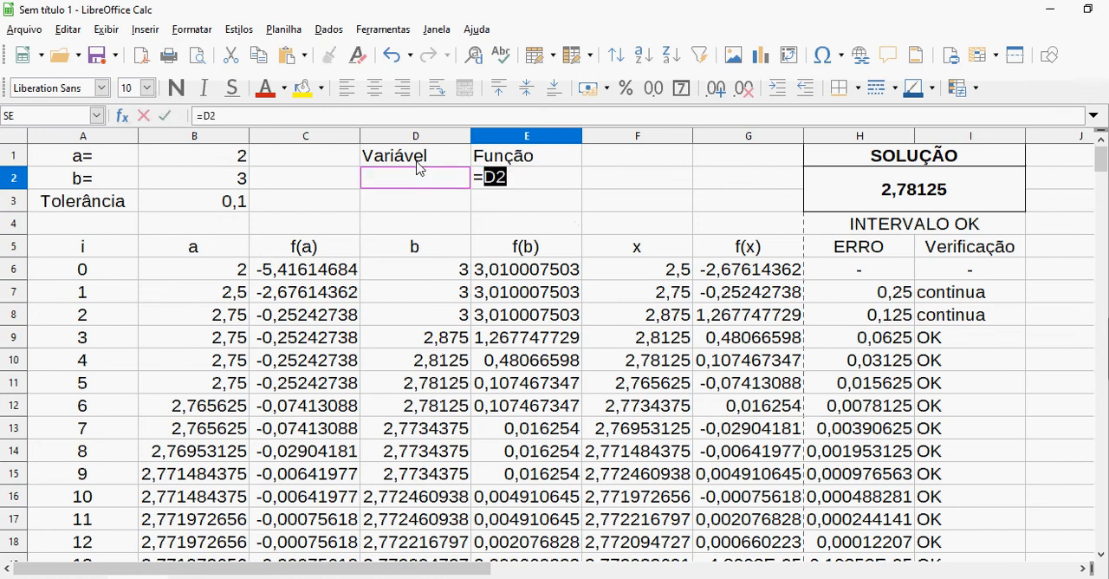
pyautogui.write('3-')
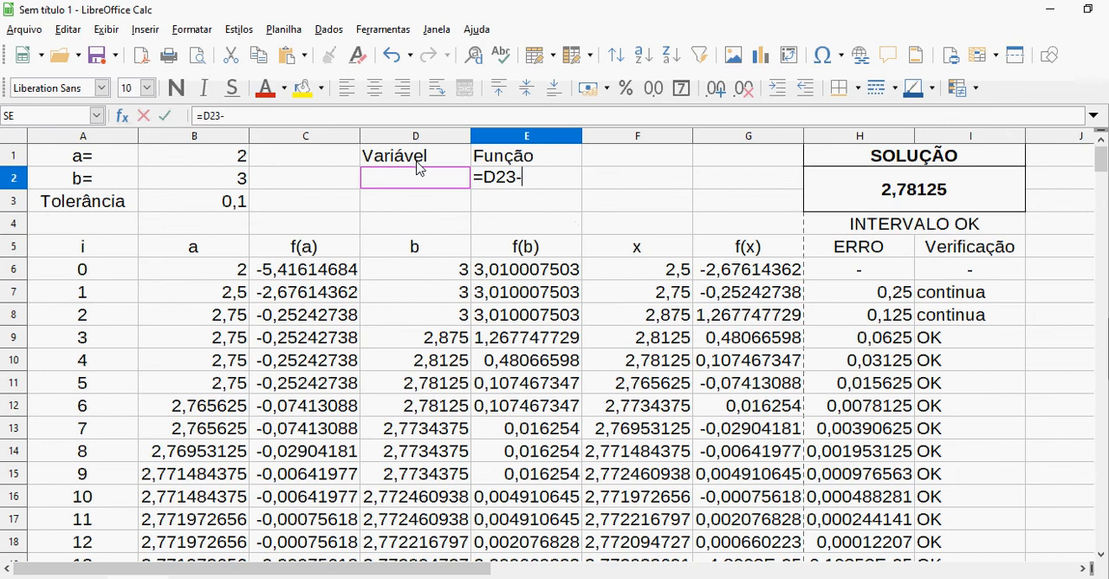
pyautogui.write('8')
pyautogui.click(506, 182)
pyautogui.press('BackSpace')
pyautogui.write('^^')
pyautogui.press('BackSpace')
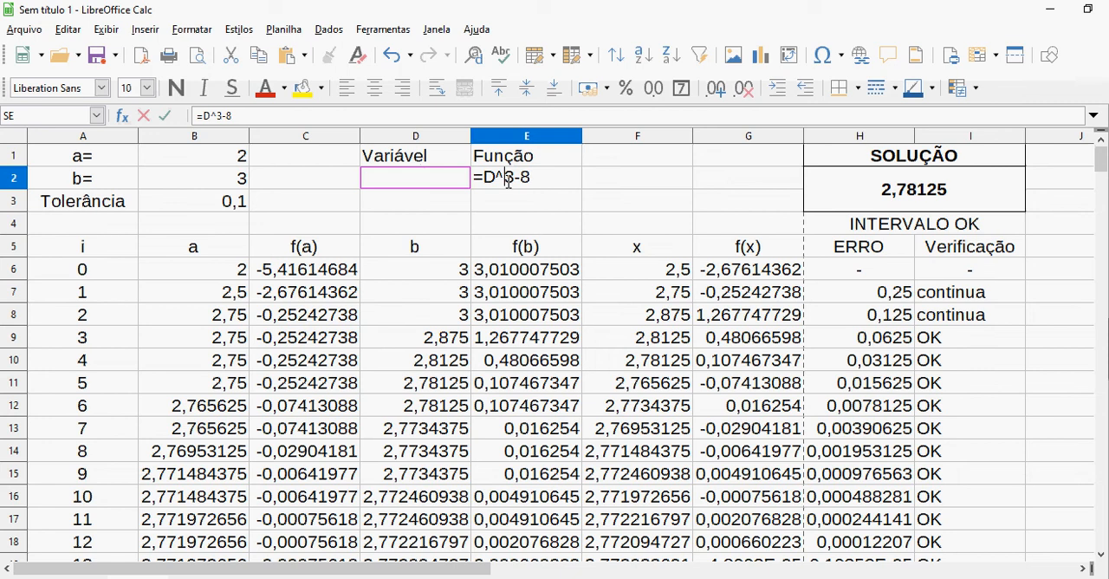
pyautogui.press('End')
pyautogui.press('BackSpace')
pyautogui.write('8')
pyautogui.press('Return')
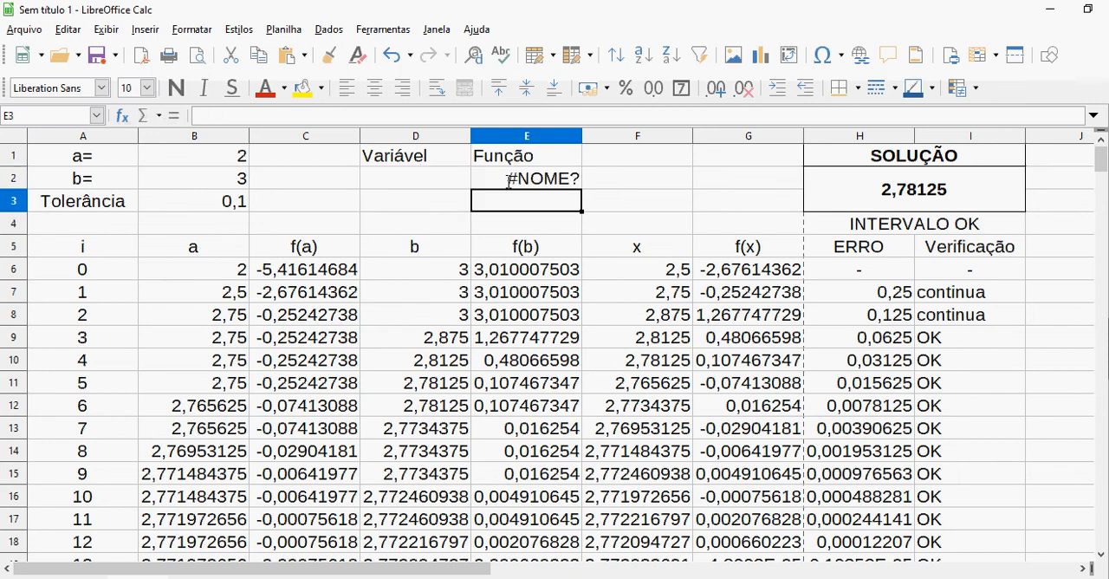
# Correct the formula under Função to reference the variable cell, so it reads =D2^3-9
pyautogui.click(509, 183)
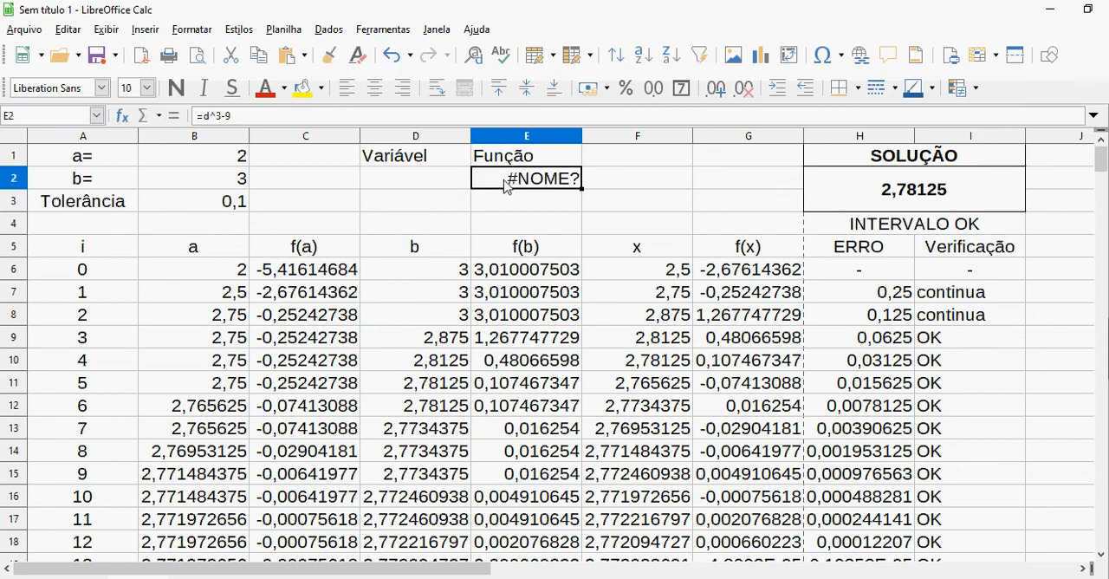
pyautogui.click(211, 118)
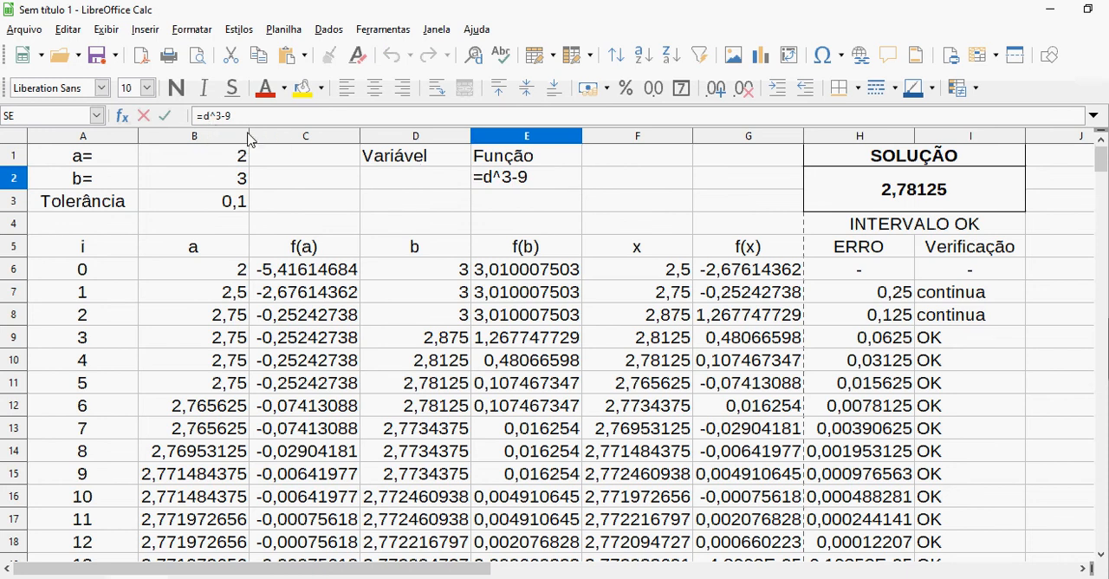
pyautogui.press('BackSpace')
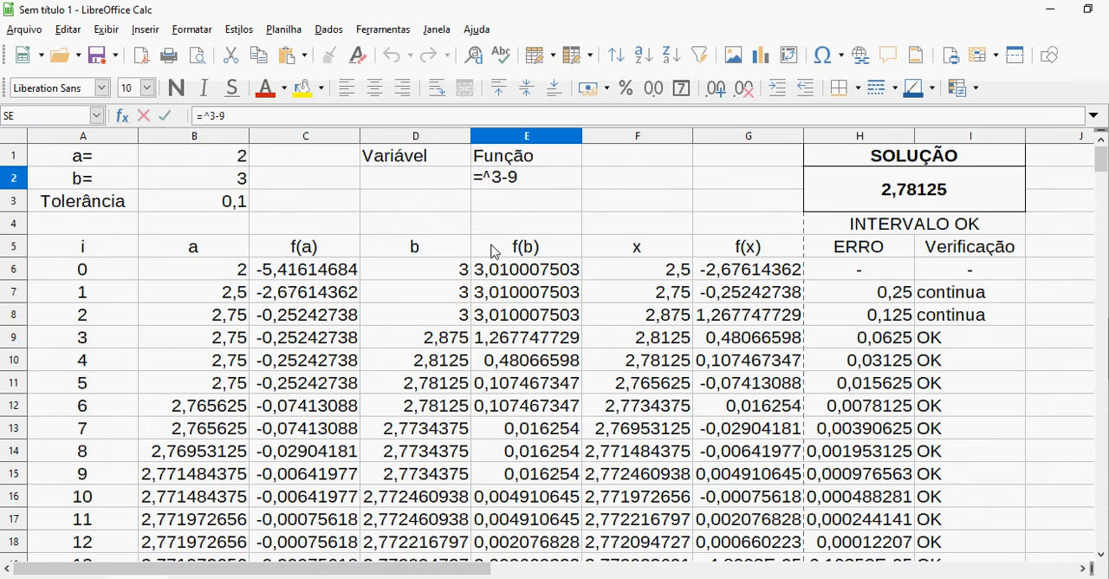
pyautogui.click(442, 180)
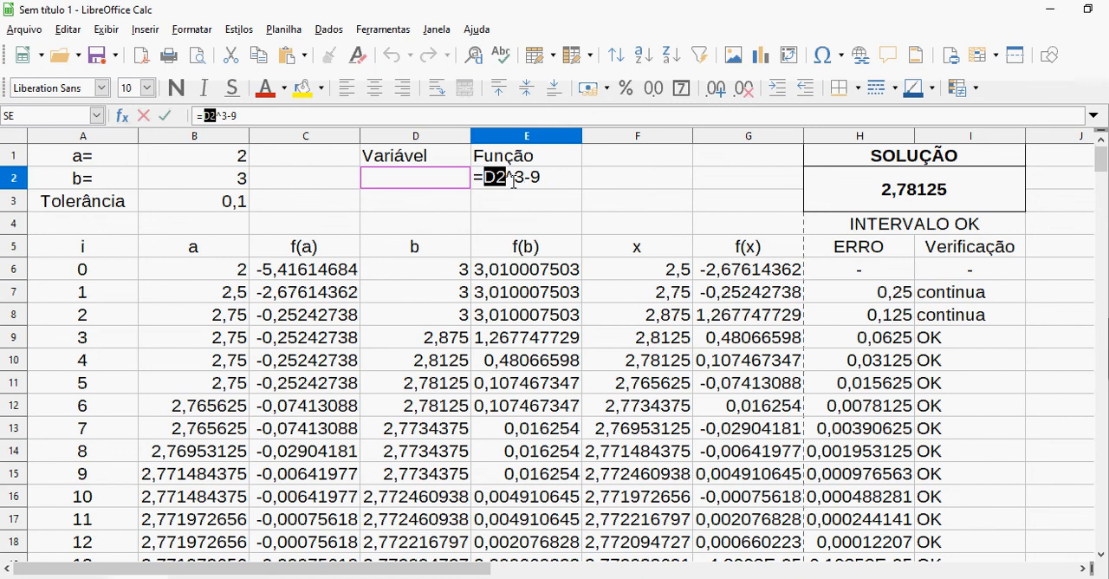
pyautogui.press('Return')
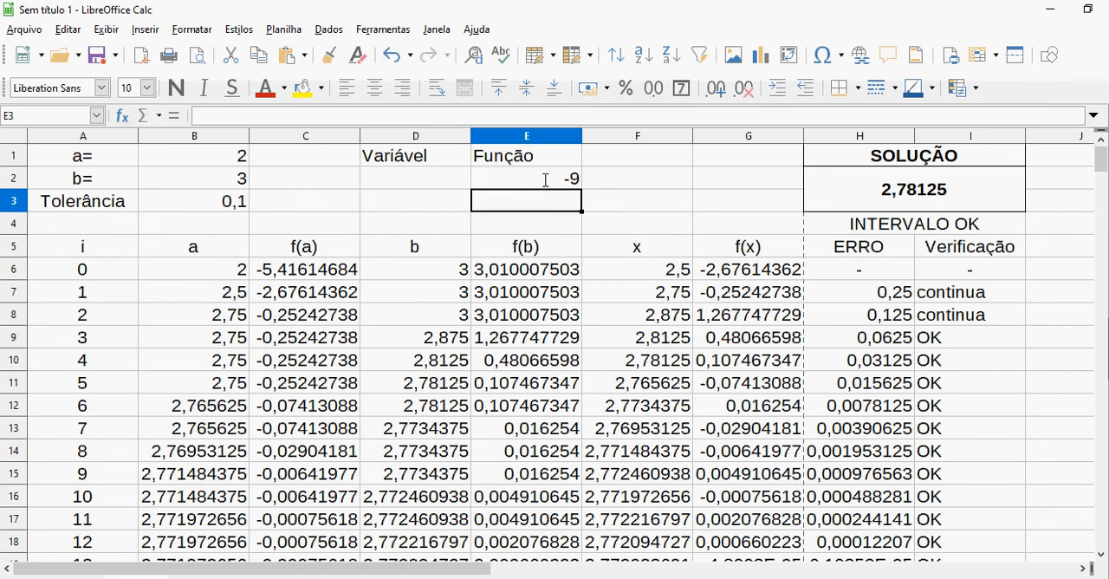
pyautogui.click(544, 180)
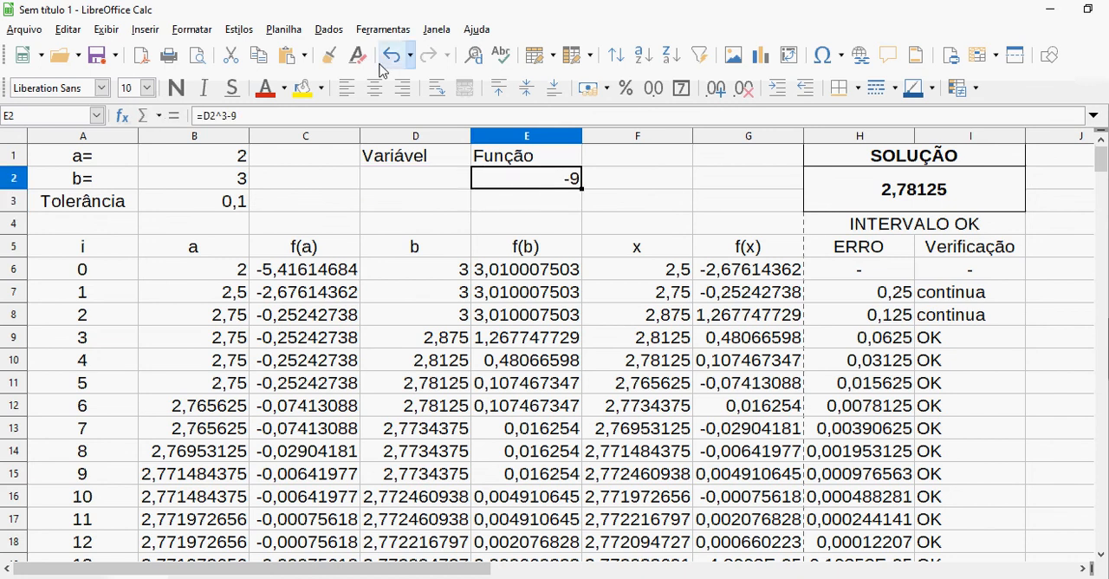
# Enable macro recording (Ativar gravação de macros) in the advanced LibreOffice options
pyautogui.click(378, 31)
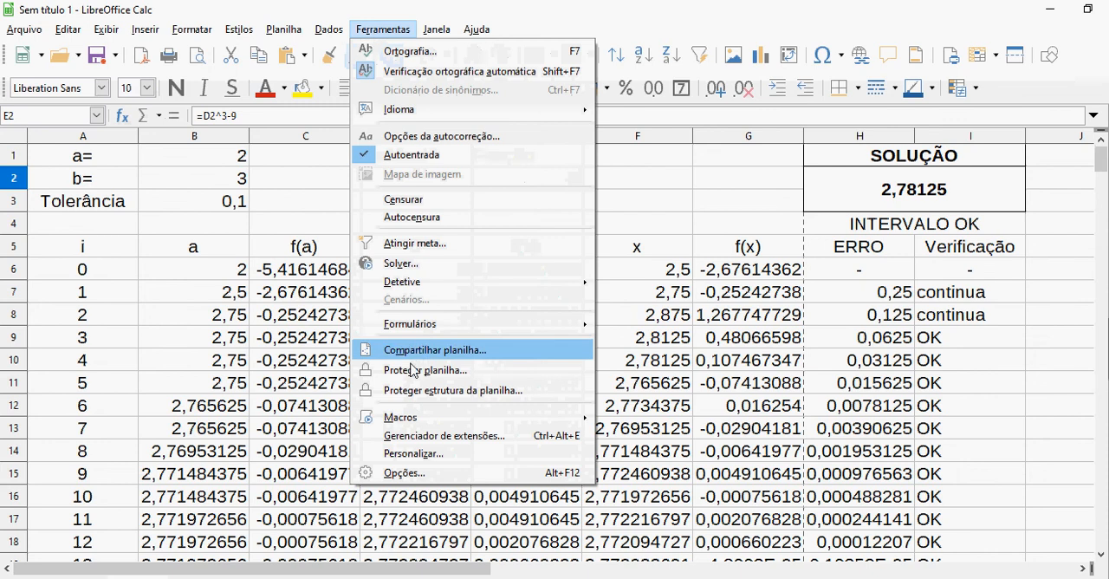
pyautogui.moveTo(434, 419)
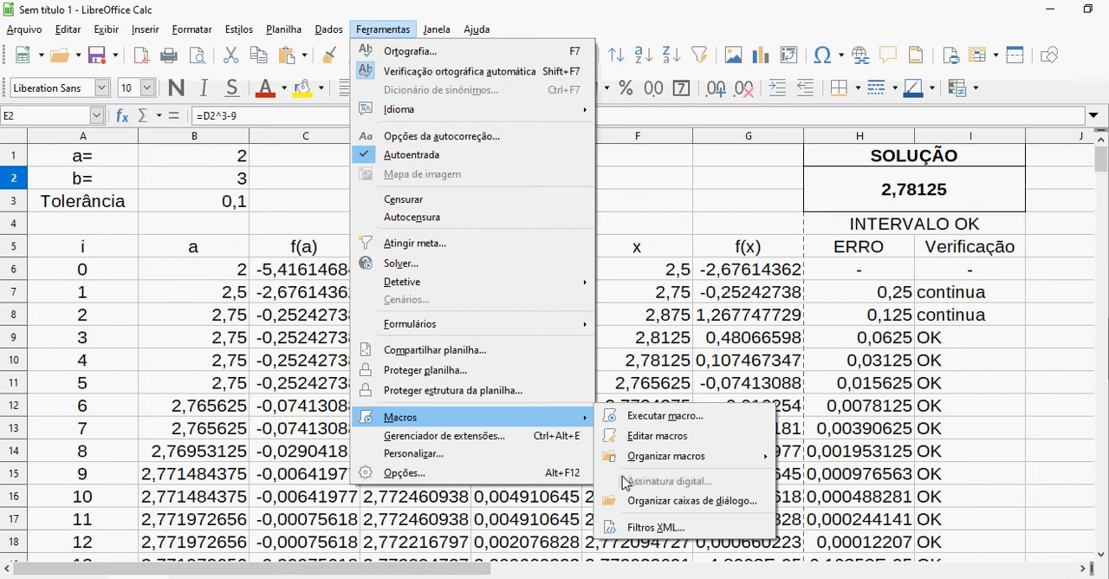
pyautogui.click(481, 469)
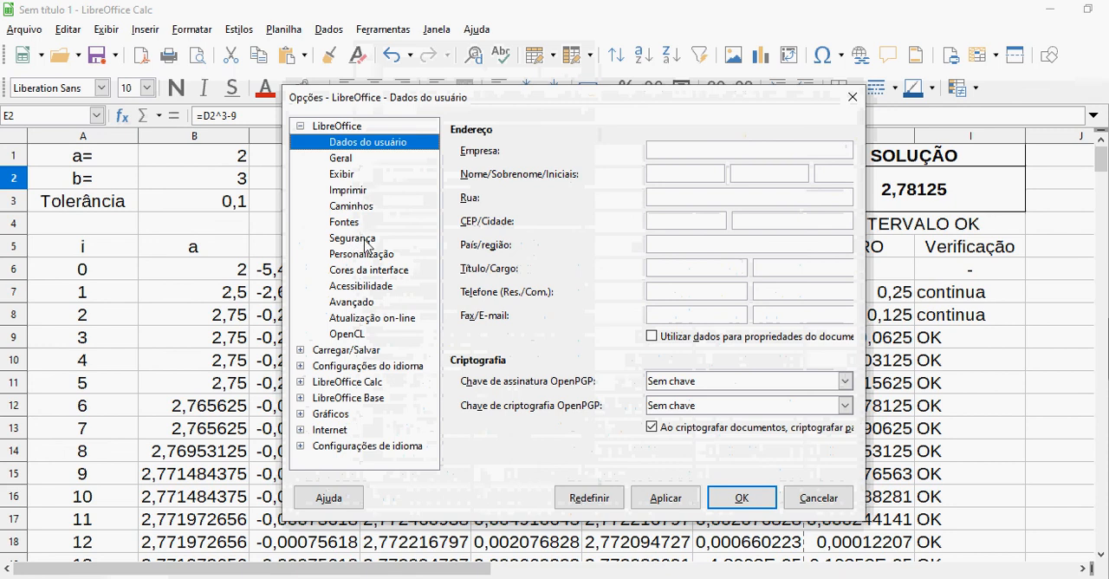
pyautogui.click(359, 303)
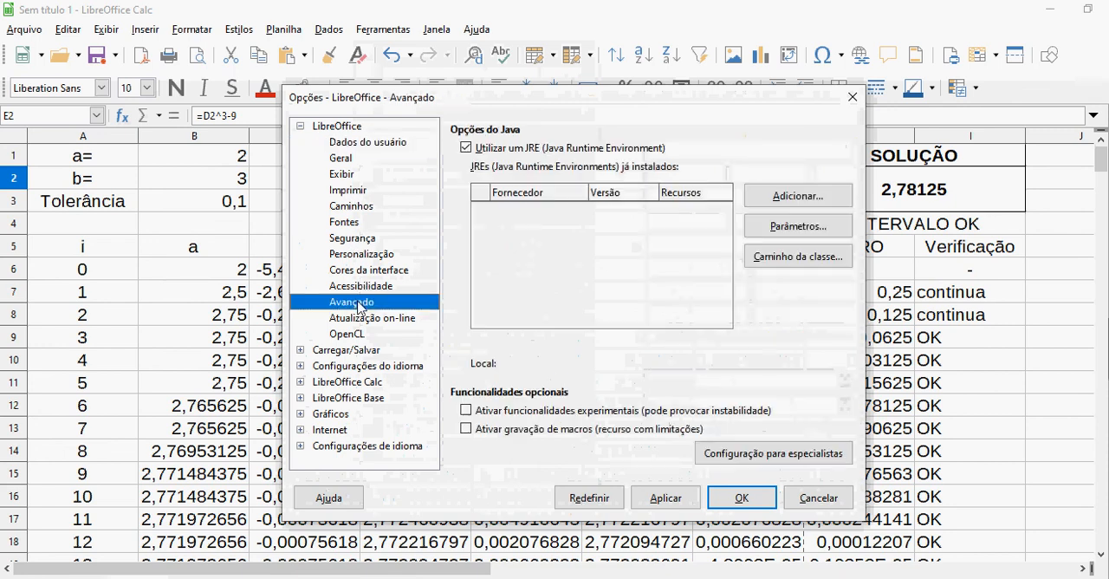
pyautogui.click(479, 430)
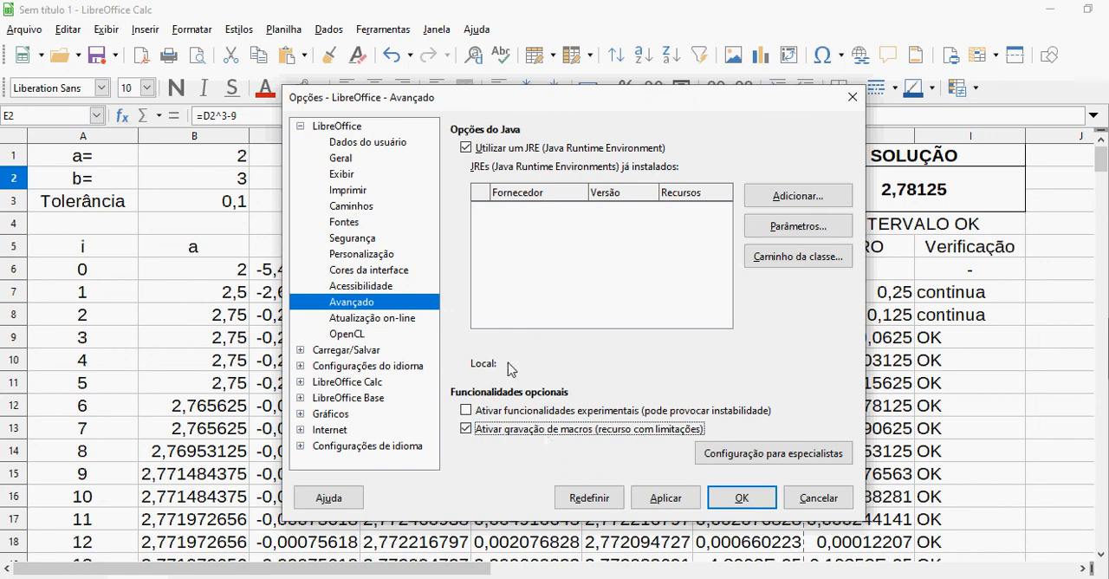
pyautogui.click(744, 500)
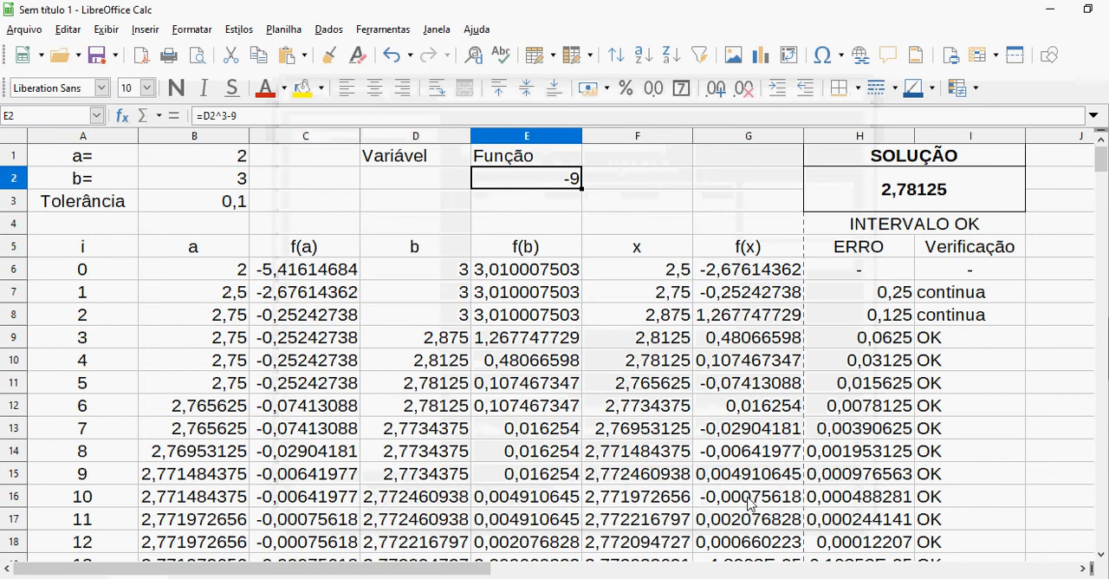
# Set the macro security level to Média in the LibreOffice security options and apply it
pyautogui.click(366, 32)
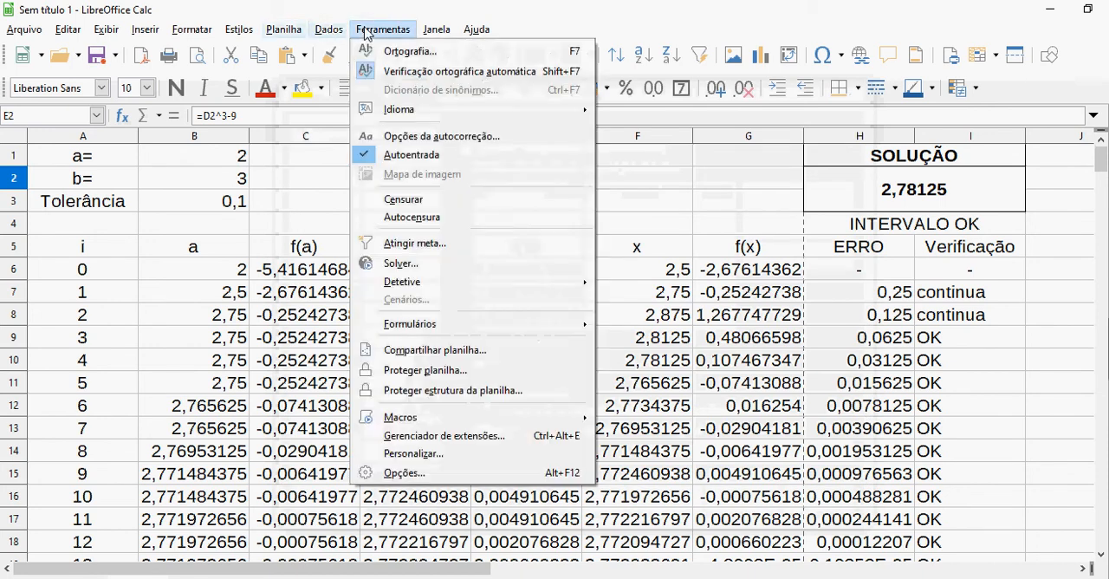
pyautogui.click(464, 474)
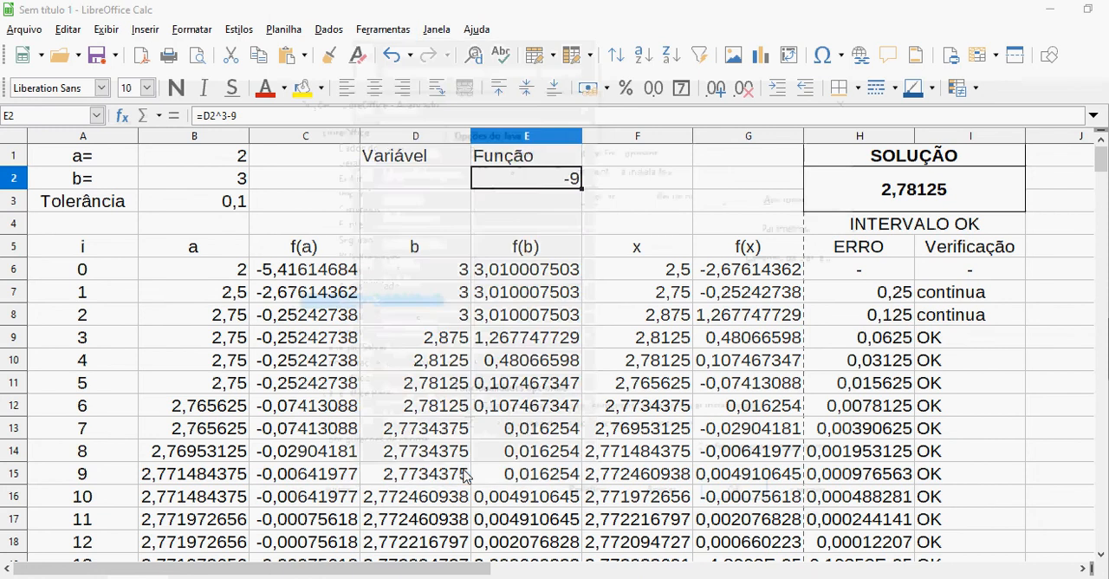
pyautogui.click(372, 242)
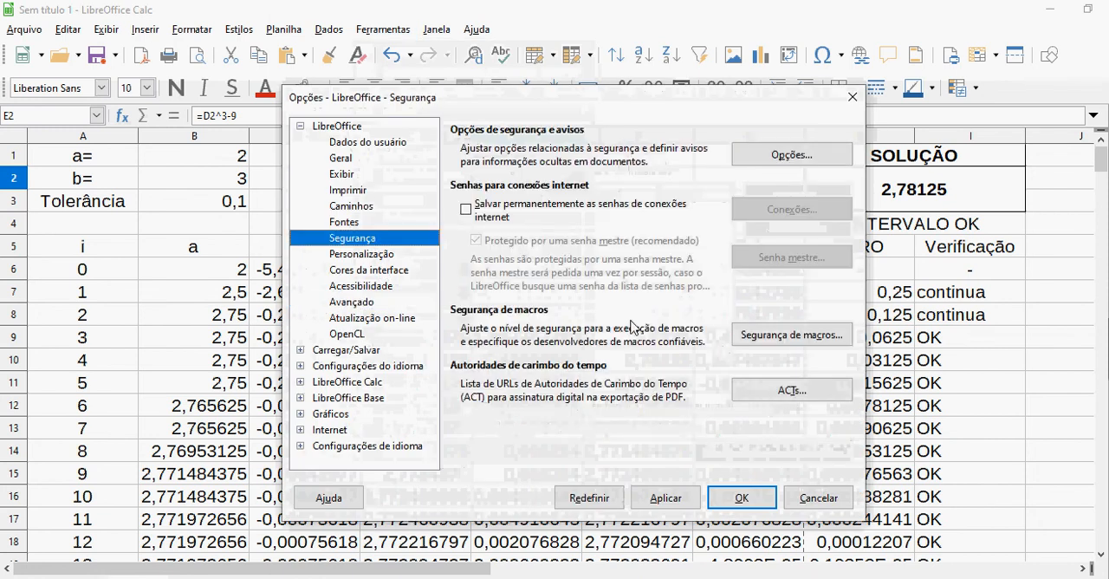
pyautogui.click(819, 339)
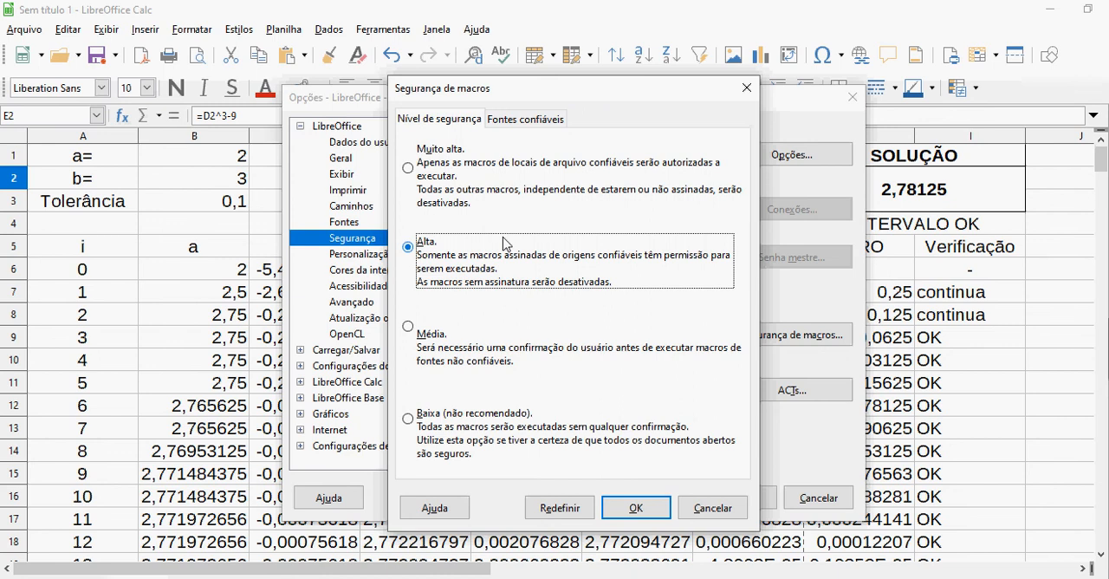
pyautogui.click(407, 329)
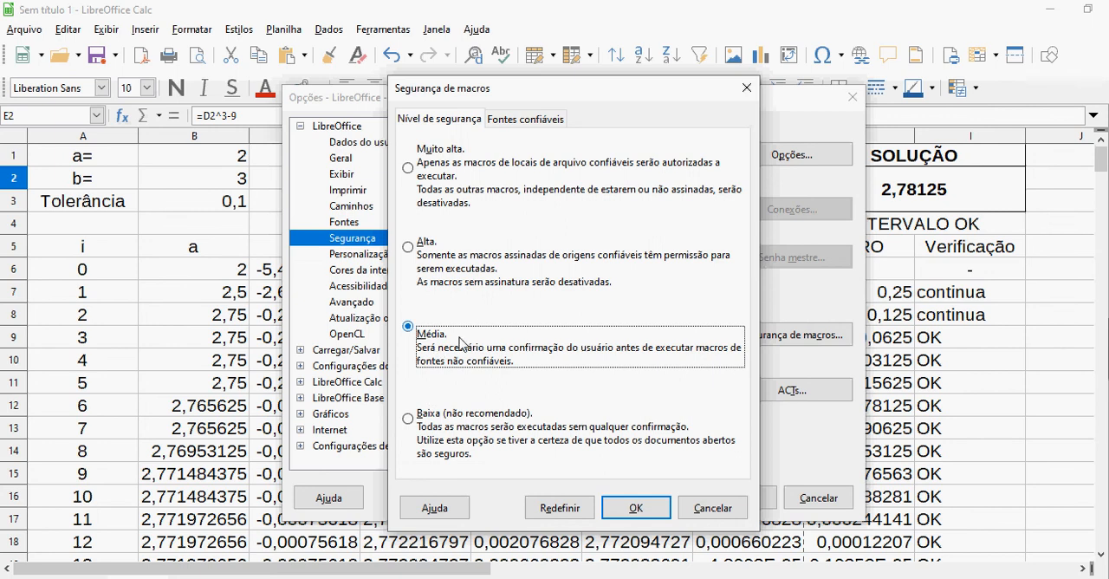
pyautogui.click(637, 509)
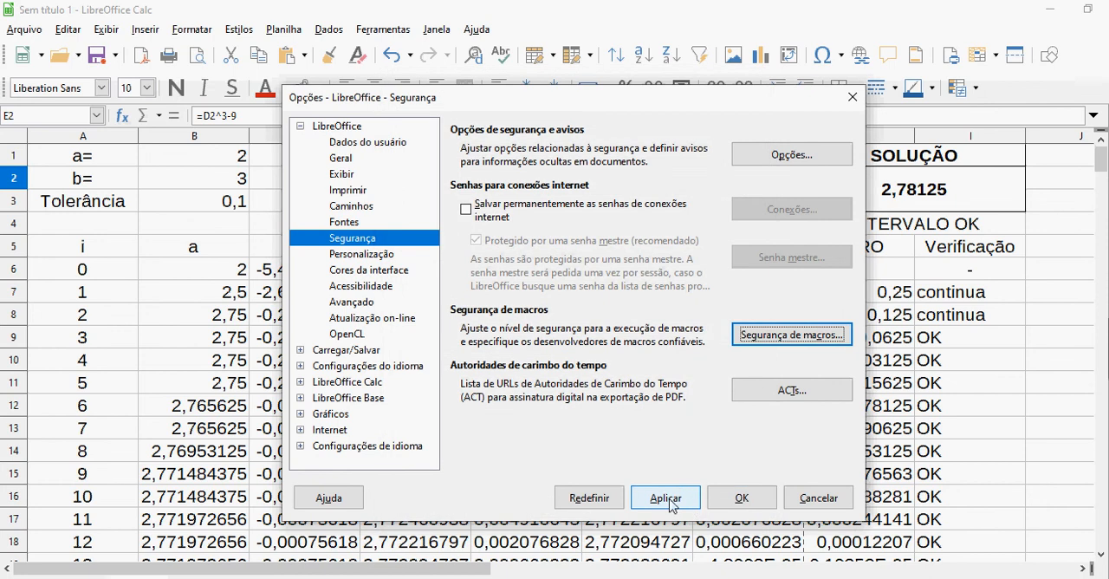
pyautogui.click(660, 502)
pyautogui.click(755, 502)
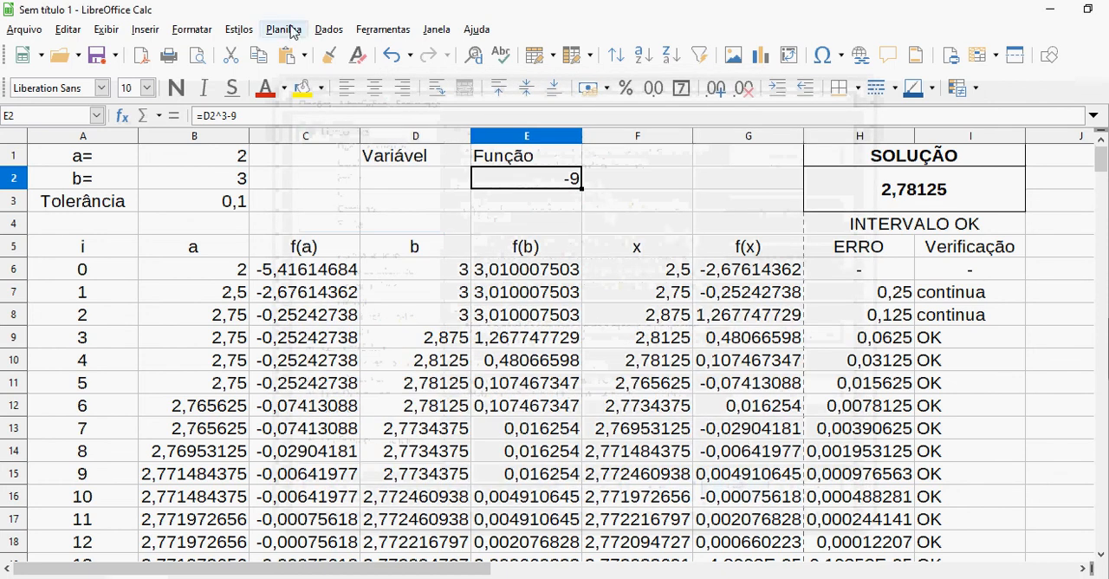
# Start recording a macro with the Função formula cell E2 selected
pyautogui.click(381, 29)
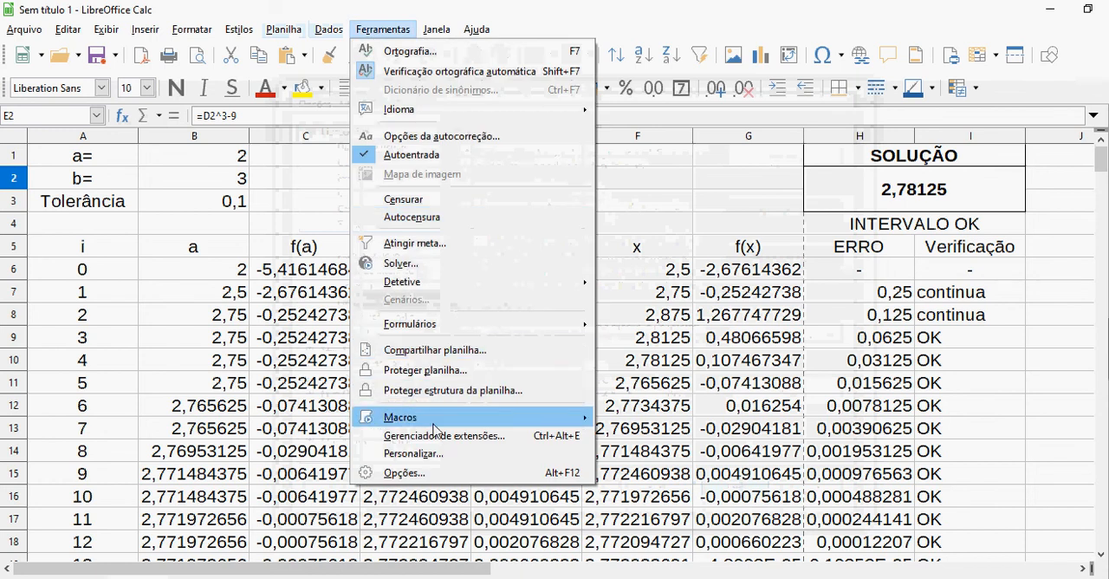
pyautogui.moveTo(555, 417)
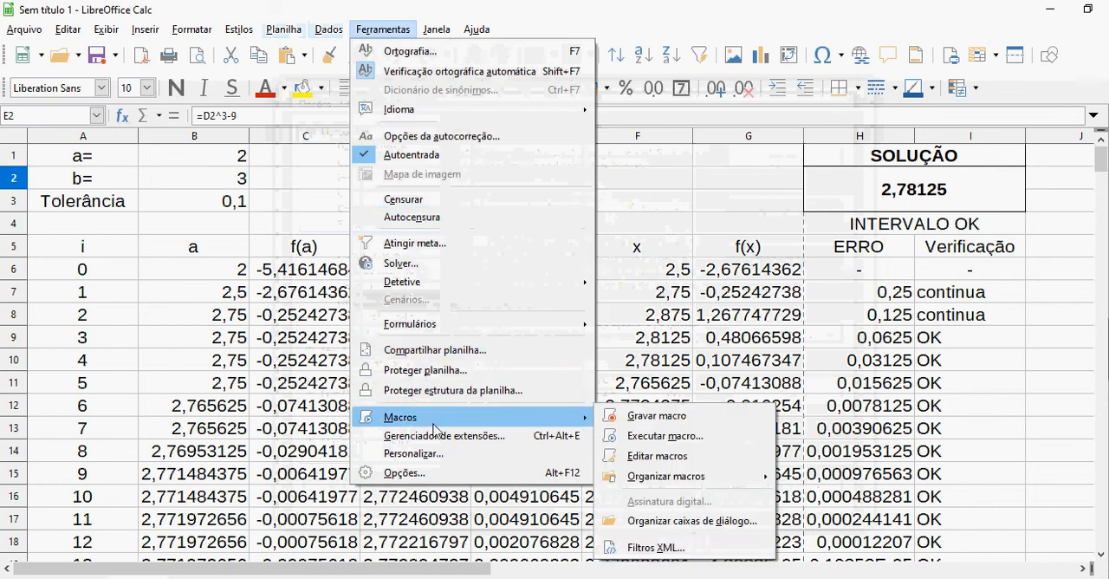
pyautogui.click(623, 417)
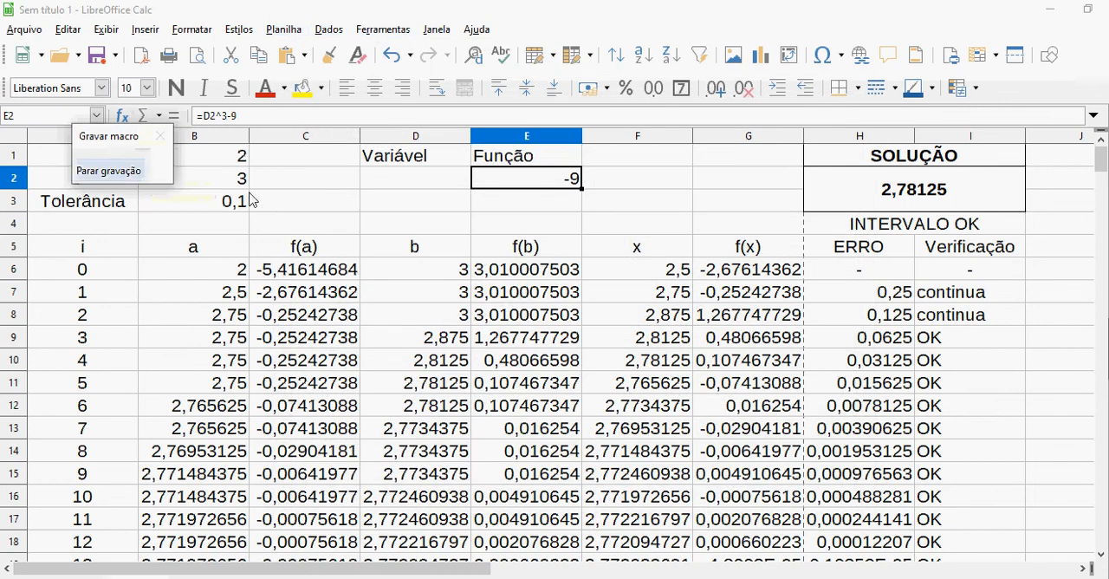
# Copy the formula cell E2 under Função while the macro recording runs
pyautogui.click(527, 209)
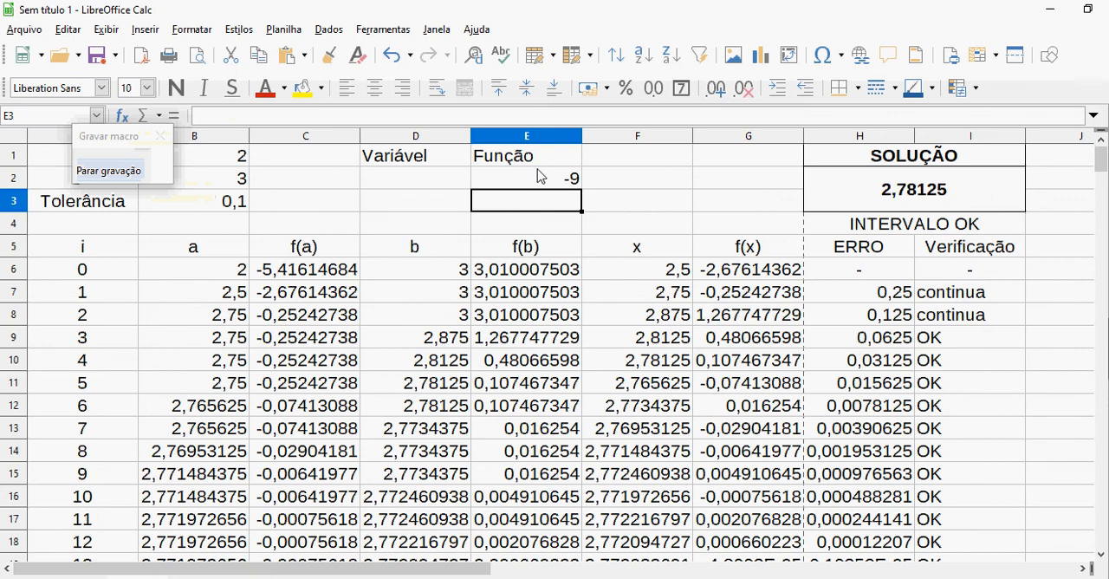
pyautogui.click(538, 177)
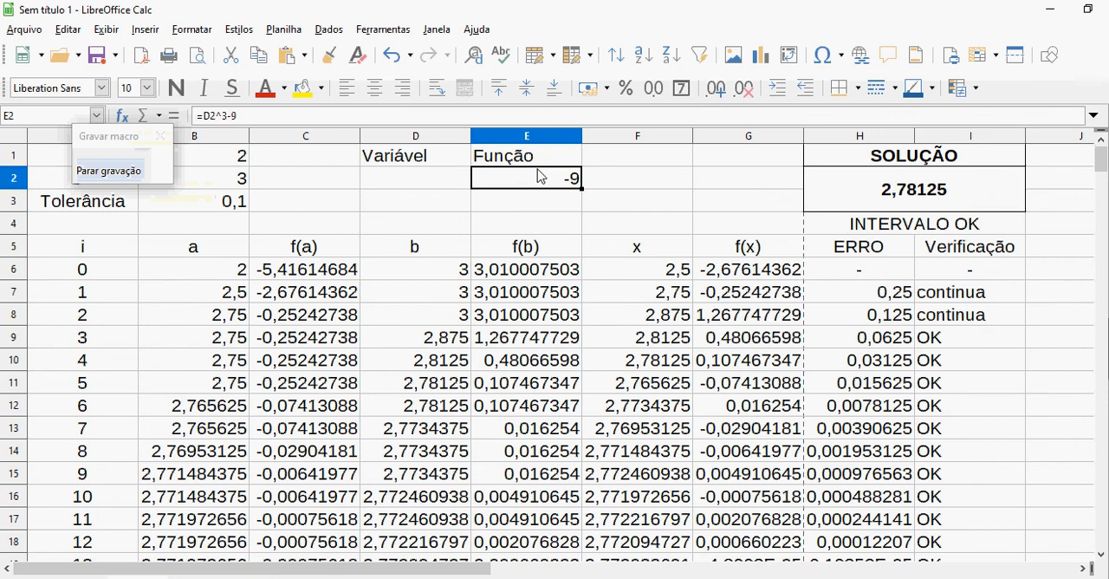
pyautogui.click(656, 209)
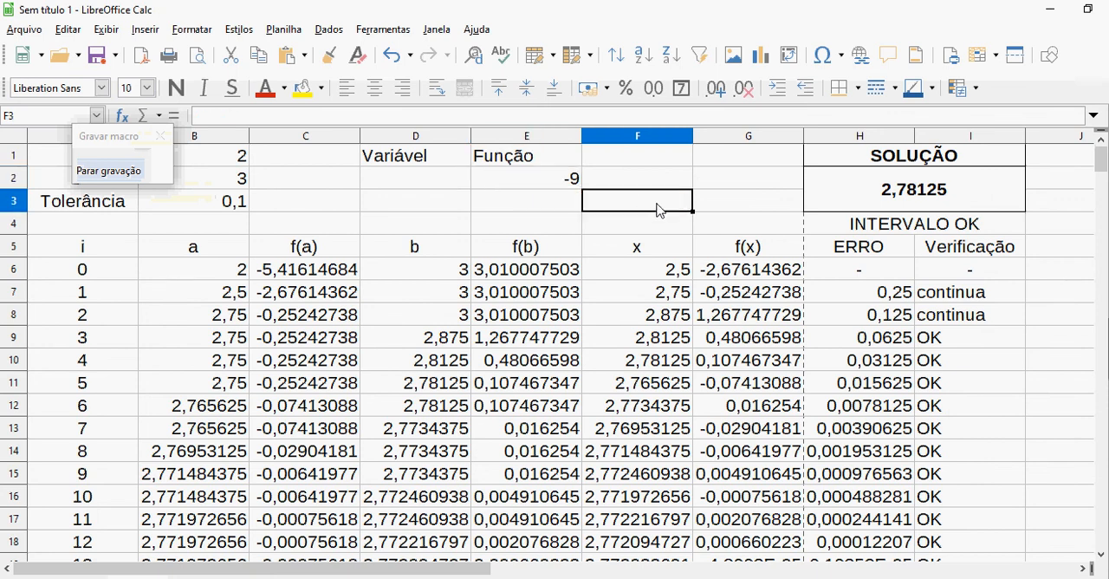
pyautogui.click(554, 185)
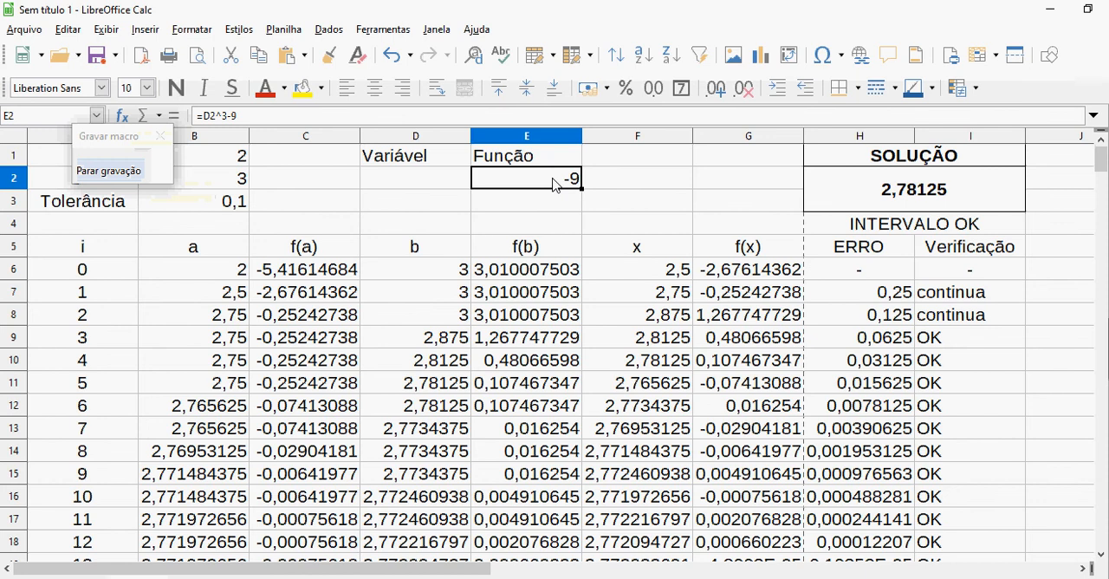
pyautogui.rightClick(554, 185)
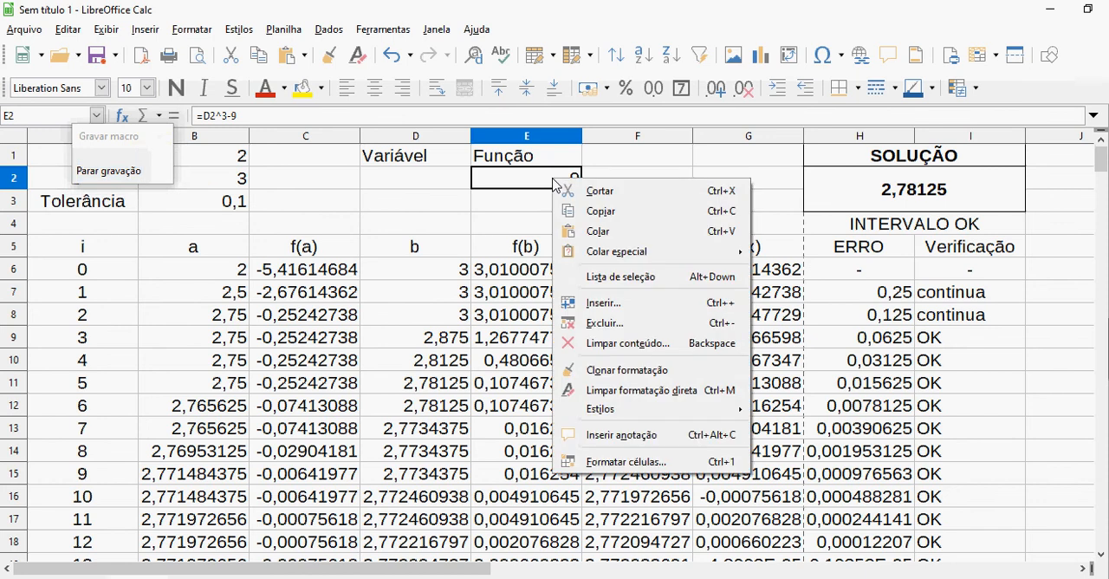
pyautogui.click(577, 211)
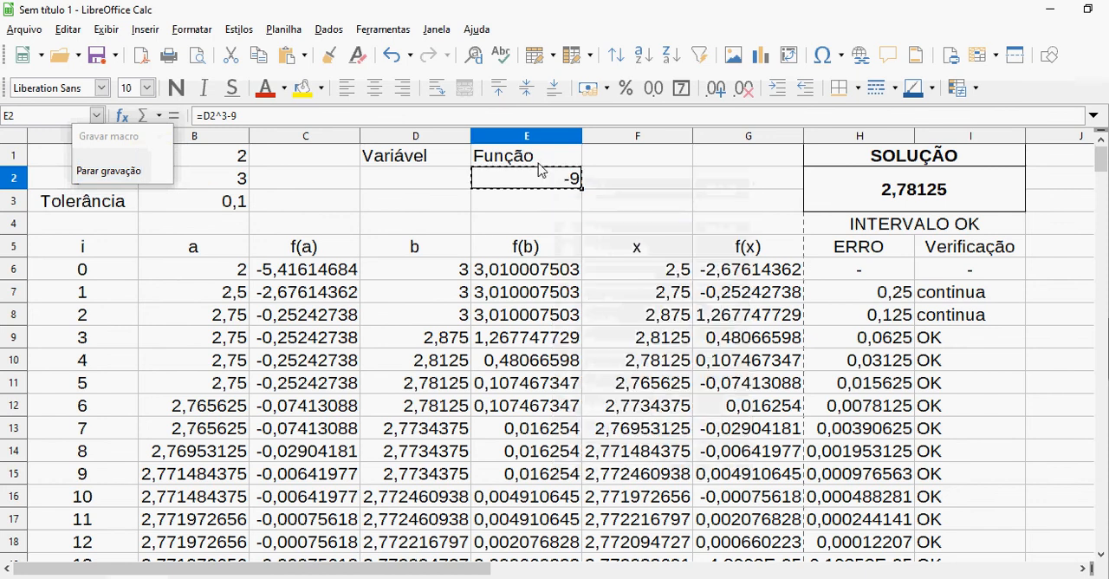
# Paste the copied formula over f(a) cell C6, accepting the overwrite and turning off future overwrite warnings
pyautogui.click(344, 277)
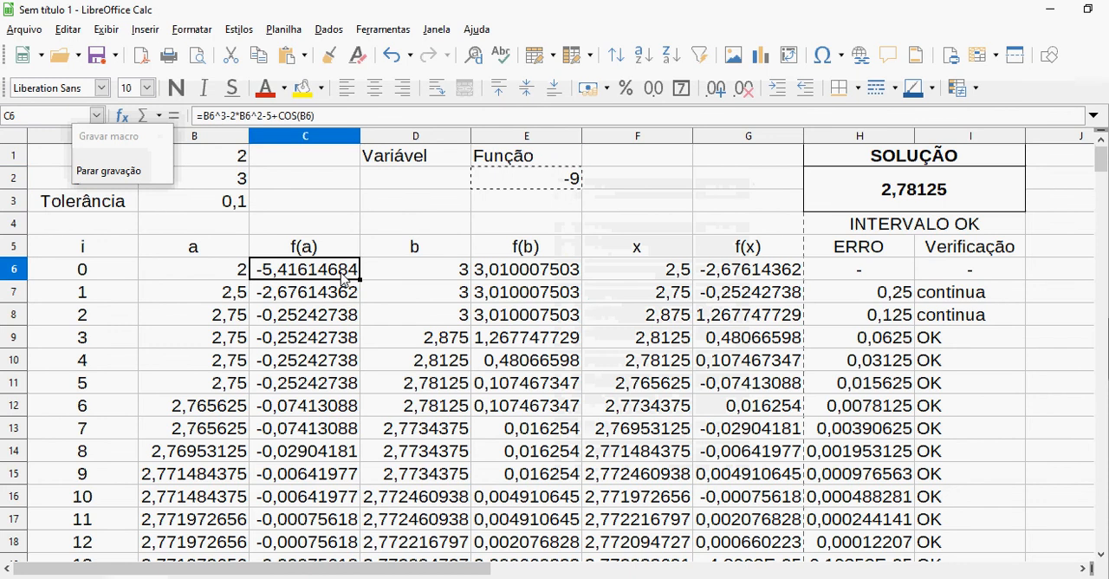
pyautogui.rightClick(344, 278)
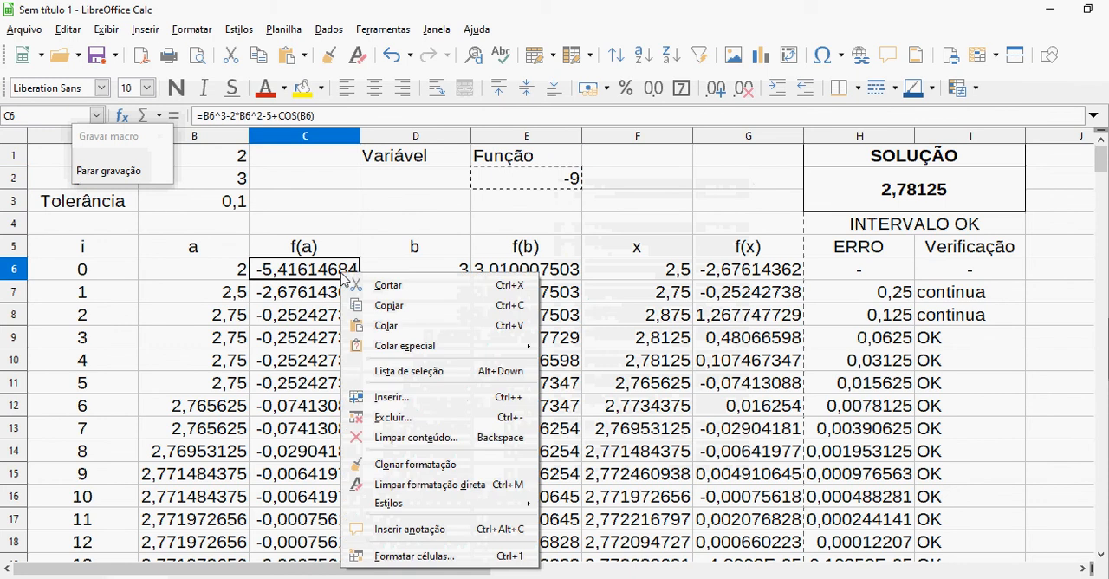
pyautogui.click(387, 326)
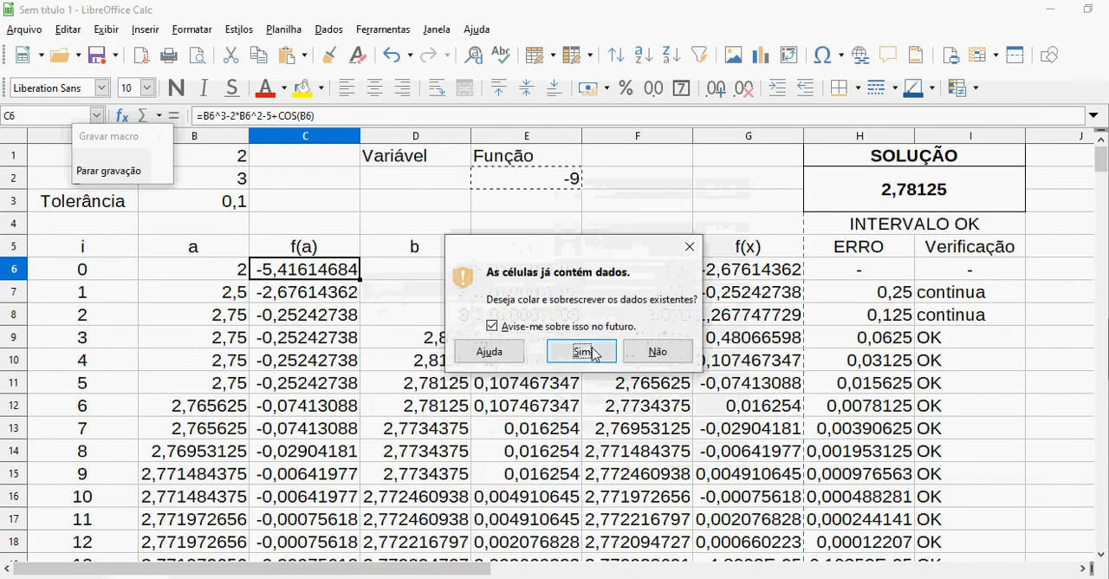
pyautogui.click(492, 326)
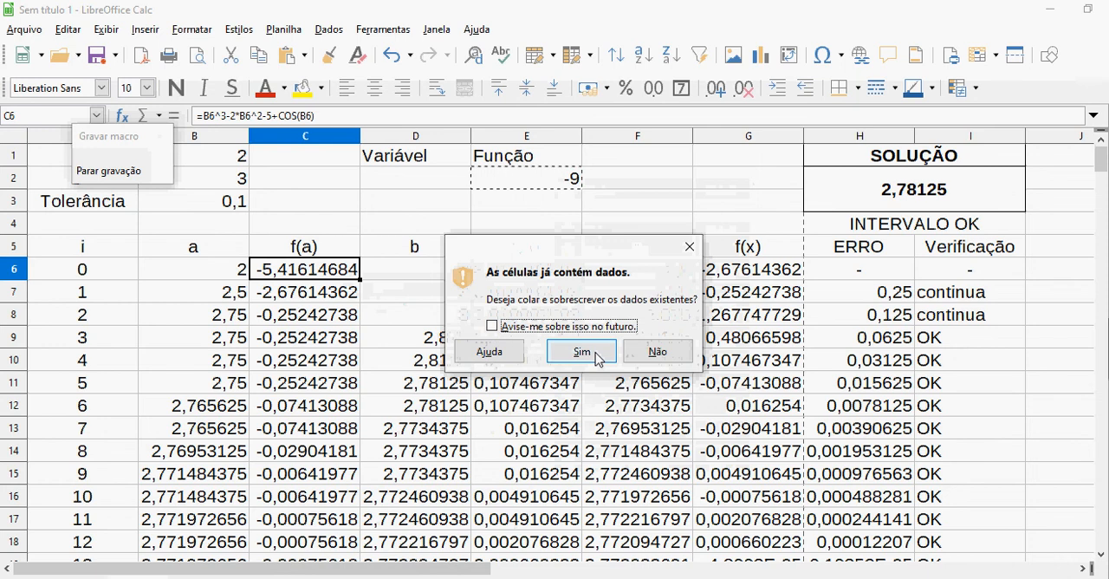
pyautogui.click(581, 352)
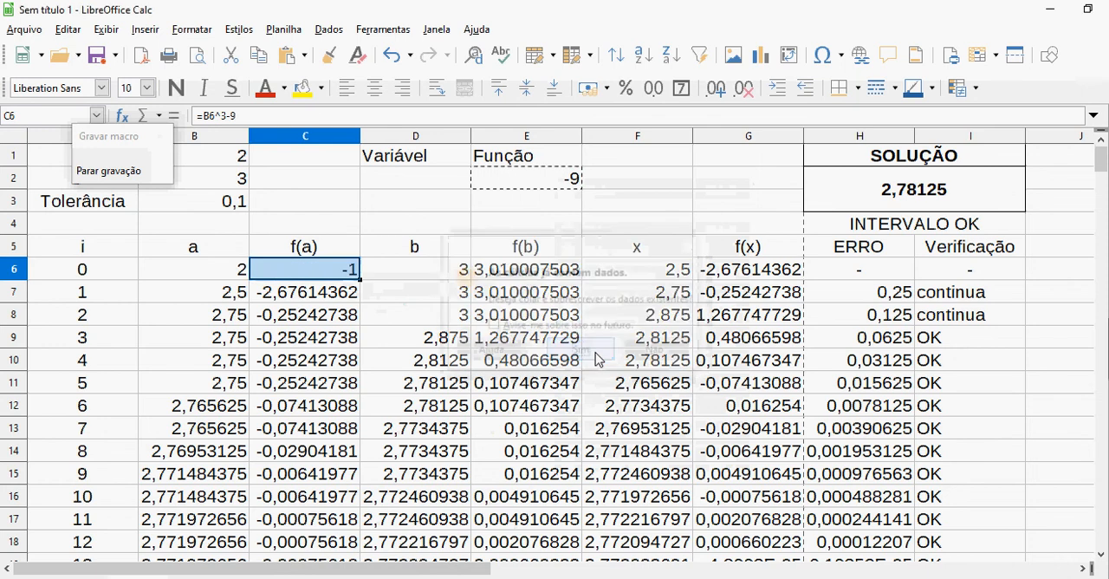
# Fill the f(a) formula from C6 down to C260 and copy the filled range
pyautogui.click(357, 275)
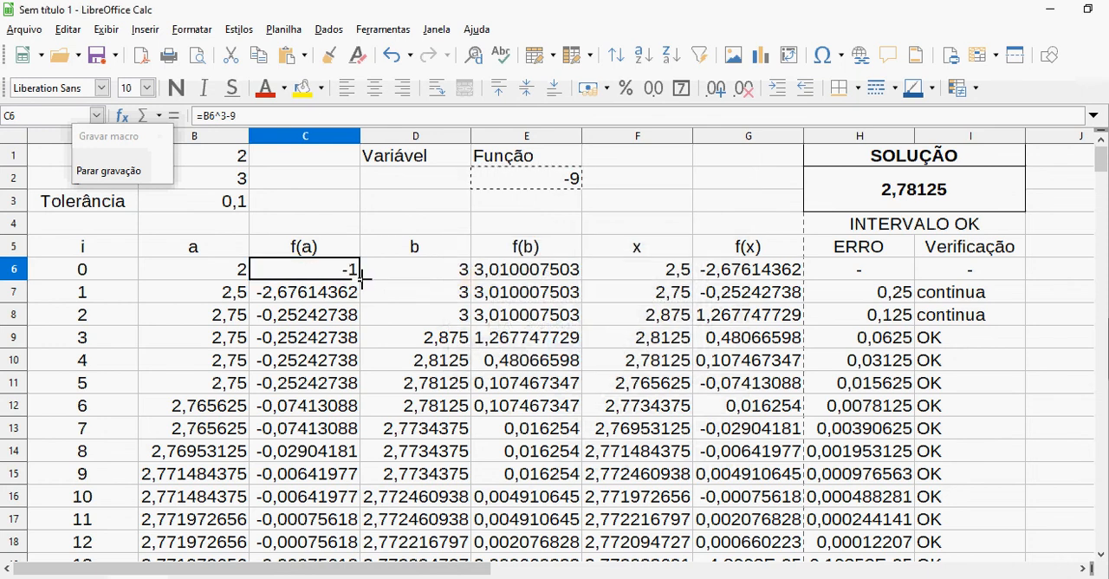
pyautogui.moveTo(362, 277); pyautogui.dragTo(378, 381)
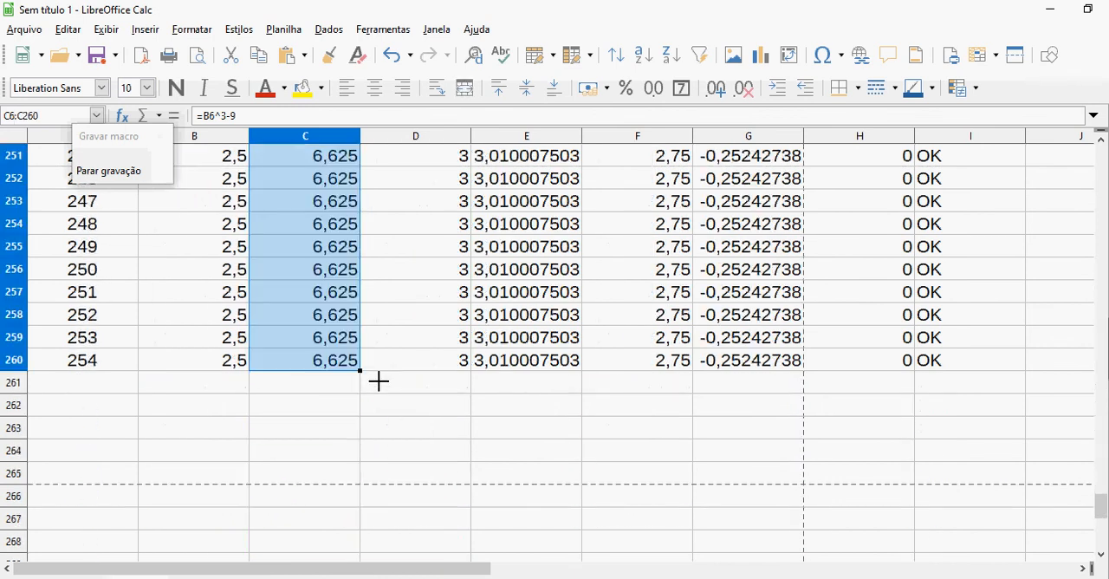
pyautogui.rightClick(330, 326)
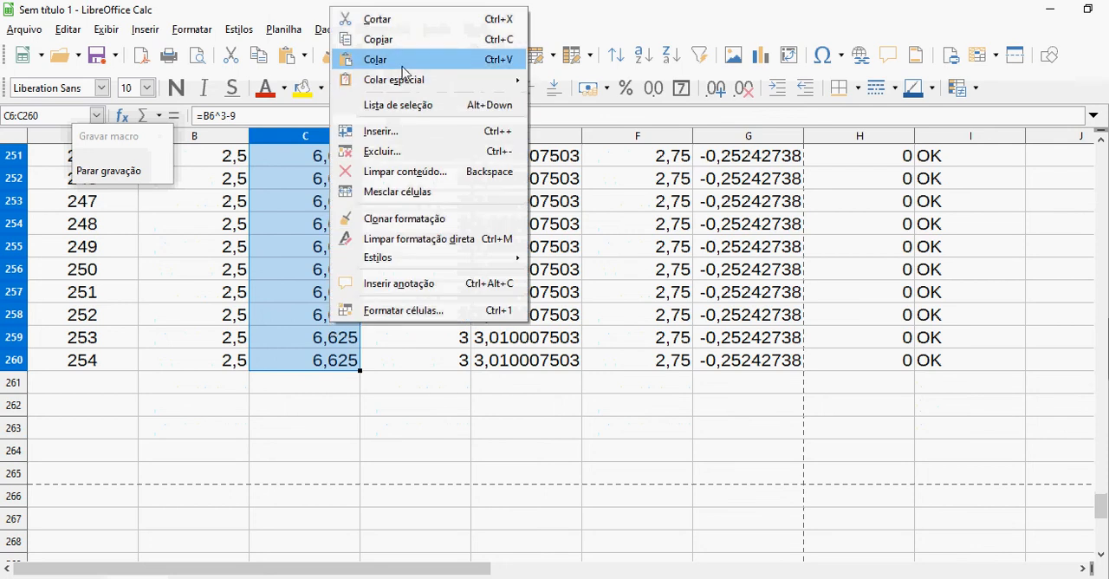
pyautogui.click(409, 40)
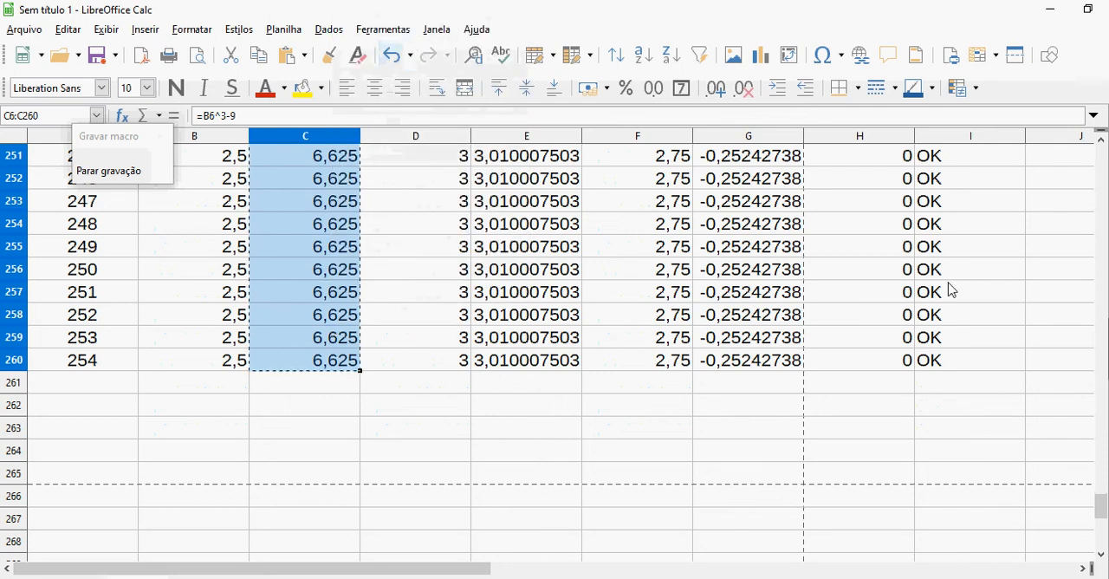
# Paste the copied range into the f(b) column from E6 and the f(x) column from G6
pyautogui.moveTo(1100, 506); pyautogui.dragTo(1083, 110)
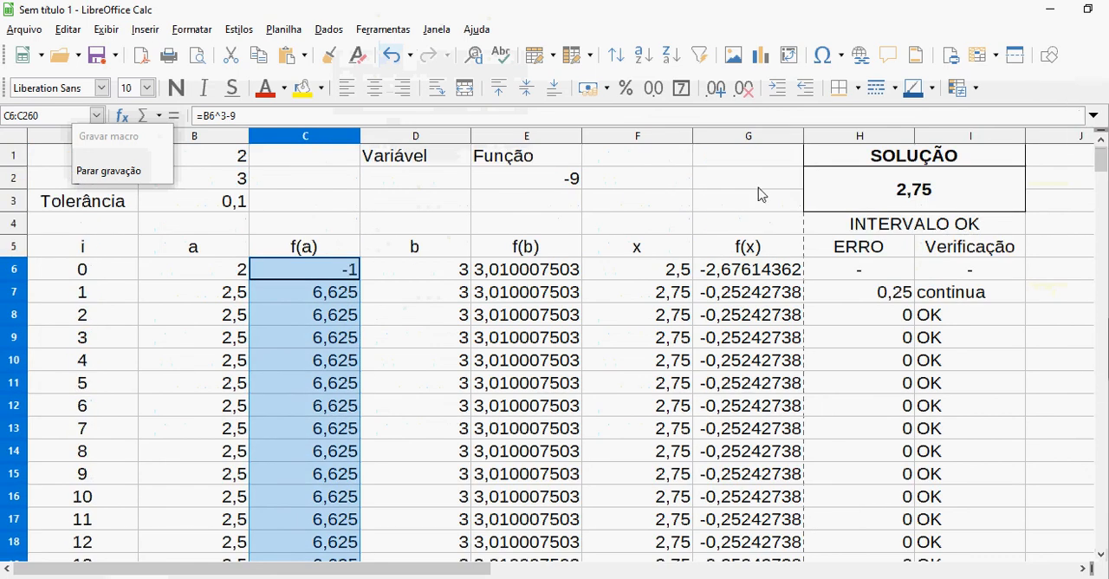
pyautogui.click(570, 275)
pyautogui.rightClick(570, 275)
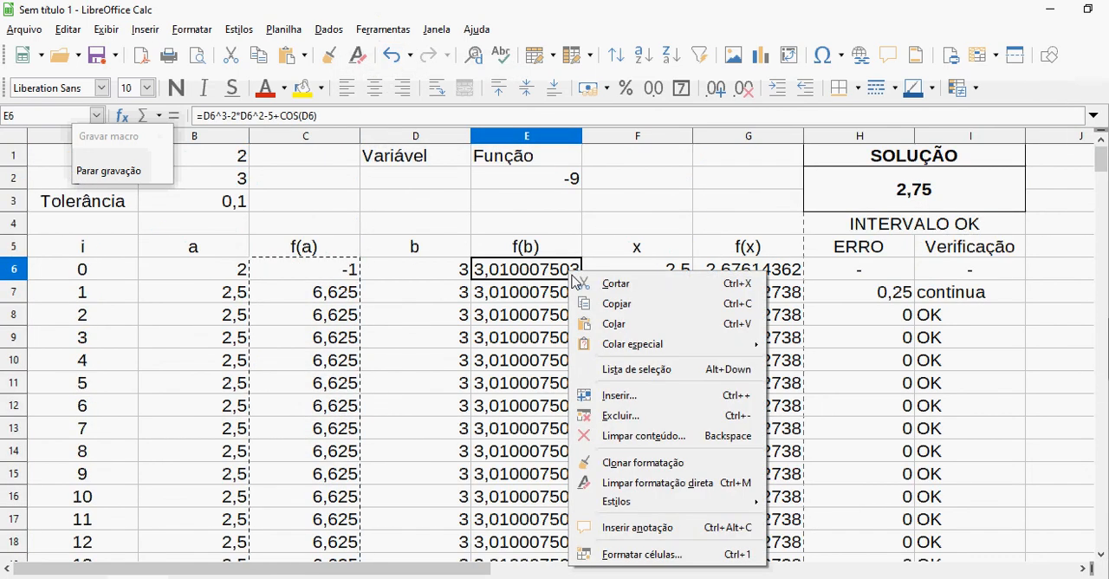
pyautogui.click(630, 331)
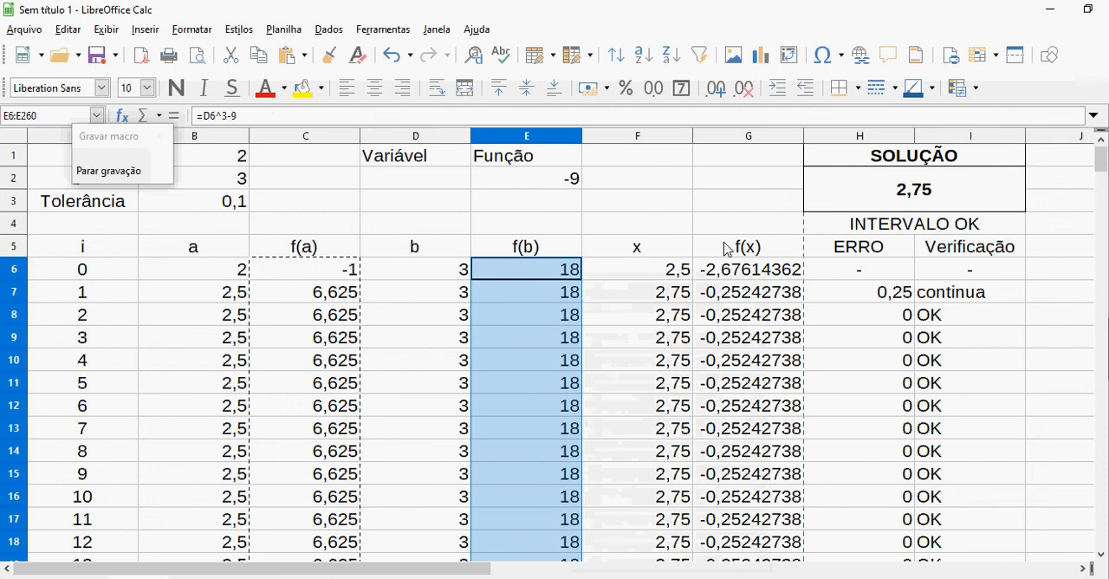
pyautogui.click(729, 269)
pyautogui.rightClick(730, 270)
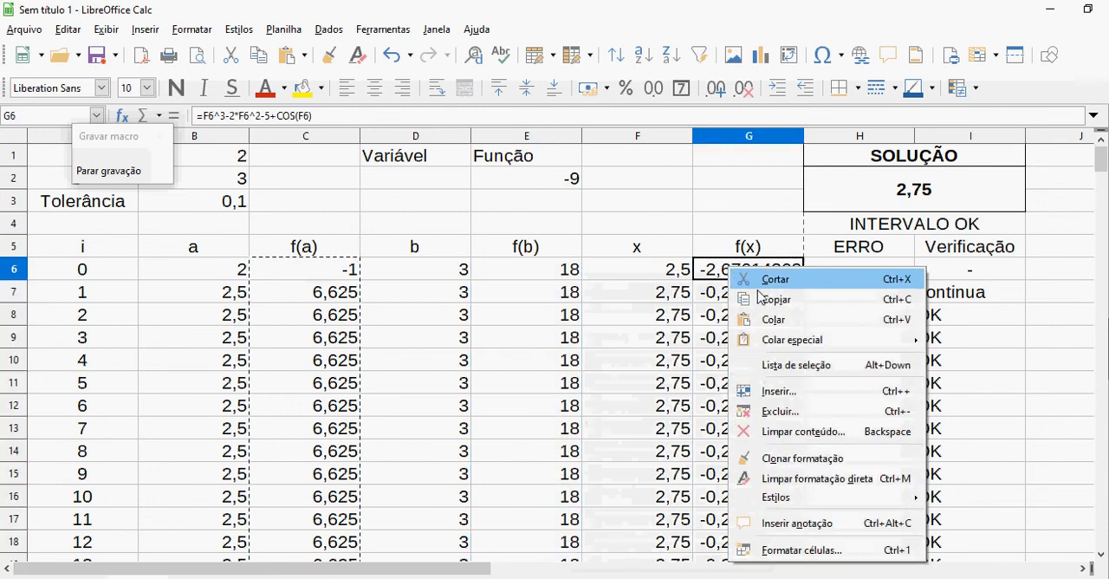
pyautogui.click(773, 319)
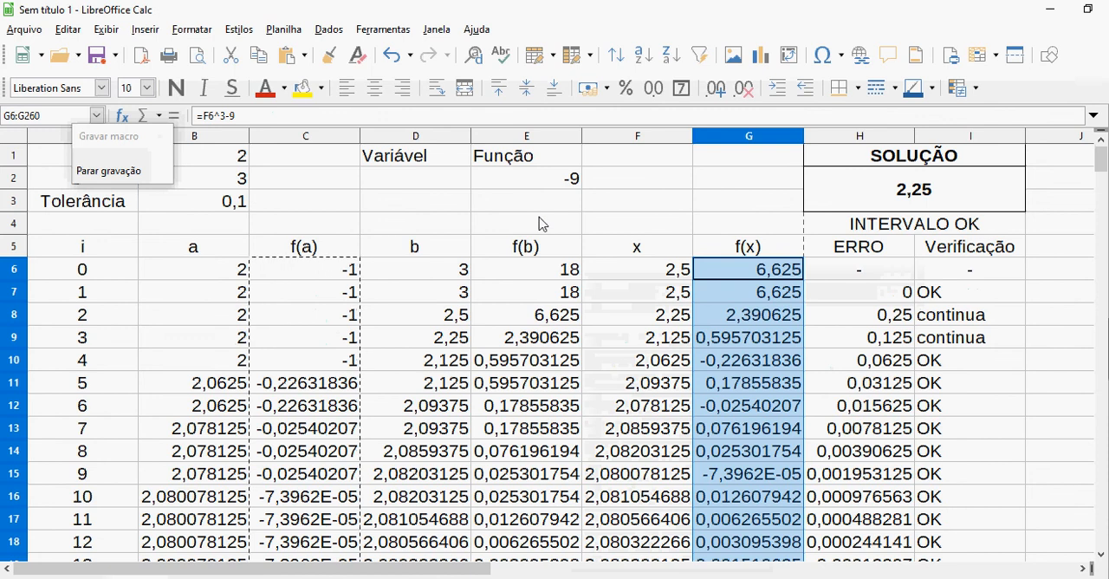
pyautogui.click(538, 223)
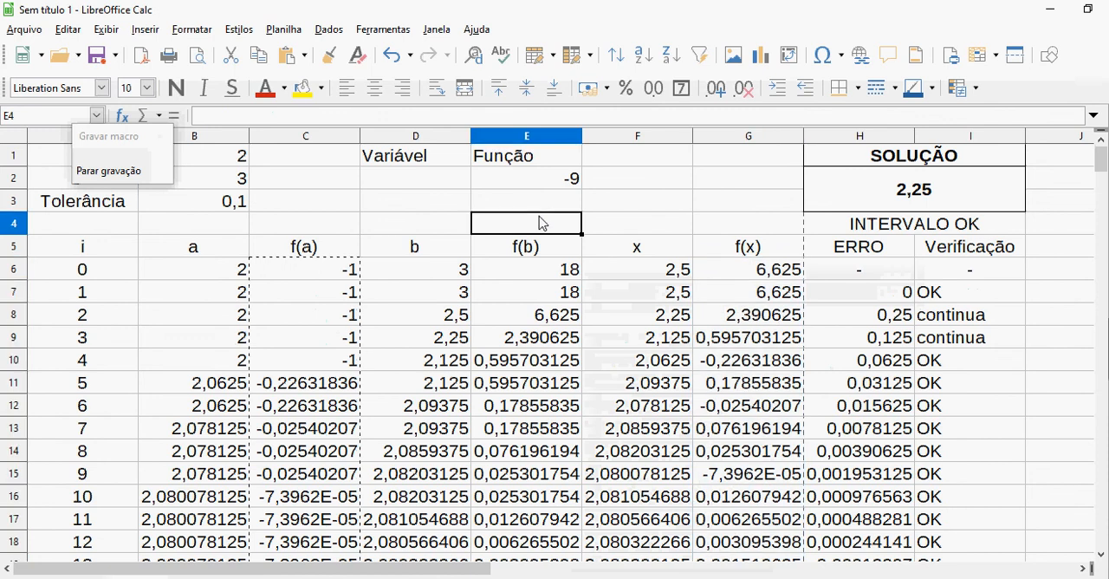
# Stop the macro recording and save it in the Standard library of the Sem título 1 document
pyautogui.click(139, 175)
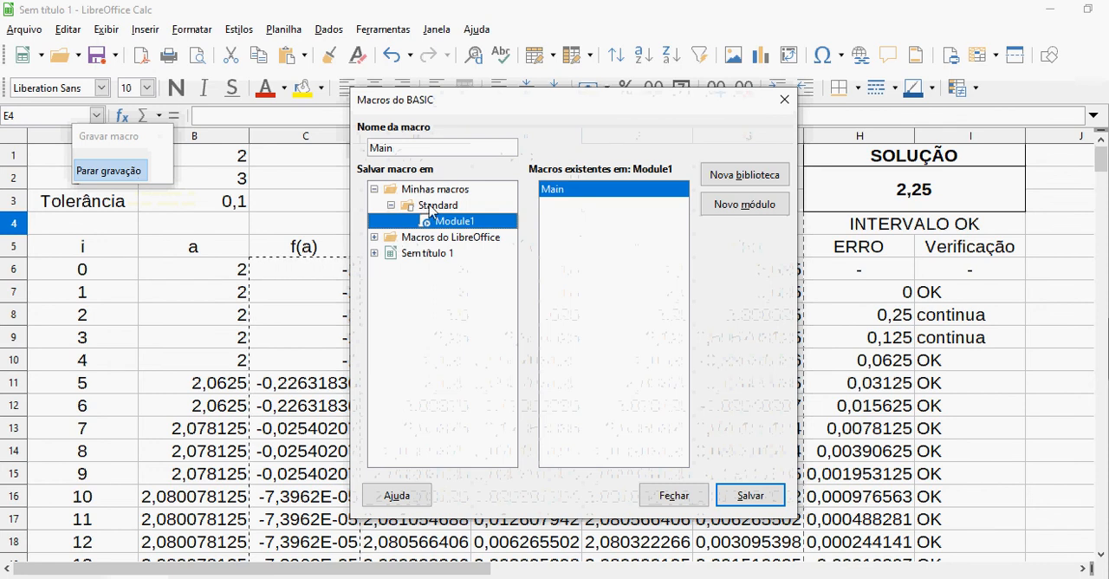
pyautogui.click(424, 254)
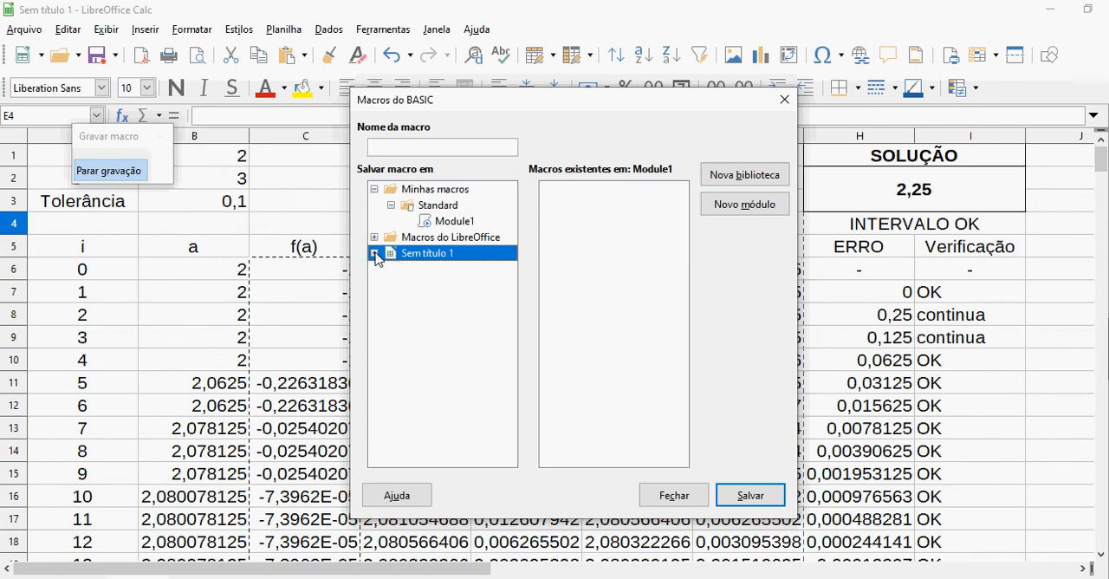
pyautogui.click(375, 253)
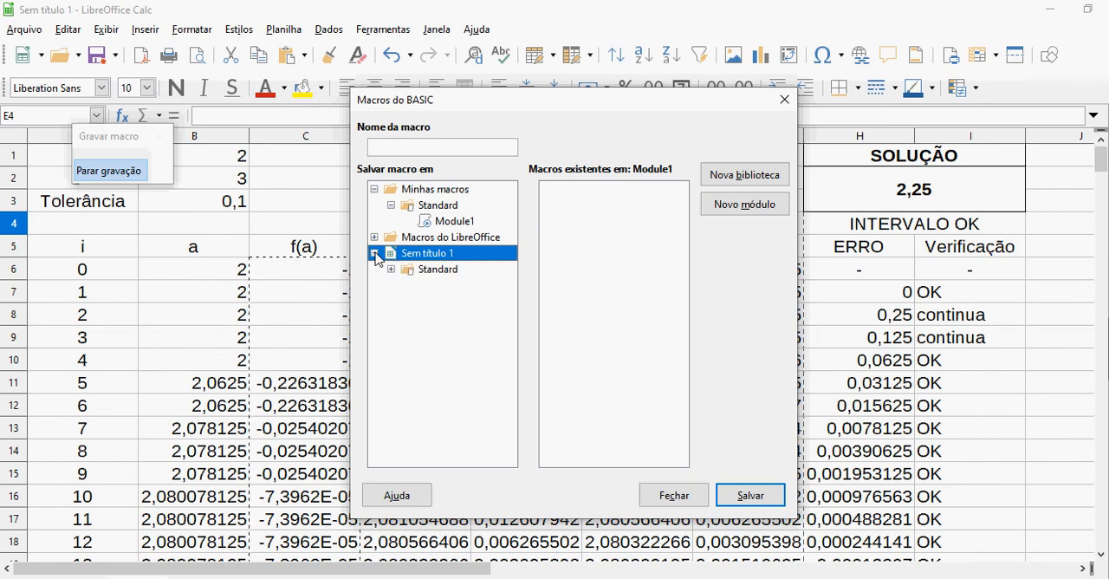
pyautogui.click(428, 270)
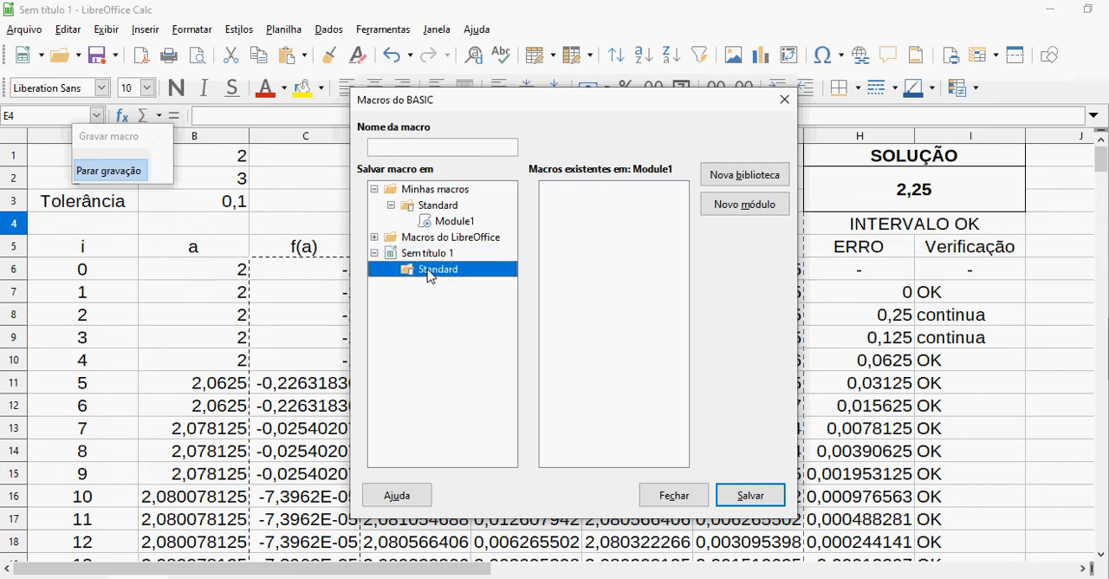
pyautogui.click(738, 498)
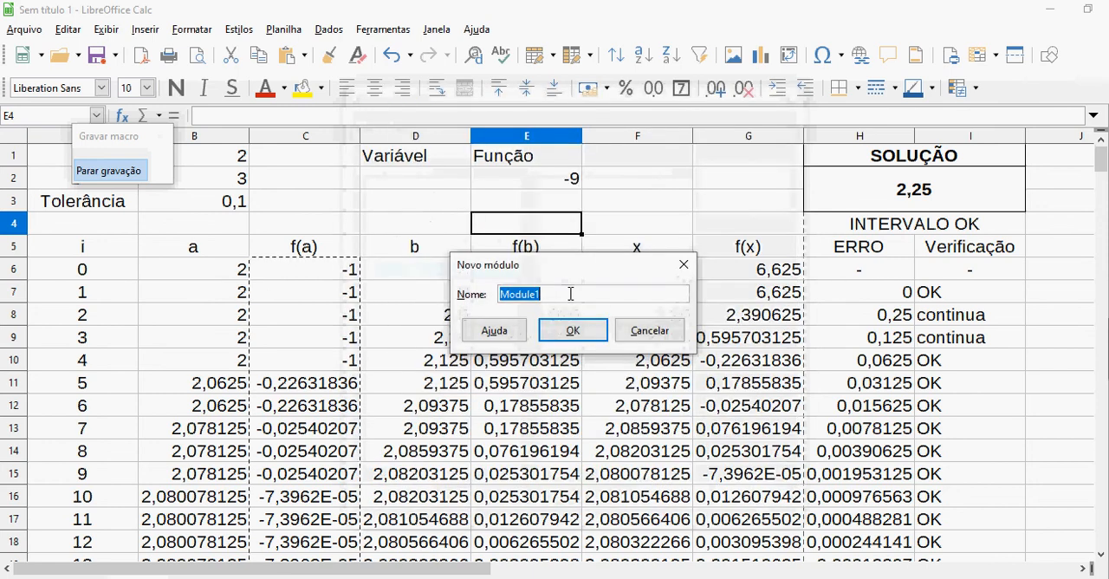
# Name the new macro module RFintervalar and create it
pyautogui.write('RF')
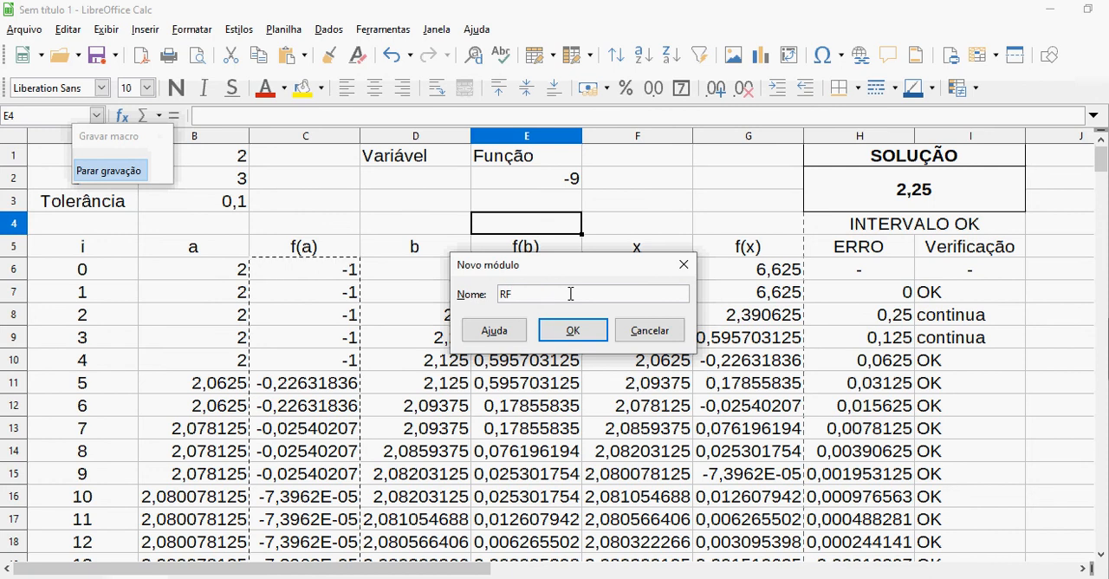
pyautogui.write('intervalar')
pyautogui.click(572, 332)
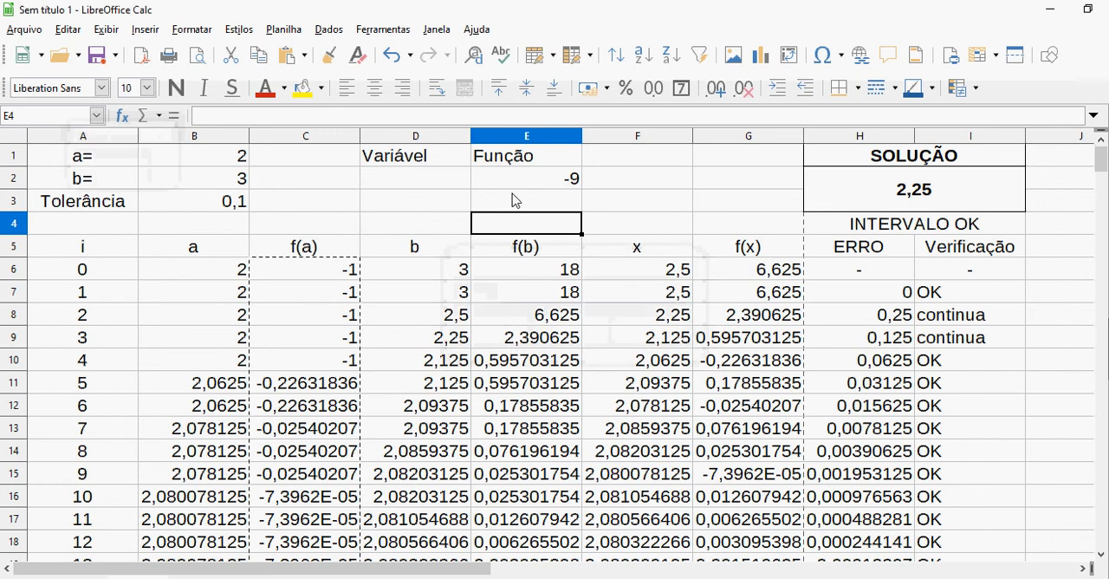
# Draw a rounded rectangle shape over cells F1 to F3, beside the Função cell
pyautogui.click(537, 184)
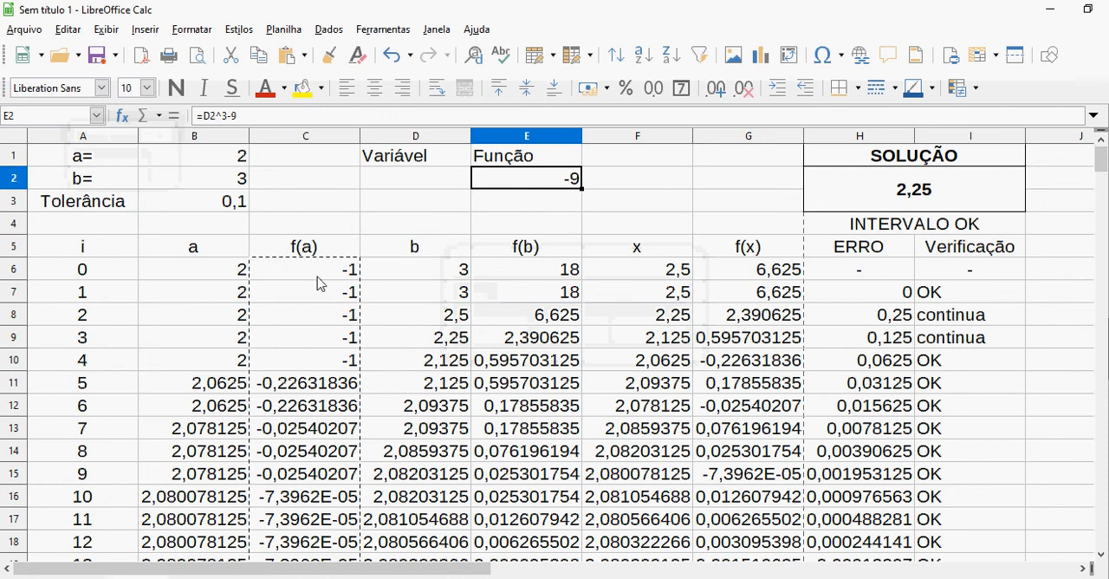
pyautogui.click(613, 187)
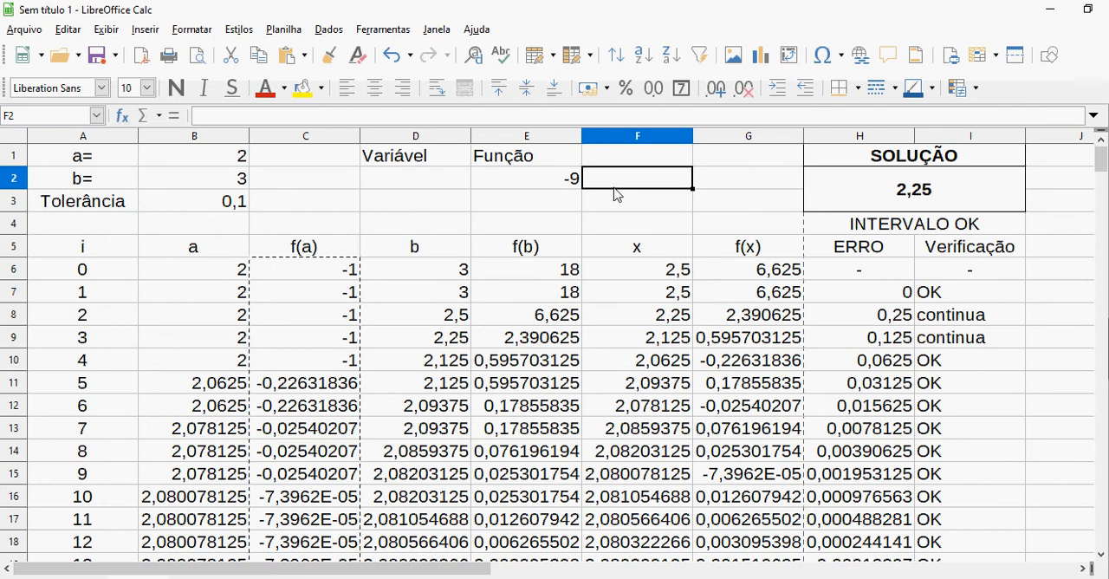
pyautogui.click(145, 29)
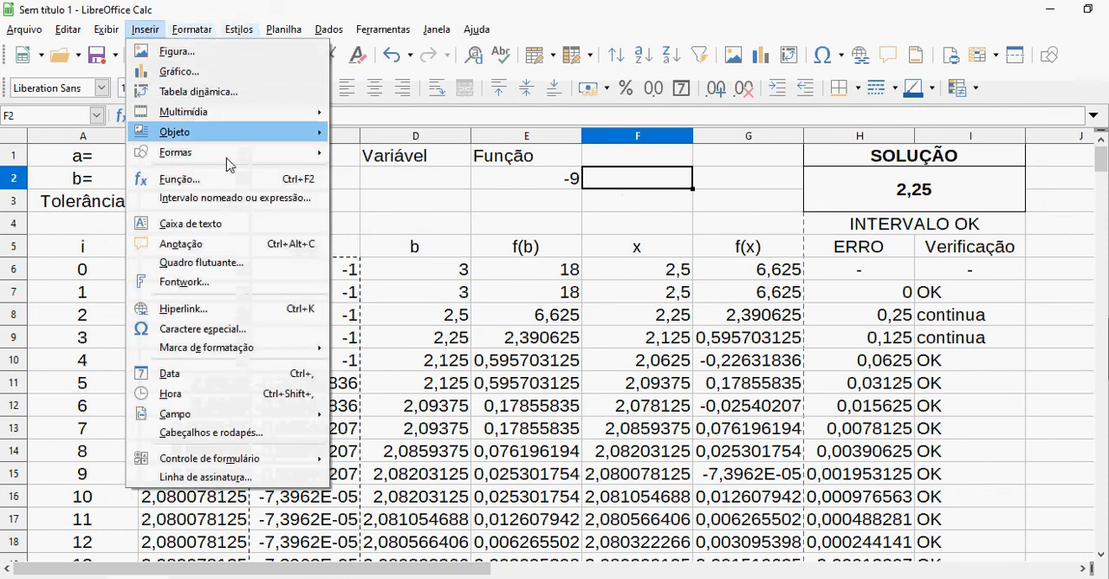
pyautogui.moveTo(242, 153)
pyautogui.moveTo(397, 178)
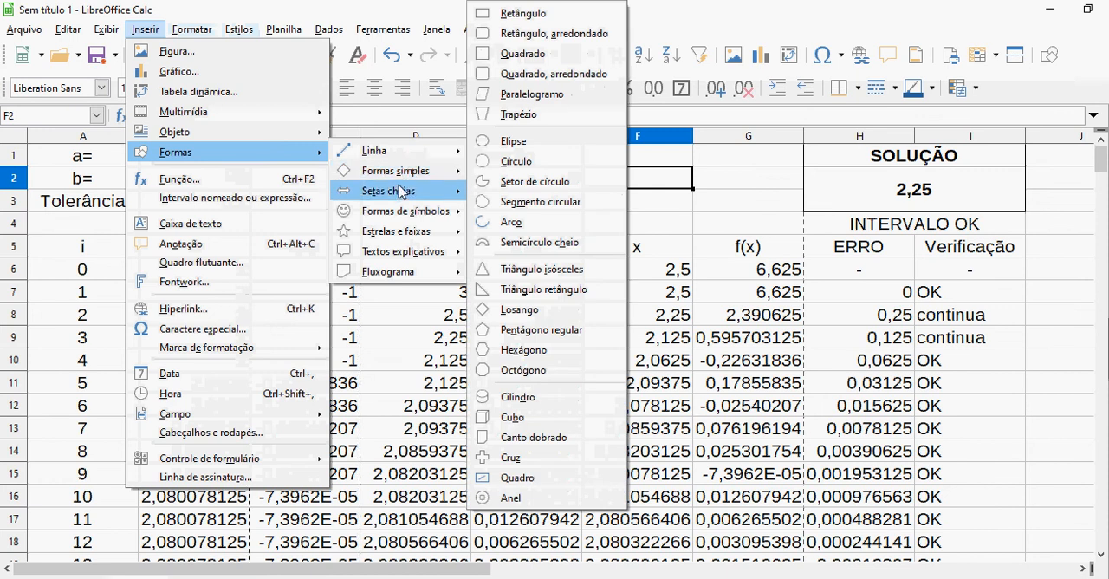
pyautogui.click(532, 35)
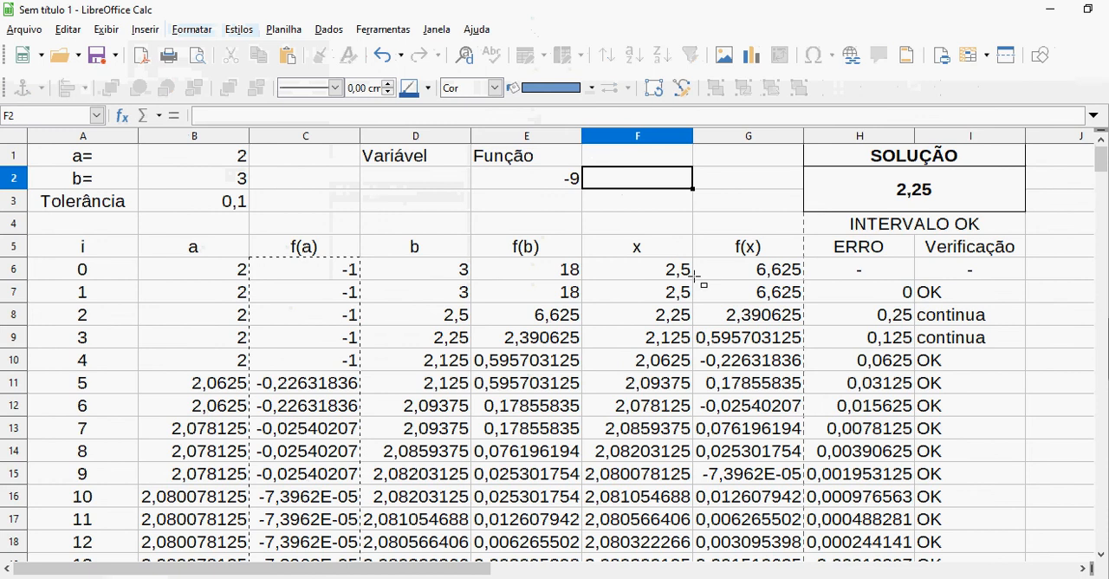
pyautogui.moveTo(599, 154); pyautogui.dragTo(692, 215)
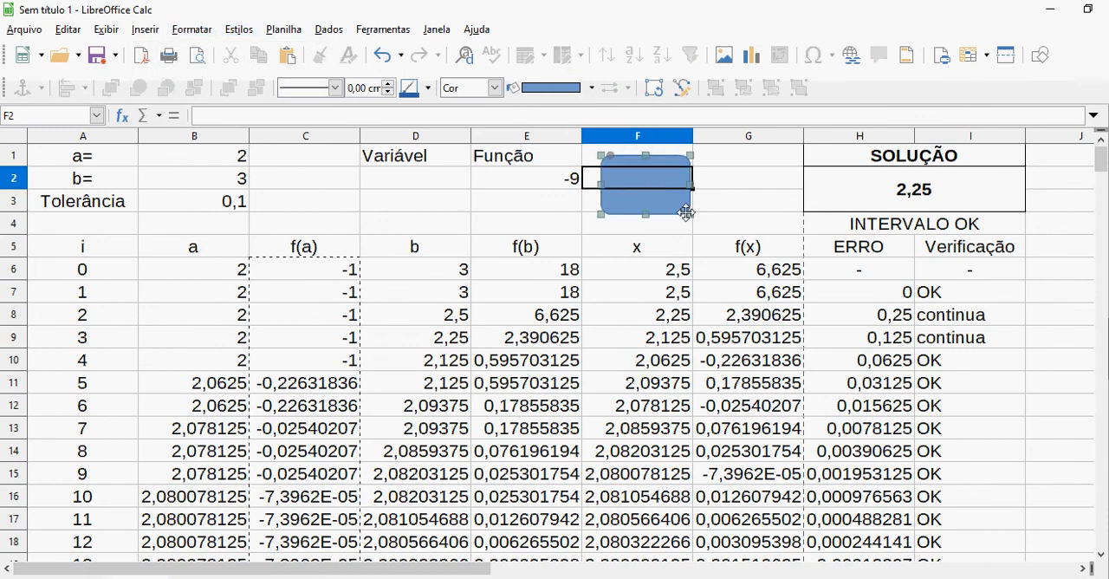
# Assign the Main macro from the document's RFintervalar module to the rounded rectangle's mouse-pressed event and deselect the shape
pyautogui.rightClick(639, 191)
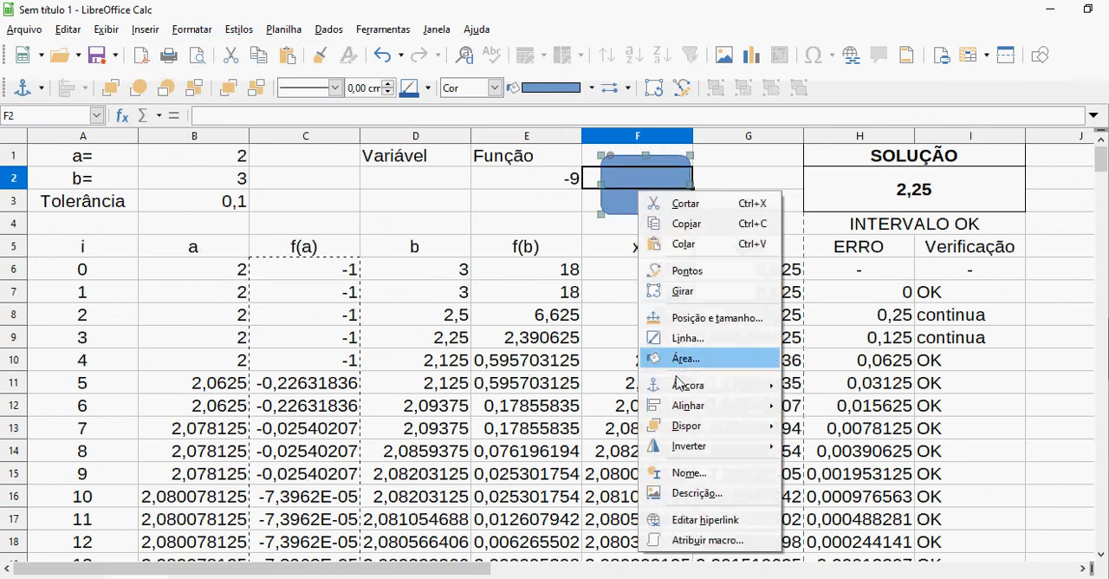
pyautogui.click(693, 544)
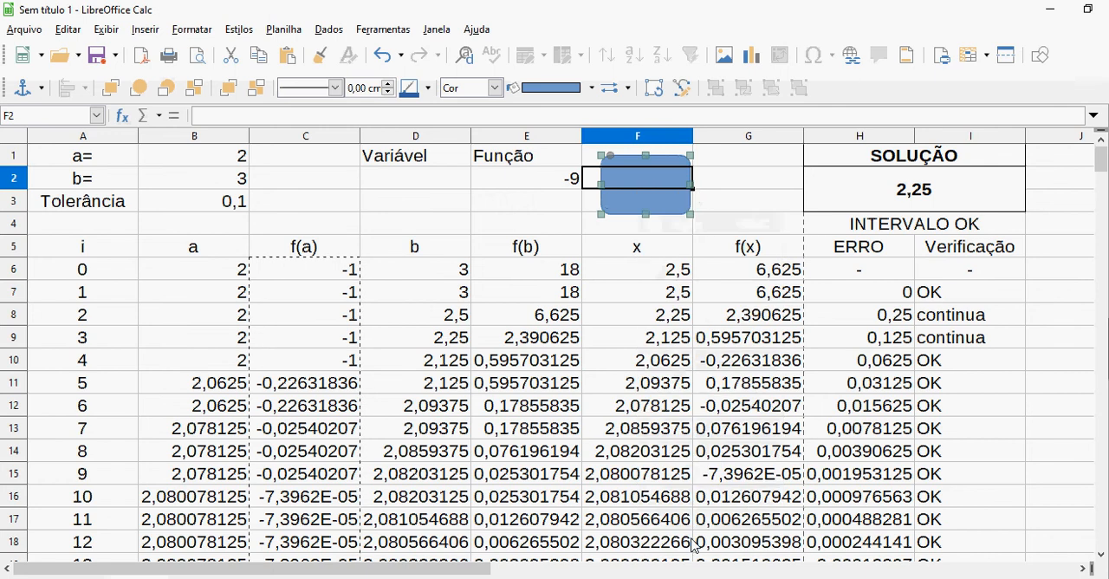
pyautogui.click(723, 339)
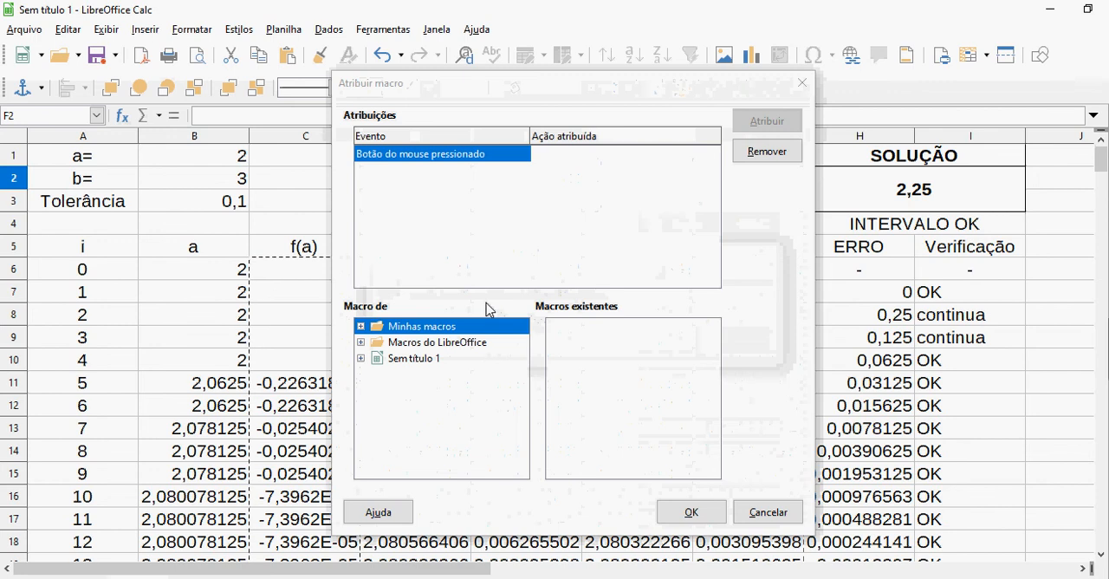
pyautogui.click(361, 358)
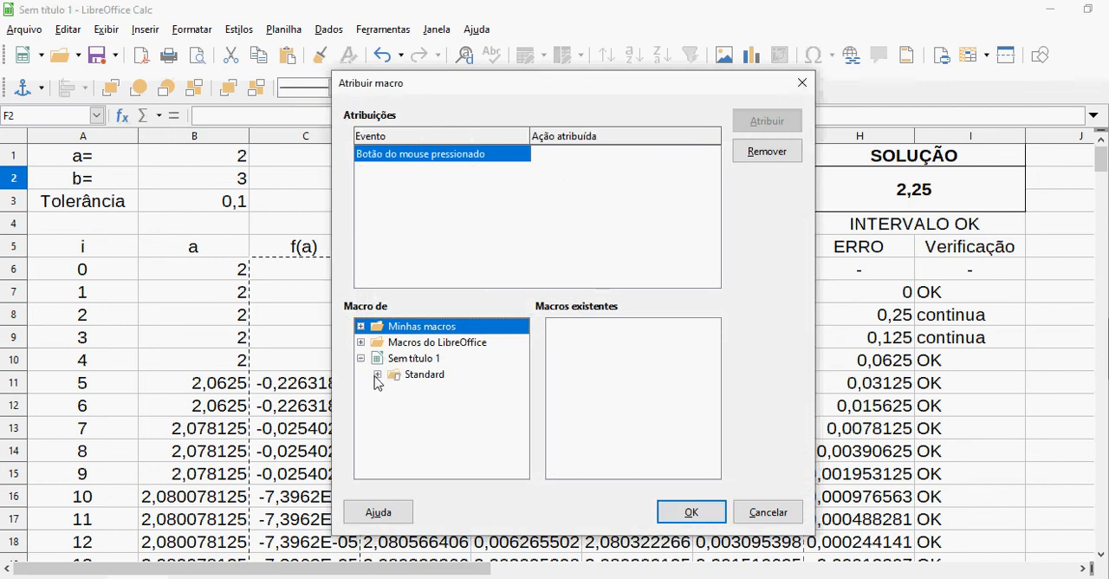
pyautogui.click(378, 374)
pyautogui.click(440, 389)
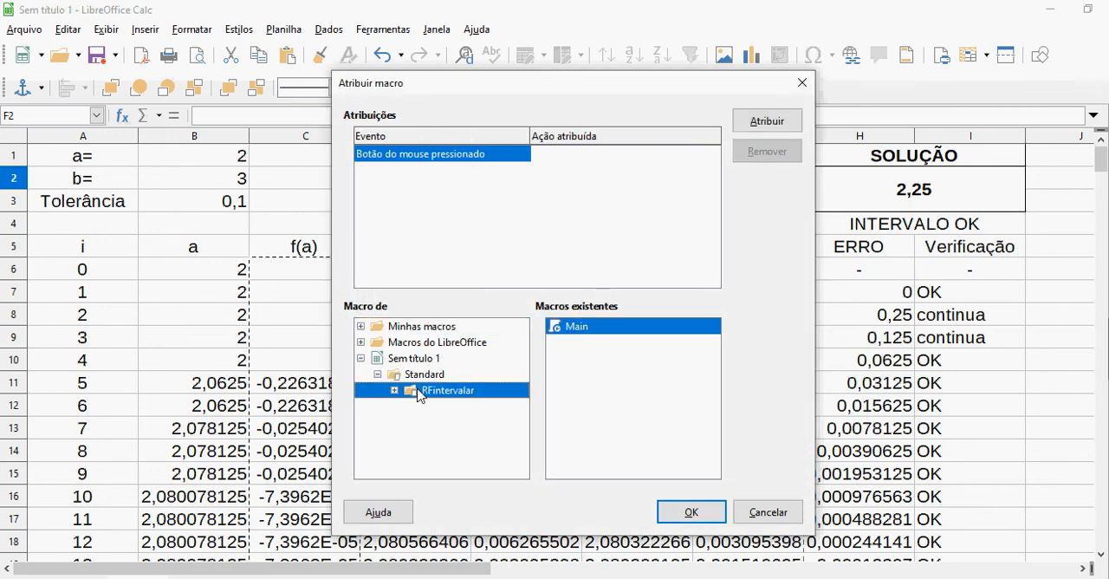
pyautogui.click(764, 123)
pyautogui.click(690, 512)
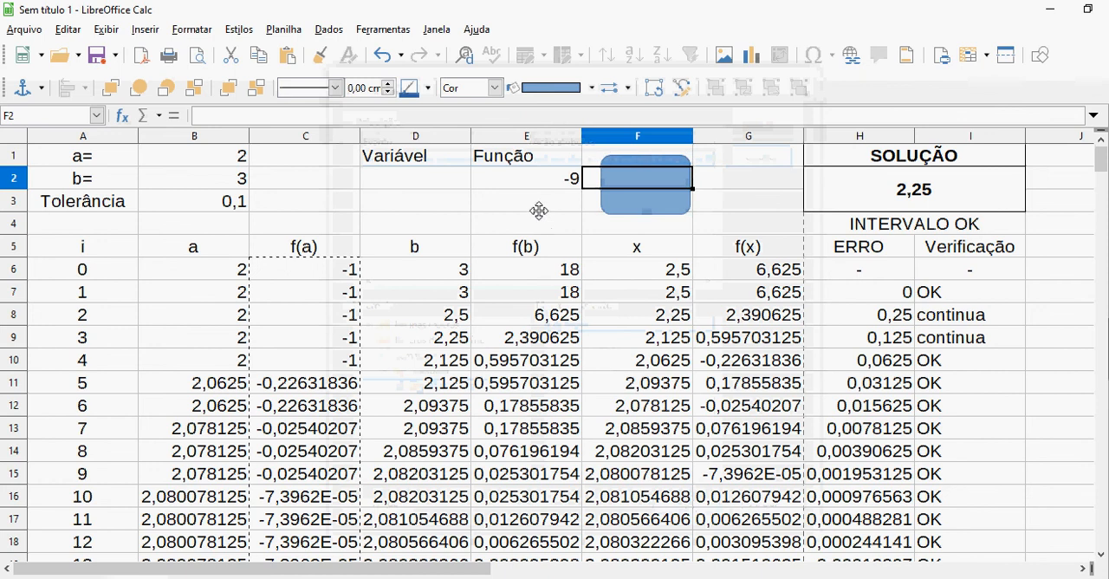
pyautogui.press('Escape')
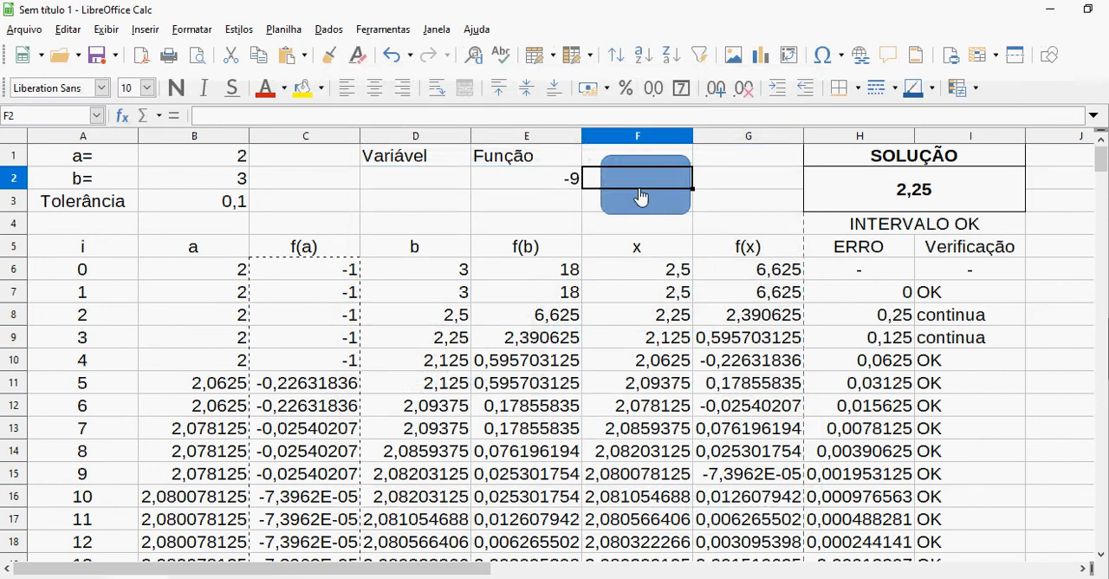
# Fill the Função cell E2 with a yellow background and run the macro from the rounded rectangle
pyautogui.click(544, 186)
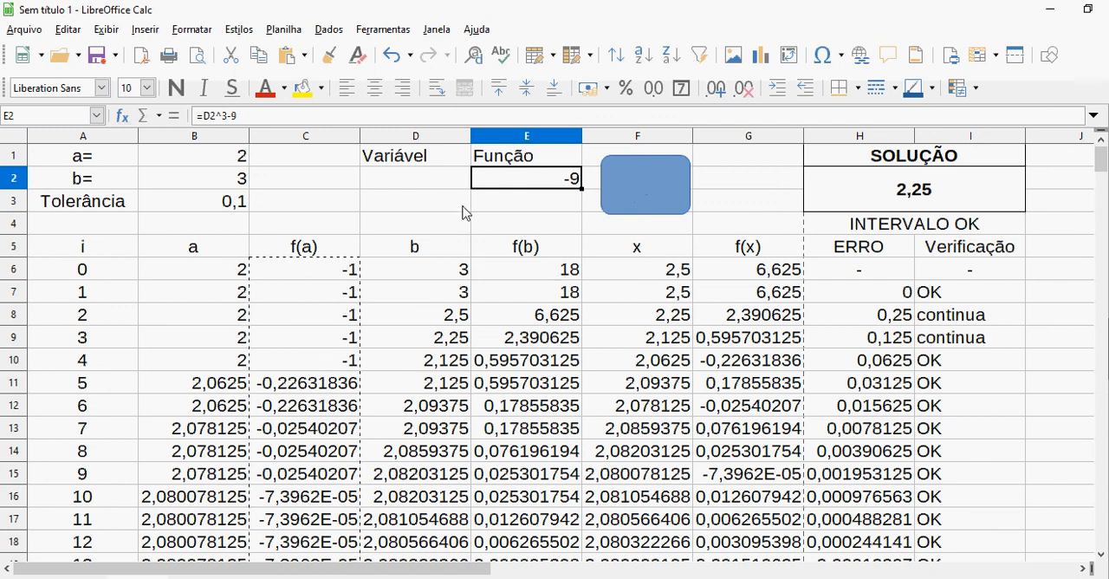
pyautogui.click(305, 89)
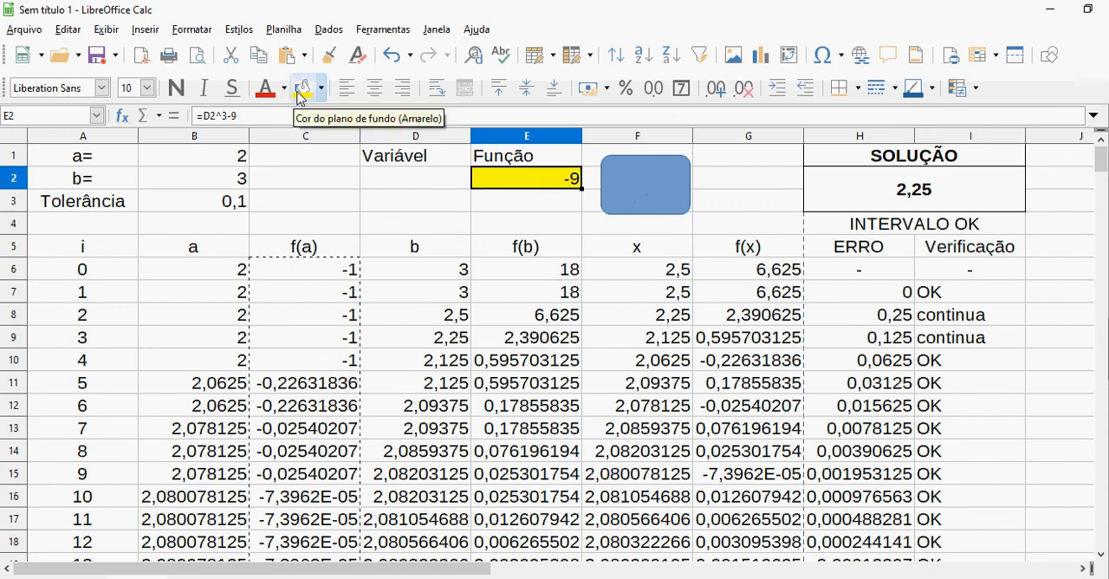
pyautogui.click(655, 188)
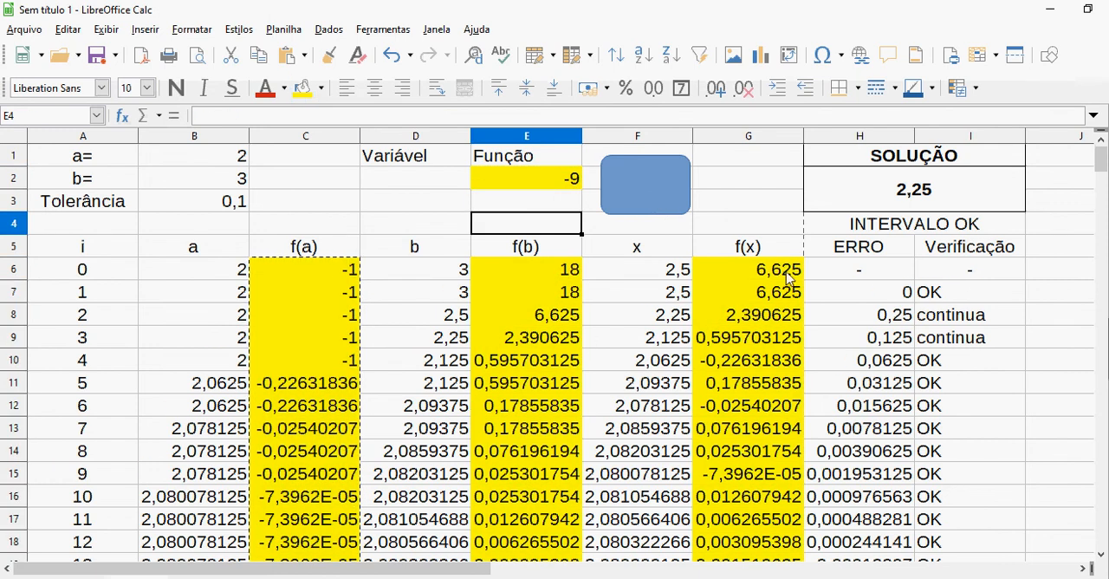
# Start a new formula in Função cell E2 and look up the exercise's f(x) in 1 RF Método da Bissecção.pdf in Foxit PhantomPDF
pyautogui.click(531, 189)
pyautogui.write('=')
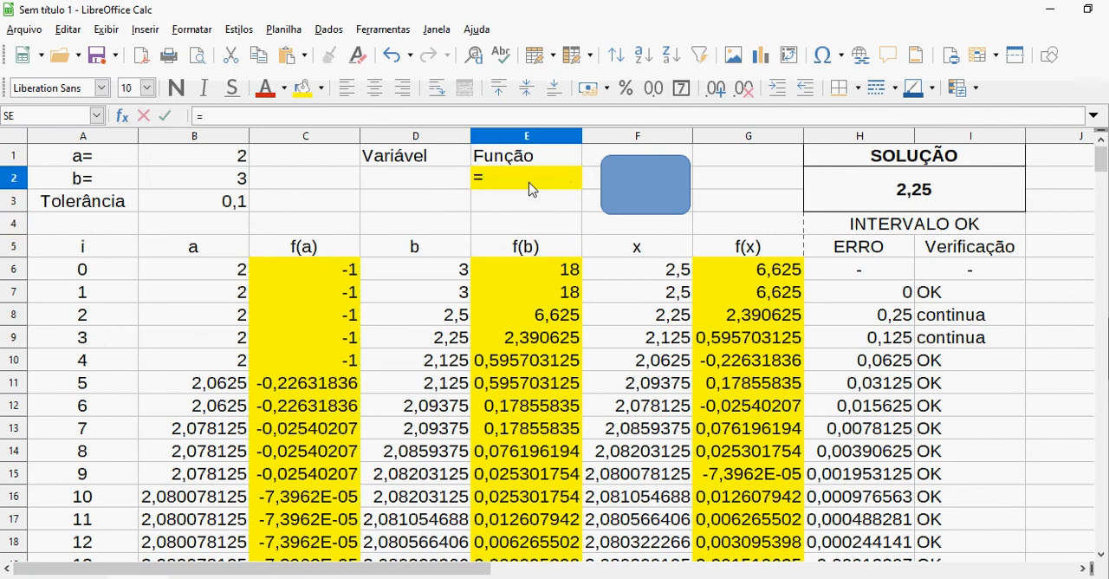
pyautogui.hotkey('alt', 'Tab')
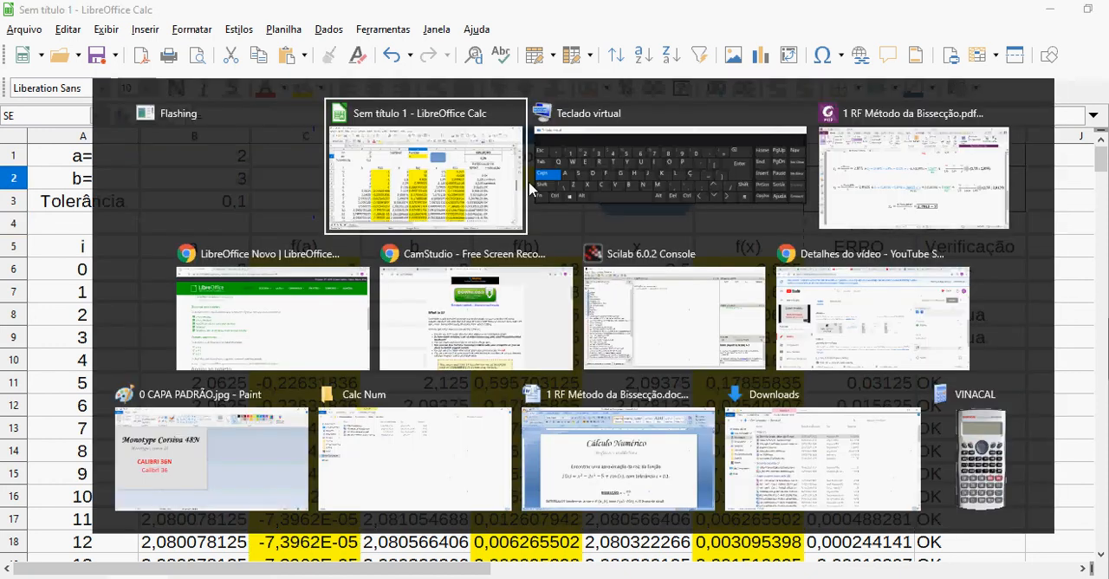
pyautogui.hotkey('alt', 'Tab')
pyautogui.hotkey('alt', 'Tab')
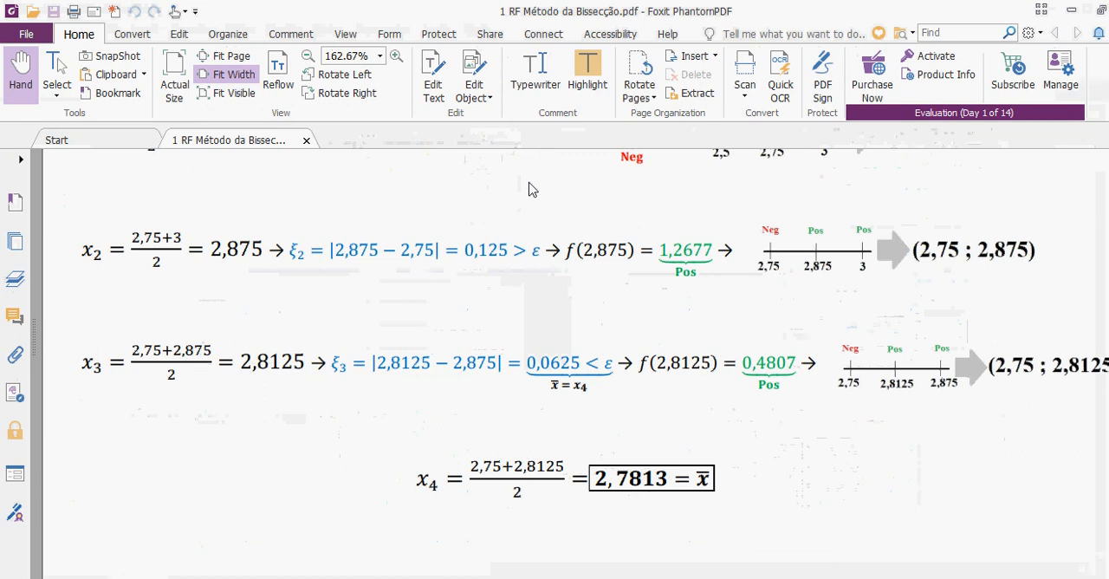
pyautogui.scroll(10, 531, 189)
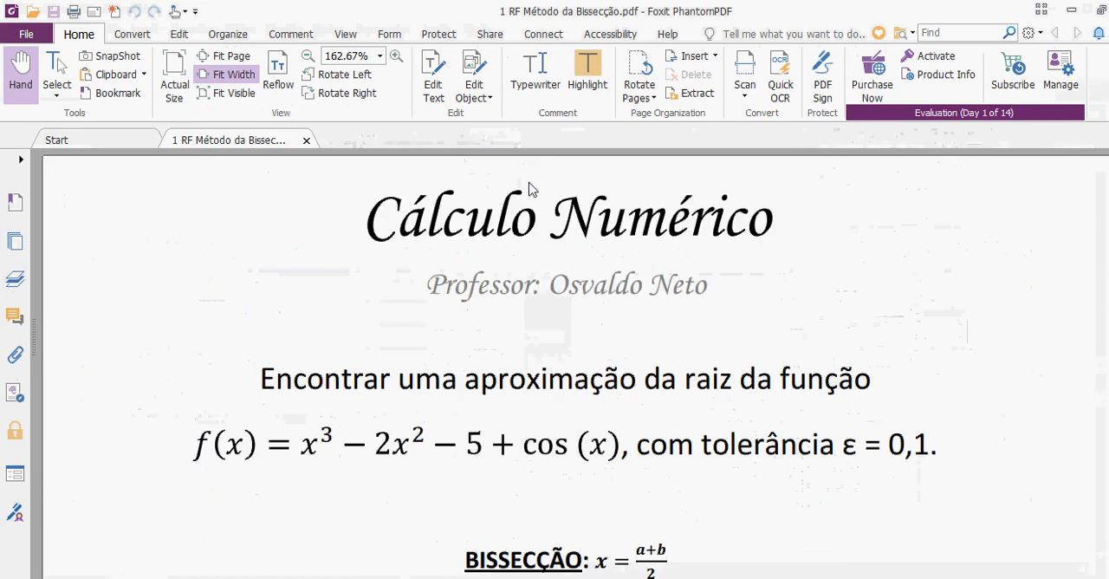
pyautogui.scroll(-2, 531, 188)
pyautogui.hotkey('alt', 'Tab')
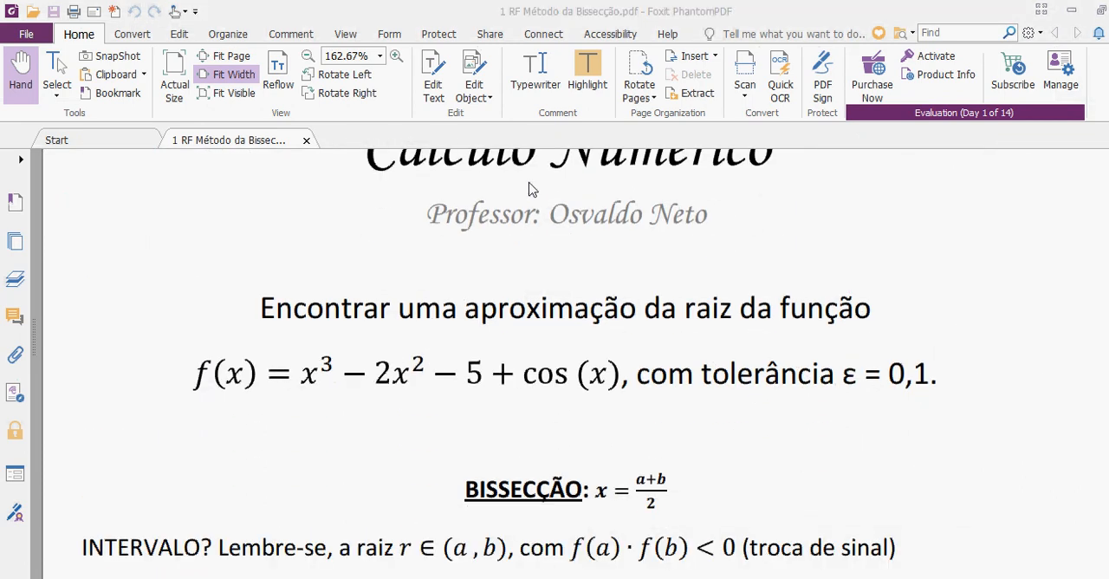
pyautogui.hotkey('alt', 'Tab')
pyautogui.hotkey('alt', 'Tab')
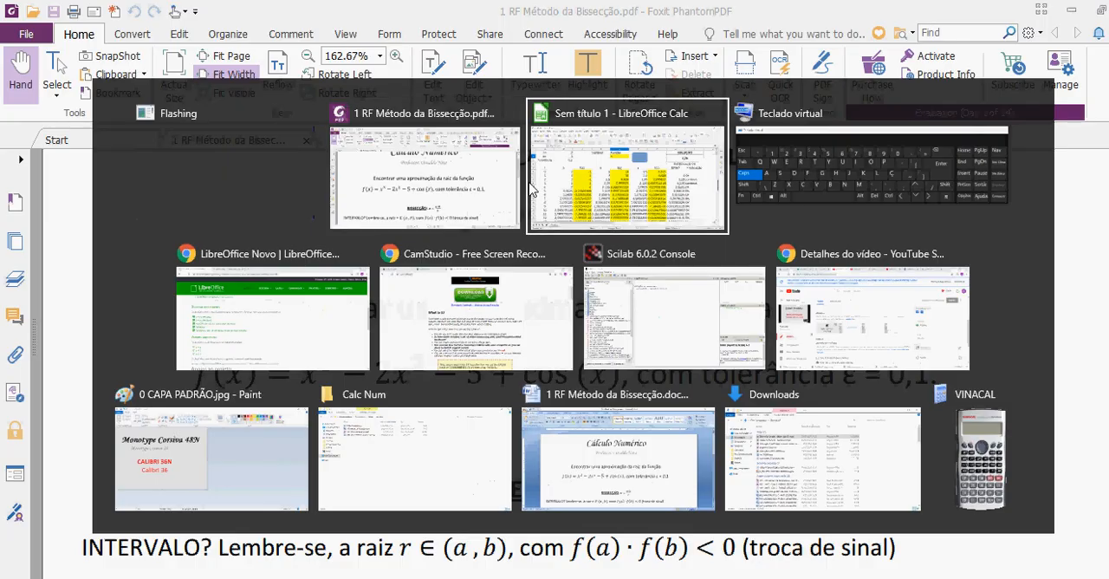
# Enter the first terms of the Função formula in Calc as =D2^3-2*D2, referencing the Variável cell
pyautogui.click(437, 180)
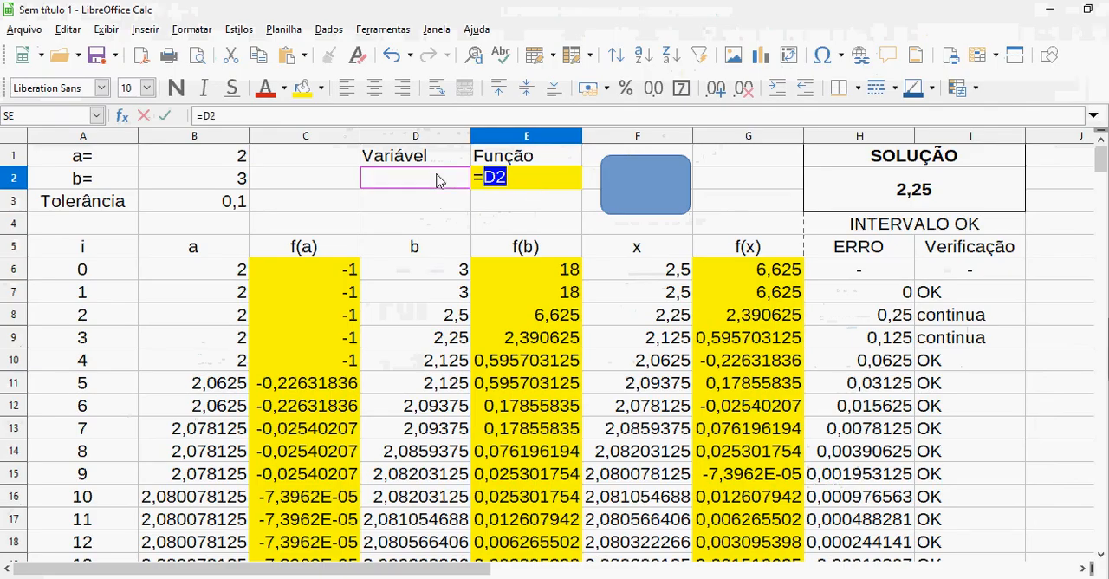
pyautogui.write('3-2*')
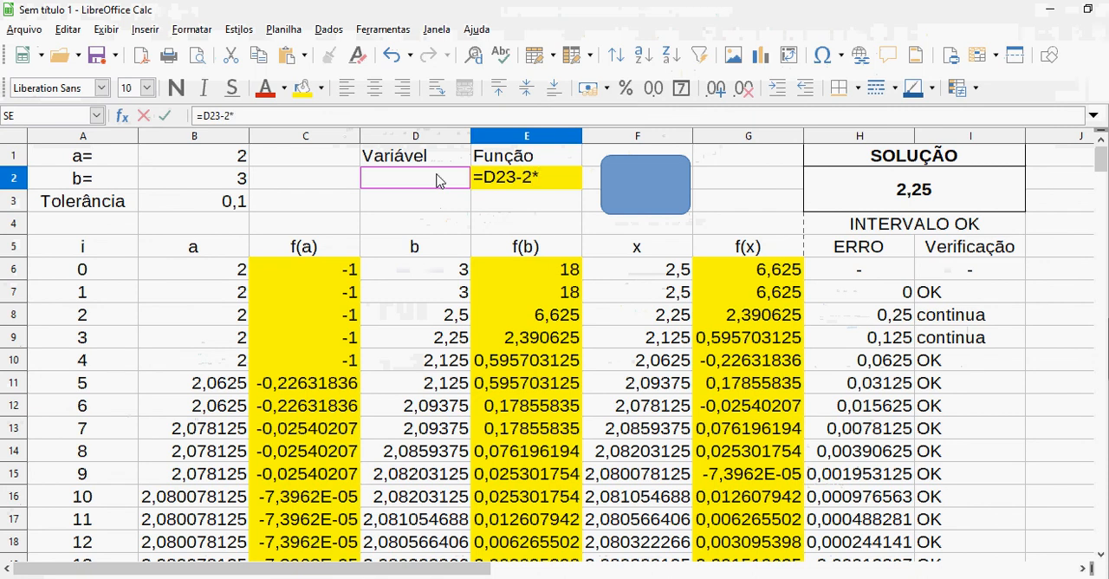
pyautogui.click(437, 179)
pyautogui.write('22')
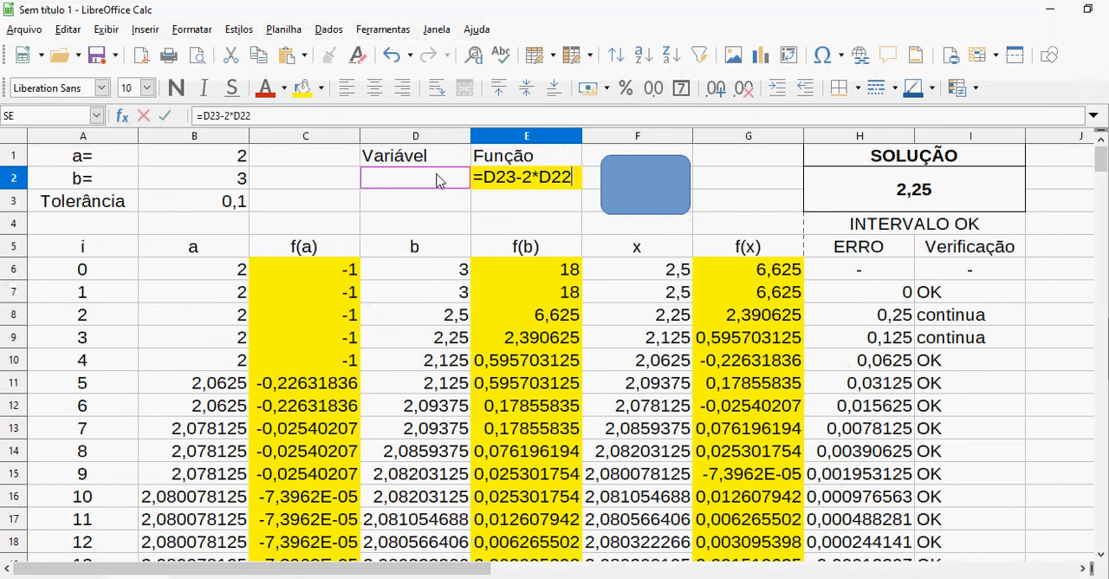
pyautogui.press('BackSpace')
pyautogui.click(508, 172)
pyautogui.write('^^')
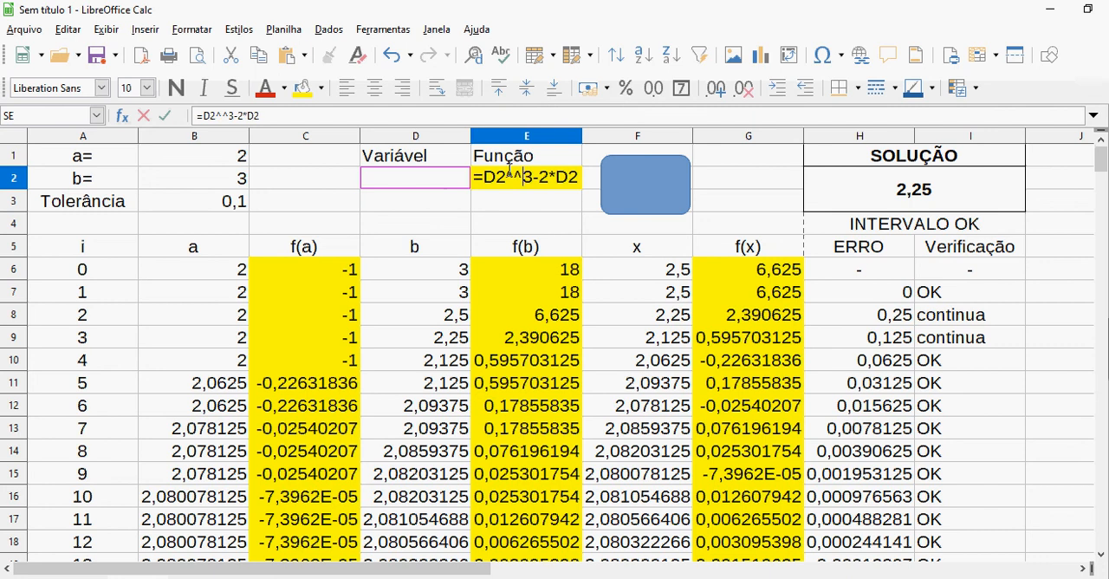
pyautogui.press('Delete')
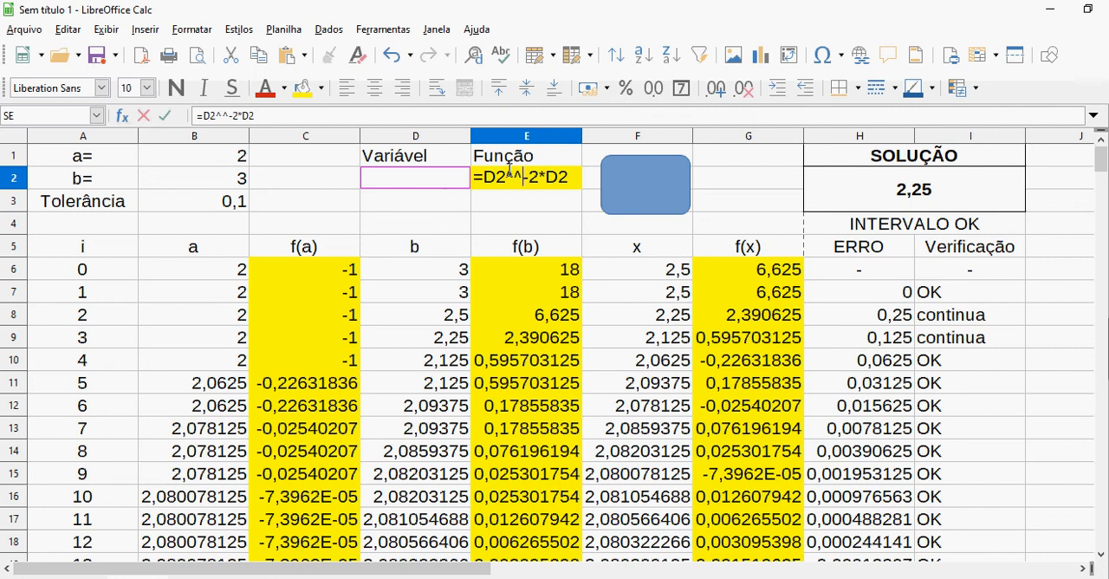
pyautogui.press('BackSpace')
pyautogui.write('3')
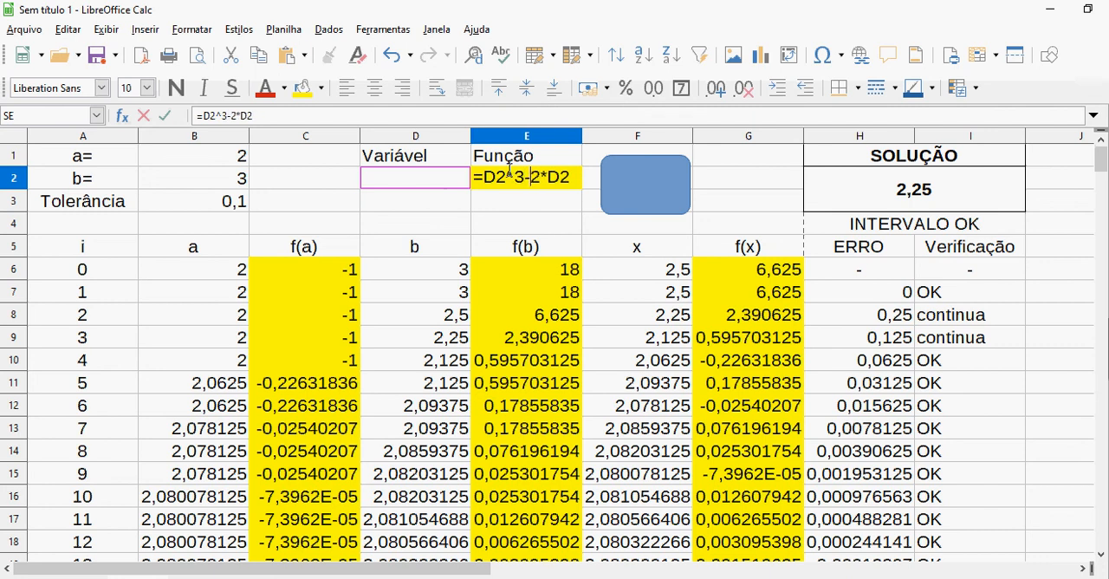
# Complete the Função formula as =D2^3-2*D2^2-5+COS(D2) and apply it to the table by running the rounded rectangle's macro
pyautogui.press('Right')
pyautogui.press('Right')
pyautogui.press('Right')
pyautogui.press('Right')
pyautogui.write('^^')
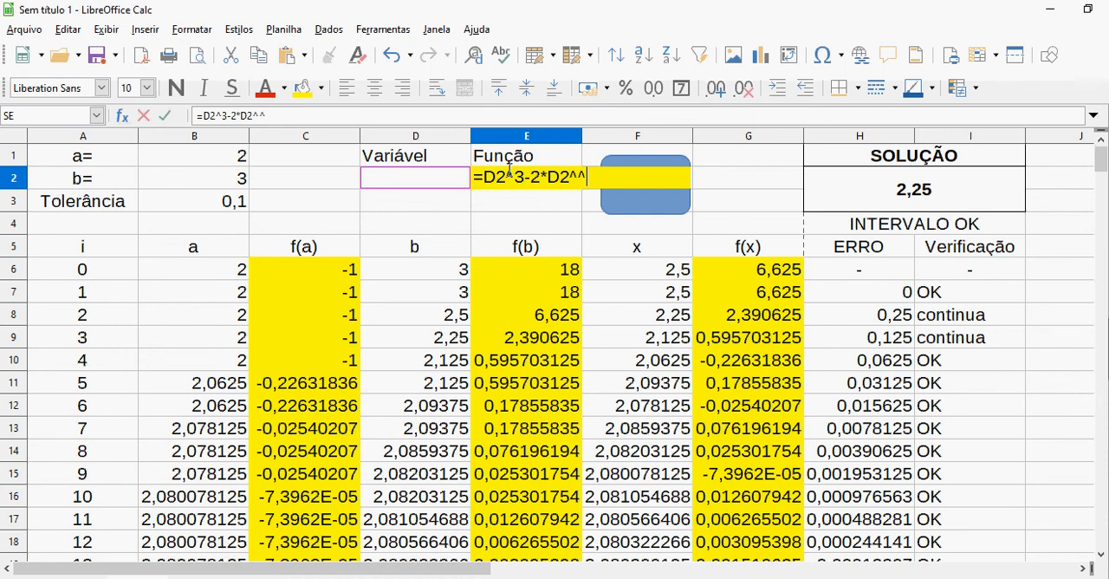
pyautogui.press('BackSpace')
pyautogui.write('2-5+co')
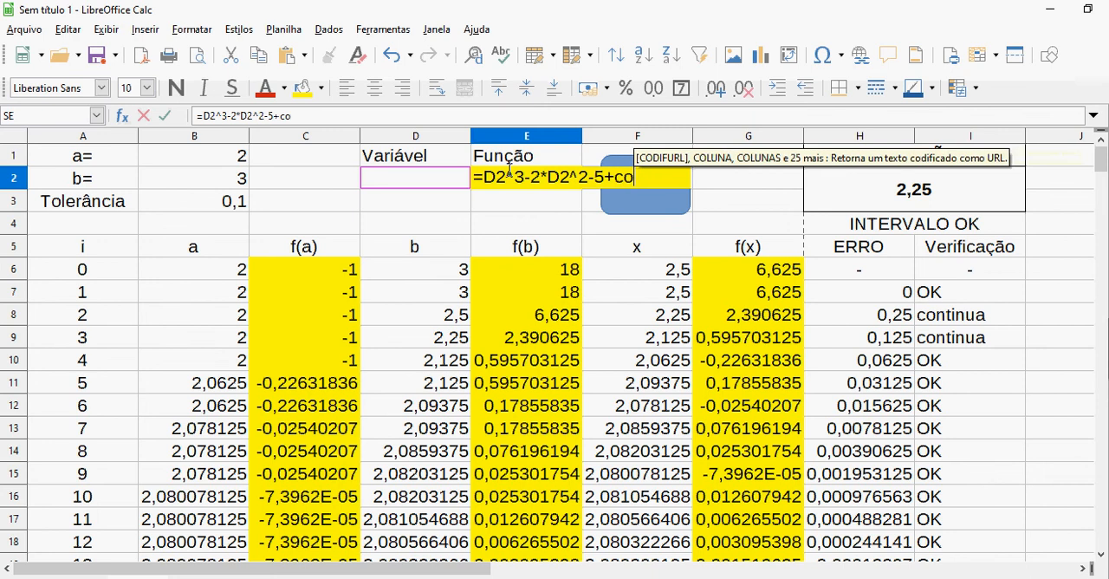
pyautogui.write('s(')
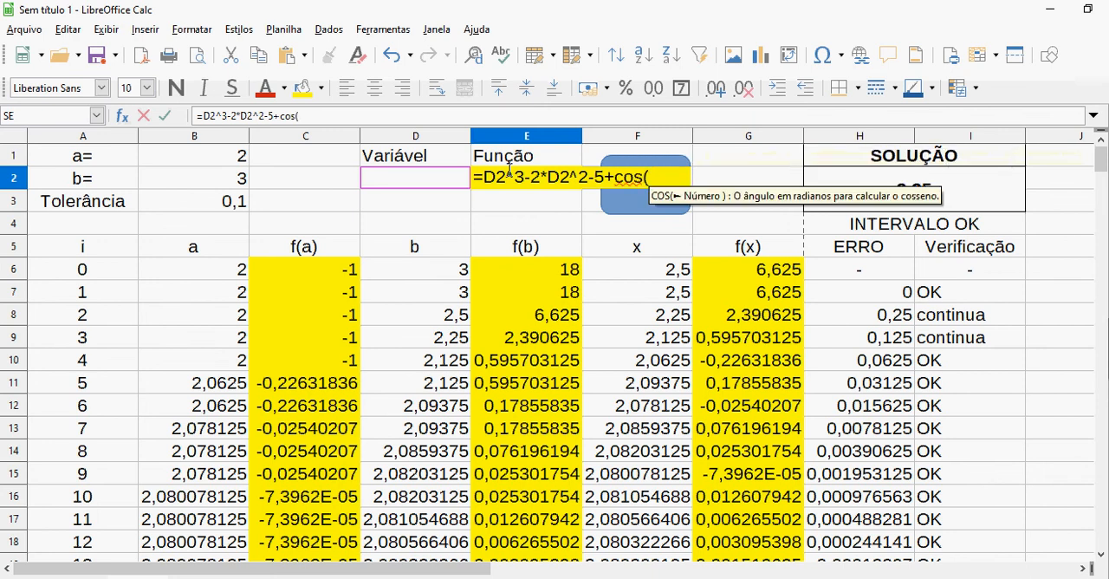
pyautogui.click(454, 184)
pyautogui.press('Return')
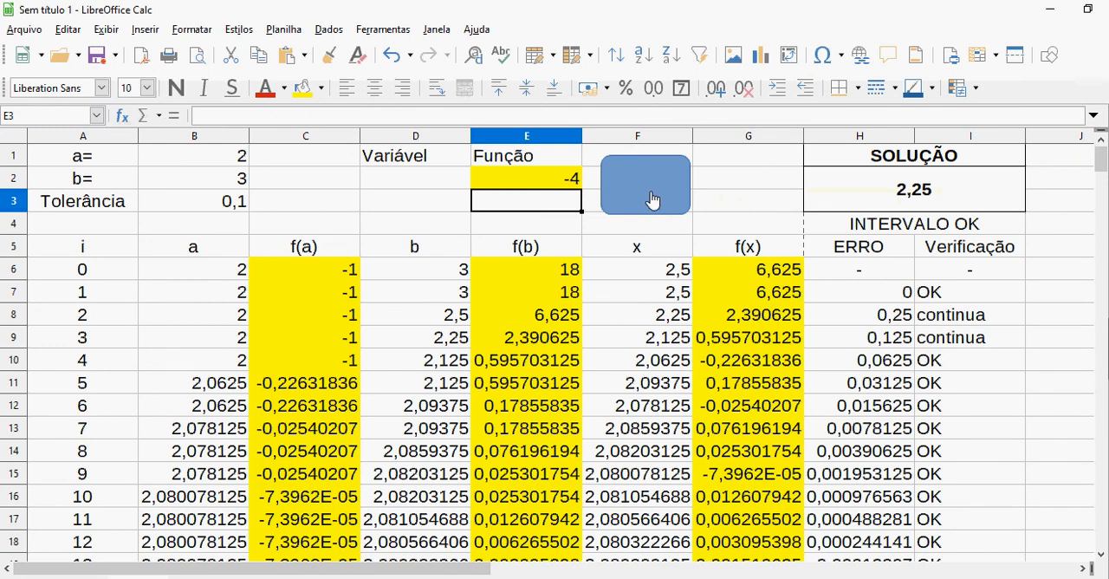
pyautogui.press('Up')
pyautogui.click(653, 200)
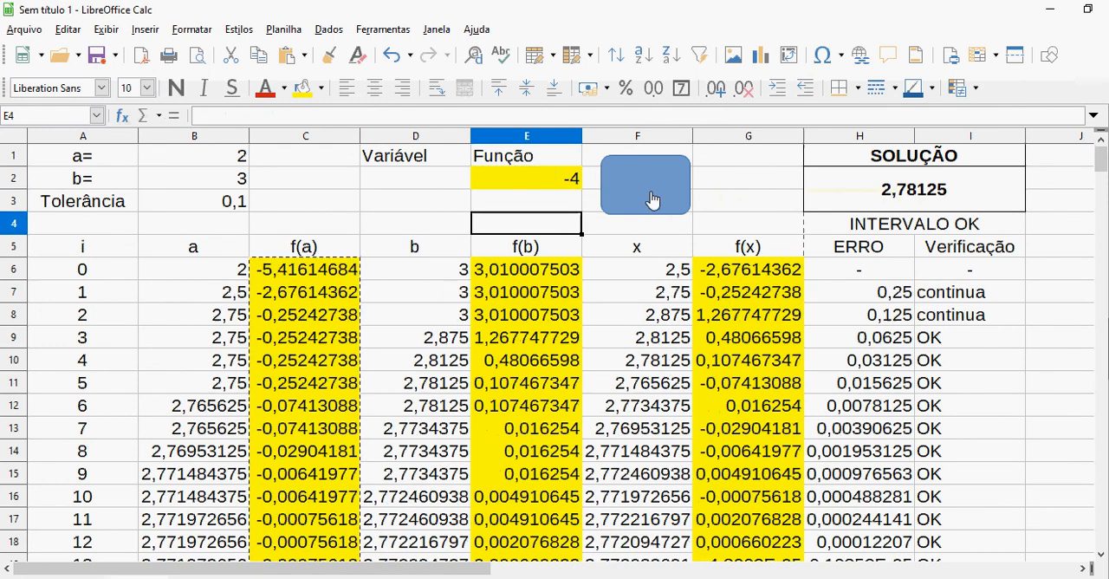
# Check the formulas and their referenced cells in C6, E6 and G6 against the Função formula in E2
pyautogui.click(325, 274)
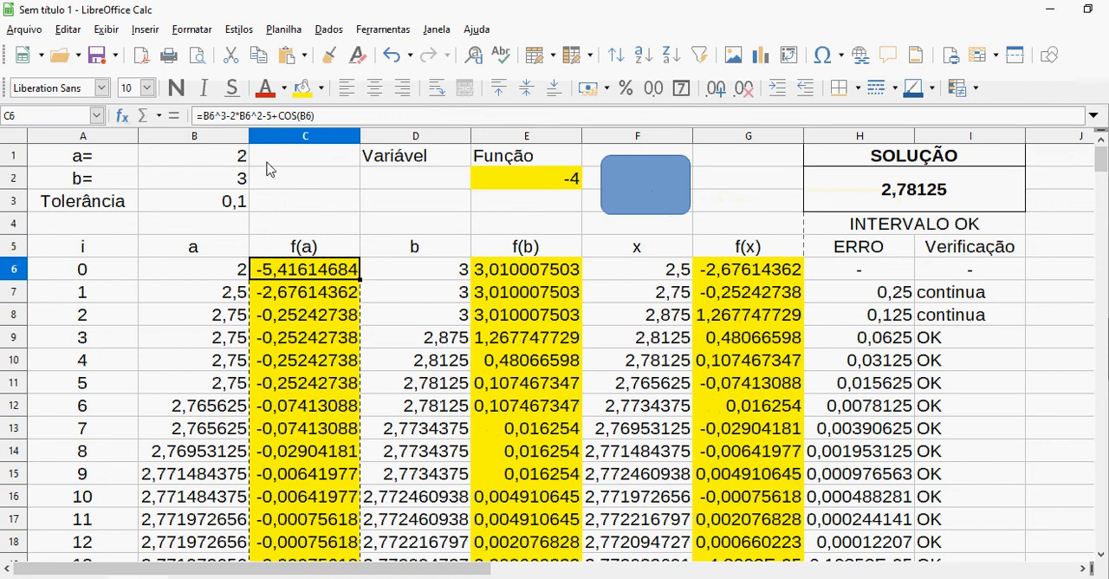
pyautogui.click(355, 111)
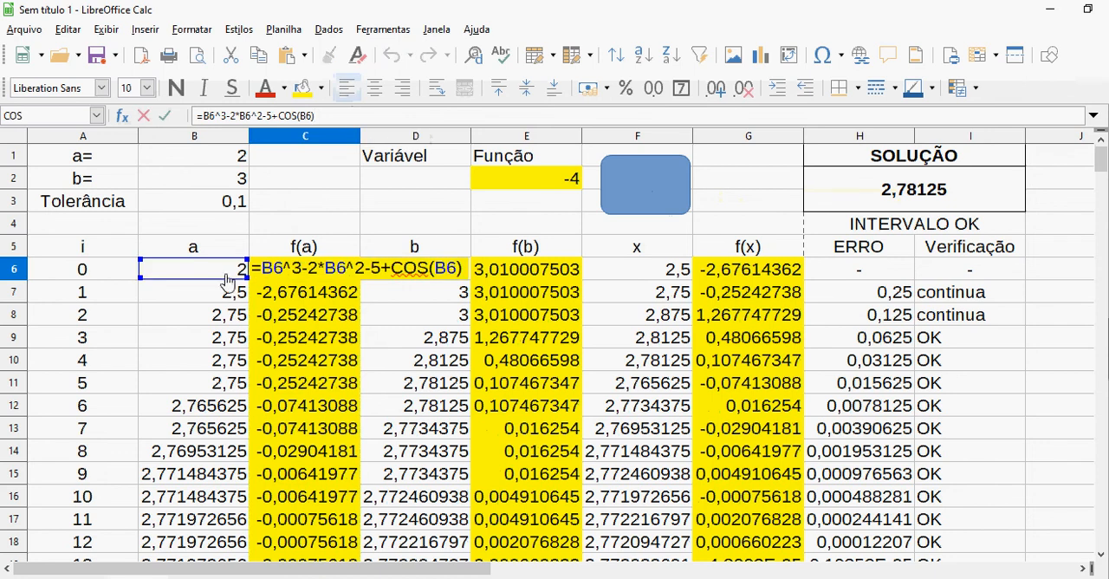
pyautogui.press('Tab')
pyautogui.press('Tab')
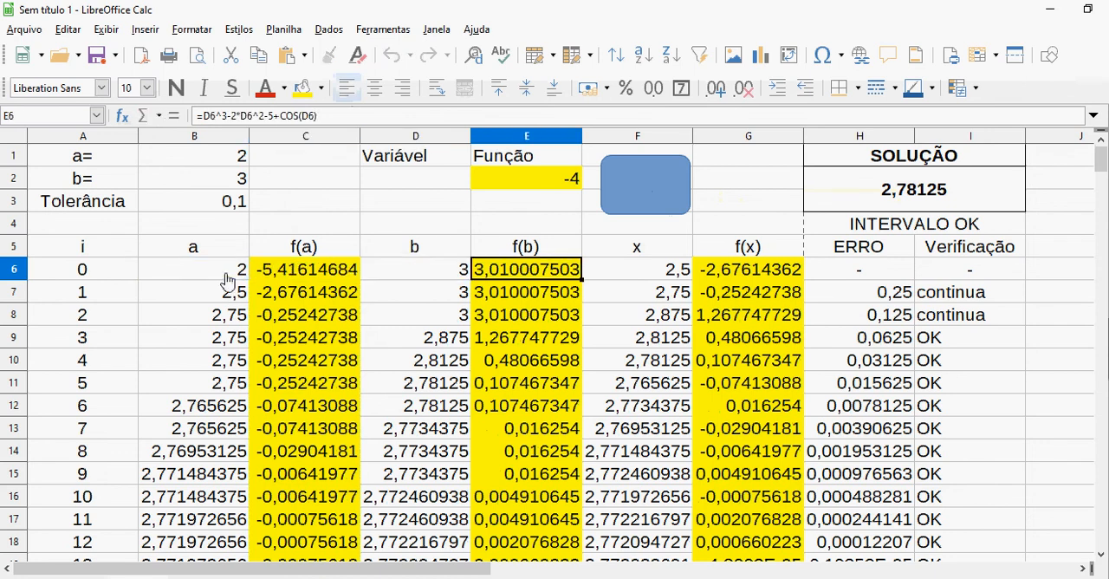
pyautogui.click(371, 113)
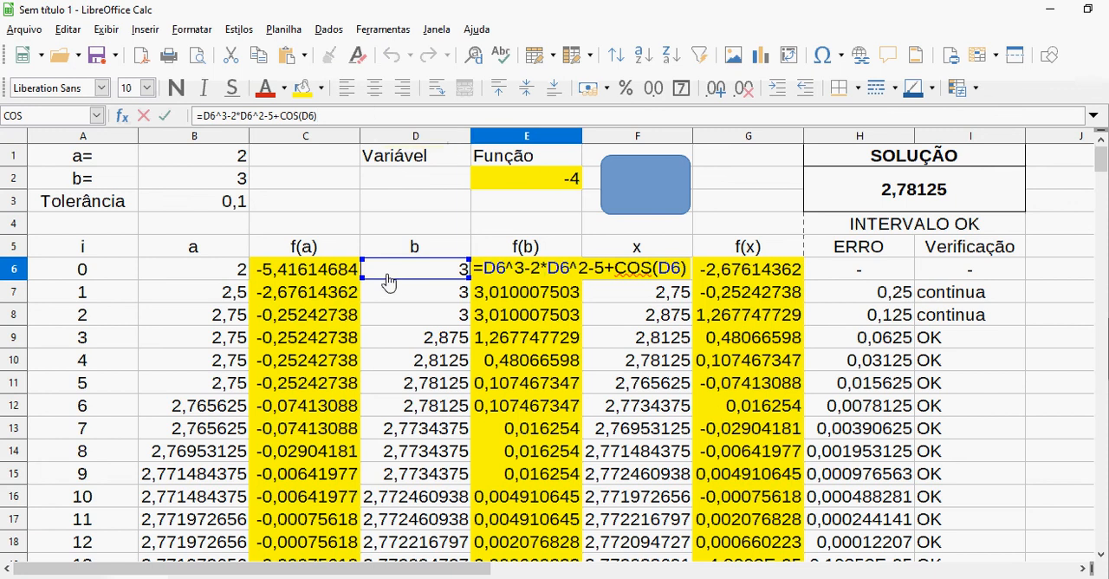
pyautogui.press('Tab')
pyautogui.press('Tab')
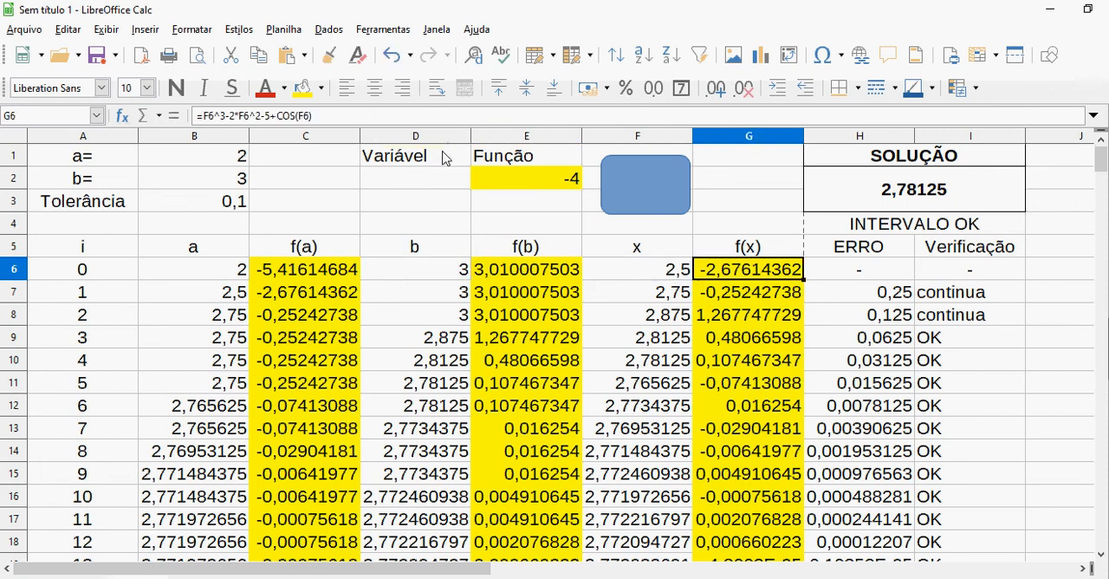
pyautogui.click(436, 118)
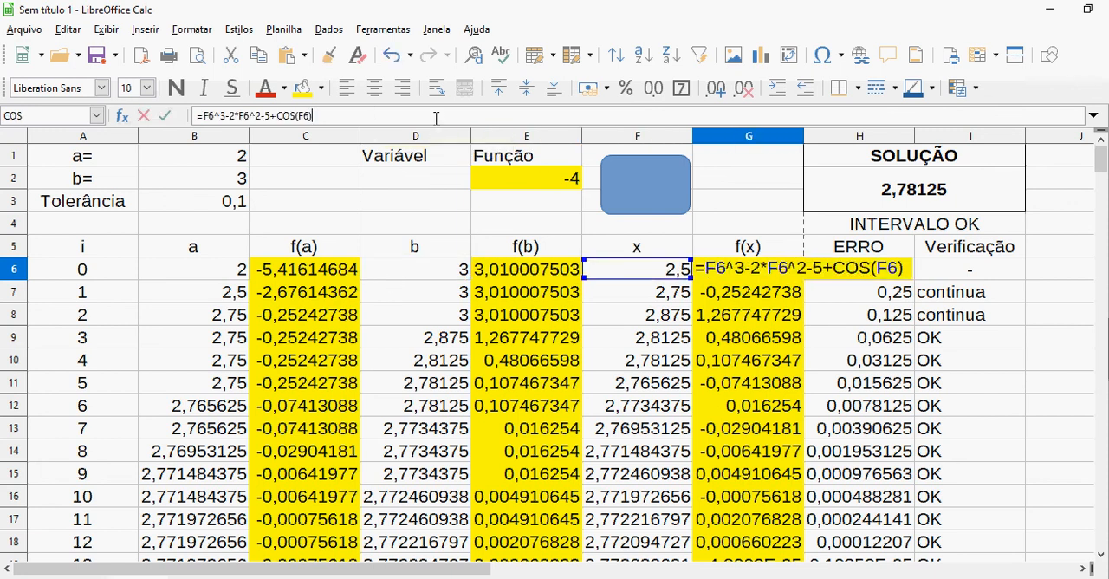
pyautogui.press('Tab')
pyautogui.hotkey('ctrl', 'e')
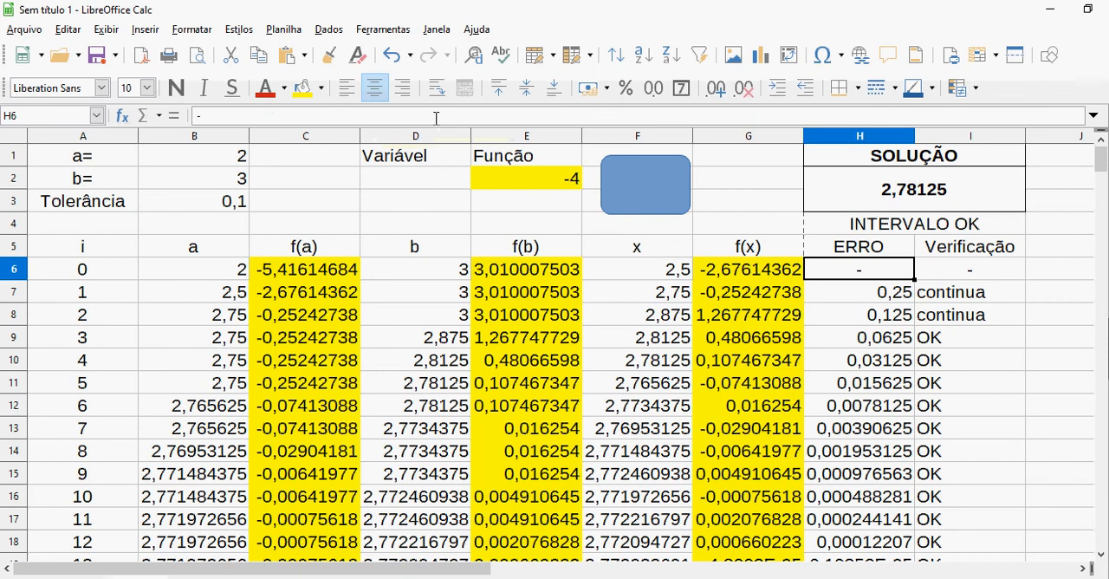
pyautogui.click(513, 177)
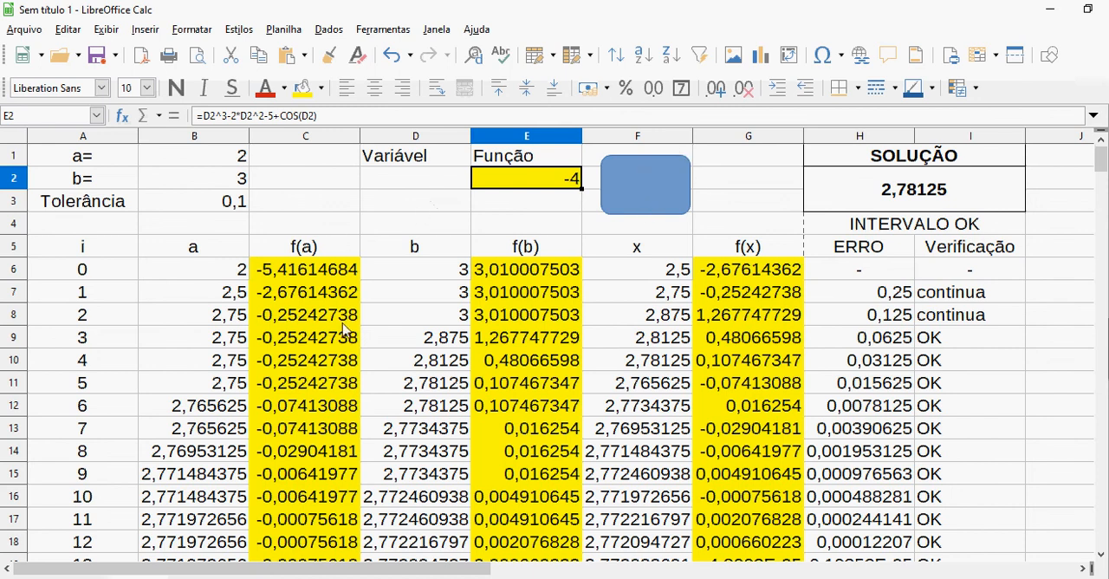
# Review the interval limits in B1:B2 and the interval check in H4, and set Tolerância in B3 to =0,001
pyautogui.click(216, 160)
pyautogui.press('Down')
pyautogui.press('Up')
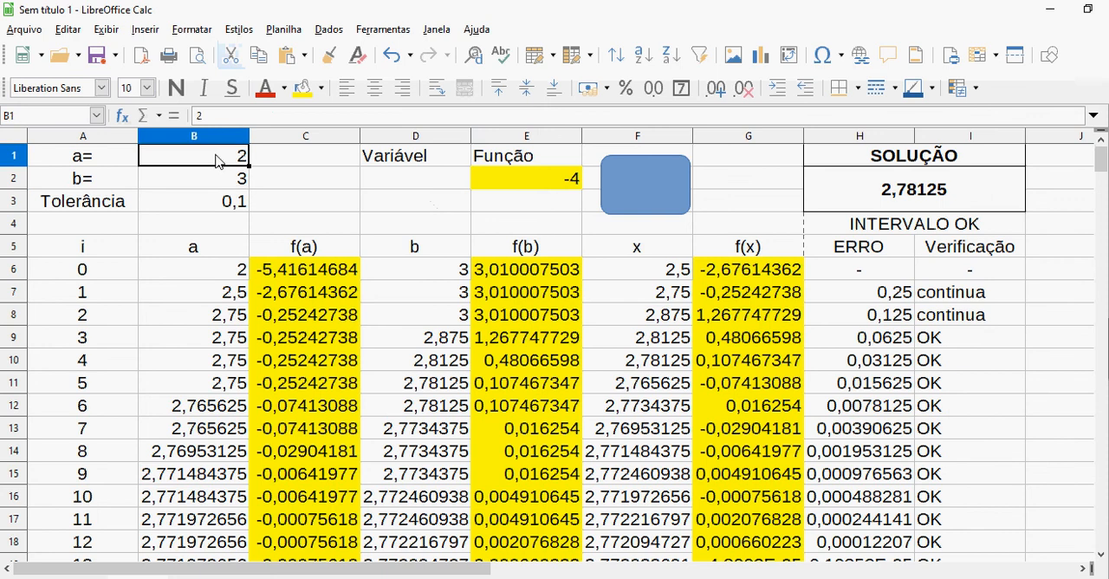
pyautogui.press('Down')
pyautogui.click(862, 225)
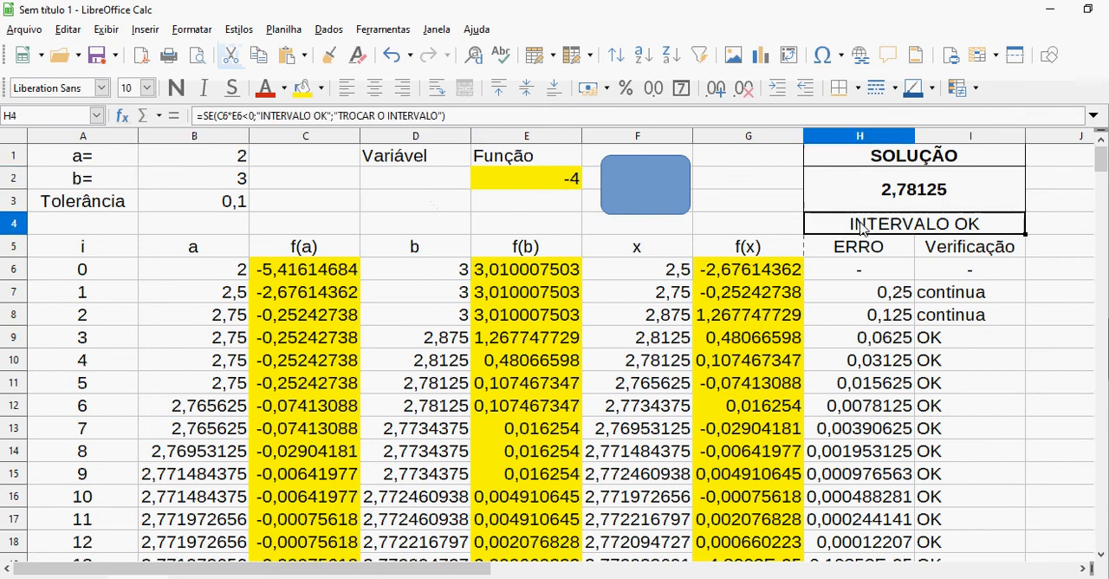
pyautogui.click(217, 204)
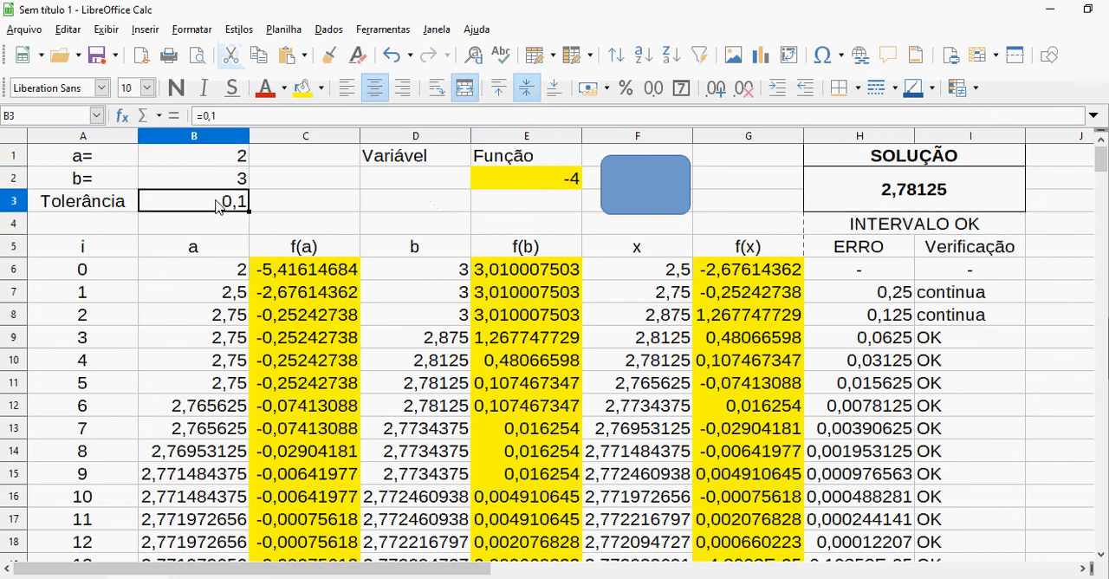
pyautogui.write('=0')
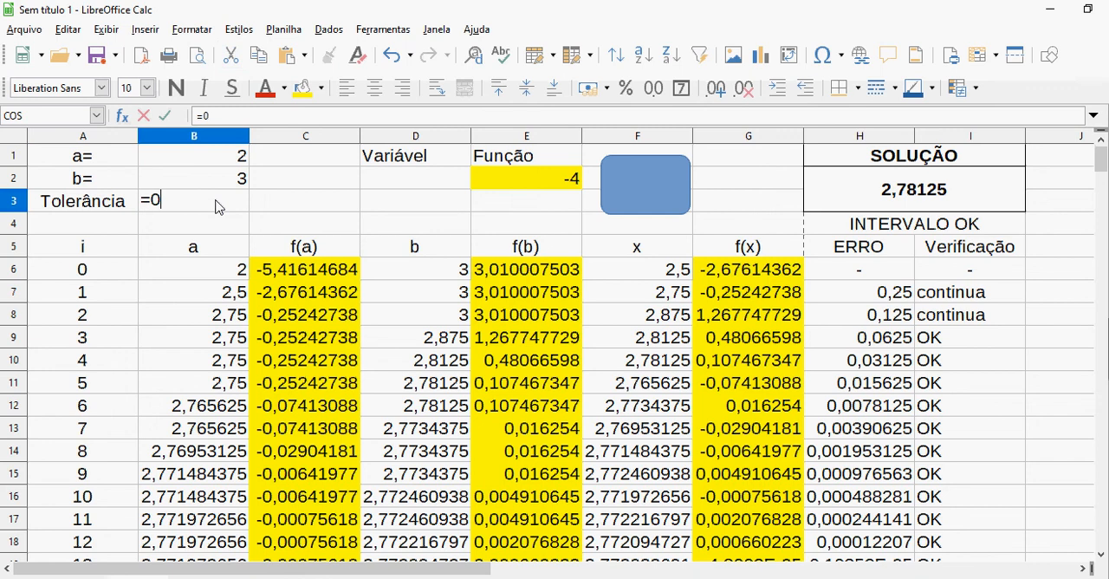
pyautogui.write(',001')
pyautogui.press('Return')
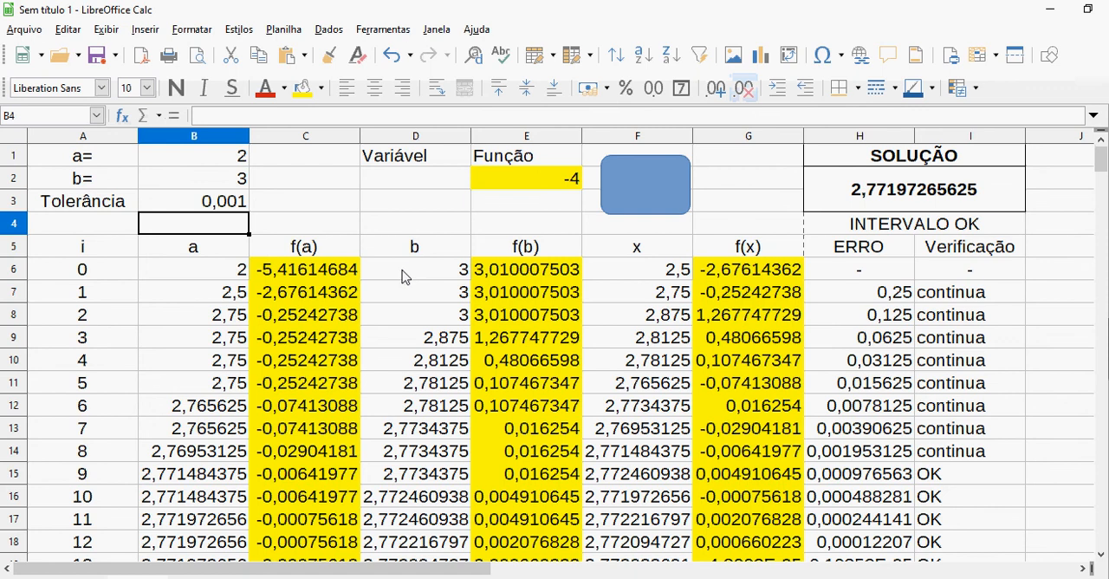
# Copy the entire bisection sheet and paste it into the blank sheet starting at A1
pyautogui.click(18, 141)
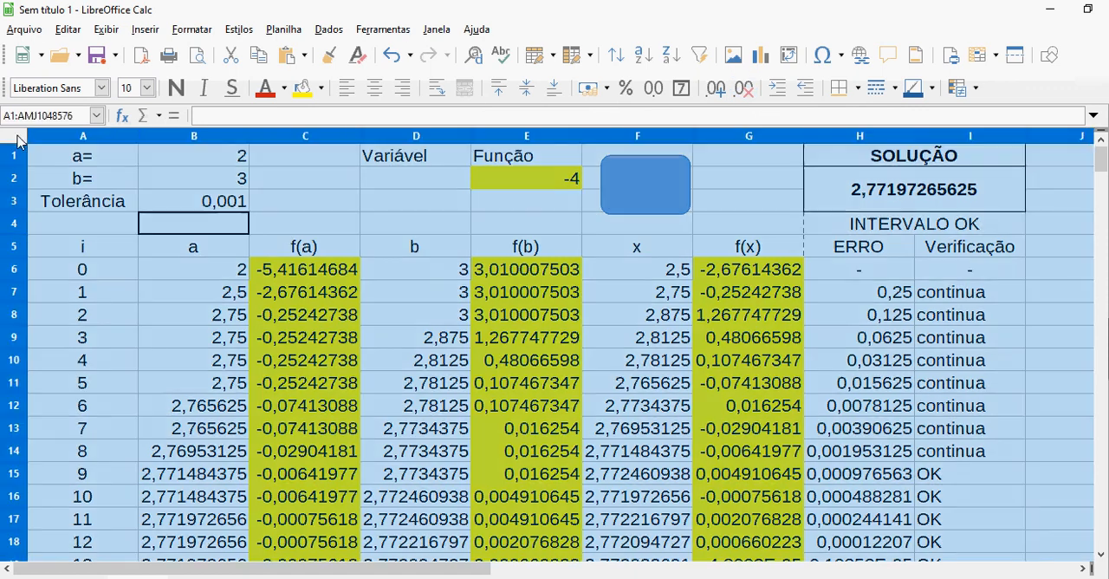
pyautogui.click(208, 204)
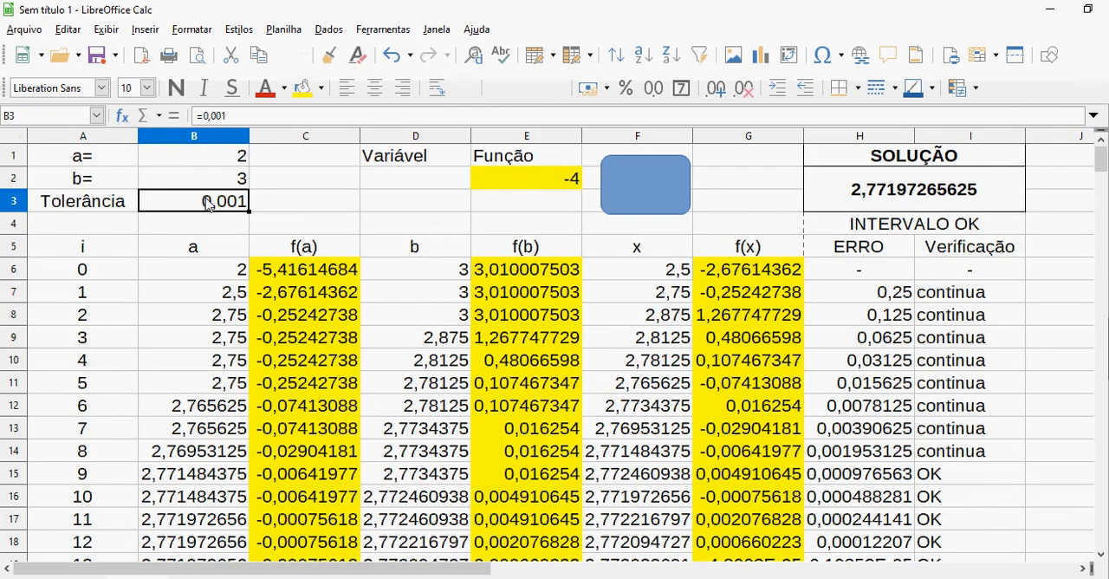
pyautogui.click(13, 143)
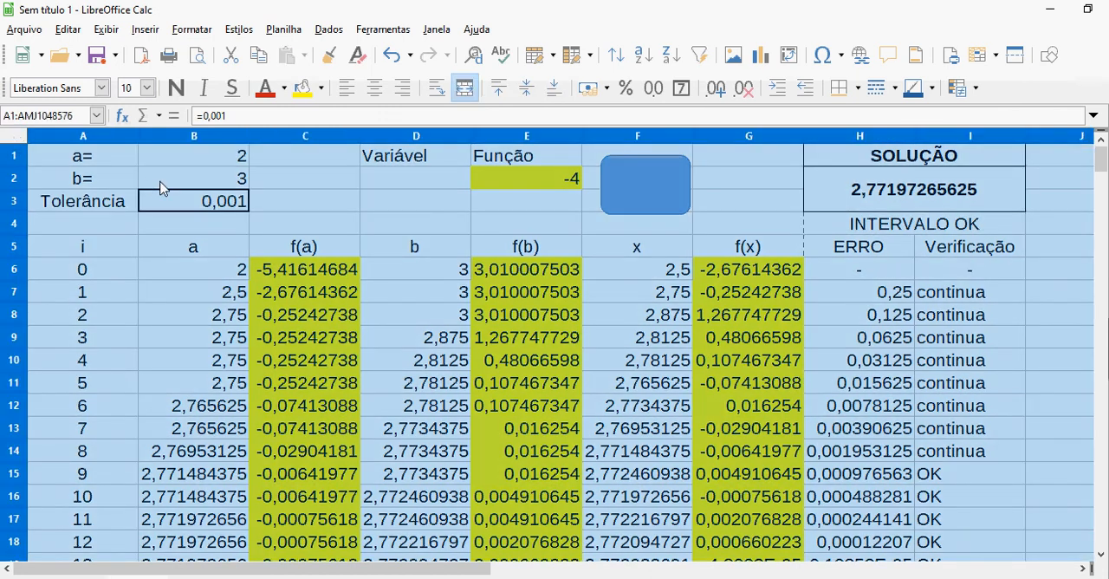
pyautogui.rightClick(162, 189)
pyautogui.click(196, 213)
pyautogui.click(93, 577)
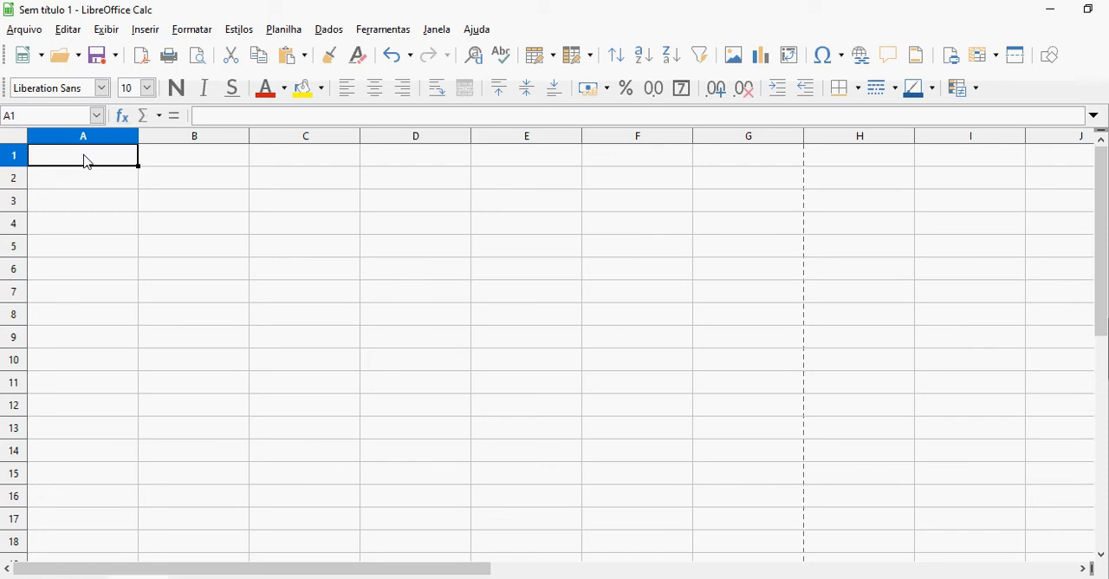
pyautogui.hotkey('ctrl', 'v')
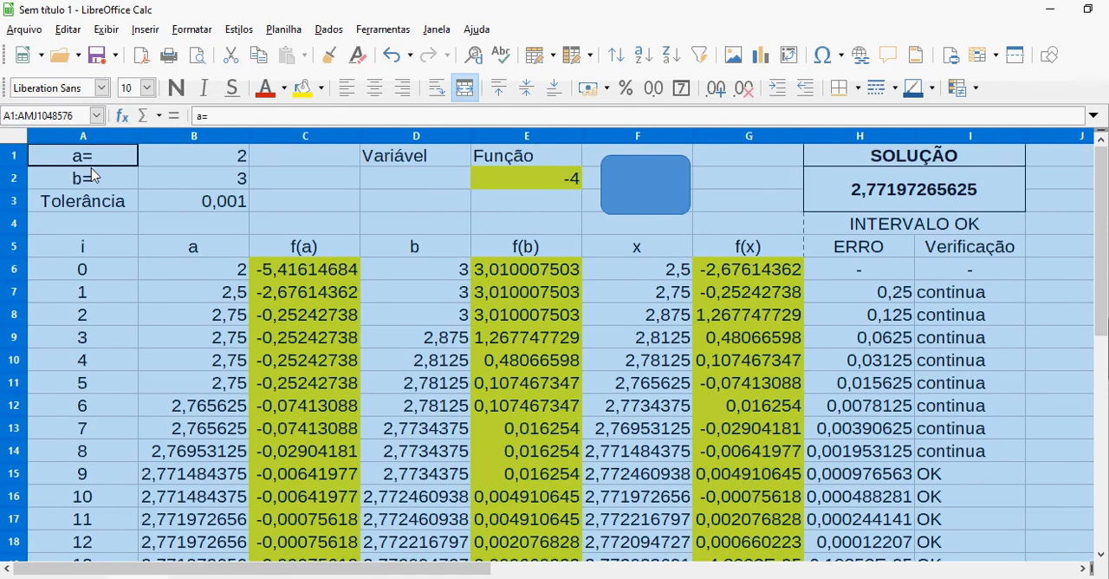
pyautogui.click(144, 197)
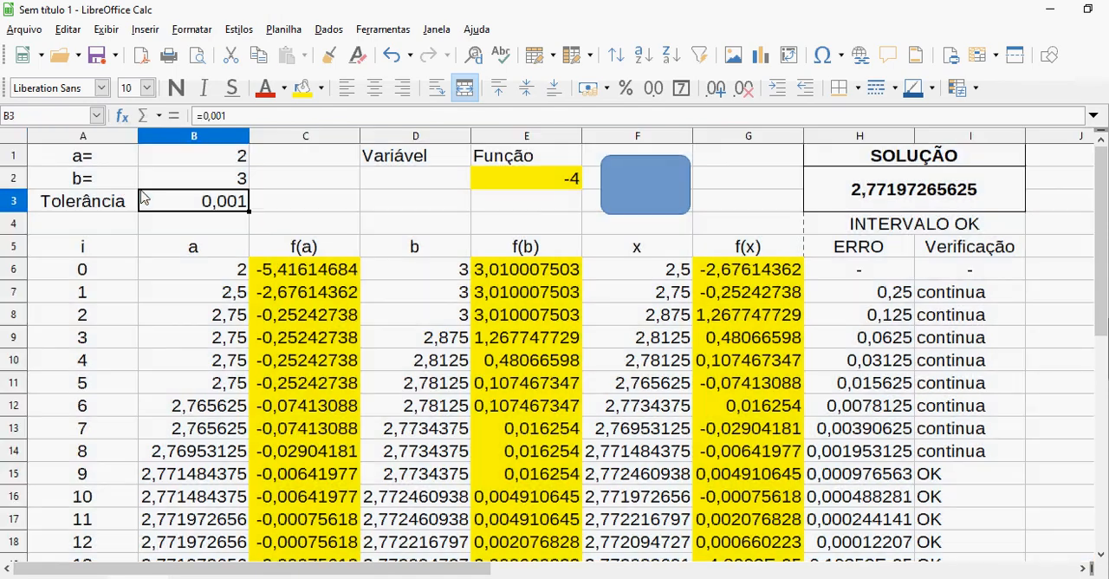
# Clear the x column formulas in F6:F260 on the copied sheet and return to F6
pyautogui.click(666, 274)
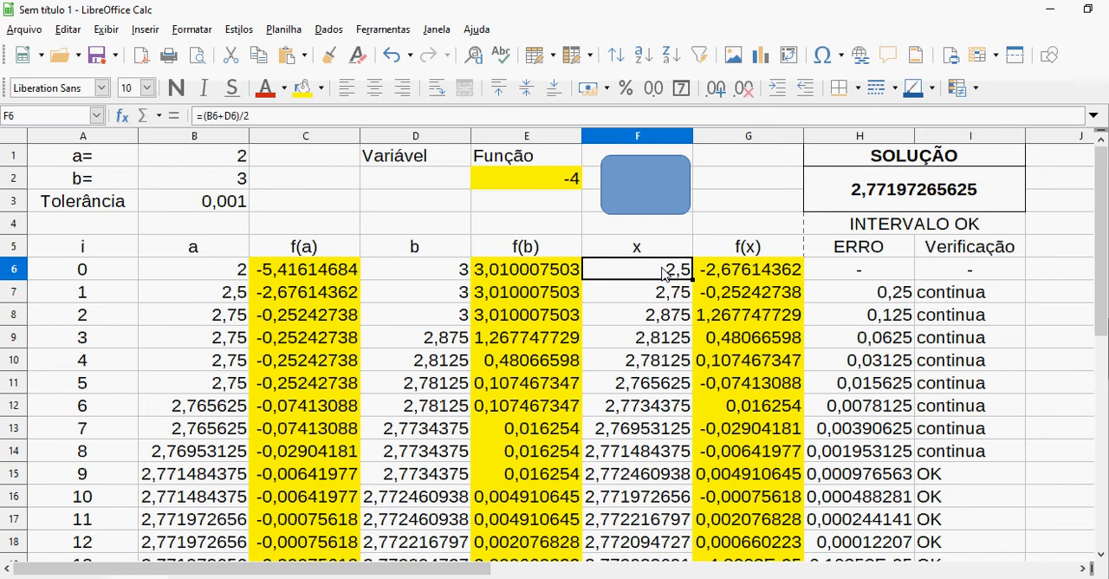
pyautogui.hotkey('shift', 'Down')
pyautogui.hotkey('shift', 'Down')
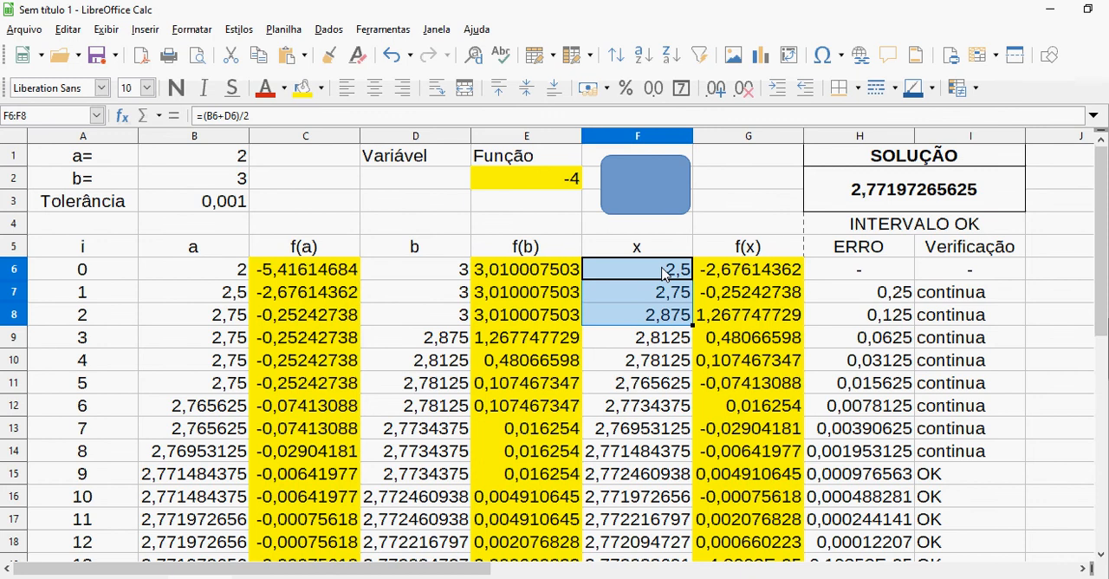
pyautogui.hotkey('ctrl', 'shift', 'Down')
pyautogui.press('Delete')
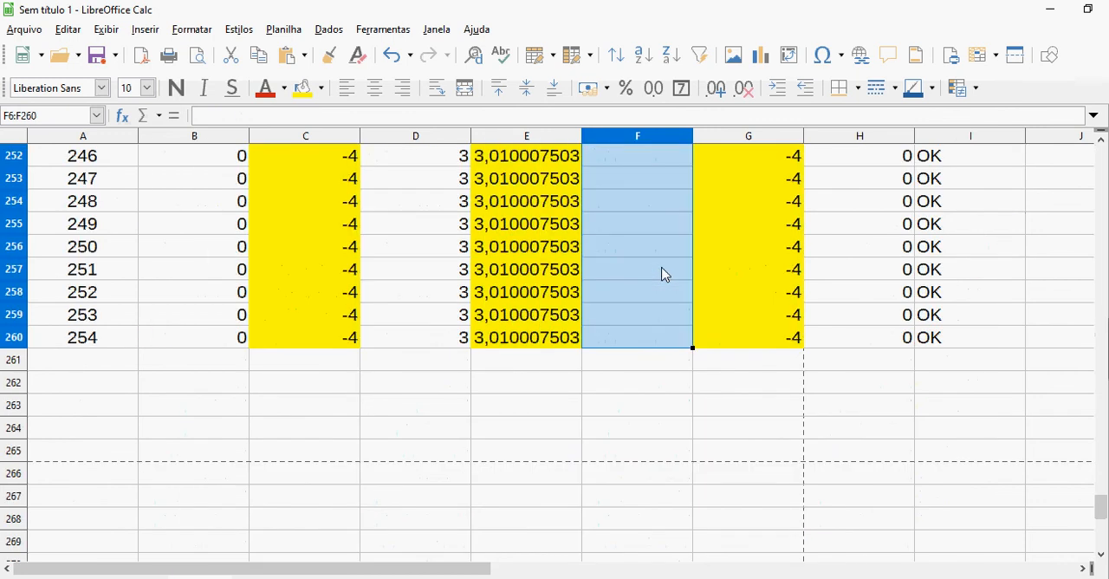
pyautogui.hotkey('ctrl', 'Up')
pyautogui.press('Down')
pyautogui.press('Down')
pyautogui.press('Down')
pyautogui.press('Down')
pyautogui.press('Down')
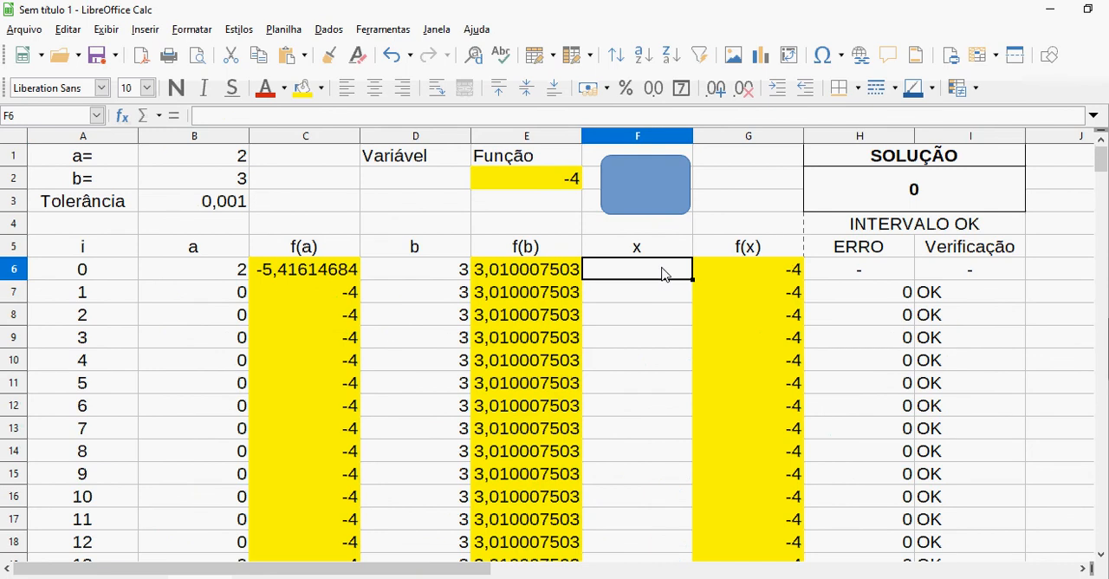
# Enter the numerator of the new x formula in F6 as =(B6*E6-D6*C6)
pyautogui.write('=(')
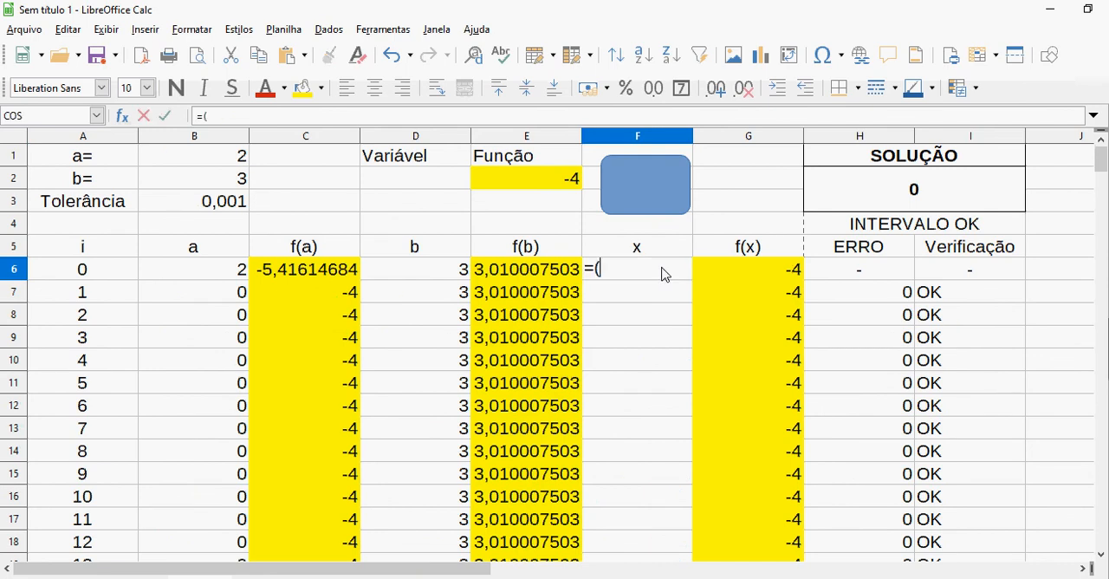
pyautogui.click(232, 271)
pyautogui.write('*')
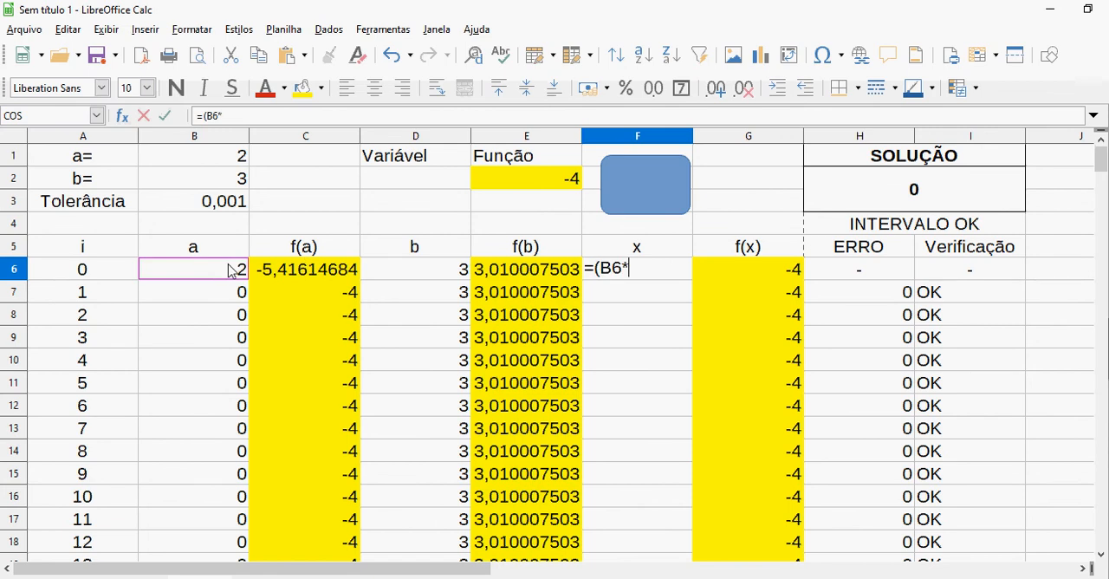
pyautogui.click(565, 275)
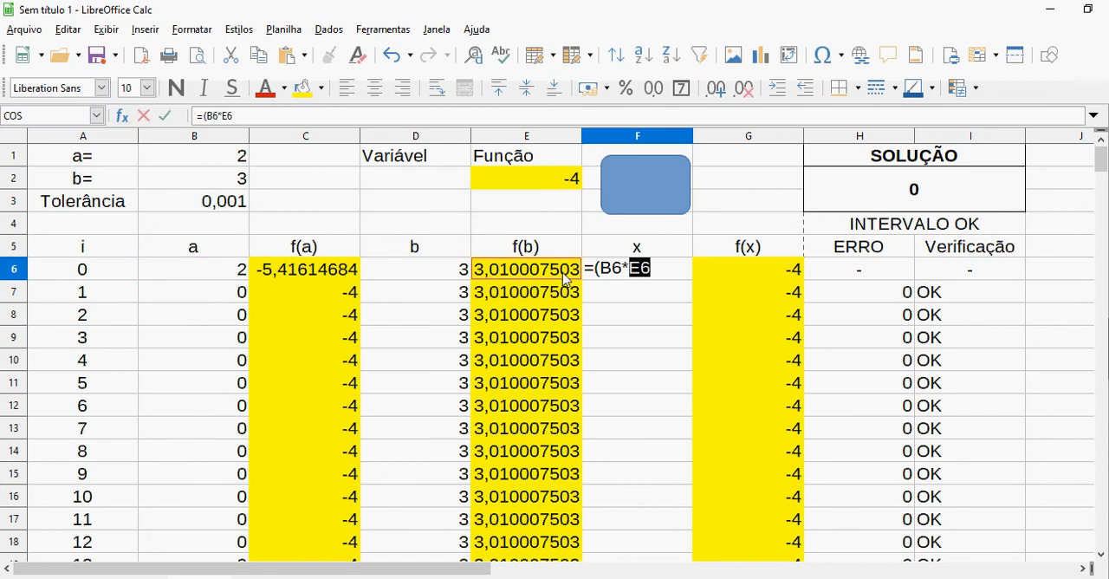
pyautogui.write('-')
pyautogui.click(452, 272)
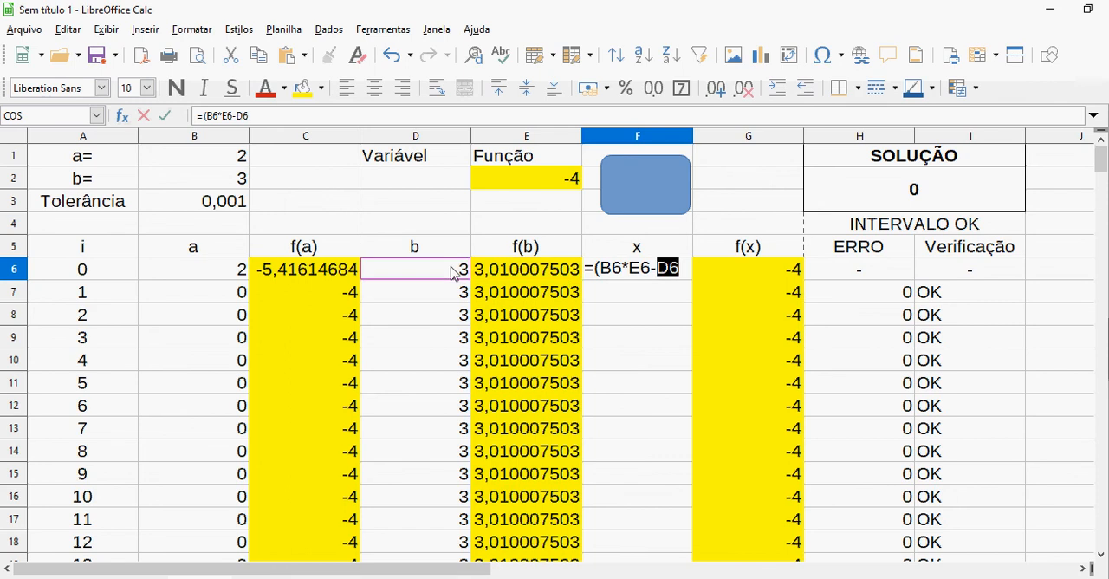
pyautogui.write('*')
pyautogui.click(357, 277)
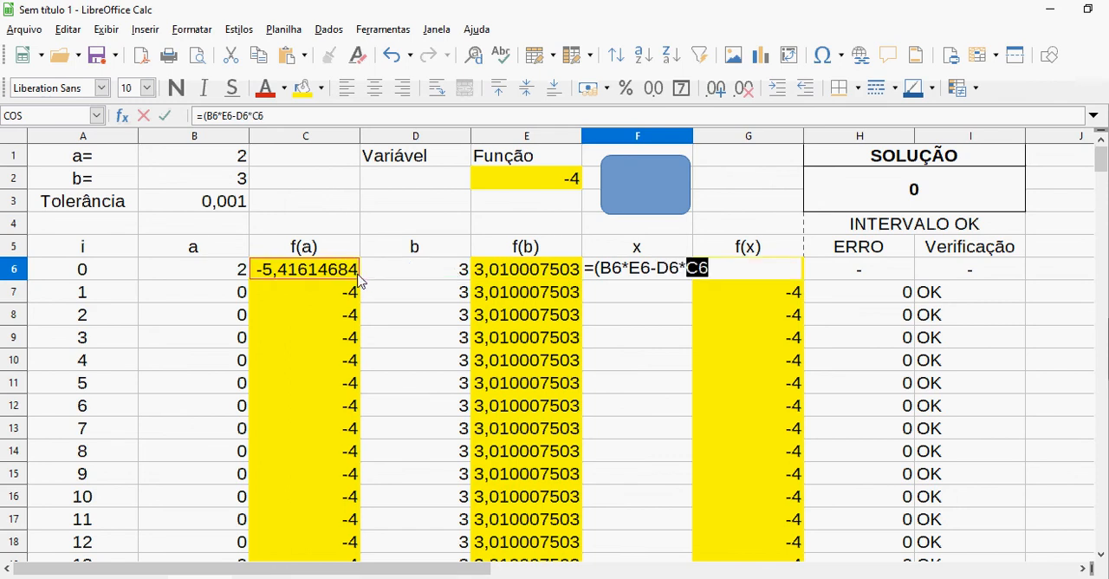
pyautogui.write(')')
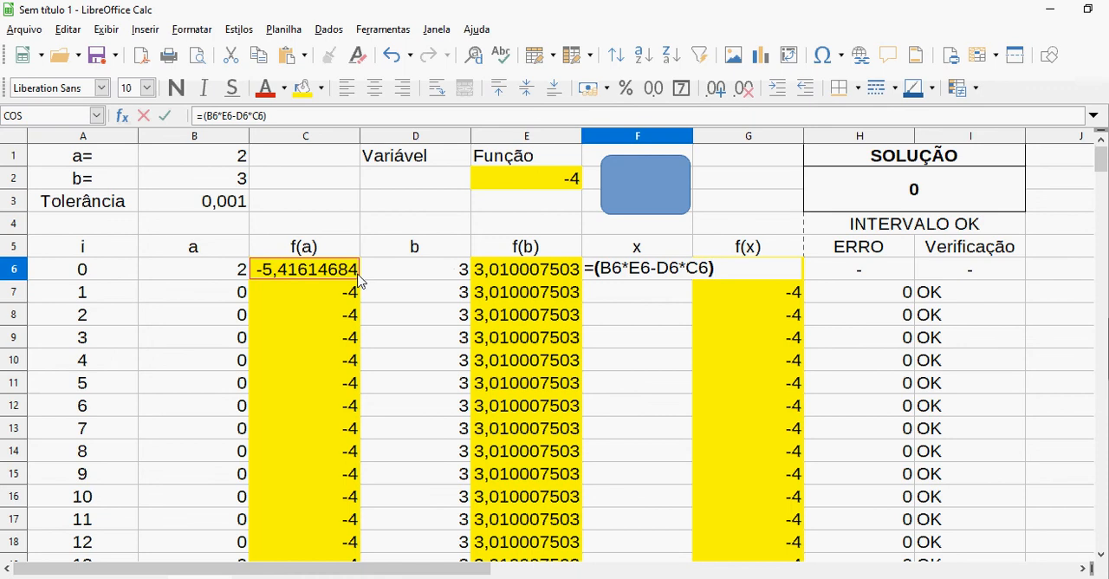
pyautogui.write('/(')
# Complete the F6 formula as =(B6*E6-D6*C6)/(E6-C6) and fill it down the x column to F260
pyautogui.click(499, 275)
pyautogui.write('-')
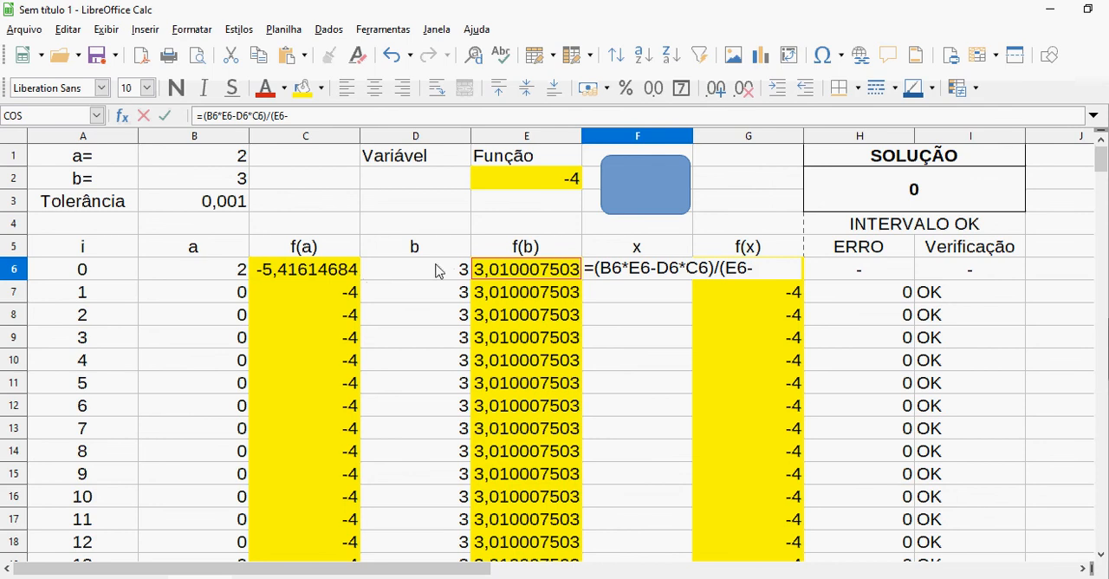
pyautogui.click(344, 271)
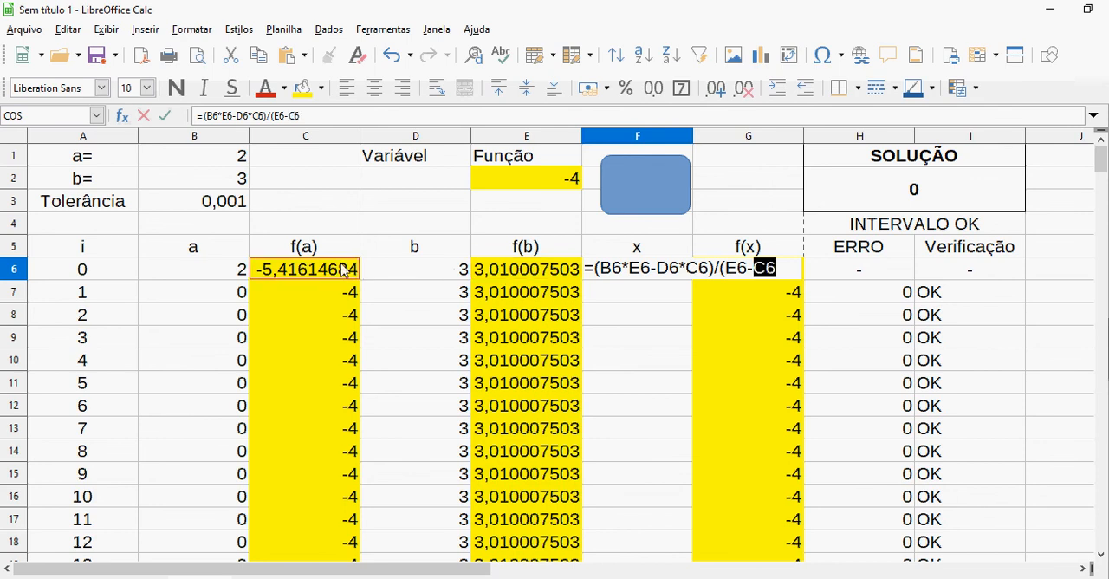
pyautogui.write(')')
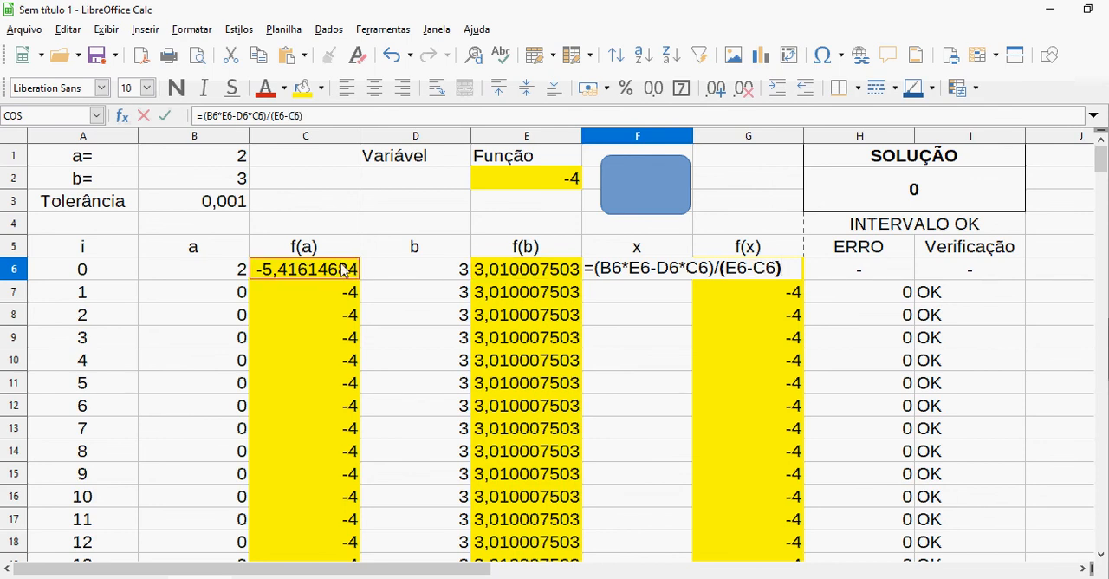
pyautogui.press('Return')
pyautogui.press('Up')
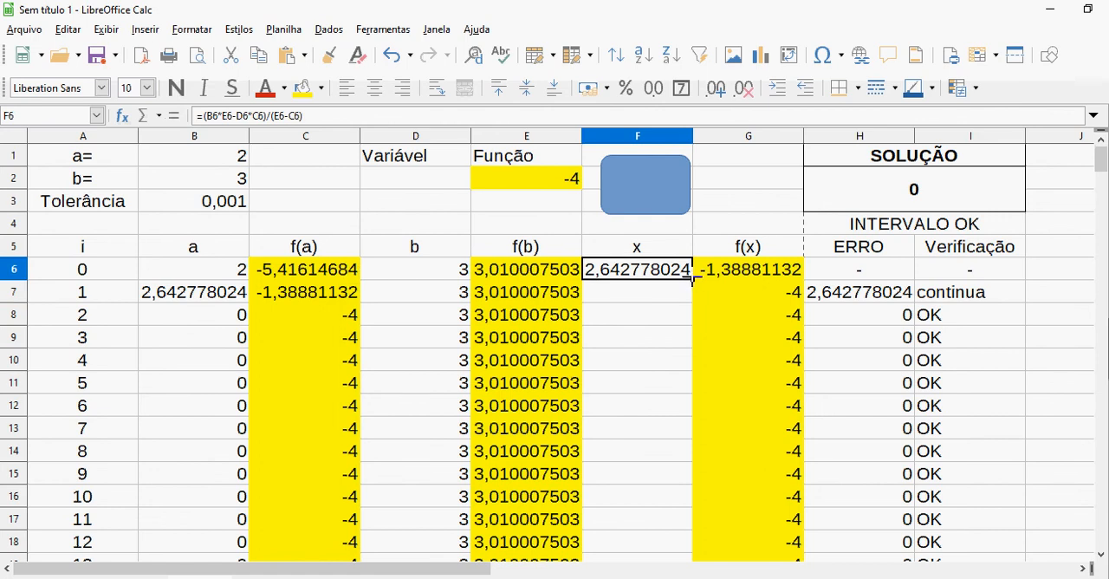
pyautogui.doubleClick(692, 280)
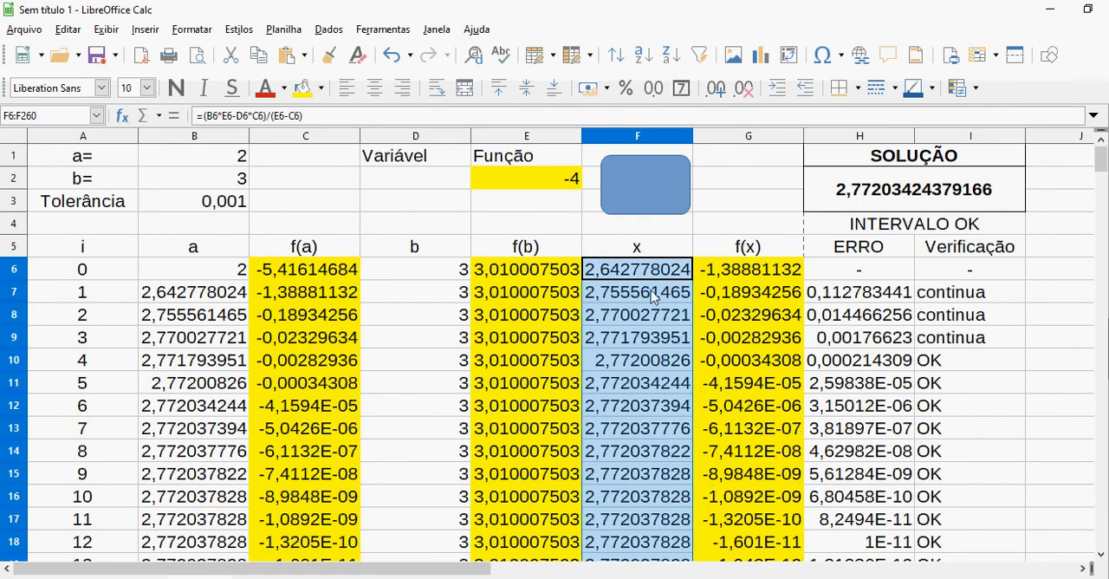
pyautogui.click(762, 183)
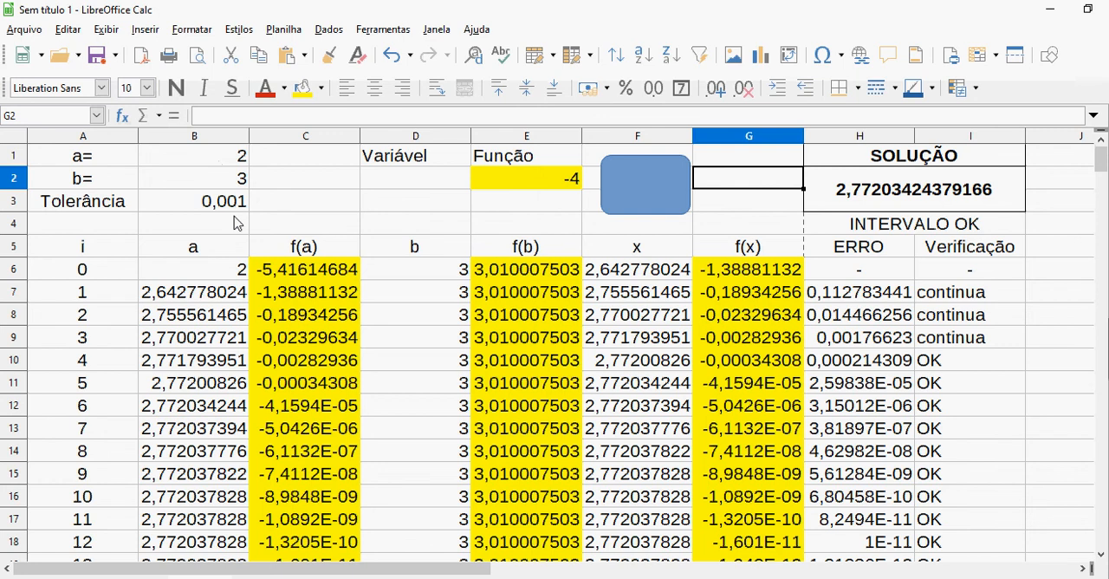
# Compare the first iterations marked OK and the SOLUÇÃO value on the new sheet and the bisection sheet
pyautogui.moveTo(940, 368); pyautogui.dragTo(122, 379)
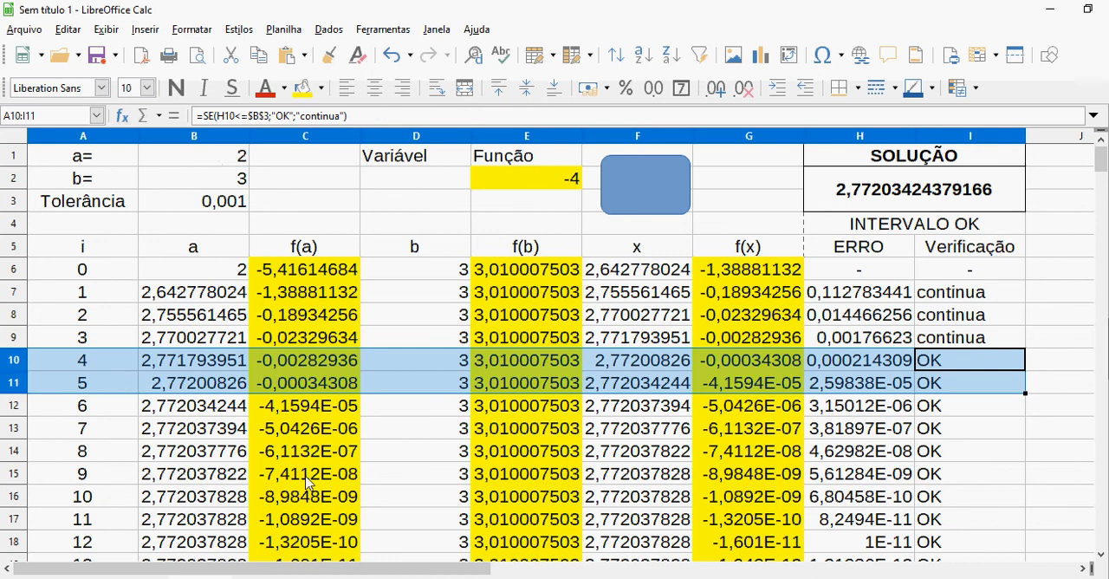
pyautogui.click(205, 201)
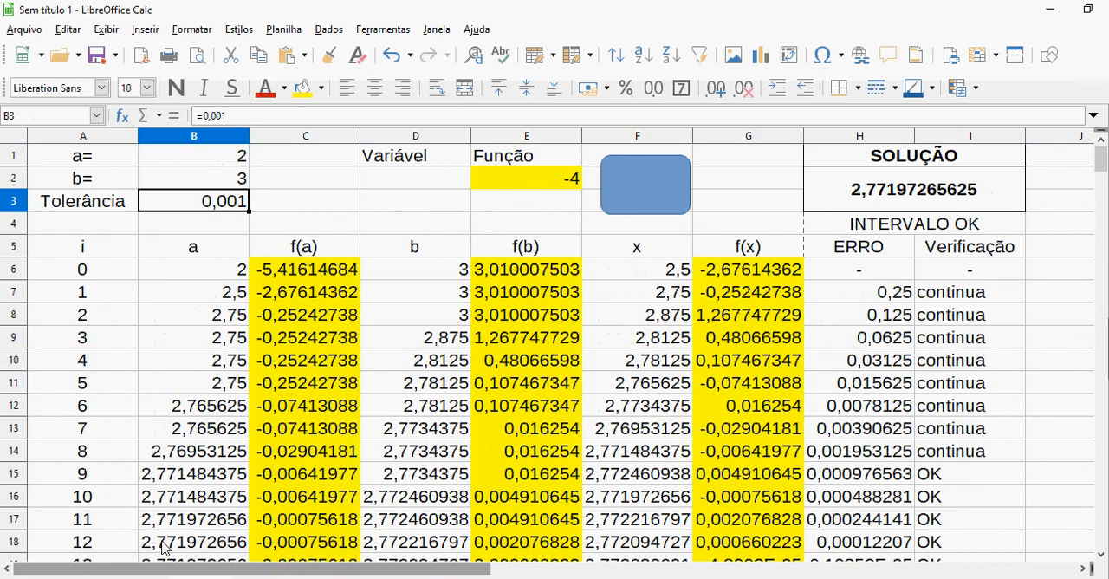
pyautogui.moveTo(947, 474); pyautogui.dragTo(136, 475)
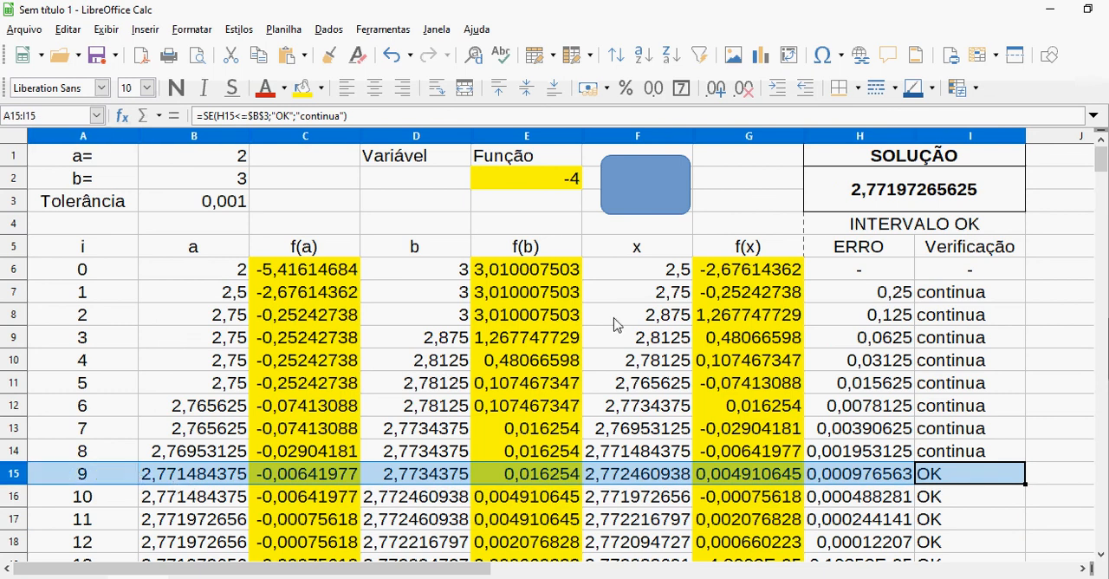
pyautogui.click(665, 232)
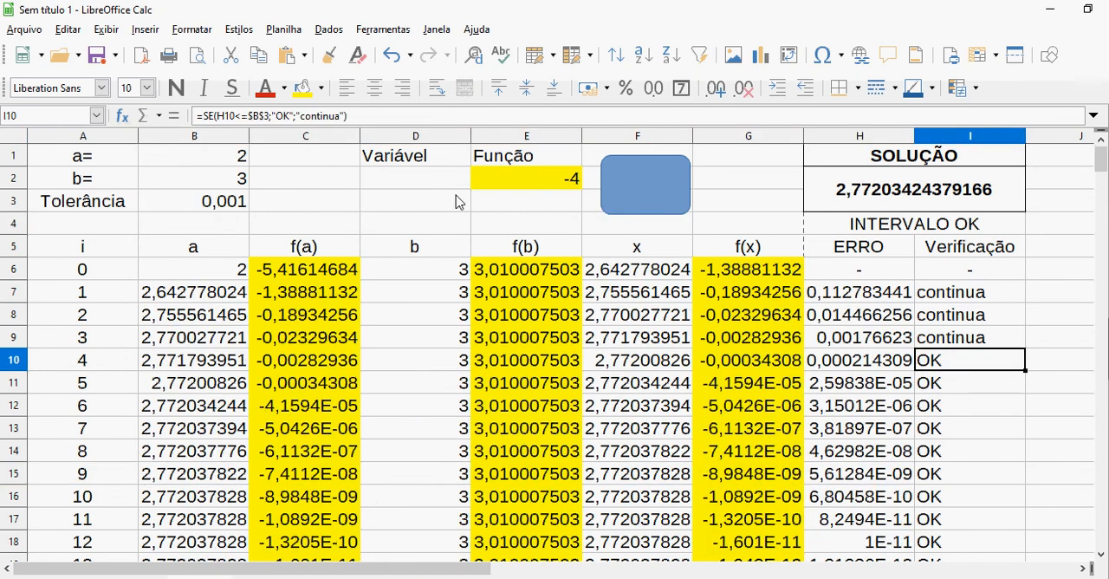
pyautogui.click(457, 206)
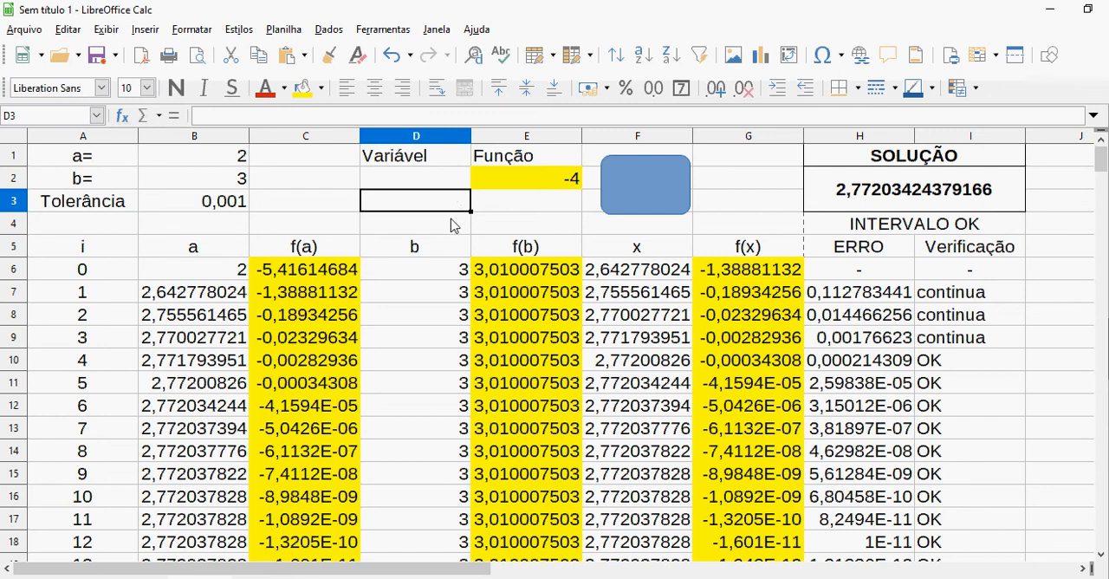
pyautogui.click(449, 230)
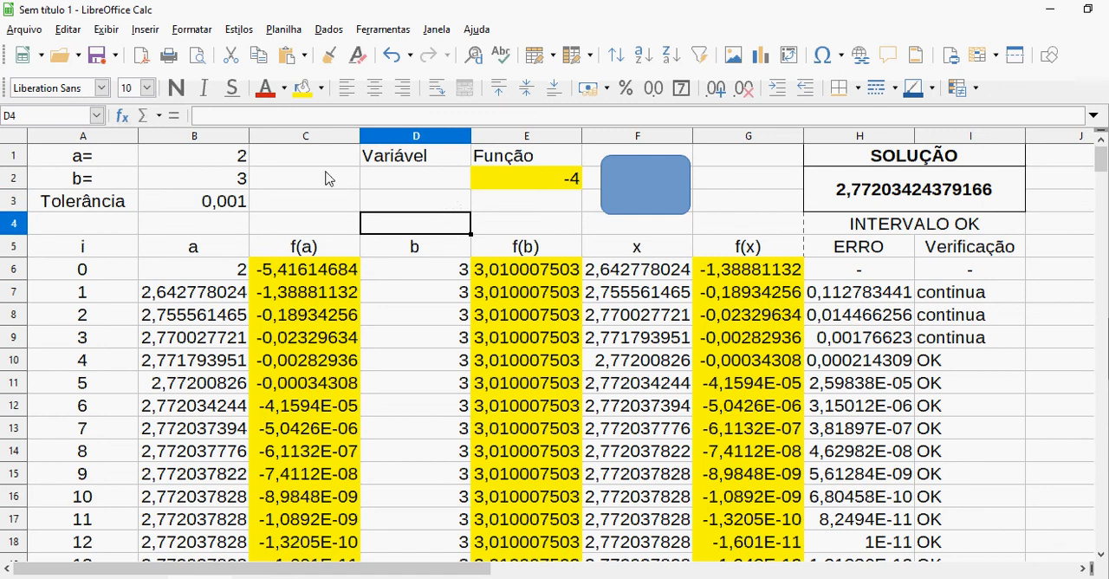